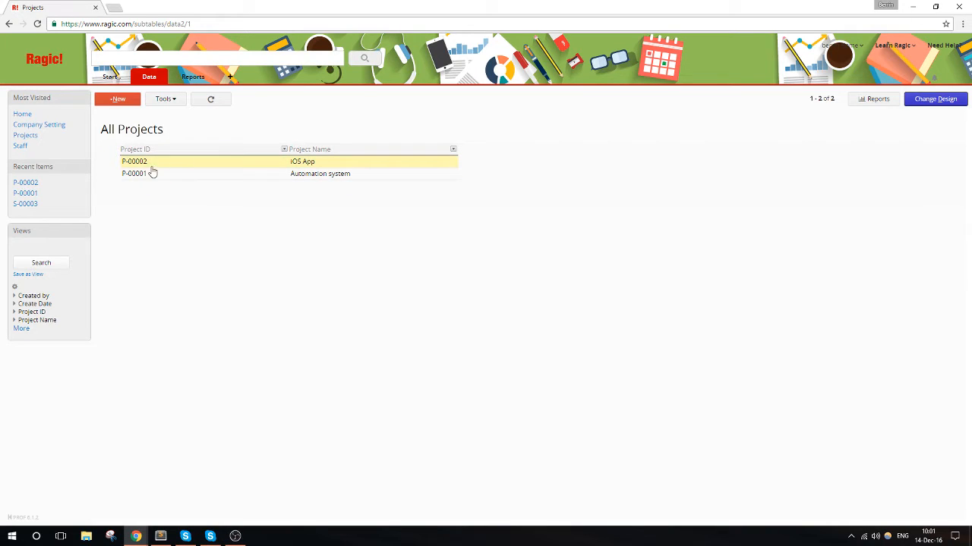
- Open the Automation system project's form design and add a Task ID field in cell A4
{"action": "left_click", "coordinate": [263, 174]}
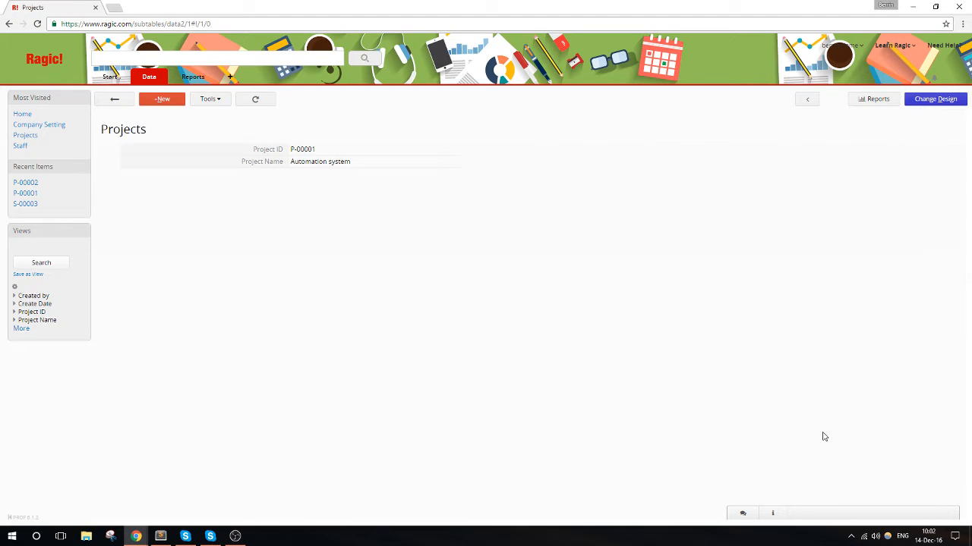
{"action": "left_click", "coordinate": [935, 100]}
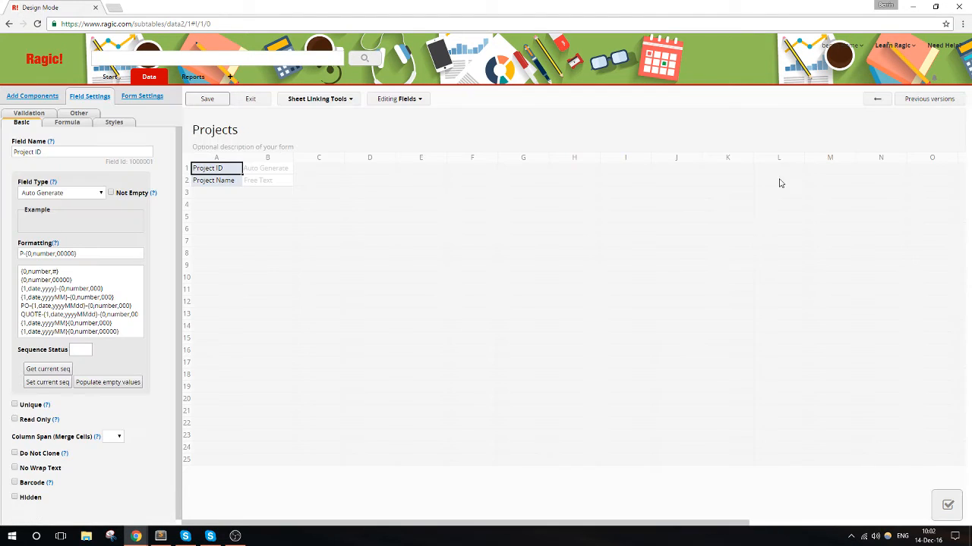
{"action": "left_click", "coordinate": [227, 207]}
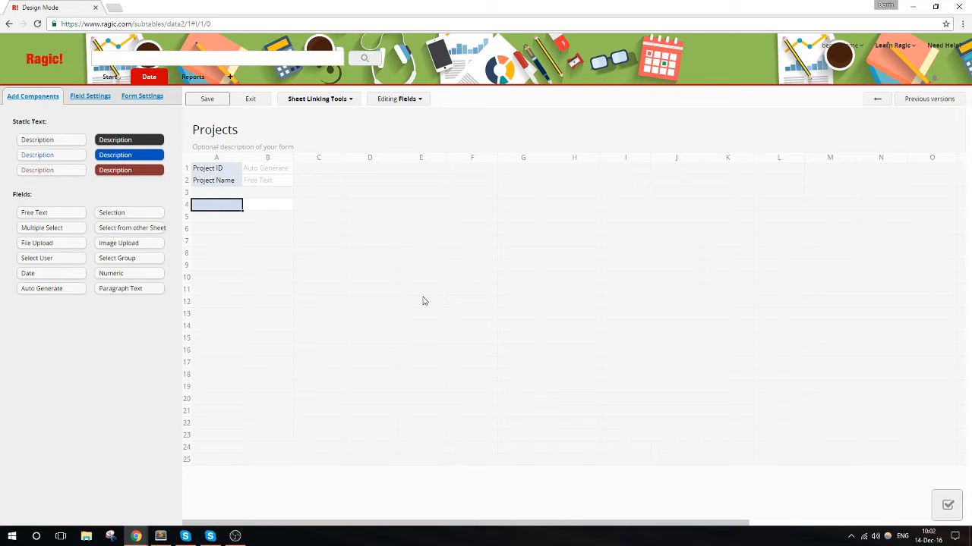
{"action": "type", "text": "Ta"}
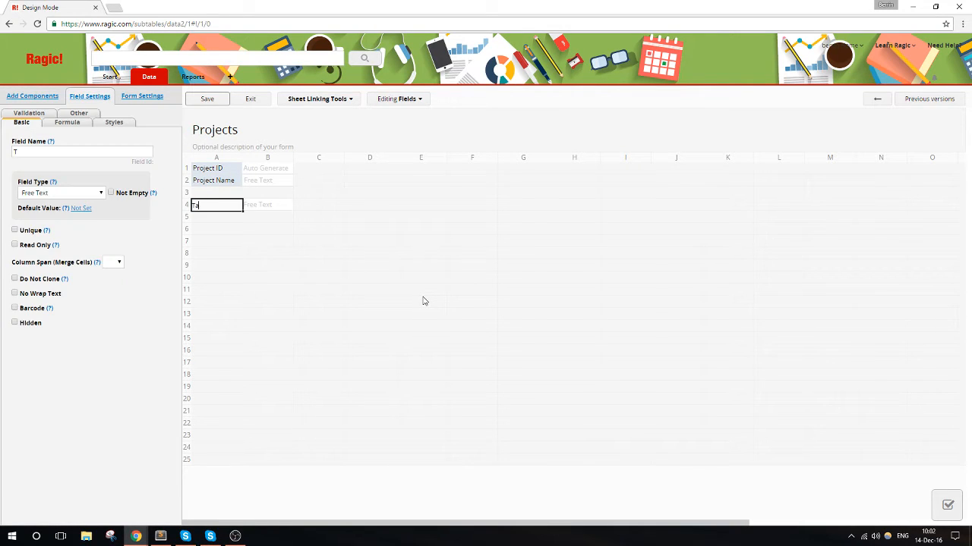
{"action": "type", "text": "sk ID"}
- Make Task ID an Auto Generate field with the format Task-{1,date,yyyyMMdd}-{0,number,000}, and save the design and exit
{"action": "left_click", "coordinate": [79, 211]}
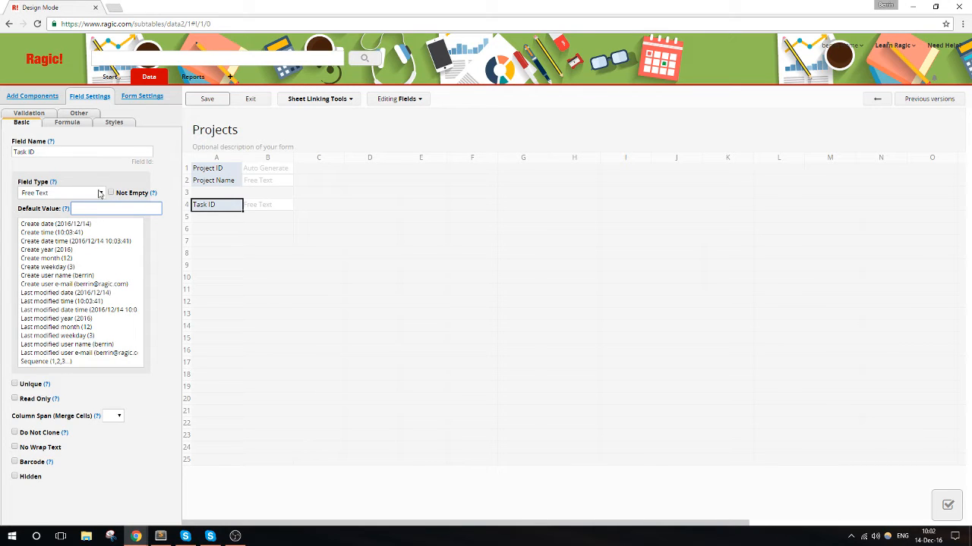
{"action": "left_click", "coordinate": [100, 194]}
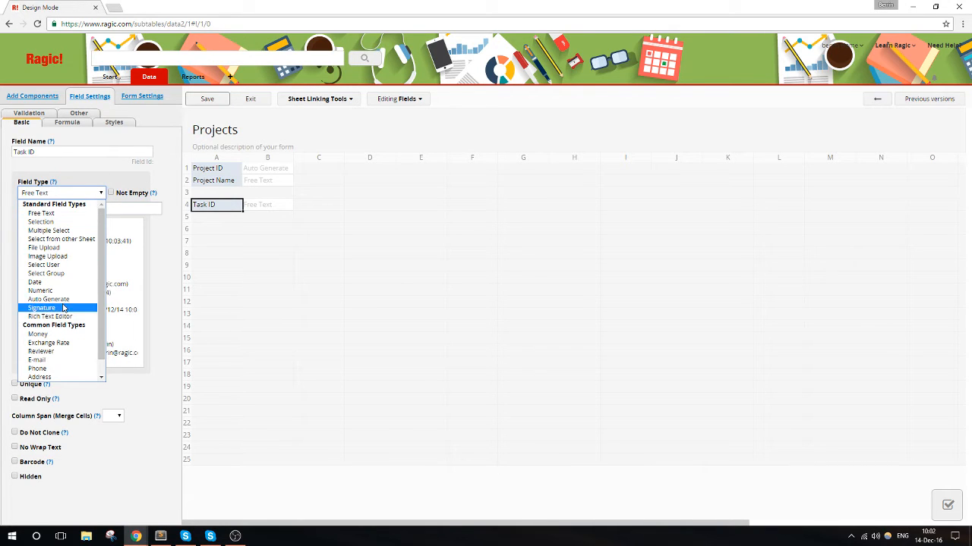
{"action": "left_click", "coordinate": [66, 301]}
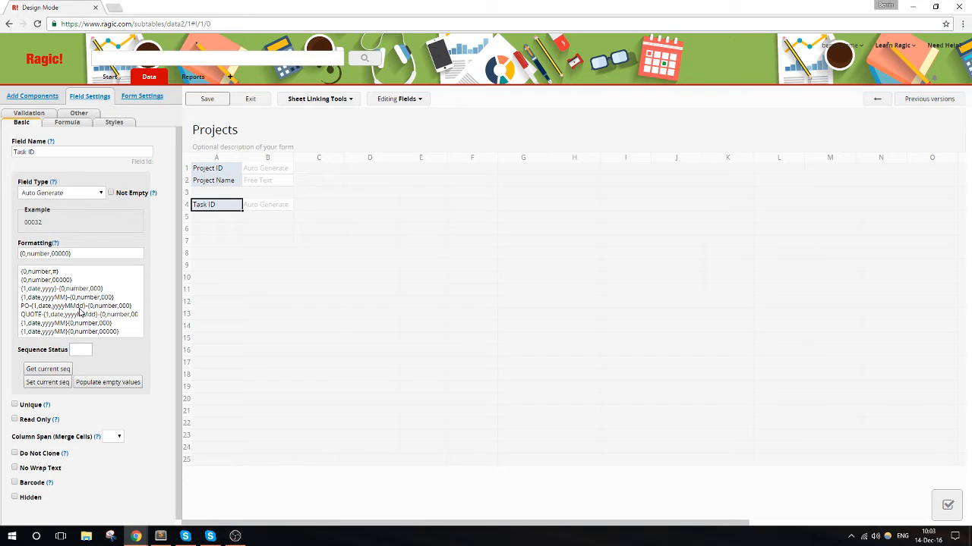
{"action": "left_click", "coordinate": [83, 303]}
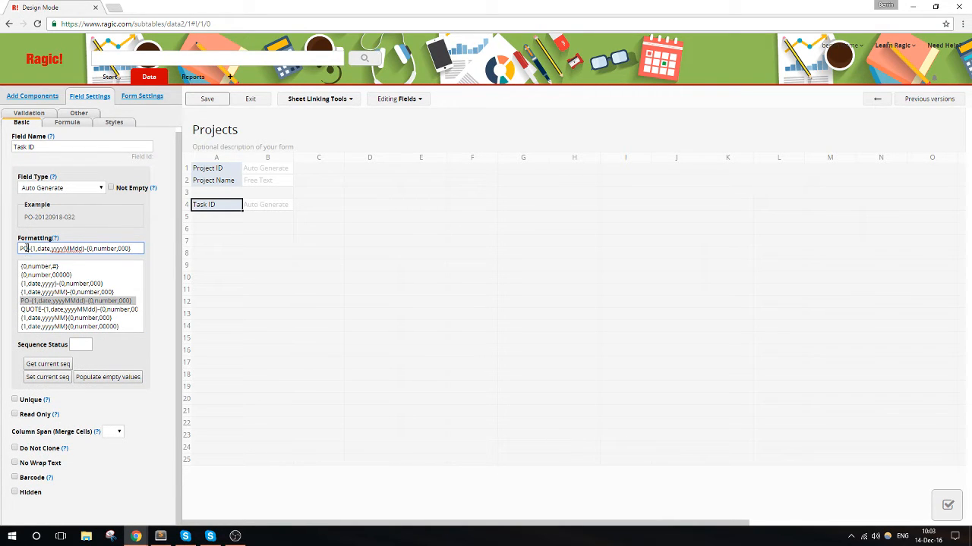
{"action": "left_click_drag", "start_coordinate": [29, 249], "coordinate": [19, 249]}
{"action": "type", "text": "T"}
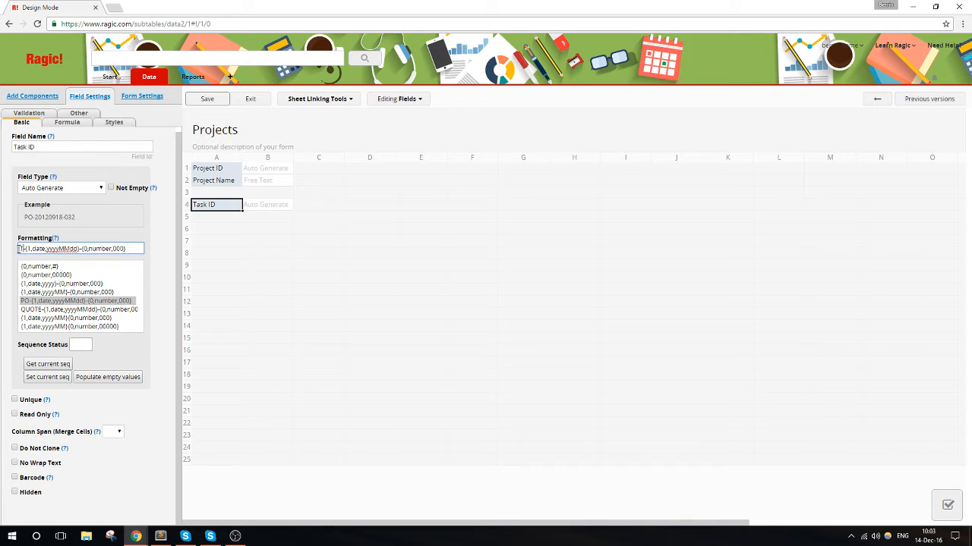
{"action": "type", "text": "ask"}
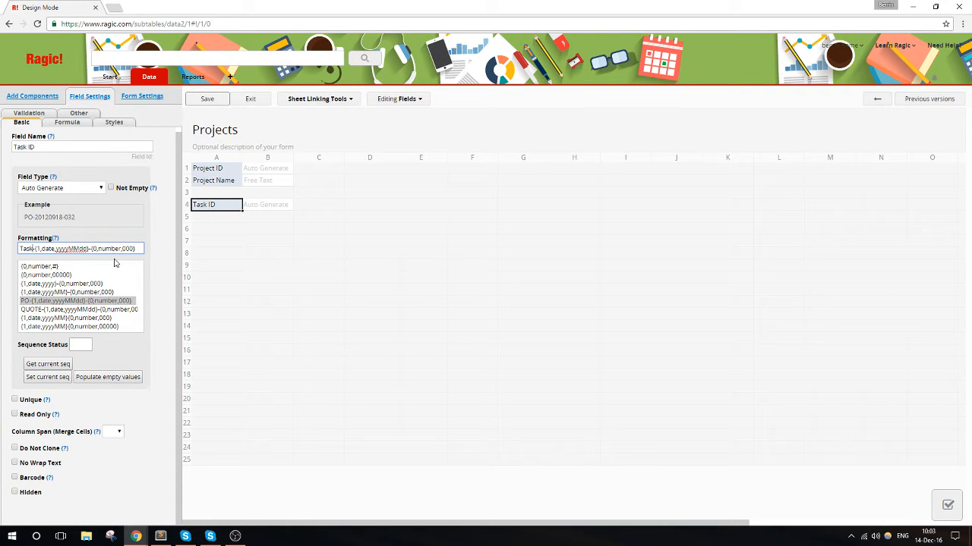
{"action": "type", "text": "-"}
{"action": "left_click", "coordinate": [206, 103]}
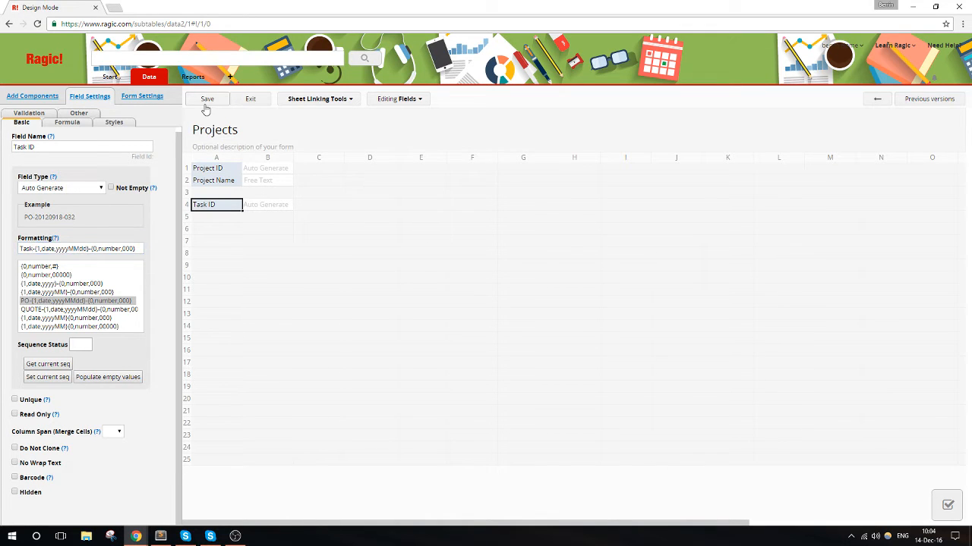
{"action": "left_click", "coordinate": [248, 103]}
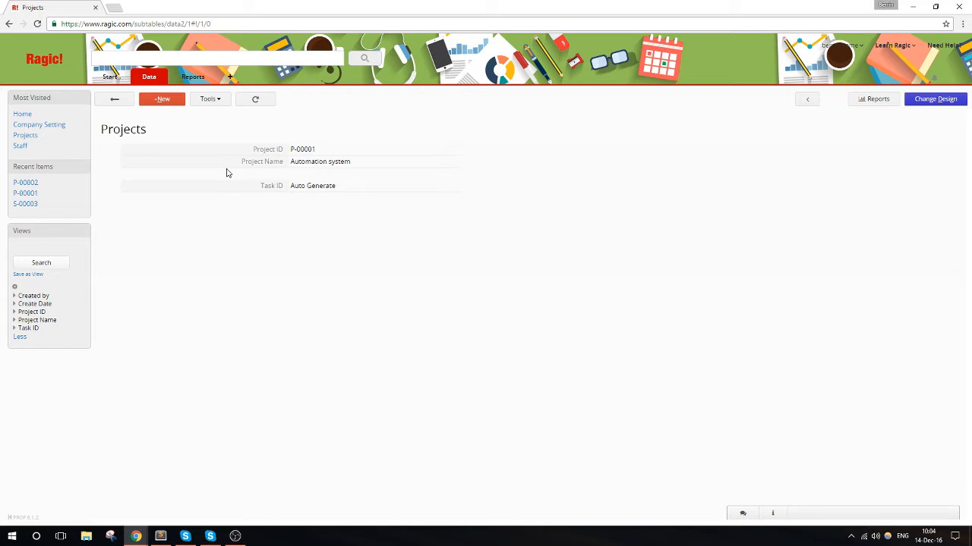
- Reopen the form design, turn the Task ID row into a subtable by adding a Task Name header in B4, and save
{"action": "left_click", "coordinate": [926, 103]}
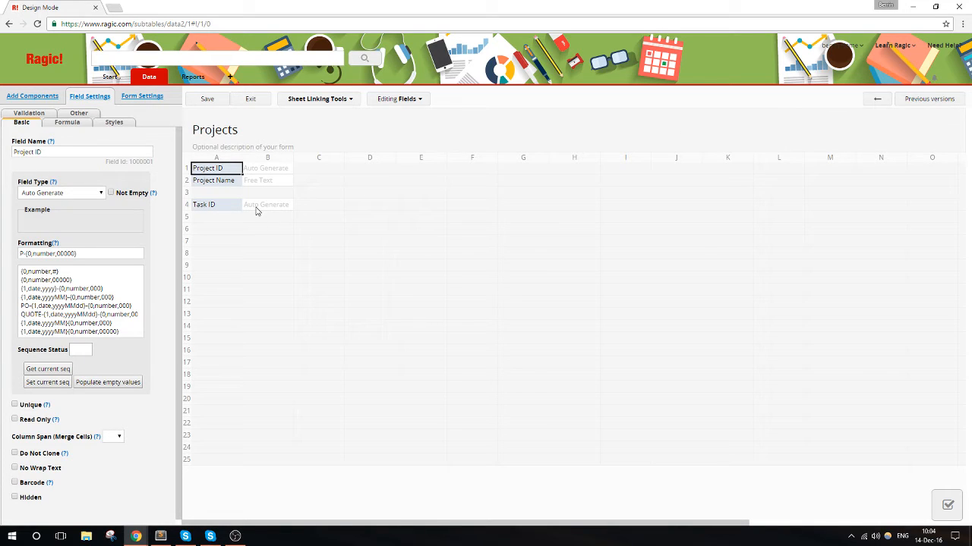
{"action": "left_click", "coordinate": [232, 211]}
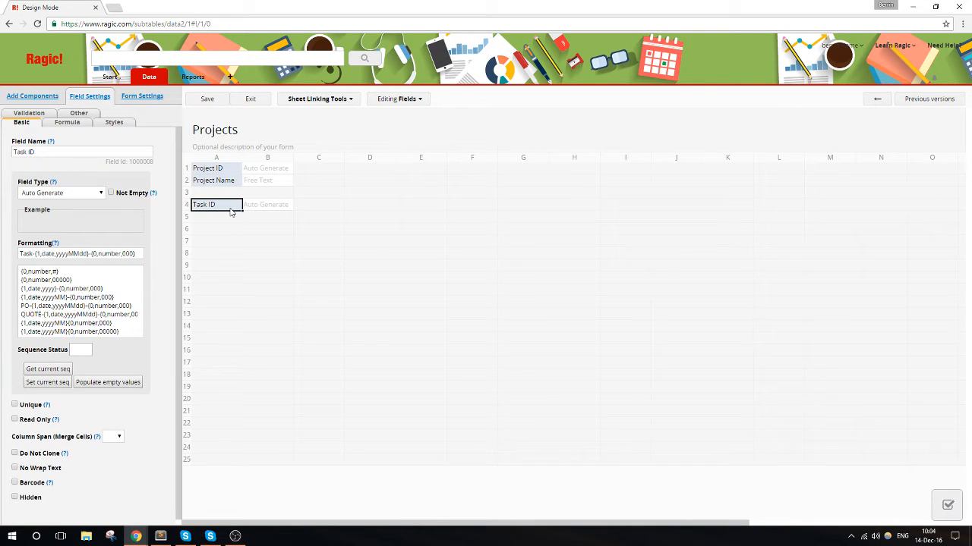
{"action": "left_click", "coordinate": [275, 211]}
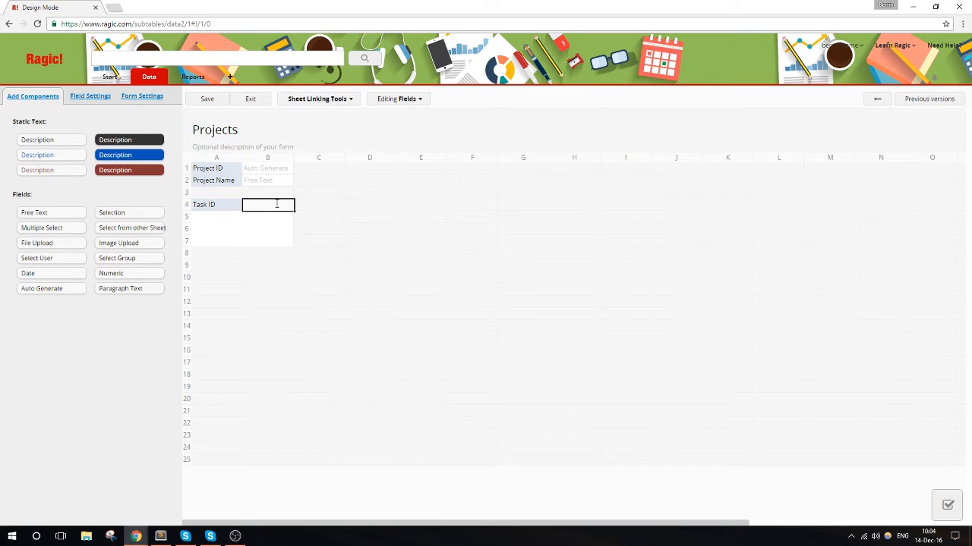
{"action": "type", "text": "Task Name"}
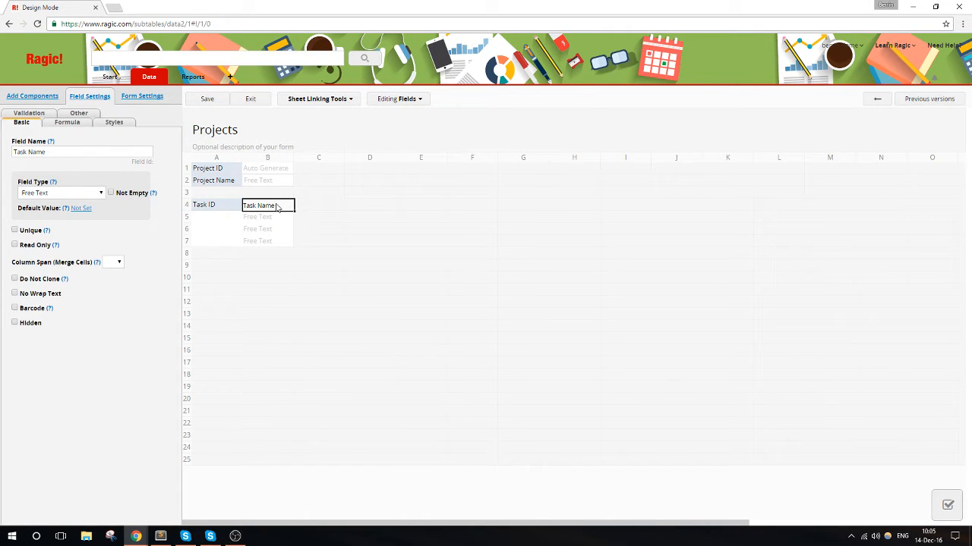
{"action": "left_click", "coordinate": [229, 208]}
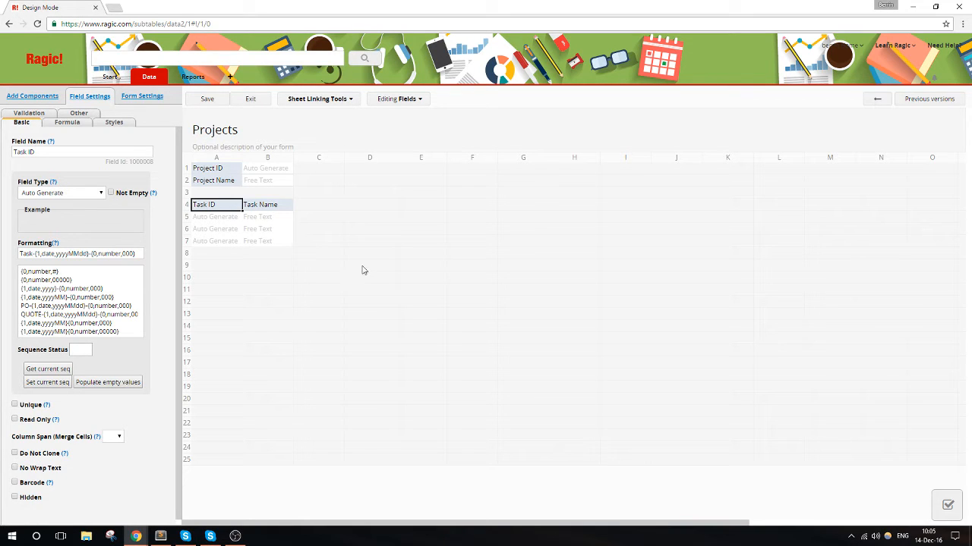
{"action": "left_click", "coordinate": [199, 102]}
- Add a Status field of type Selection in cell C4, beside Task Name
{"action": "left_click", "coordinate": [321, 207]}
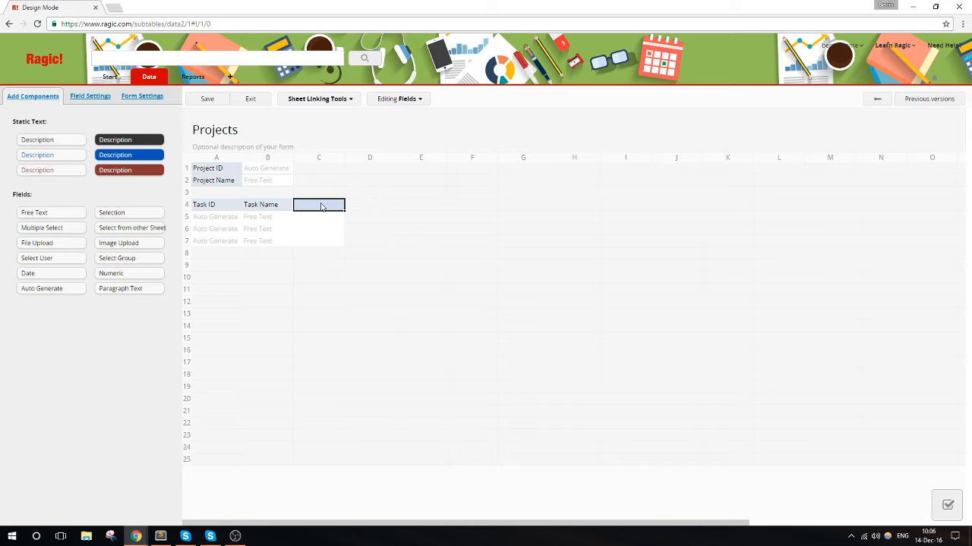
{"action": "type", "text": "Status"}
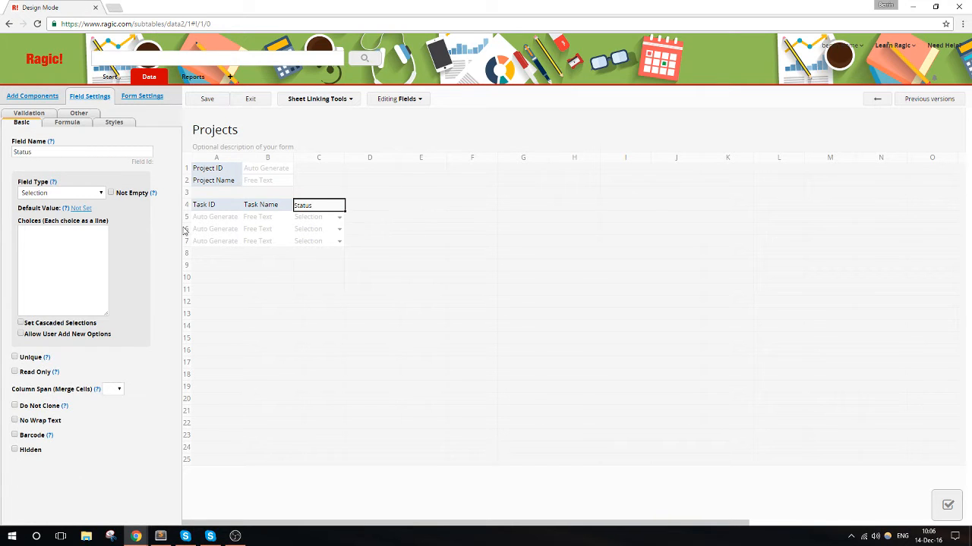
{"action": "left_click", "coordinate": [93, 254]}
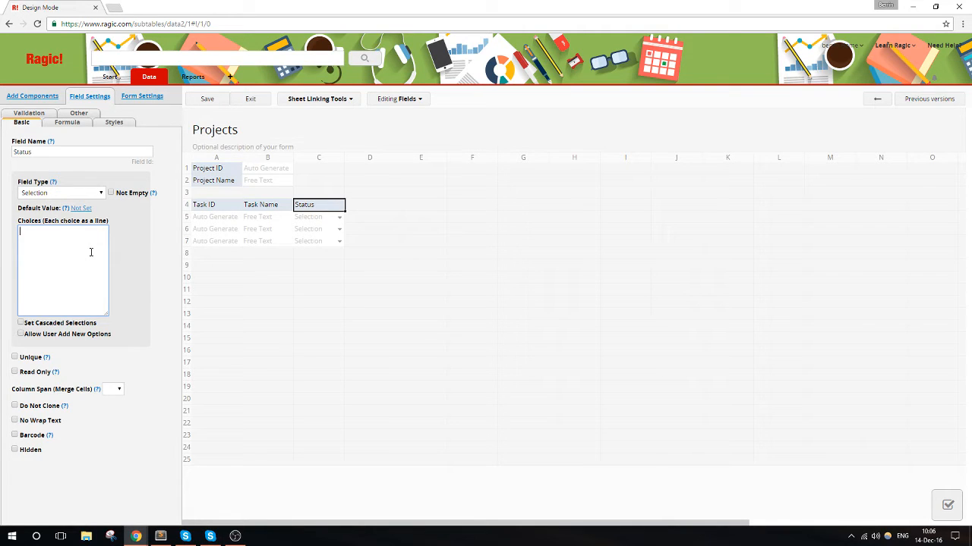
- Give the Status field the choices Planned, Started, Complete and Cancelled, and save the design and exit
{"action": "type", "text": "lanned"}
{"action": "key", "text": "Return"}
{"action": "type", "text": "Started"}
{"action": "key", "text": "Return"}
{"action": "type", "text": "Complete "}
{"action": "type", "text": "Cancelled"}
{"action": "left_click", "coordinate": [206, 98]}
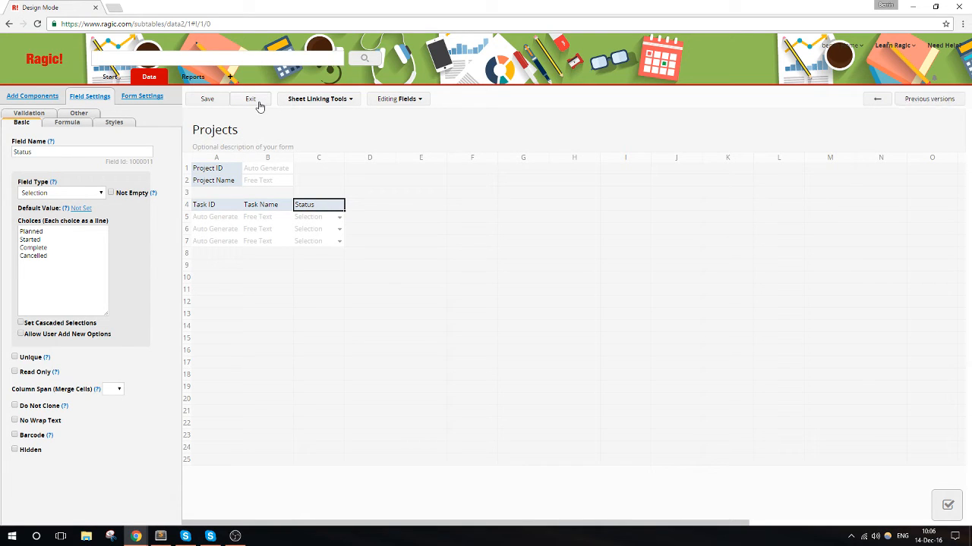
{"action": "left_click", "coordinate": [261, 104]}
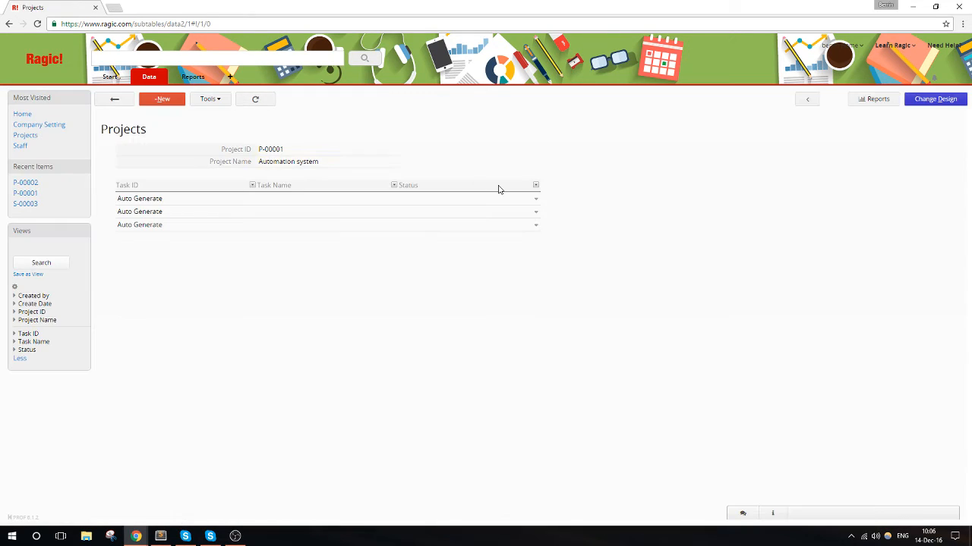
- Enter the task Planning with status Complete in the first subtable row of the Automation system project
{"action": "left_click", "coordinate": [367, 203]}
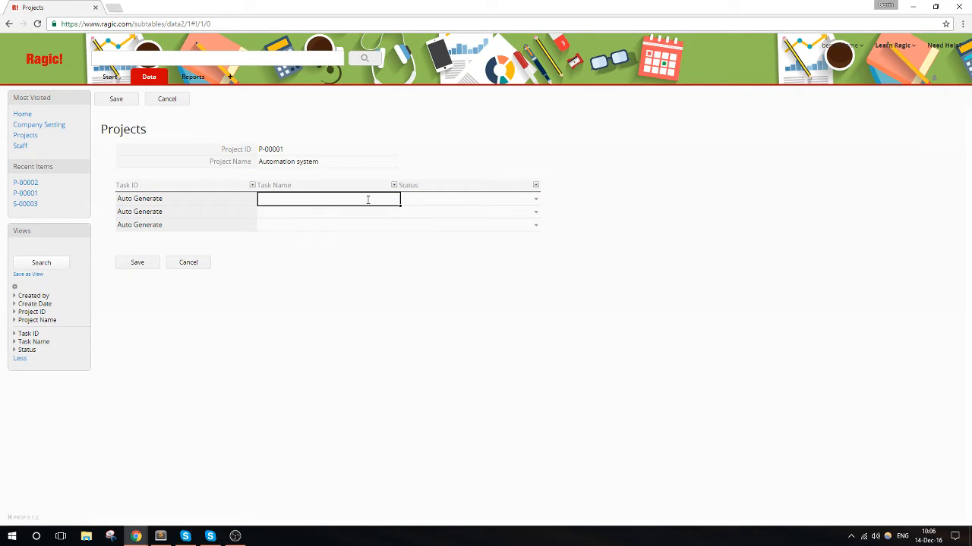
{"action": "type", "text": "Planning"}
{"action": "left_click", "coordinate": [471, 200]}
{"action": "left_click", "coordinate": [443, 251]}
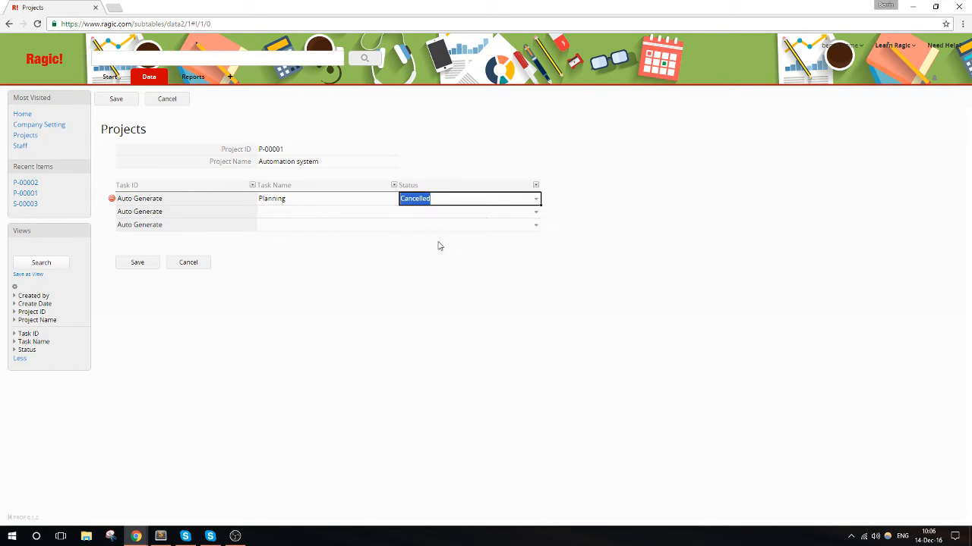
{"action": "left_click", "coordinate": [441, 199]}
{"action": "left_click", "coordinate": [440, 238]}
- Enter the task Drawing diagram with status Complete in the second subtable row
{"action": "left_click", "coordinate": [309, 214]}
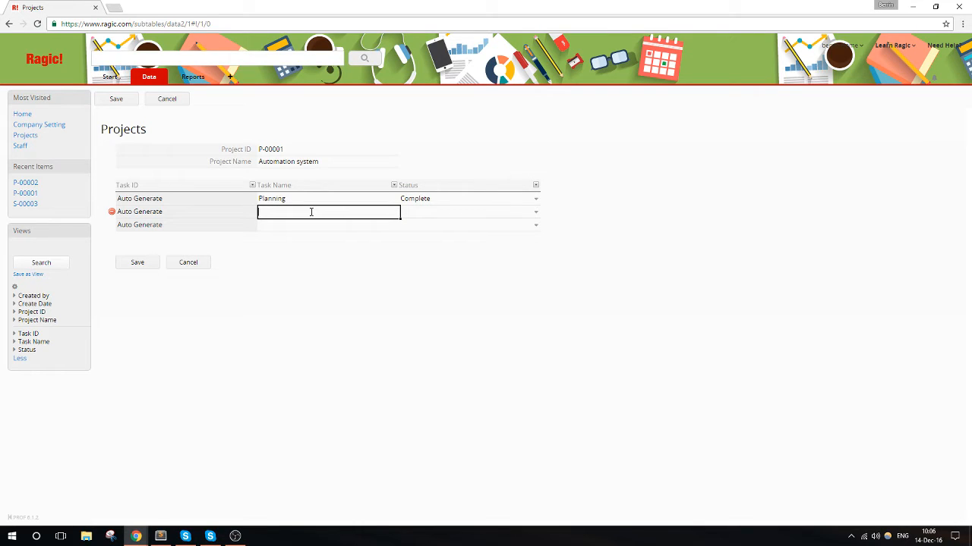
{"action": "type", "text": "Drawing diagram"}
{"action": "left_click", "coordinate": [444, 211]}
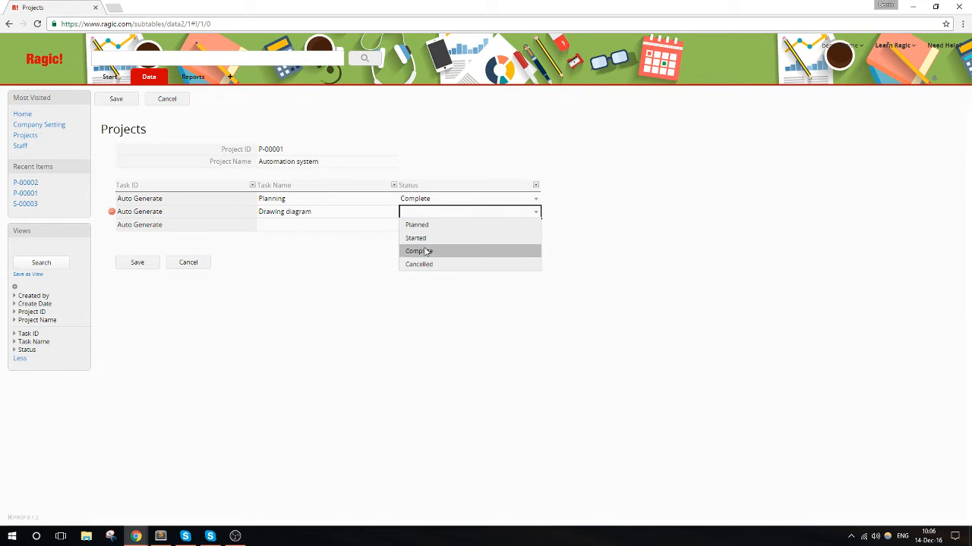
{"action": "left_click", "coordinate": [428, 251]}
- Enter the task Writing code with status Started in the third subtable row and save the record
{"action": "left_click", "coordinate": [348, 227]}
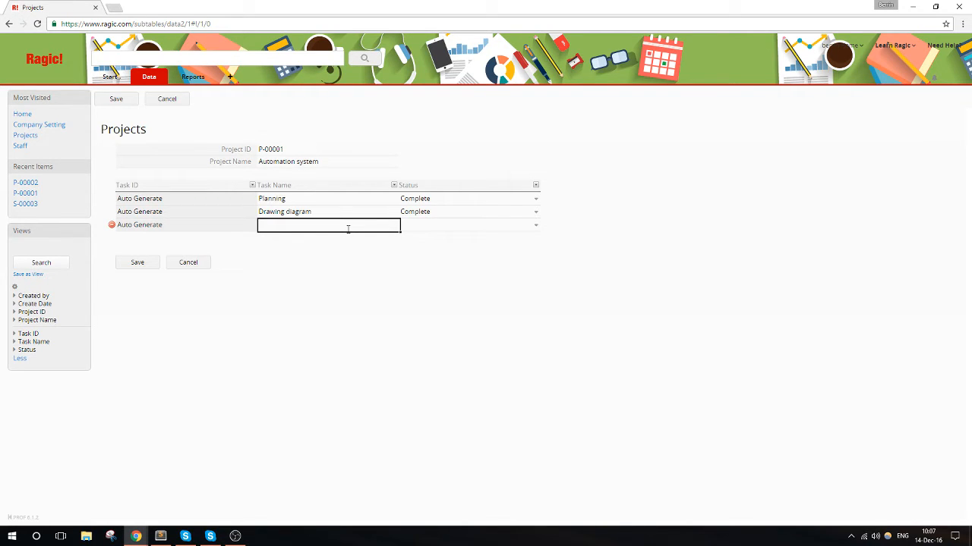
{"action": "type", "text": "Writing code"}
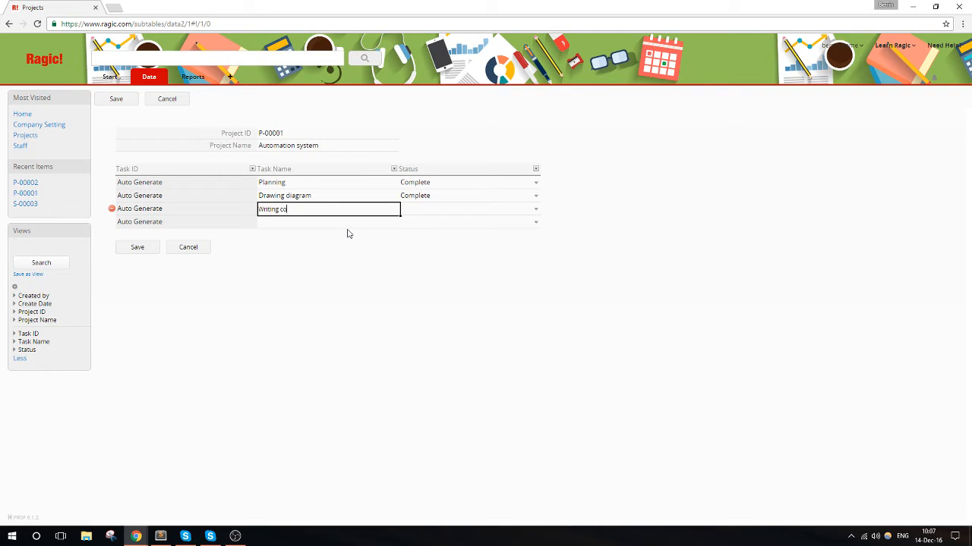
{"action": "left_click", "coordinate": [415, 213]}
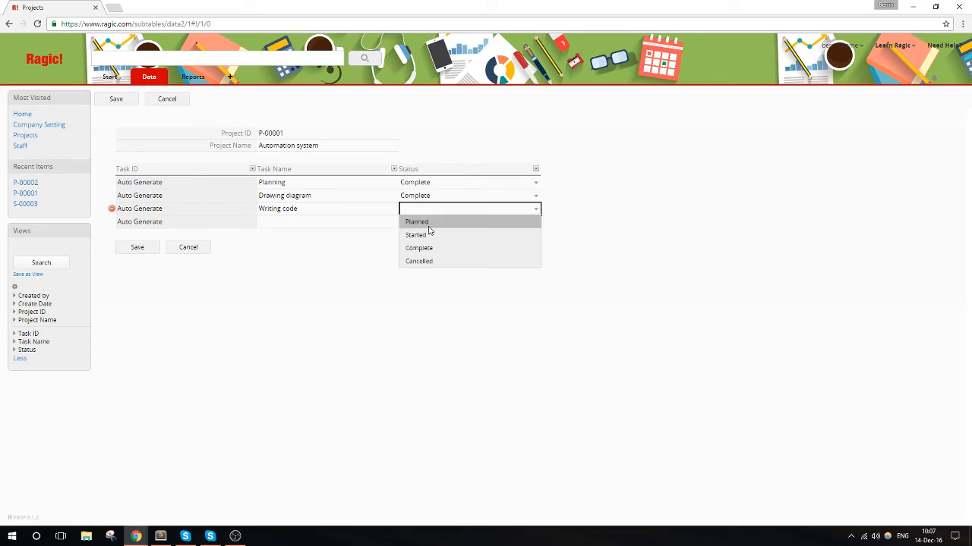
{"action": "left_click", "coordinate": [442, 239]}
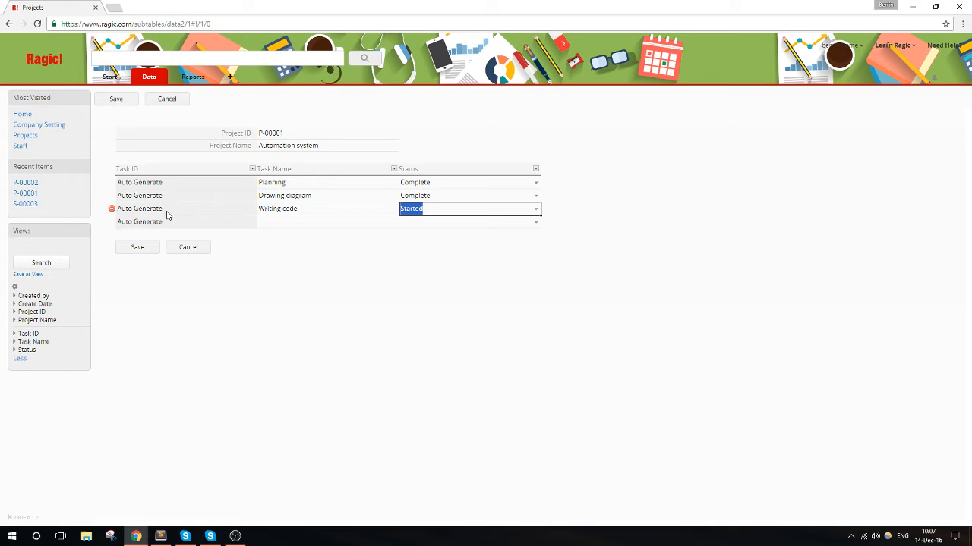
{"action": "left_click", "coordinate": [146, 246]}
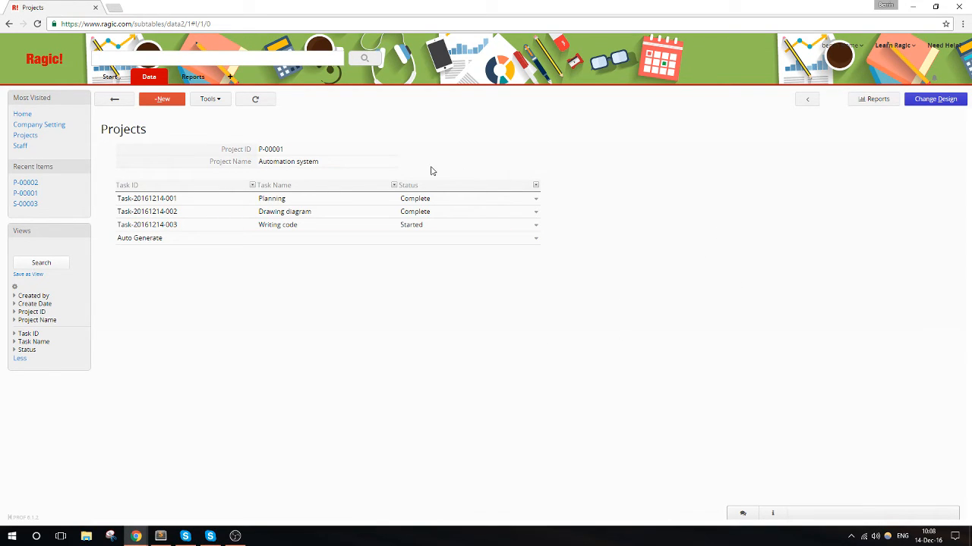
- Open the iOS App project, enter the task Planning with status Planned in the first subtable row, and save the record
{"action": "left_click", "coordinate": [114, 99]}
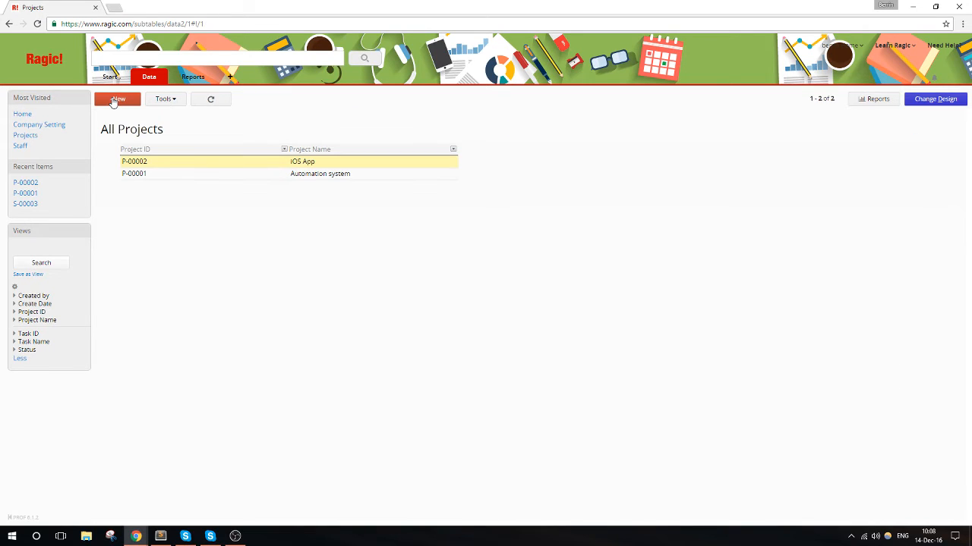
{"action": "left_click", "coordinate": [246, 168]}
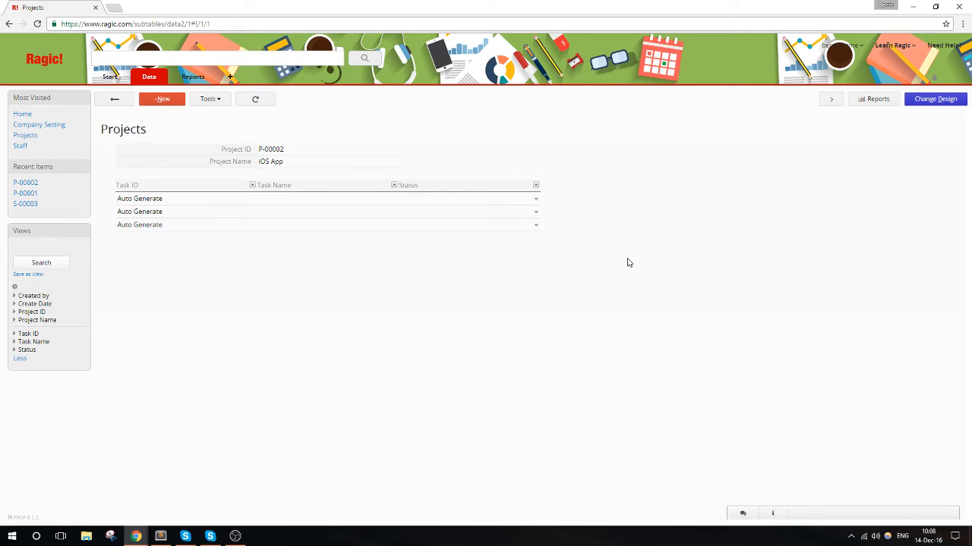
{"action": "left_click", "coordinate": [341, 202]}
{"action": "type", "text": "Plann"}
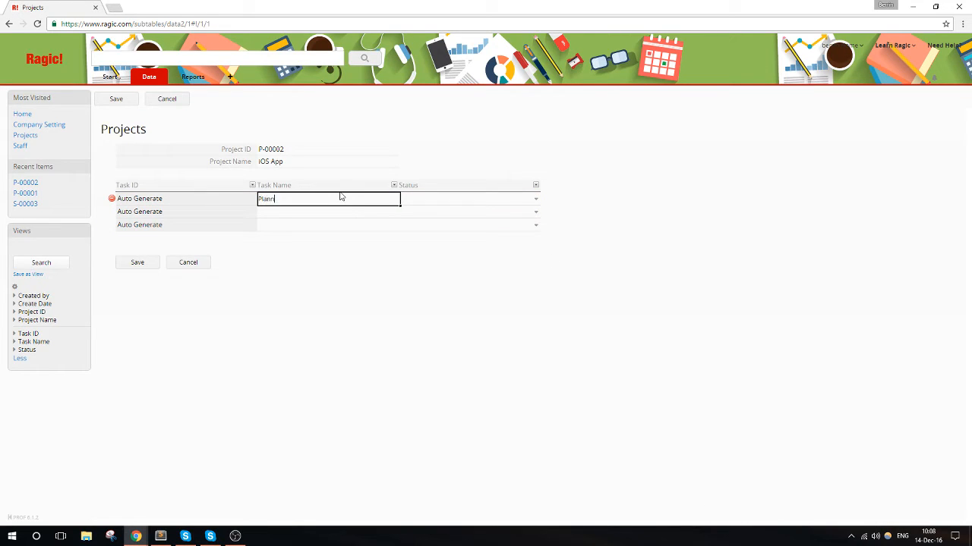
{"action": "type", "text": "ing"}
{"action": "left_click", "coordinate": [454, 198]}
{"action": "left_click", "coordinate": [420, 211]}
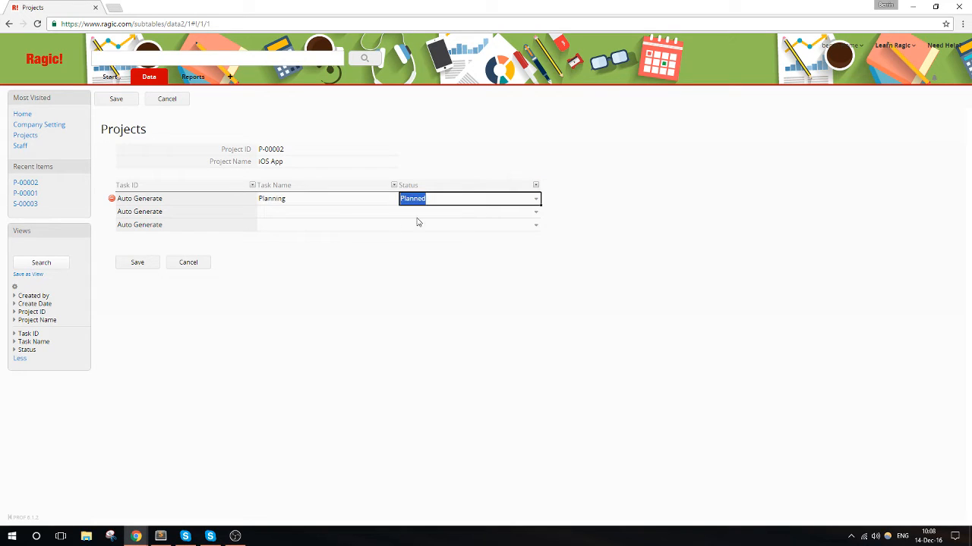
{"action": "left_click", "coordinate": [130, 263]}
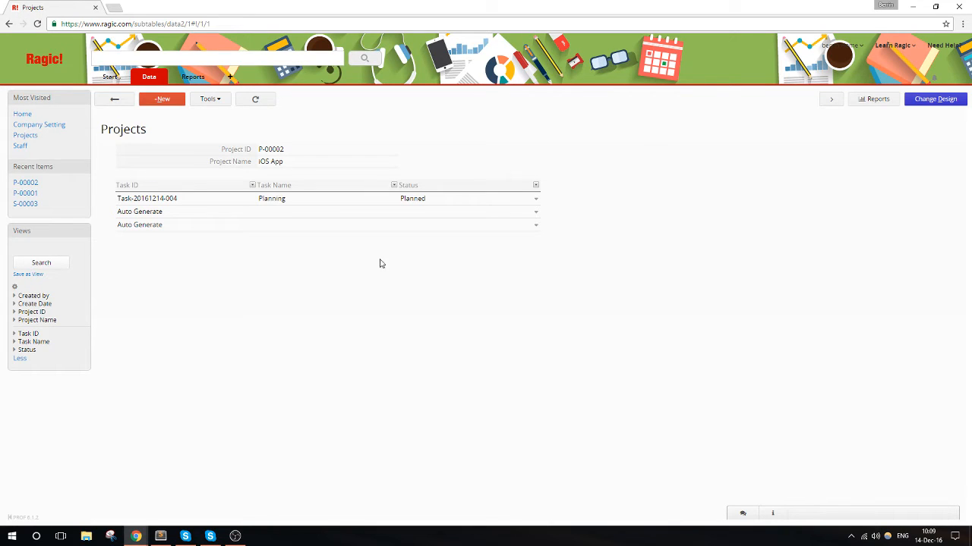
- Return to the list of all projects and reopen the iOS App project to view its task subtable
{"action": "left_click", "coordinate": [115, 100]}
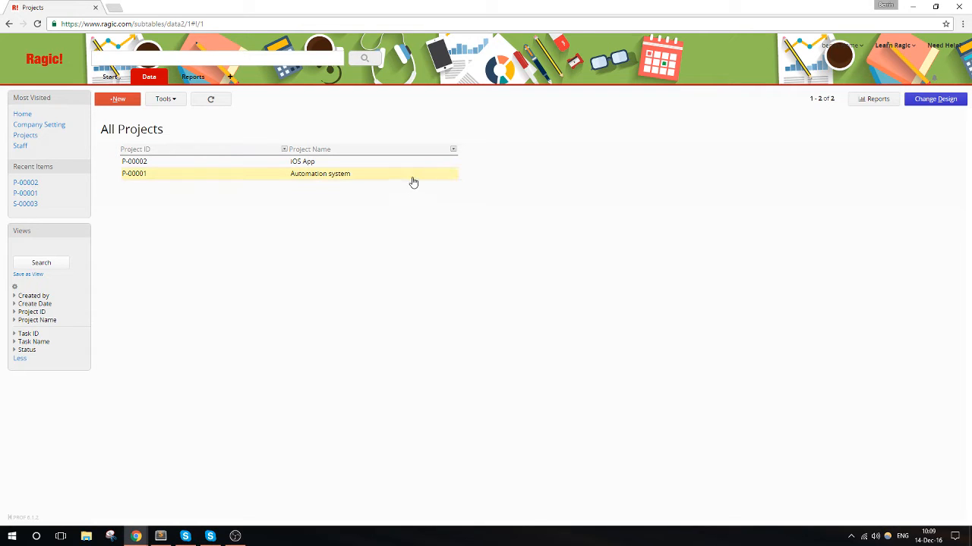
{"action": "left_click", "coordinate": [265, 164]}
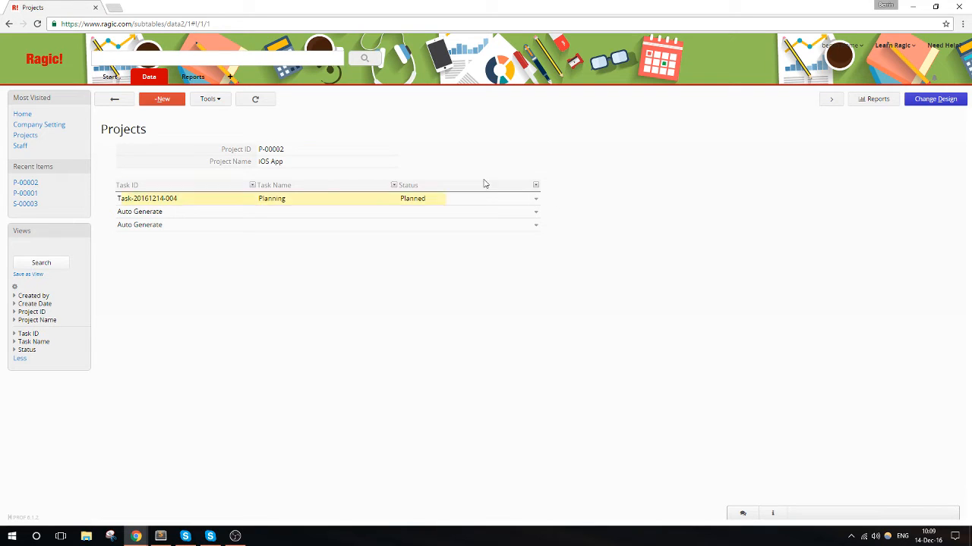
{"action": "left_click", "coordinate": [111, 76]}
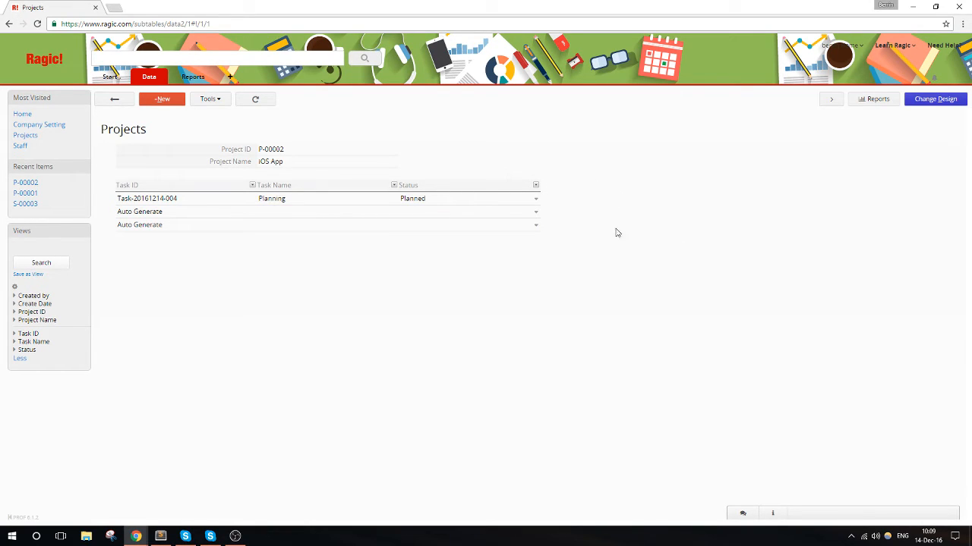
- Add an Assigned to field of type Select User after Status in the task subtable, and save and exit the design
{"action": "left_click", "coordinate": [933, 100]}
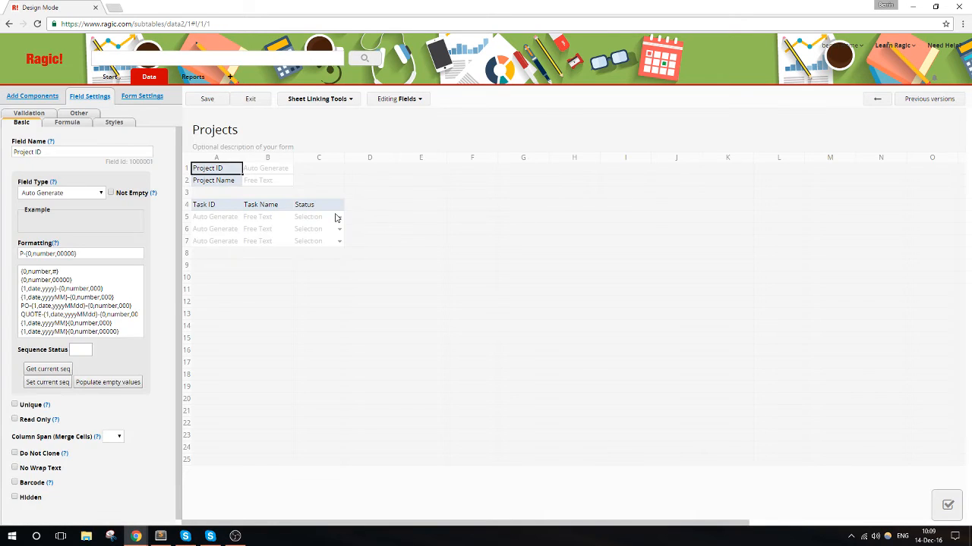
{"action": "left_click", "coordinate": [347, 208]}
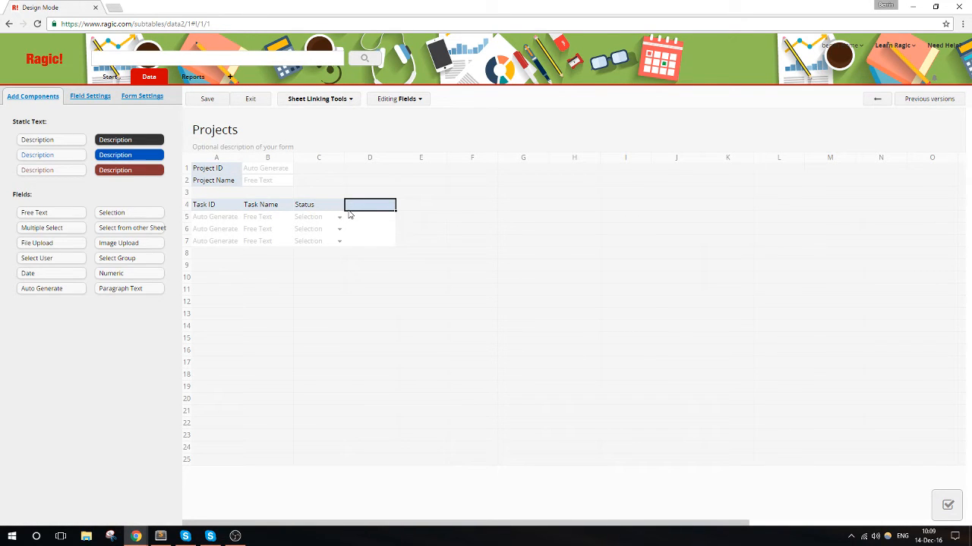
{"action": "type", "text": "R"}
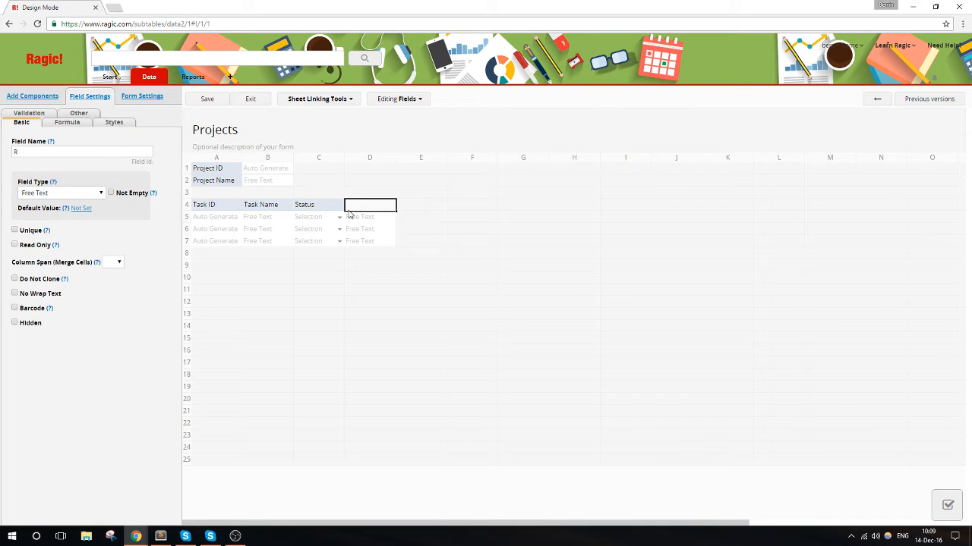
{"action": "type", "text": "eAssigned to"}
{"action": "left_click", "coordinate": [76, 193]}
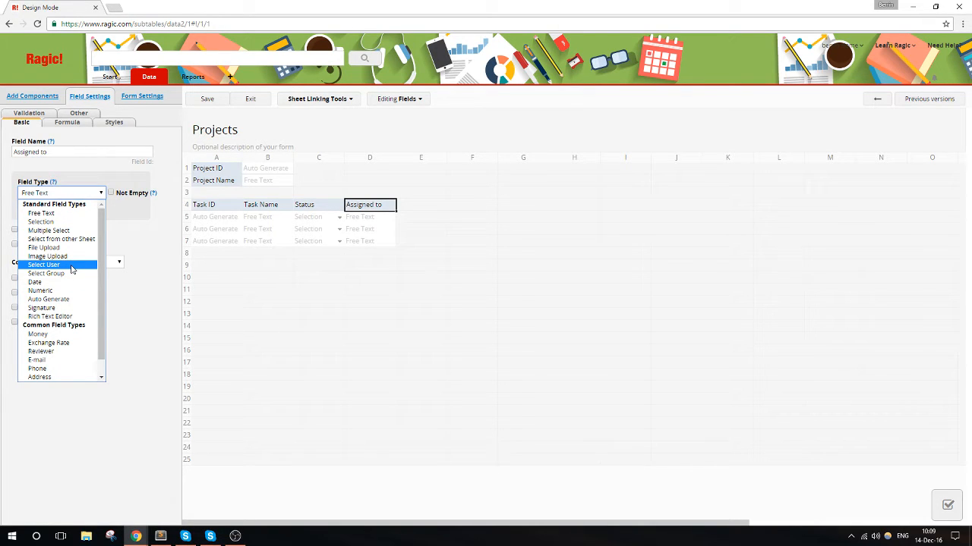
{"action": "left_click", "coordinate": [72, 265]}
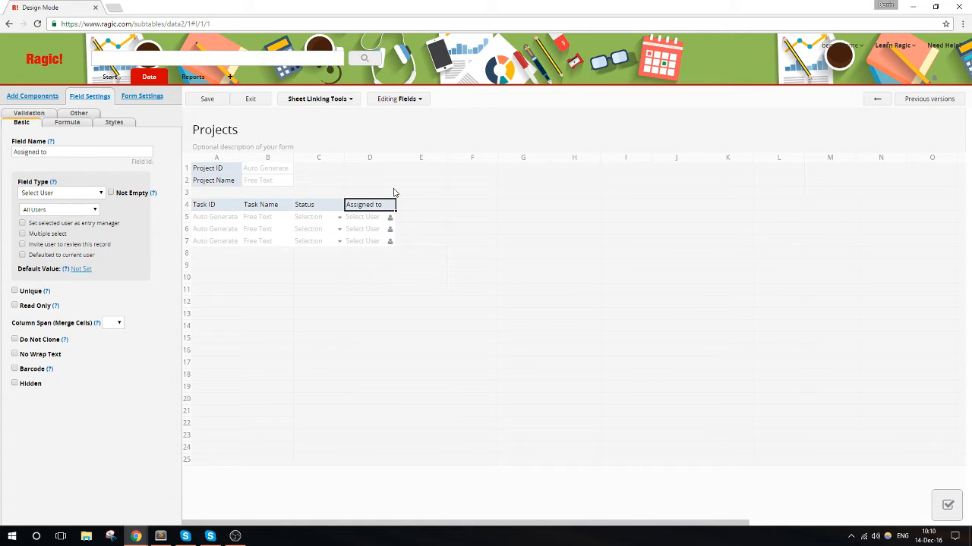
{"action": "left_click", "coordinate": [252, 100]}
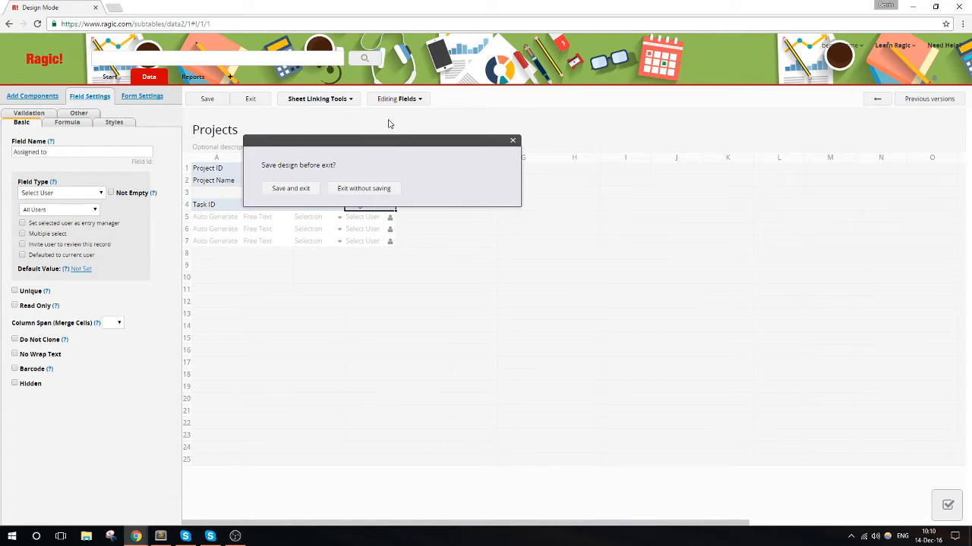
{"action": "left_click", "coordinate": [291, 188]}
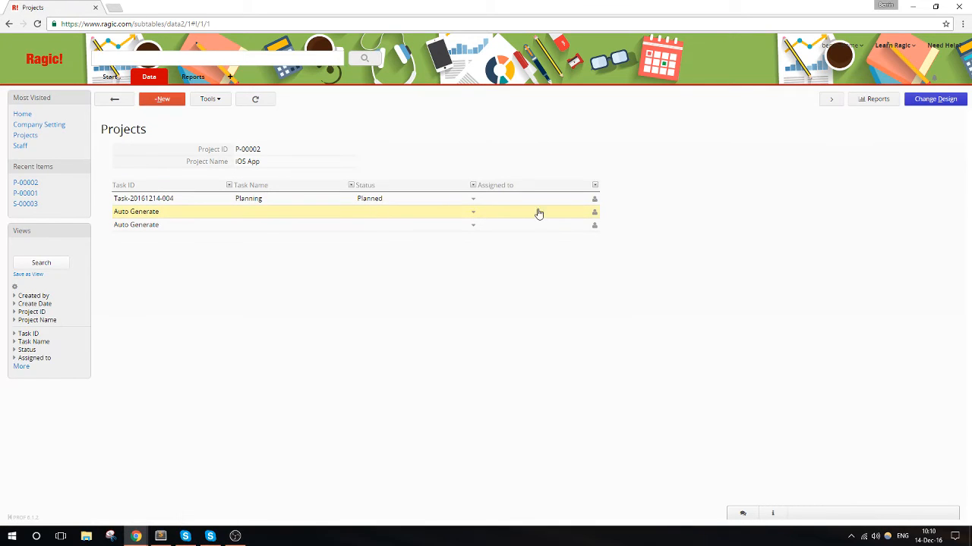
- Delete the Assigned to field from the task subtable and save the Projects sheet design
{"action": "left_click", "coordinate": [930, 100]}
{"action": "left_click", "coordinate": [388, 211]}
{"action": "key", "text": "Delete"}
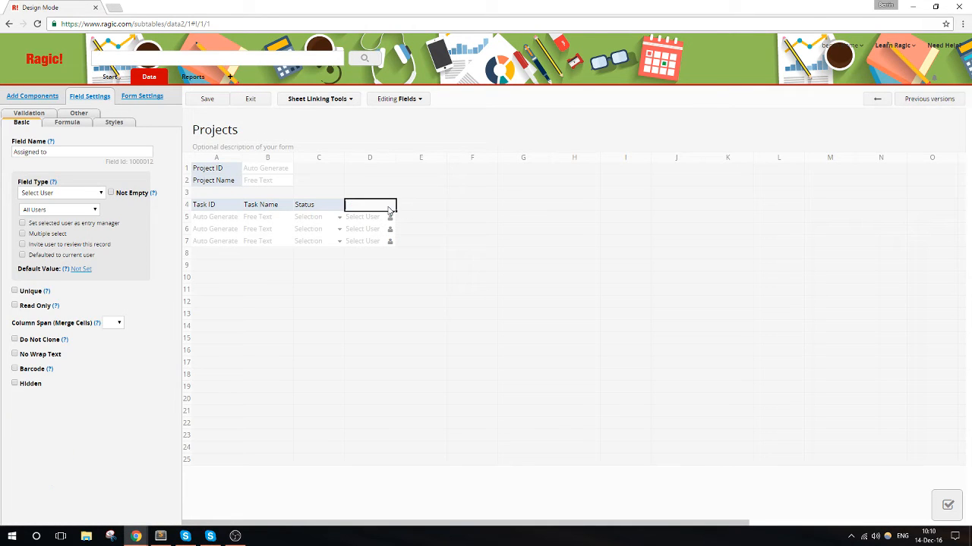
{"action": "left_click", "coordinate": [212, 100]}
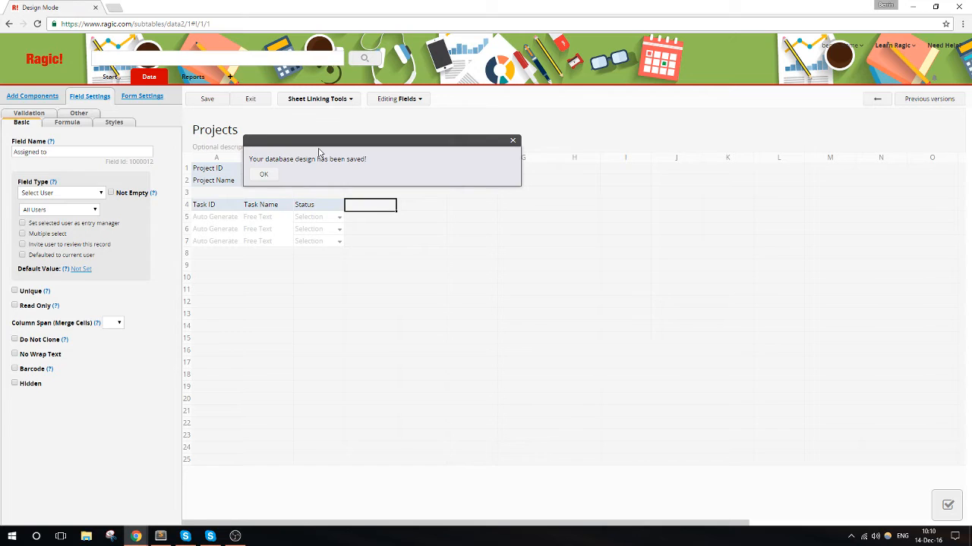
{"action": "mouse_move", "coordinate": [155, 83]}
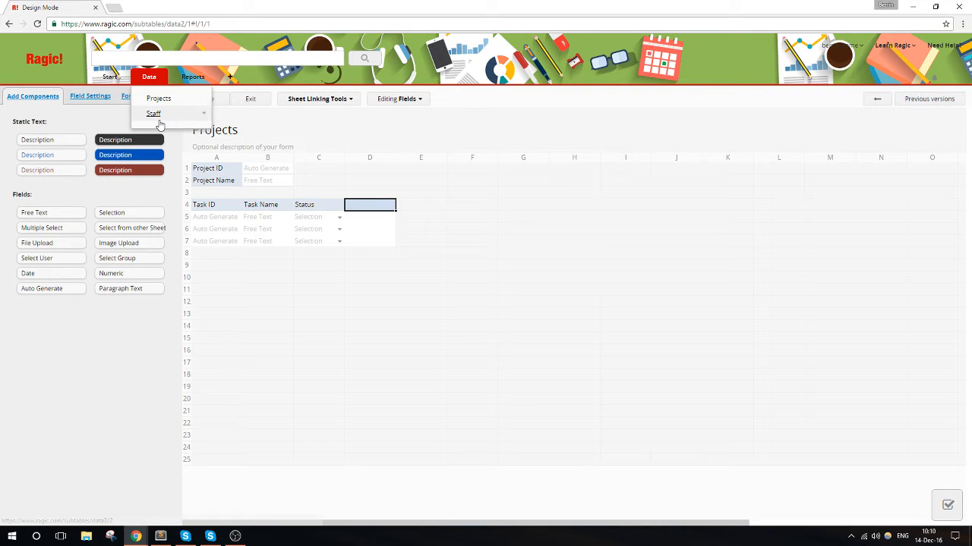
{"action": "left_click", "coordinate": [507, 232]}
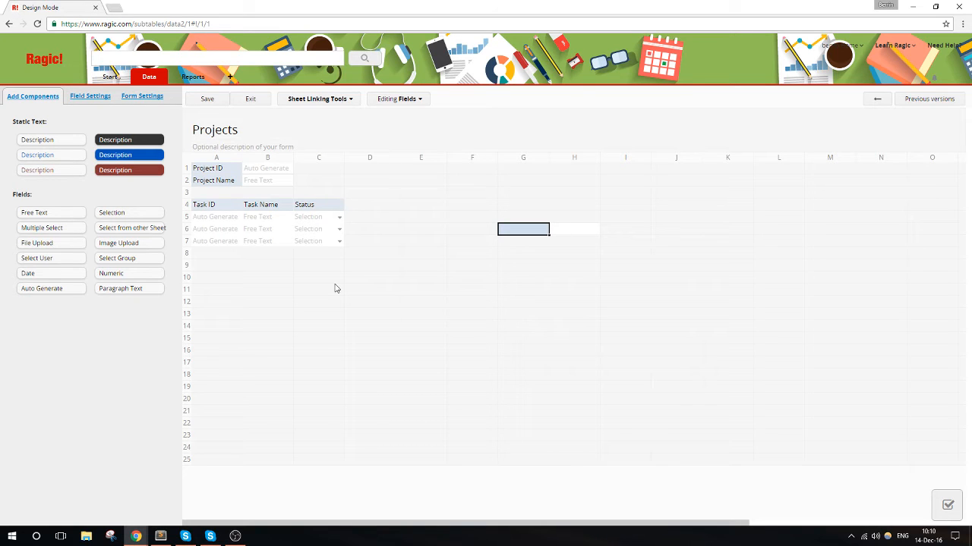
{"action": "left_click", "coordinate": [337, 288]}
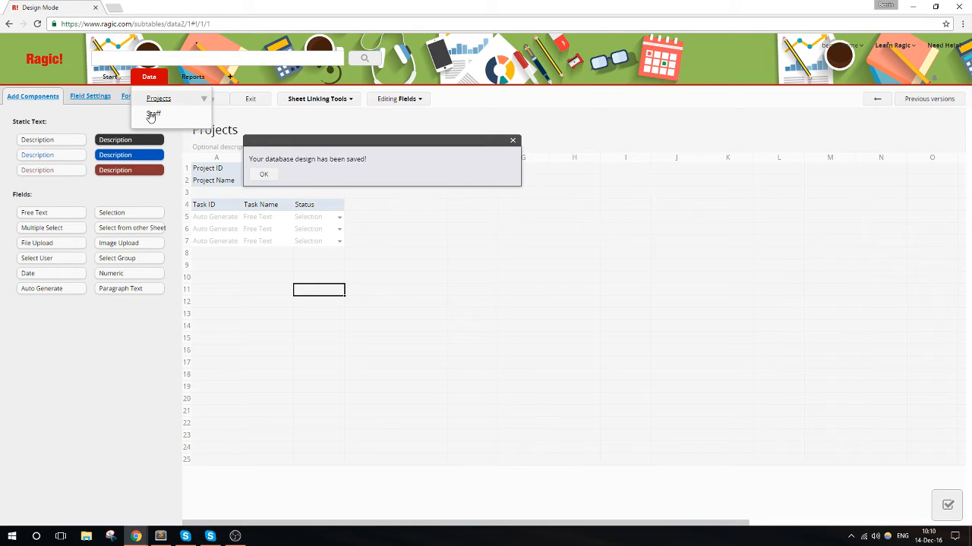
- Examine the records in the Staff sheet and return to the Projects sheet
{"action": "left_click", "coordinate": [160, 116]}
{"action": "left_click", "coordinate": [523, 85]}
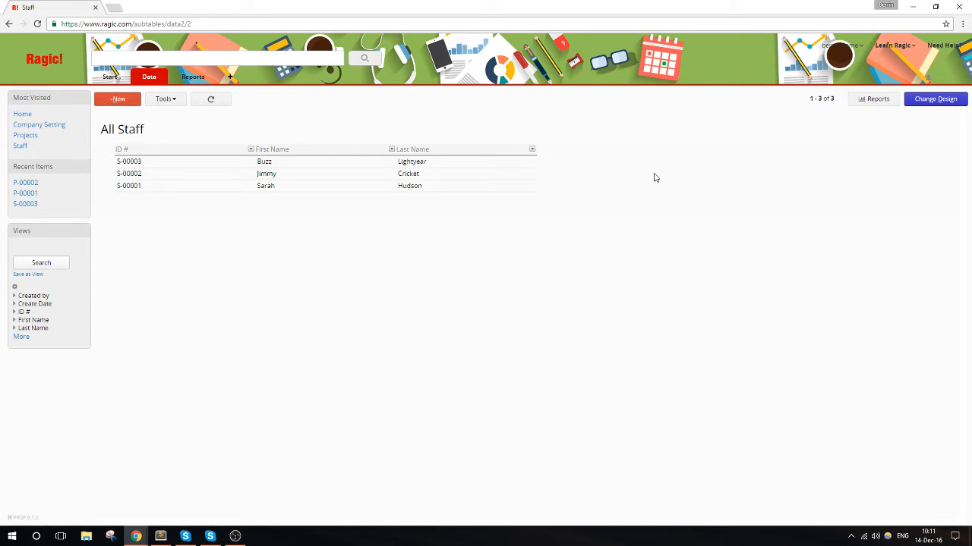
{"action": "mouse_move", "coordinate": [152, 80]}
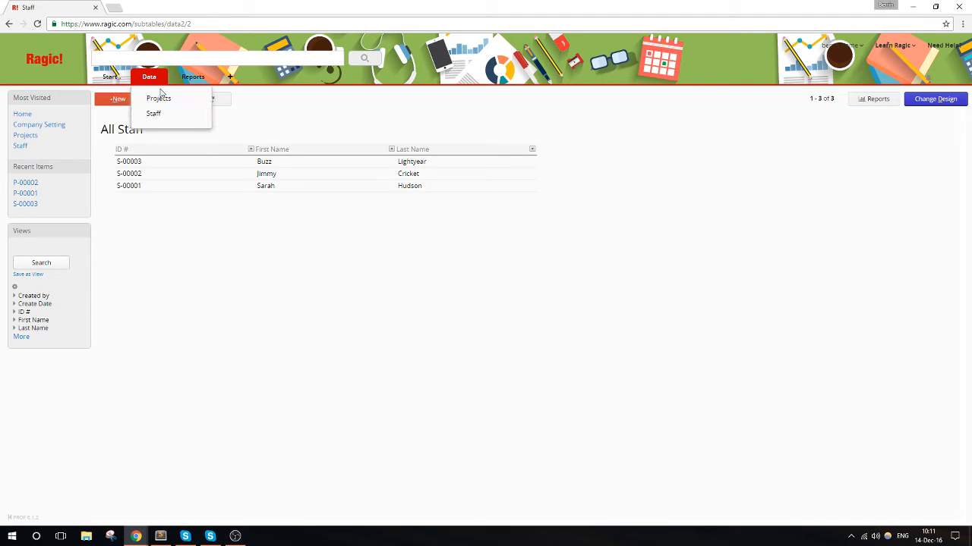
{"action": "left_click", "coordinate": [163, 99]}
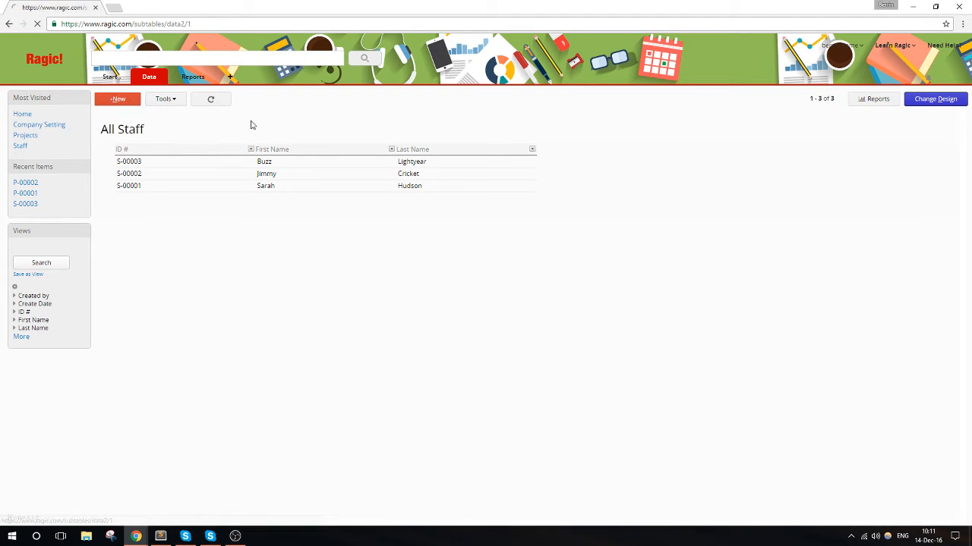
- In the Automation system project's design, use Link & load to link a new subtable field after Status to the Staff sheet's ID #
{"action": "left_click", "coordinate": [249, 173]}
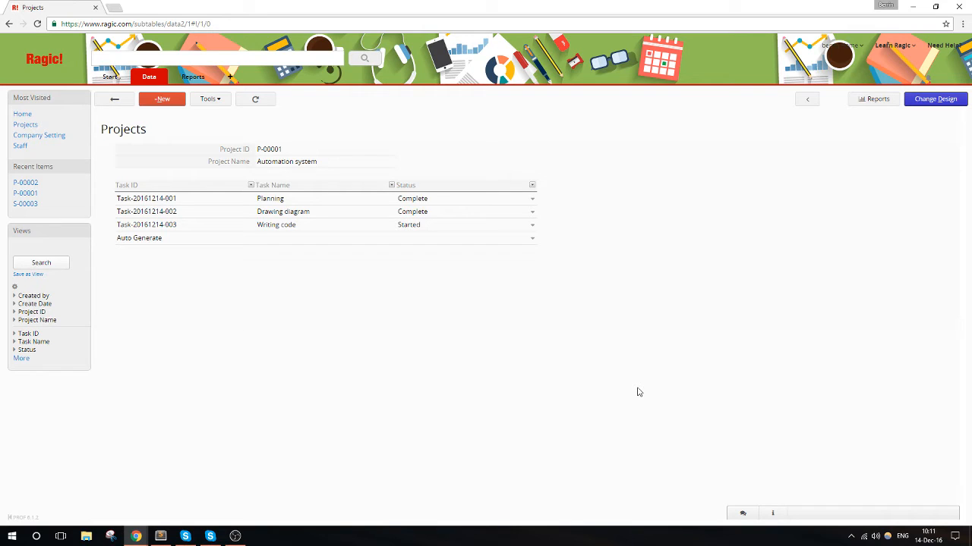
{"action": "left_click", "coordinate": [928, 101]}
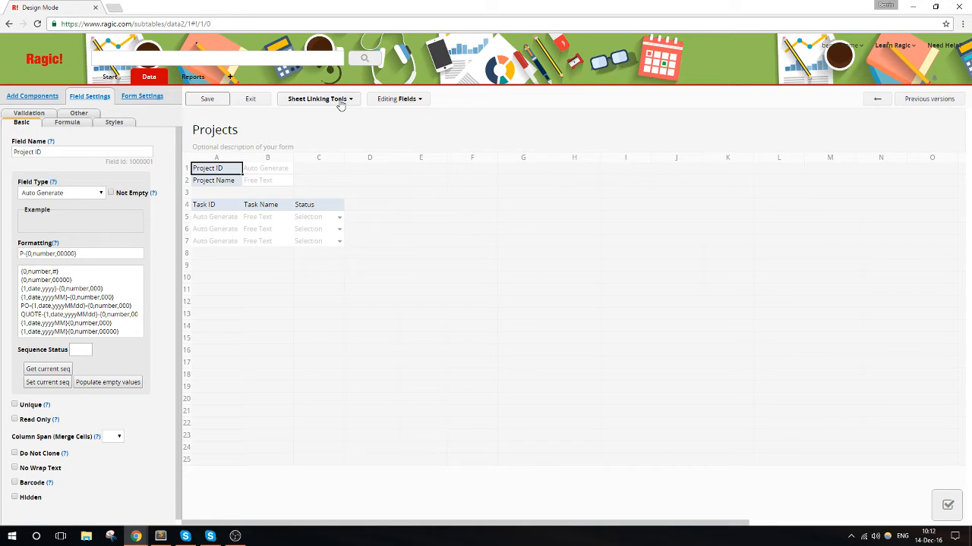
{"action": "left_click", "coordinate": [340, 102]}
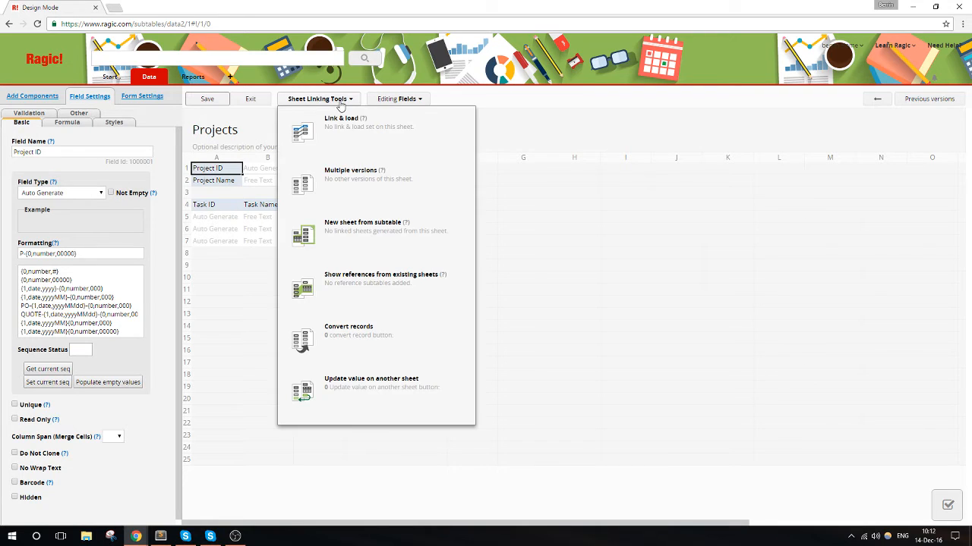
{"action": "left_click", "coordinate": [370, 141]}
{"action": "left_click", "coordinate": [619, 286]}
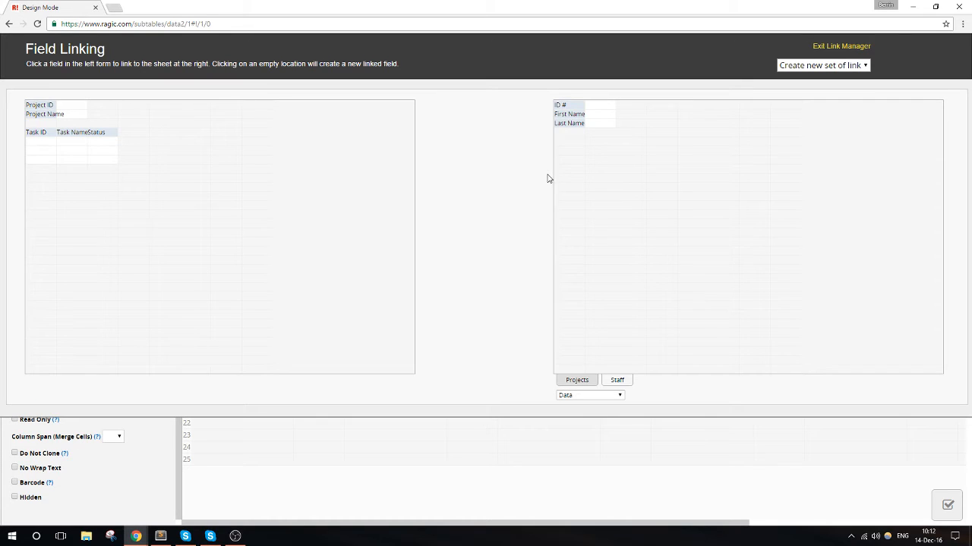
{"action": "left_click", "coordinate": [557, 106]}
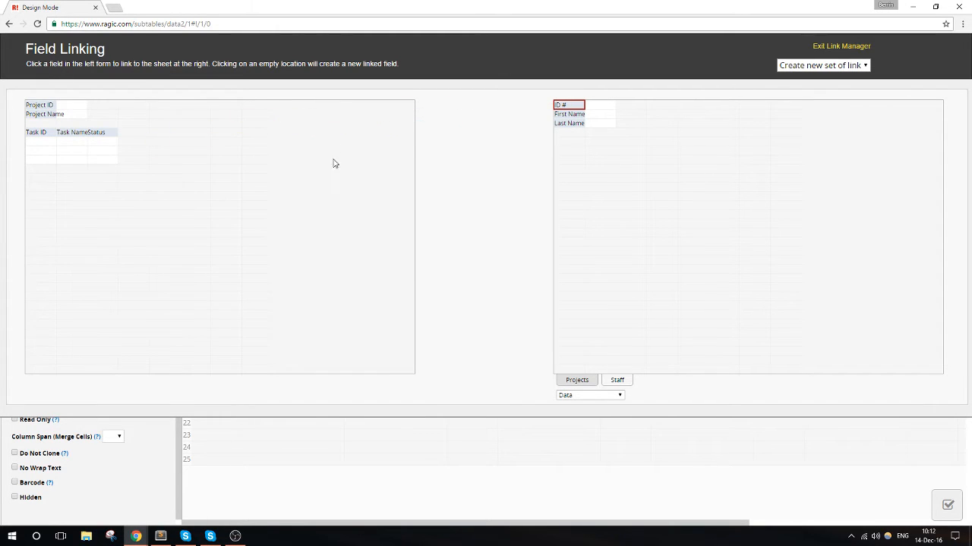
{"action": "left_click", "coordinate": [126, 135]}
- Load the Staff sheet's First Name into a new subtable field after ID #, and save and exit the design
{"action": "left_click", "coordinate": [567, 114]}
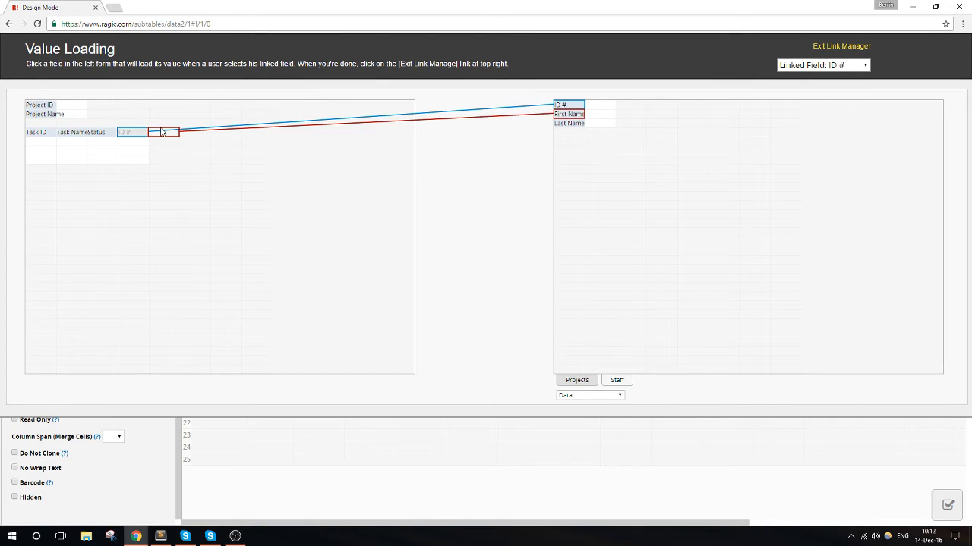
{"action": "left_click", "coordinate": [164, 132]}
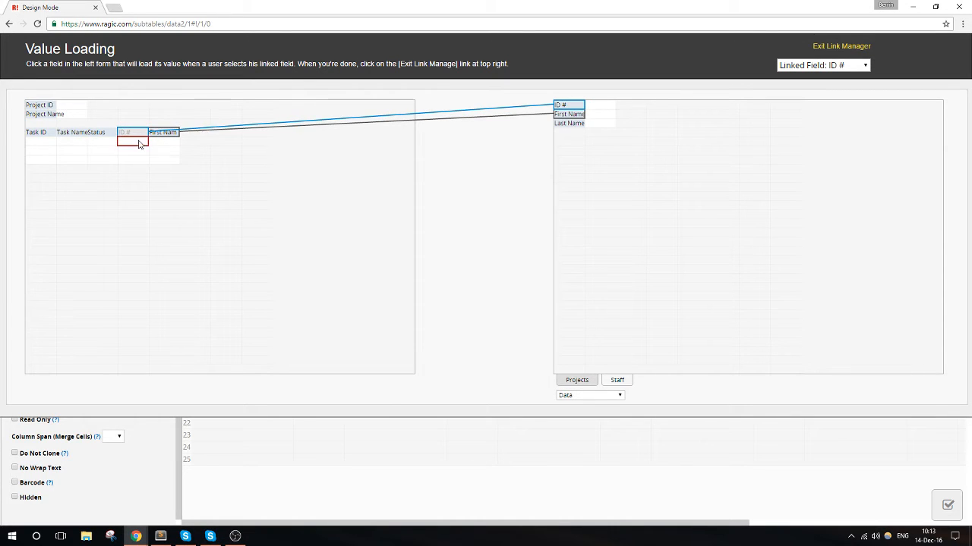
{"action": "left_click", "coordinate": [833, 47]}
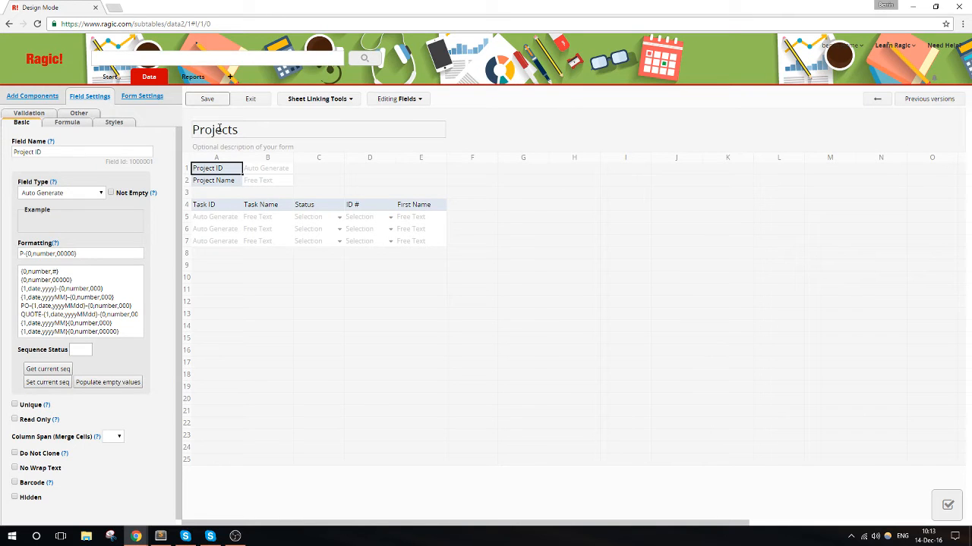
{"action": "left_click", "coordinate": [204, 99]}
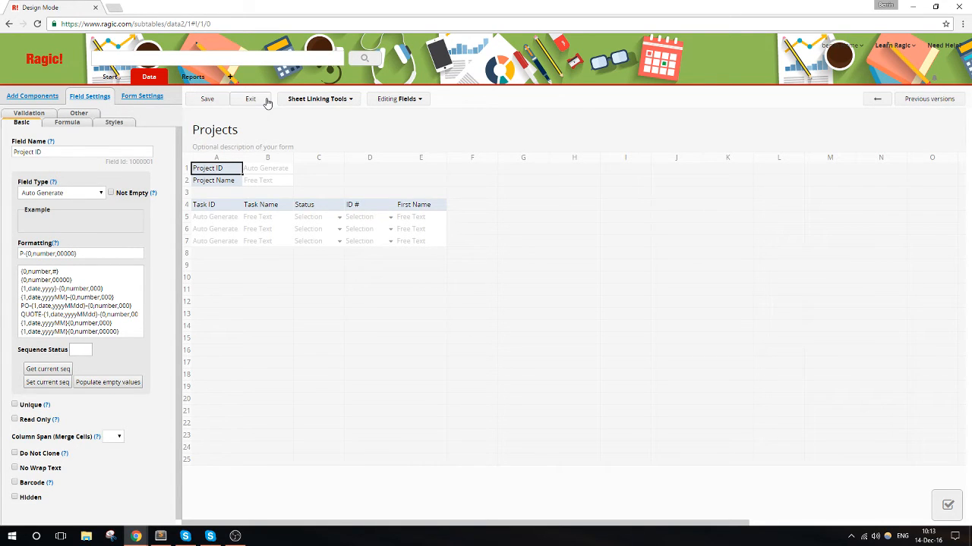
{"action": "left_click", "coordinate": [265, 100]}
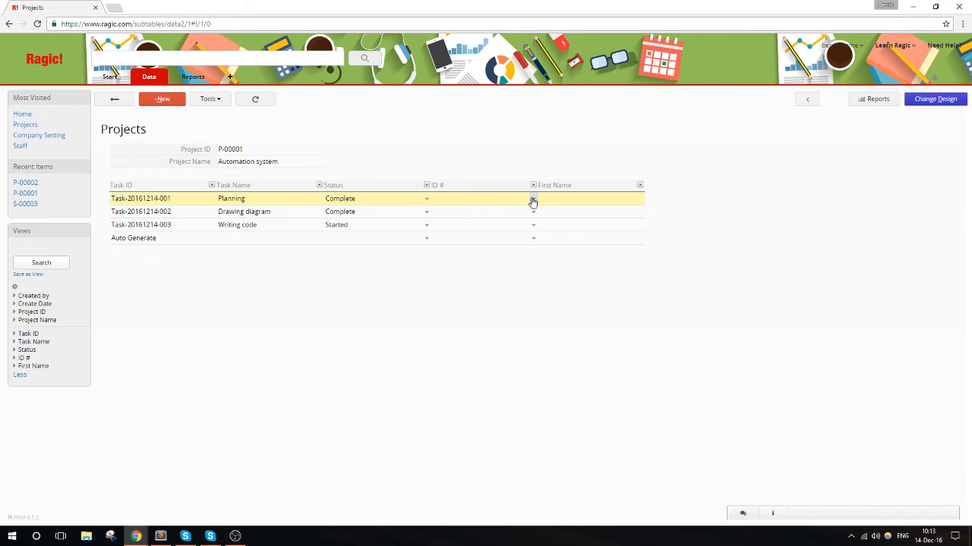
- Set the ID # of the Planning task in the Automation system project to staff record S-00002
{"action": "left_click", "coordinate": [491, 197]}
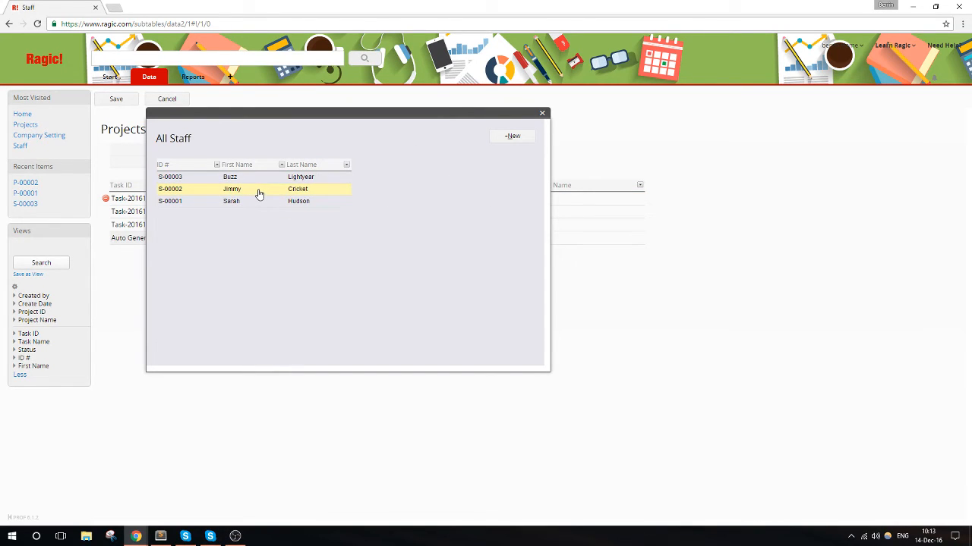
{"action": "left_click", "coordinate": [259, 192]}
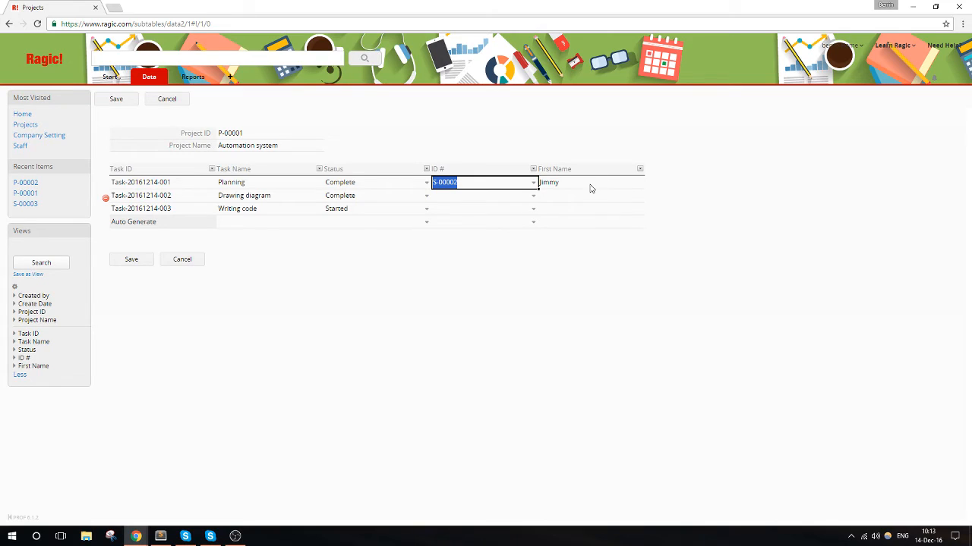
- Link the Drawing diagram task to staff record S-00001 and the Writing code task to S-00003, and save the project
{"action": "left_click", "coordinate": [487, 197]}
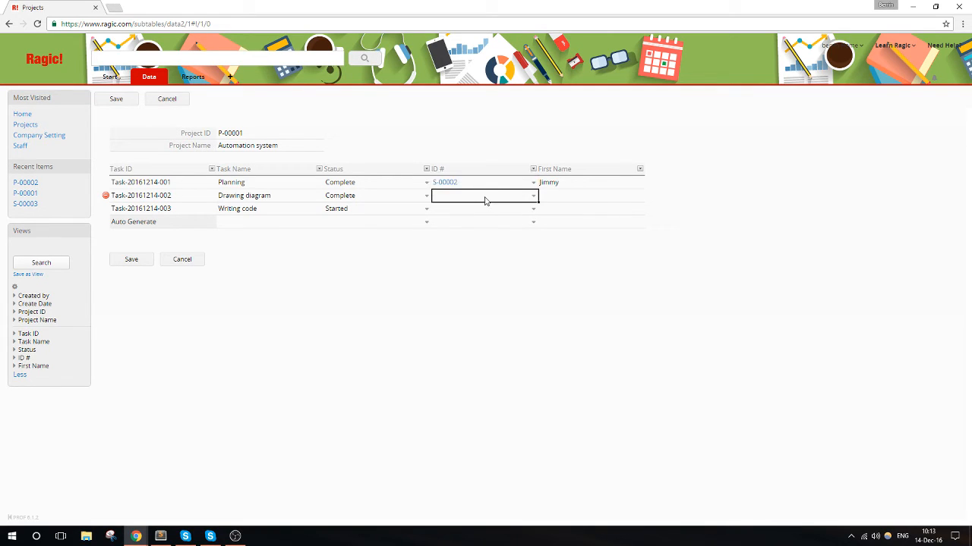
{"action": "type", "text": "S-000"}
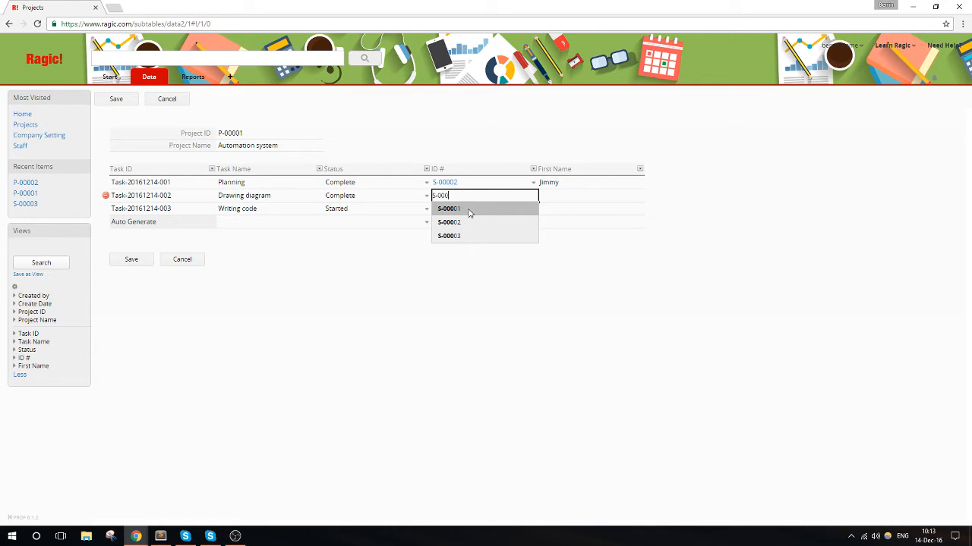
{"action": "left_click", "coordinate": [468, 210]}
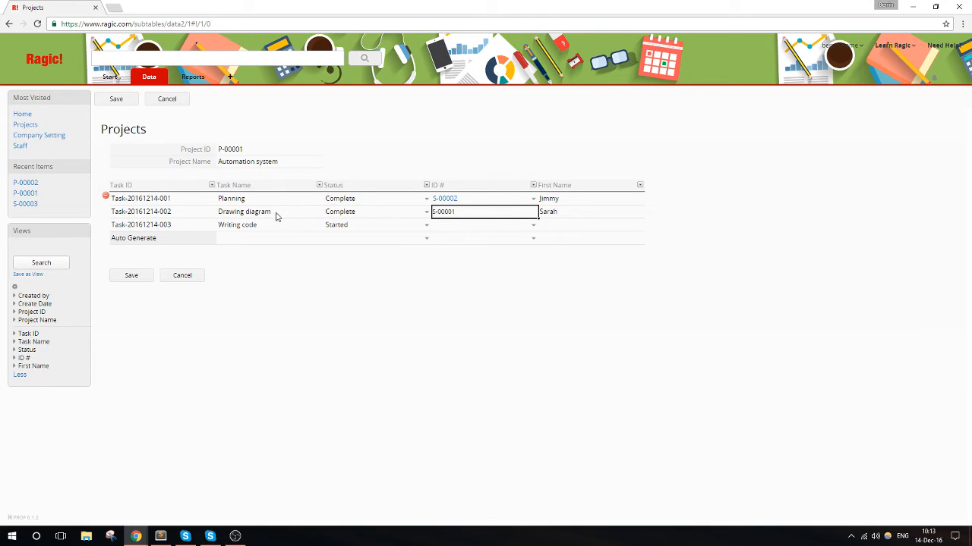
{"action": "left_click", "coordinate": [493, 228]}
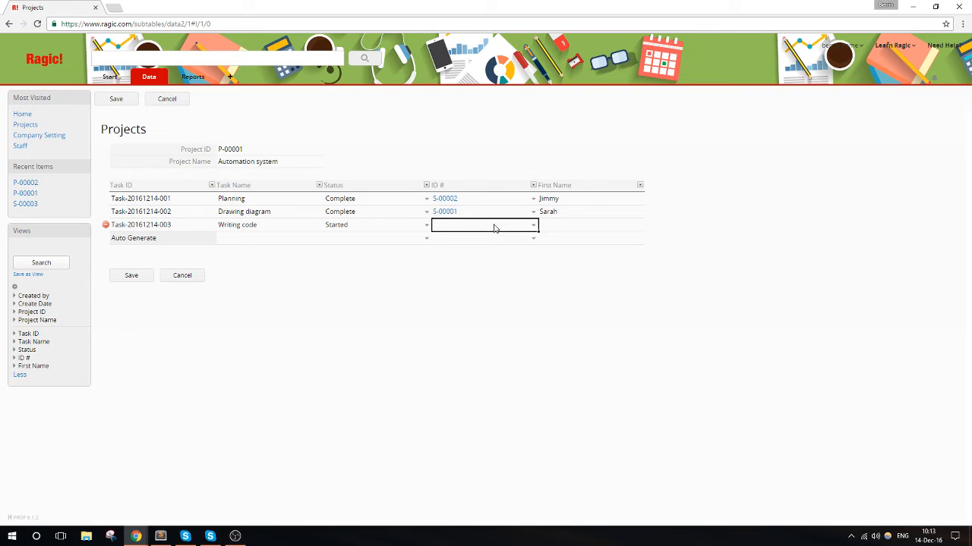
{"action": "type", "text": "S"}
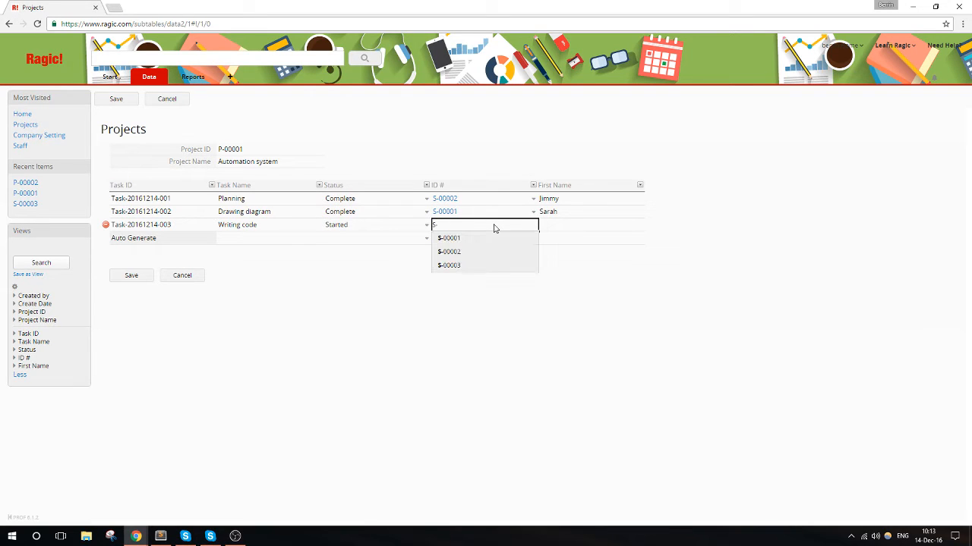
{"action": "type", "text": "-"}
{"action": "left_click", "coordinate": [483, 265]}
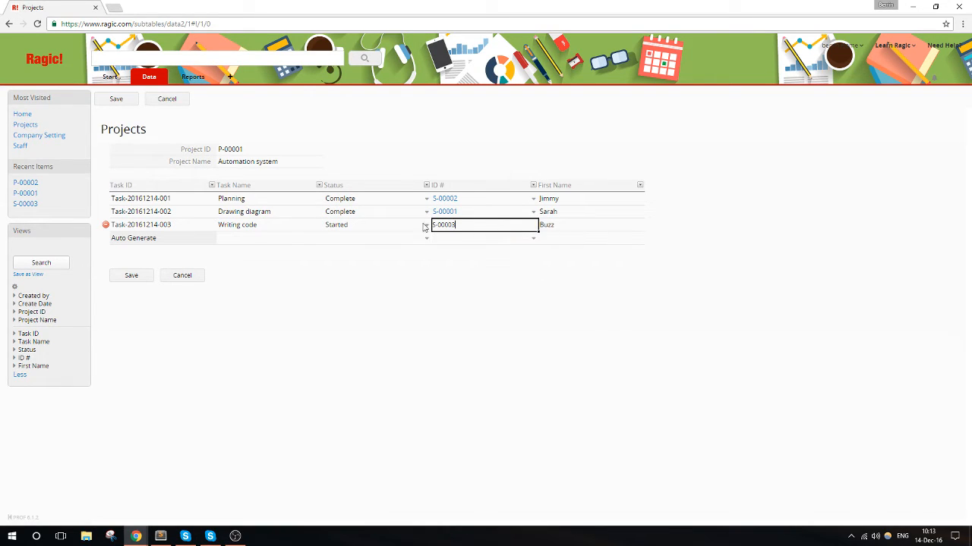
{"action": "left_click", "coordinate": [129, 276]}
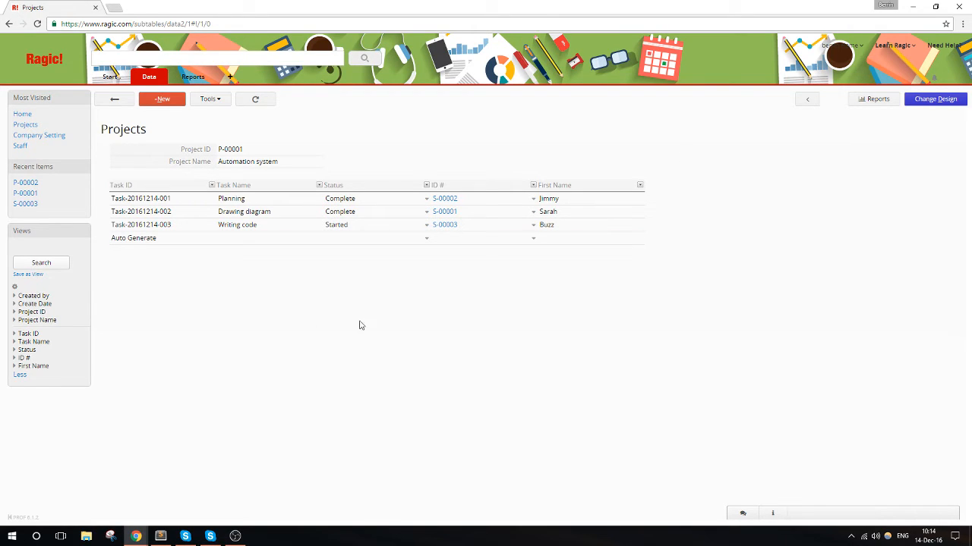
- In the iOS App project, set the Planning task's ID # to staff record S-00003 and save
{"action": "left_click", "coordinate": [121, 104]}
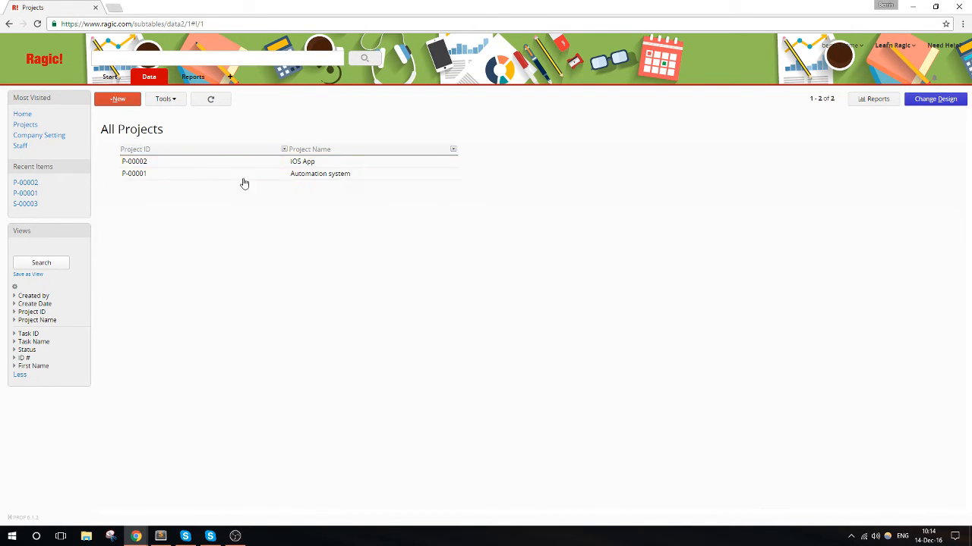
{"action": "left_click", "coordinate": [231, 177]}
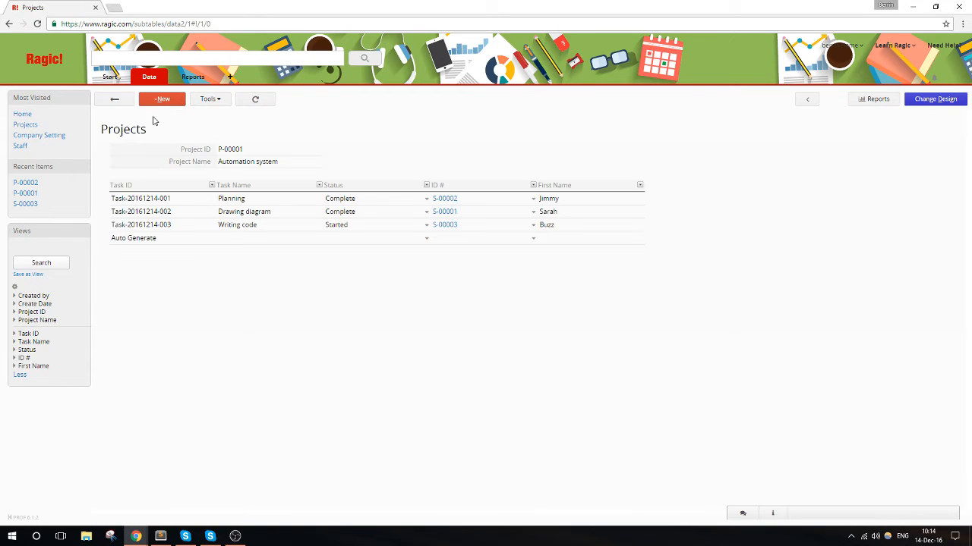
{"action": "left_click", "coordinate": [115, 103]}
{"action": "left_click", "coordinate": [249, 163]}
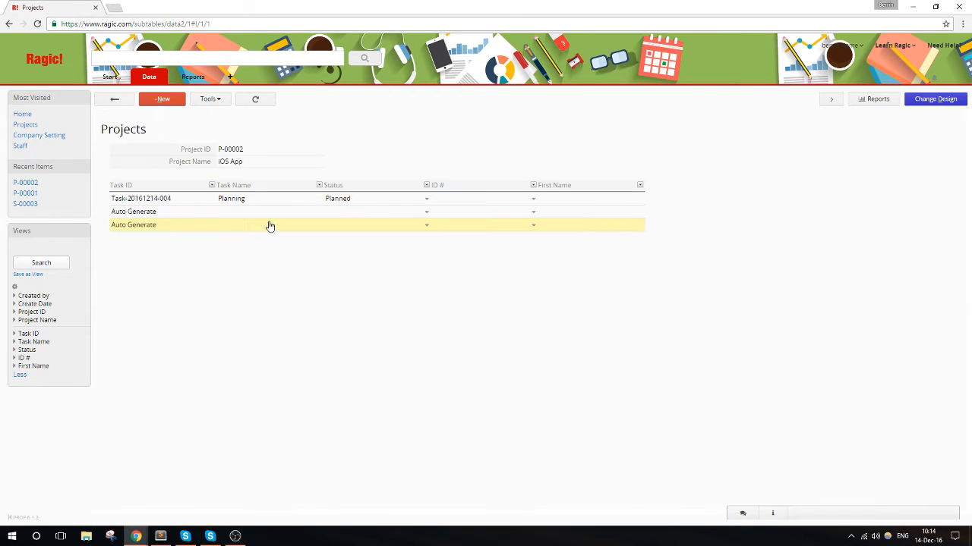
{"action": "left_click", "coordinate": [495, 202]}
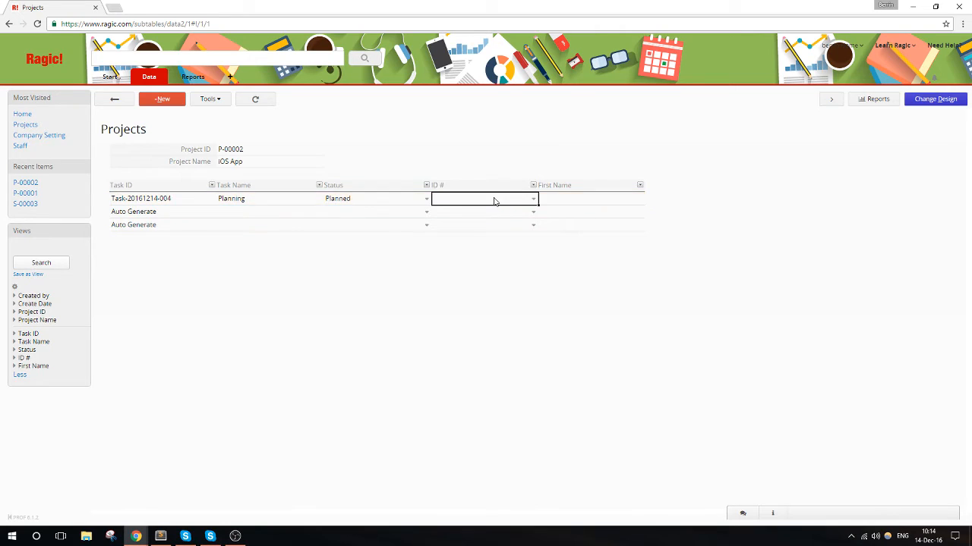
{"action": "left_click", "coordinate": [231, 179]}
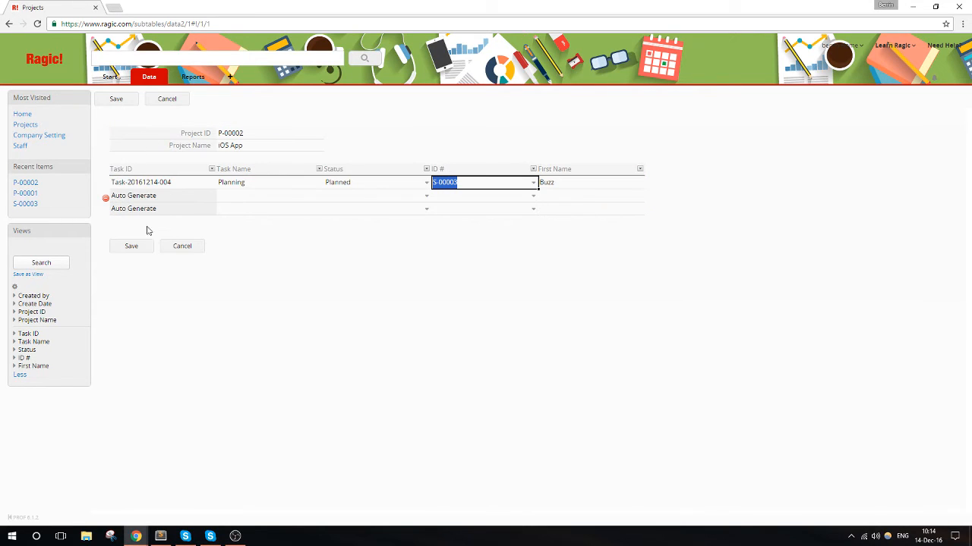
{"action": "left_click", "coordinate": [141, 250]}
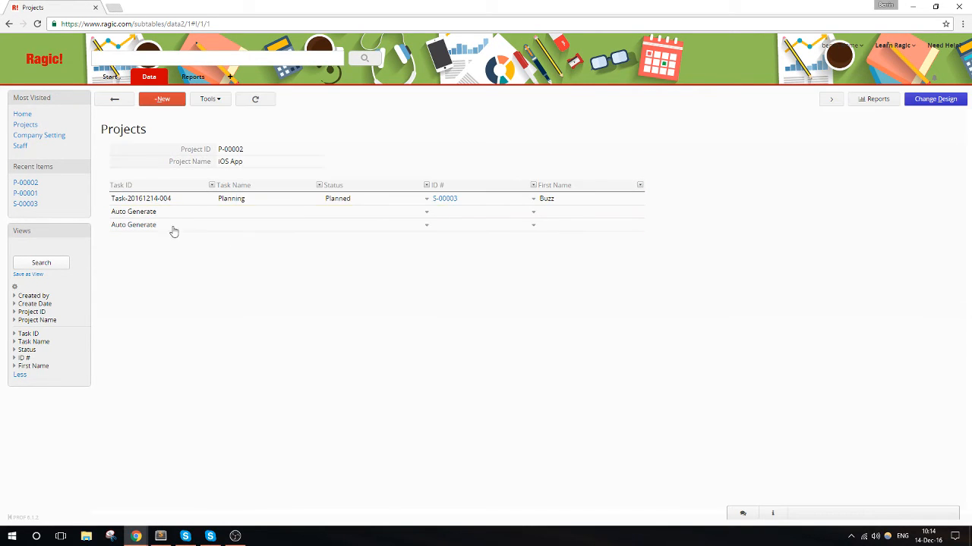
- Review the project list and the tasks of the iOS App project, and return to the list
{"action": "left_click", "coordinate": [117, 100]}
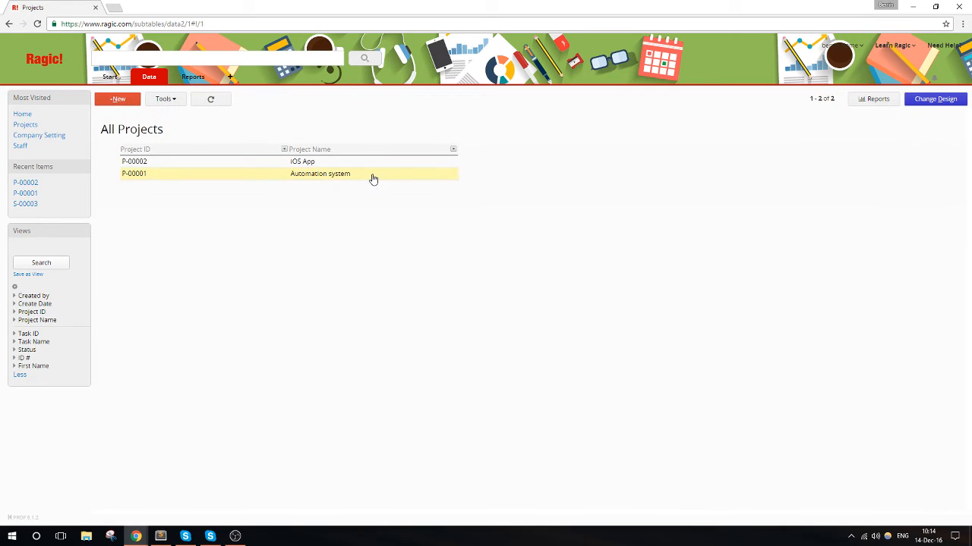
{"action": "left_click", "coordinate": [374, 167]}
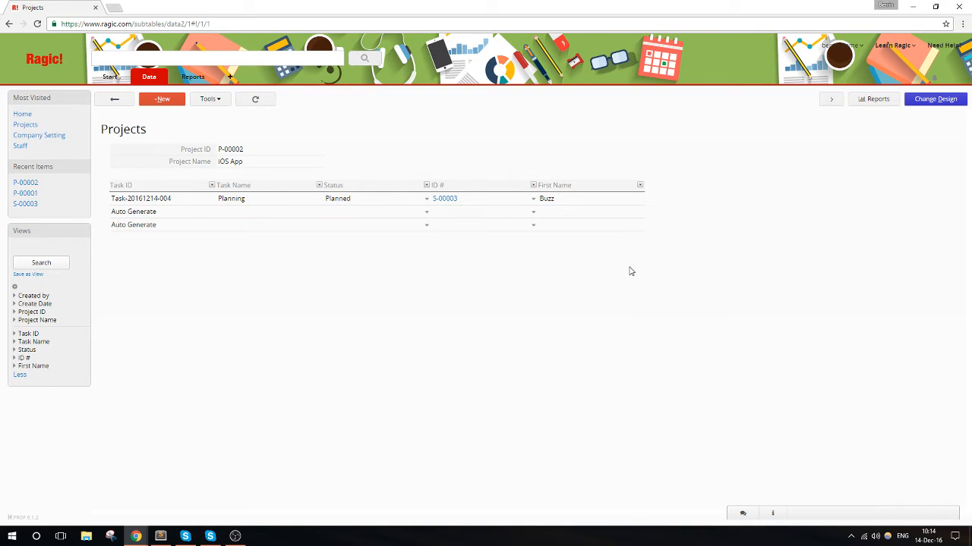
{"action": "left_click", "coordinate": [122, 99]}
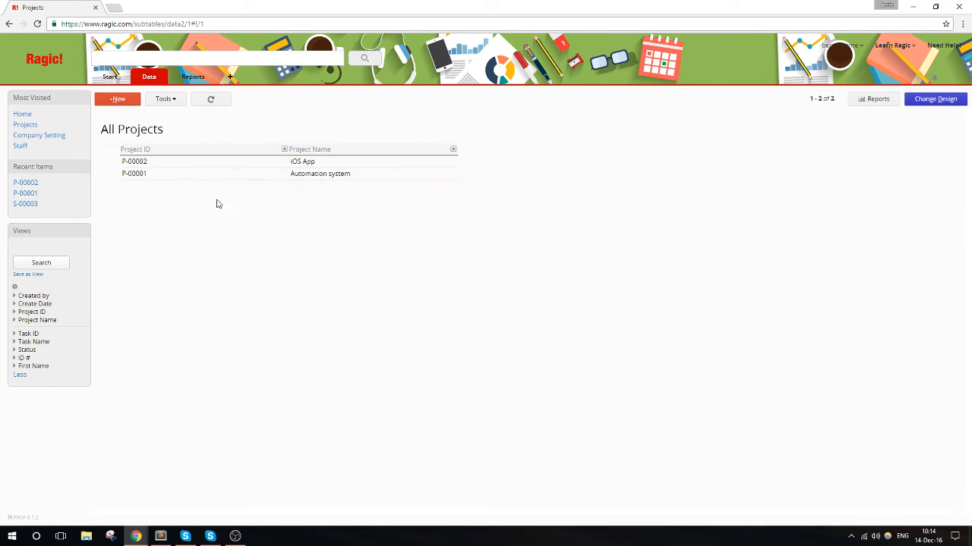
{"action": "left_click", "coordinate": [280, 163]}
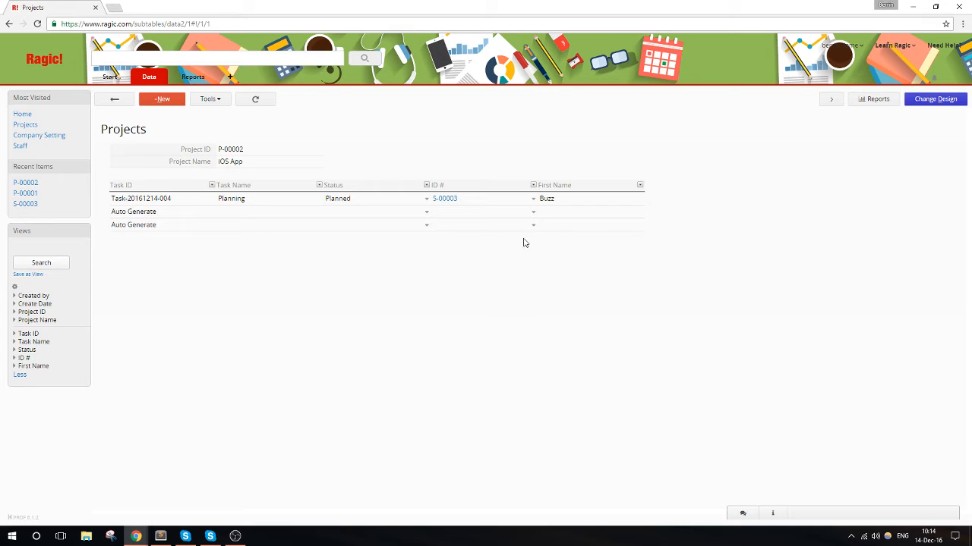
{"action": "left_click", "coordinate": [121, 101]}
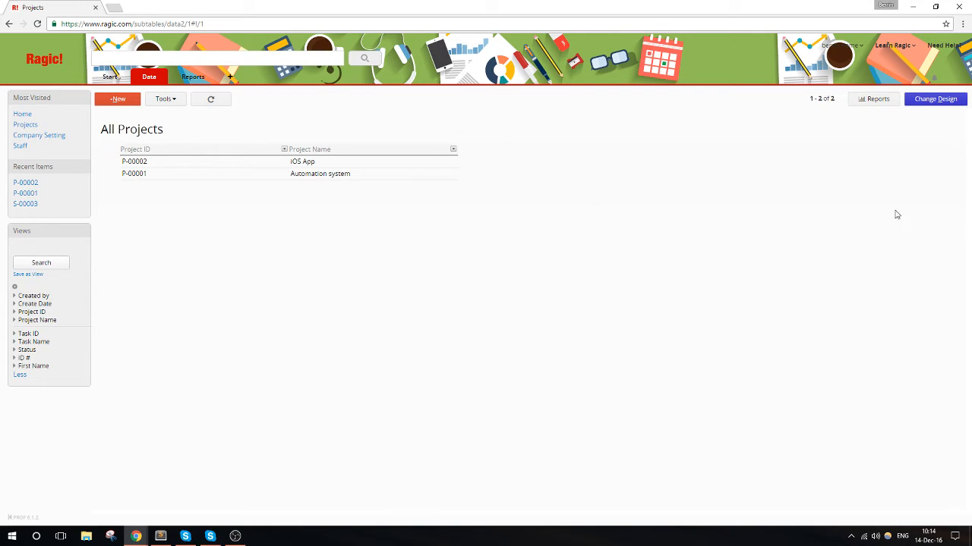
- In the Projects form page design, generate a new sheet from the task subtable that links back by Project ID
{"action": "left_click", "coordinate": [934, 99]}
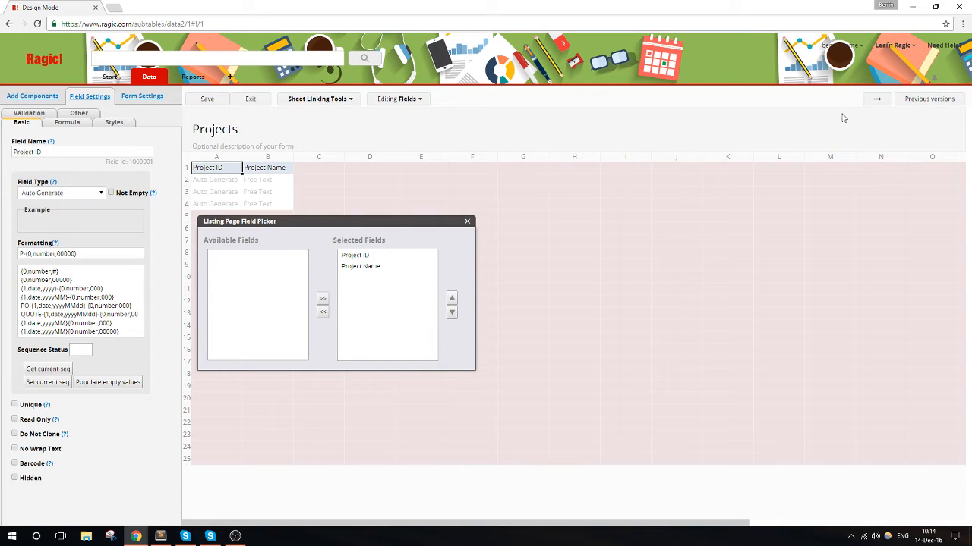
{"action": "left_click", "coordinate": [878, 100]}
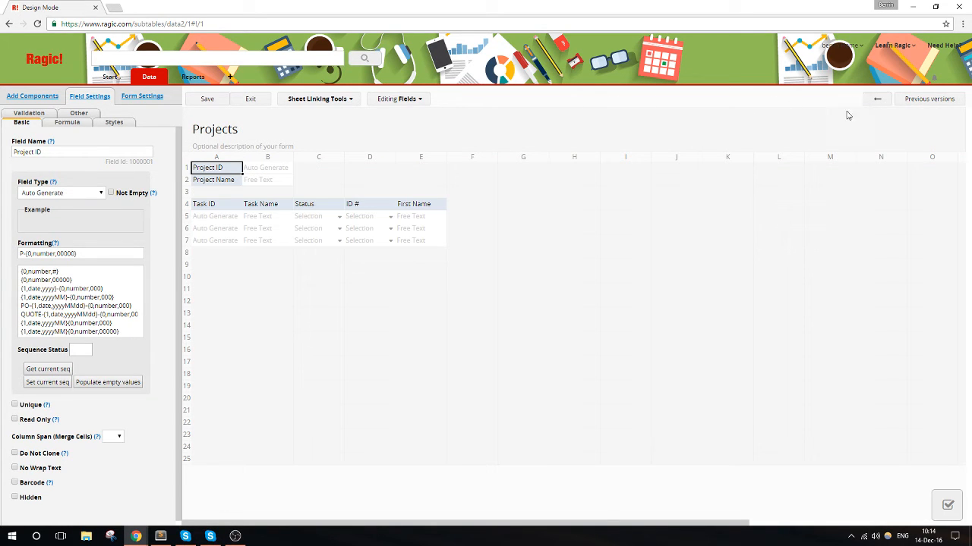
{"action": "left_click", "coordinate": [338, 101]}
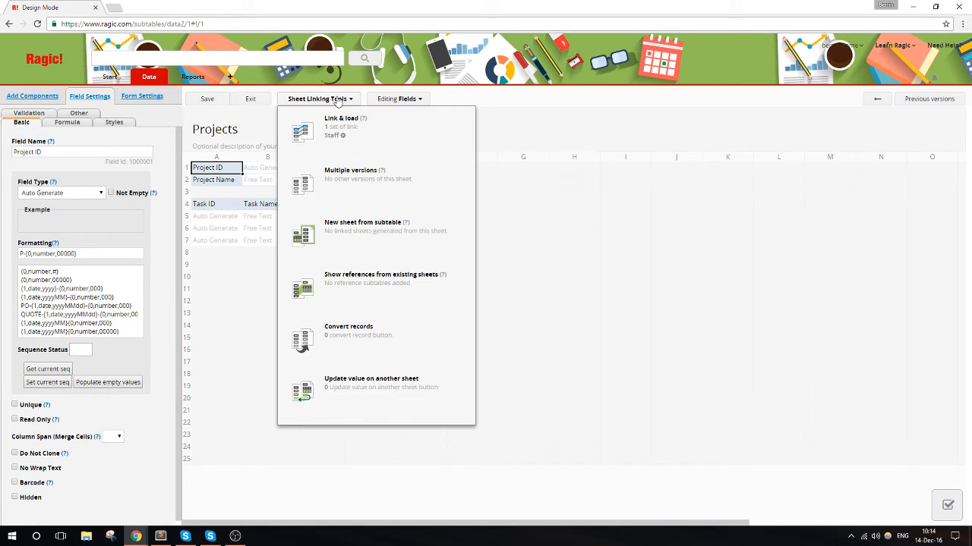
{"action": "left_click", "coordinate": [367, 236]}
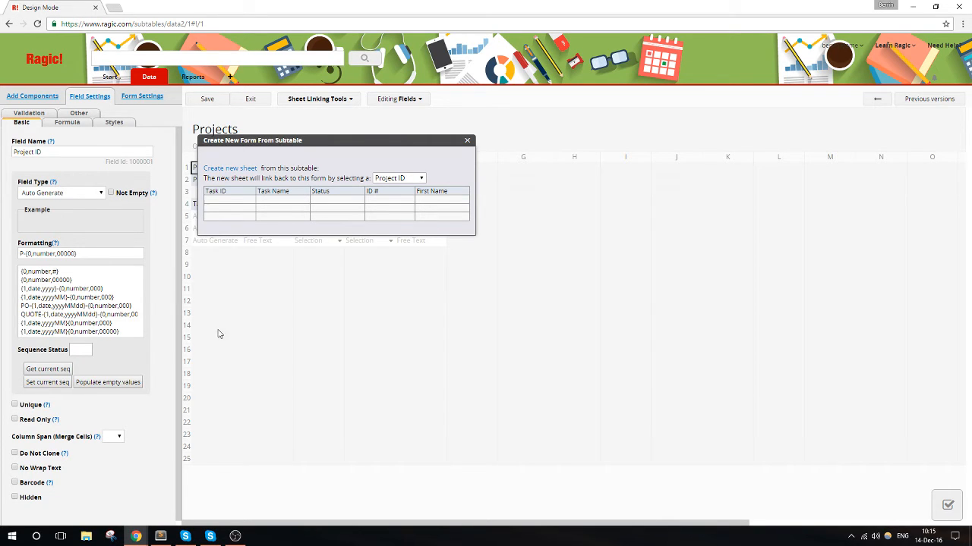
{"action": "left_click", "coordinate": [231, 169]}
{"action": "left_click", "coordinate": [521, 83]}
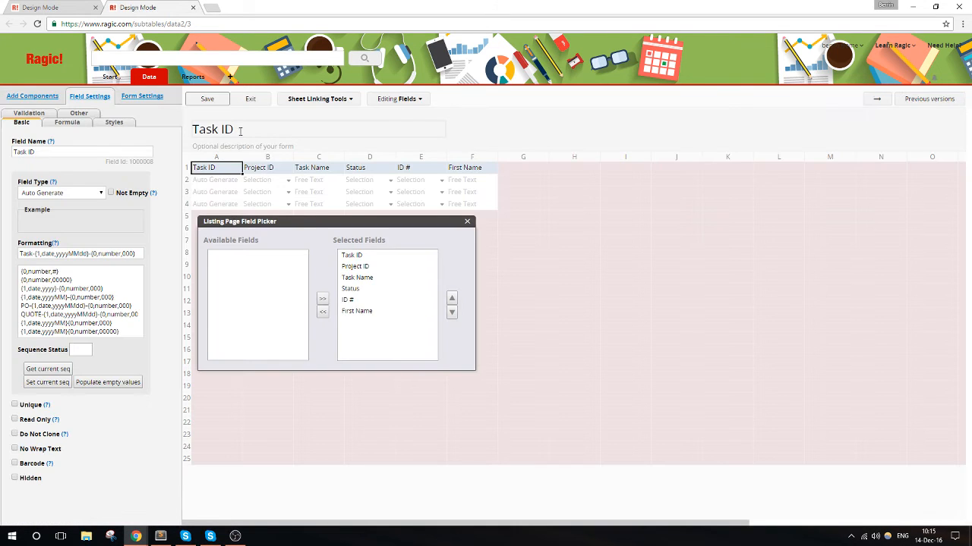
- Rename the new sheet as Tasks in its design, and save and exit the design
{"action": "left_click_drag", "start_coordinate": [237, 130], "coordinate": [218, 129]}
{"action": "type", "text": "sks"}
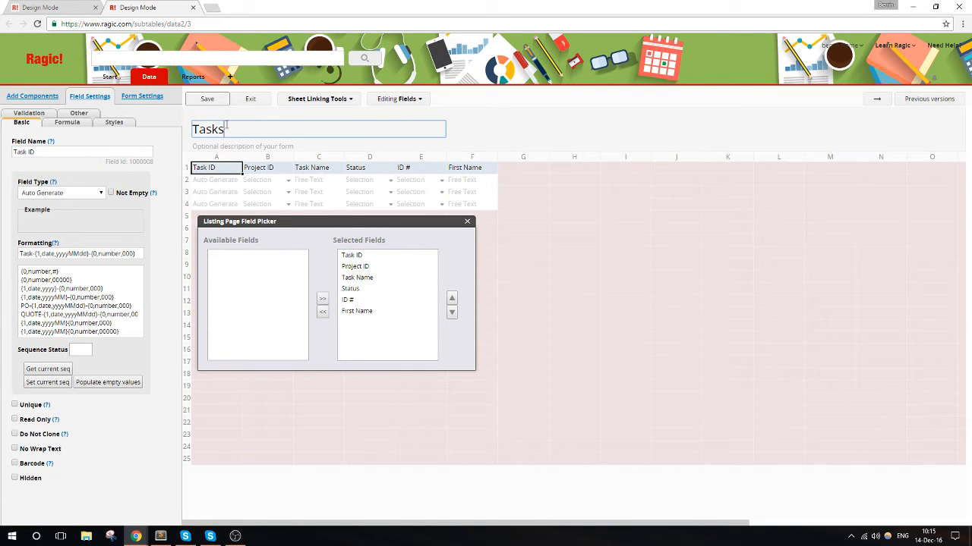
{"action": "left_click", "coordinate": [209, 102]}
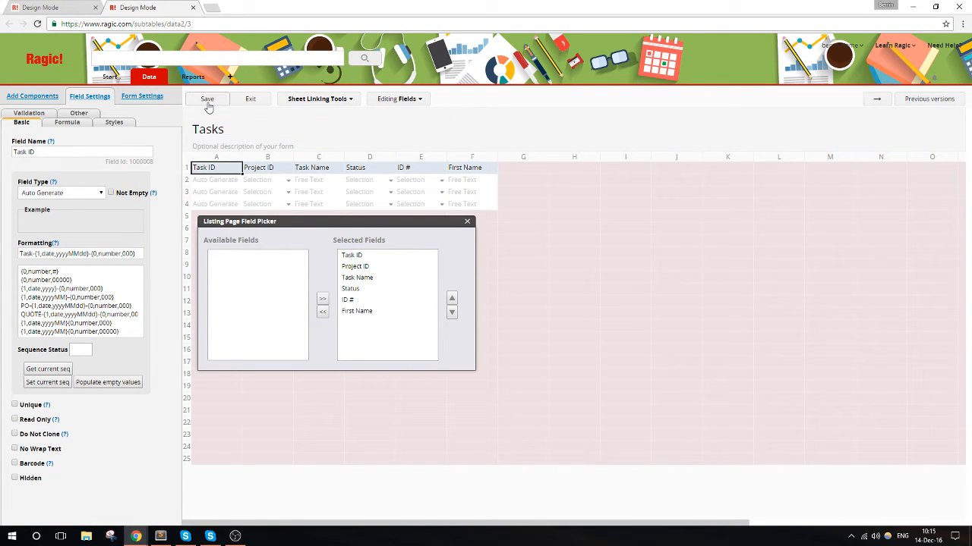
{"action": "left_click", "coordinate": [252, 104]}
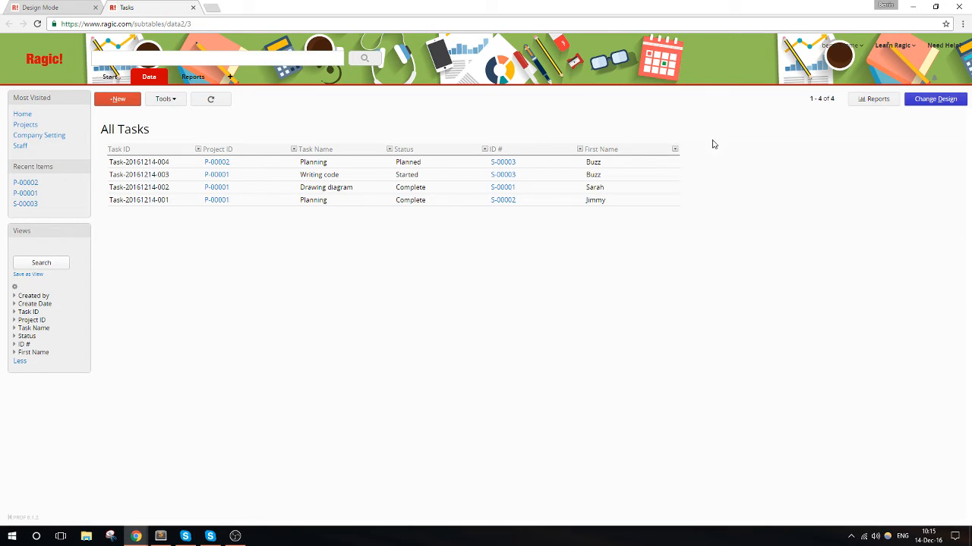
- Create a new record in the Tasks sheet with project P-00002 and the task name Writing Code
{"action": "mouse_move", "coordinate": [148, 81]}
{"action": "left_click", "coordinate": [118, 99]}
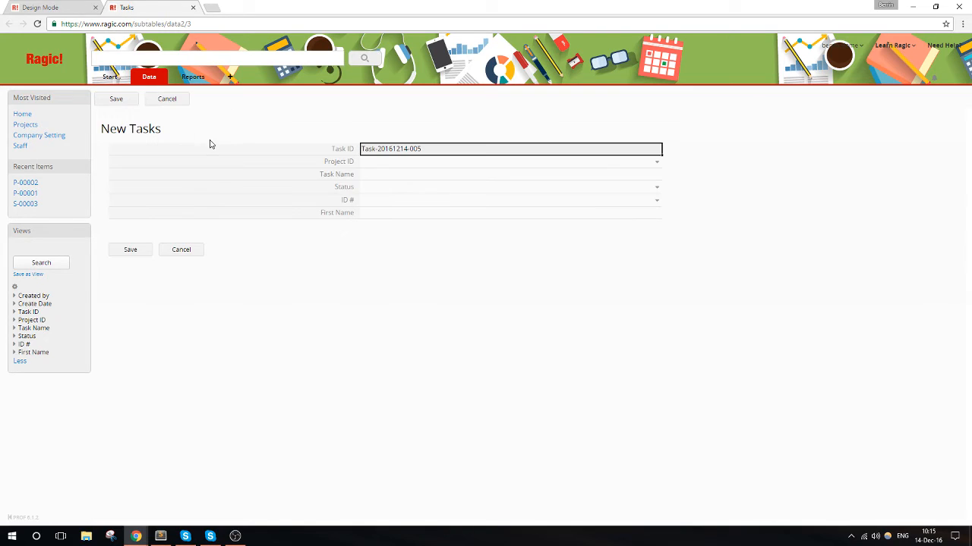
{"action": "left_click", "coordinate": [393, 163]}
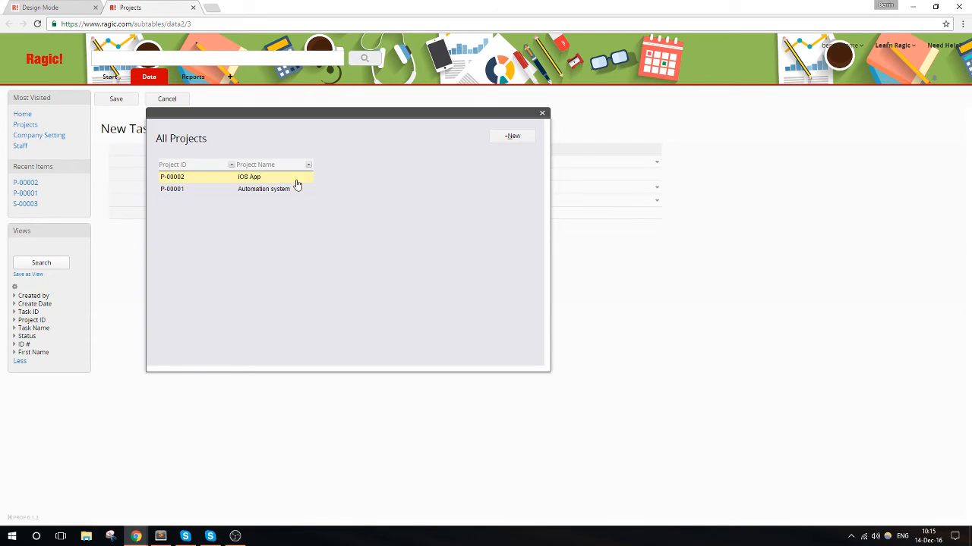
{"action": "left_click", "coordinate": [201, 179]}
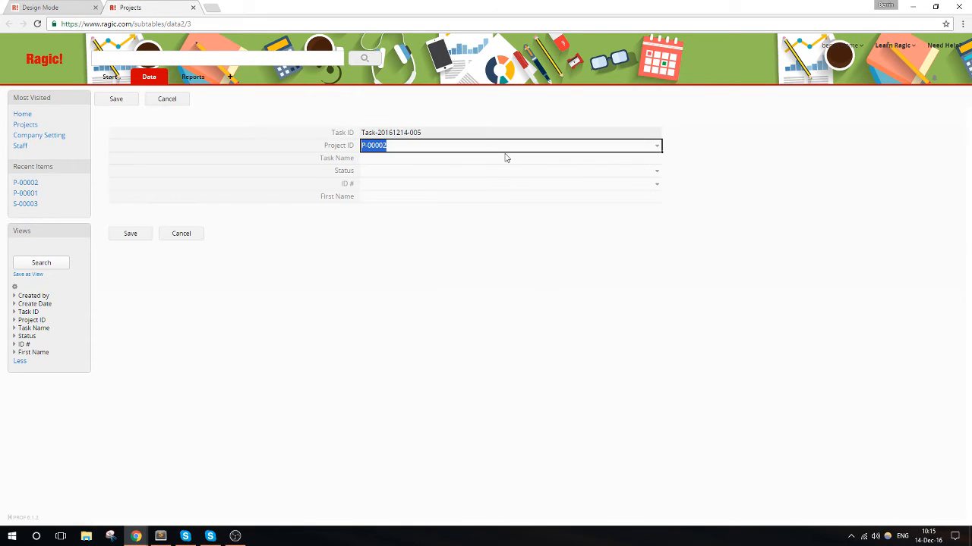
{"action": "left_click", "coordinate": [507, 158]}
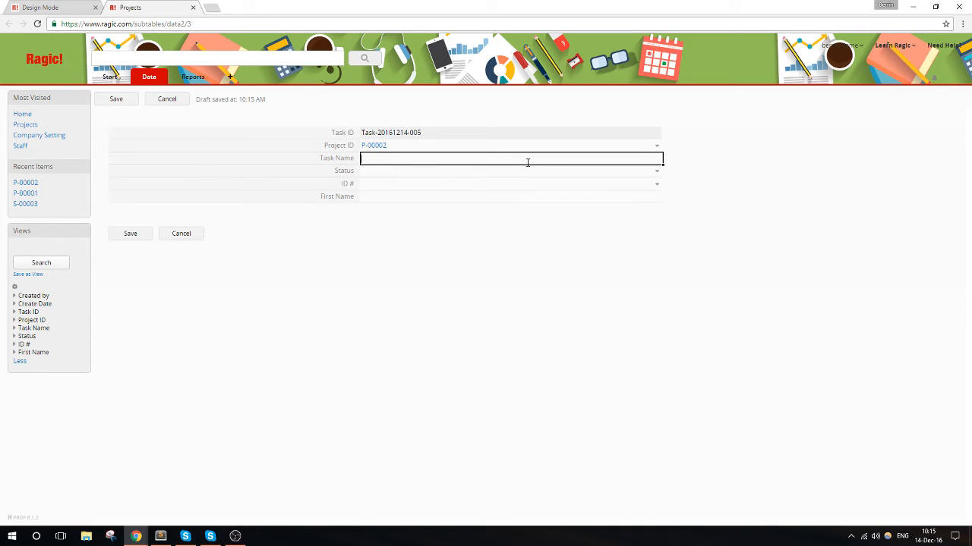
{"action": "type", "text": "Writing Code"}
- Set the new task's status to Started, link it to staff record S-00003, and save the record
{"action": "left_click", "coordinate": [502, 173]}
{"action": "left_click", "coordinate": [472, 195]}
{"action": "left_click", "coordinate": [434, 189]}
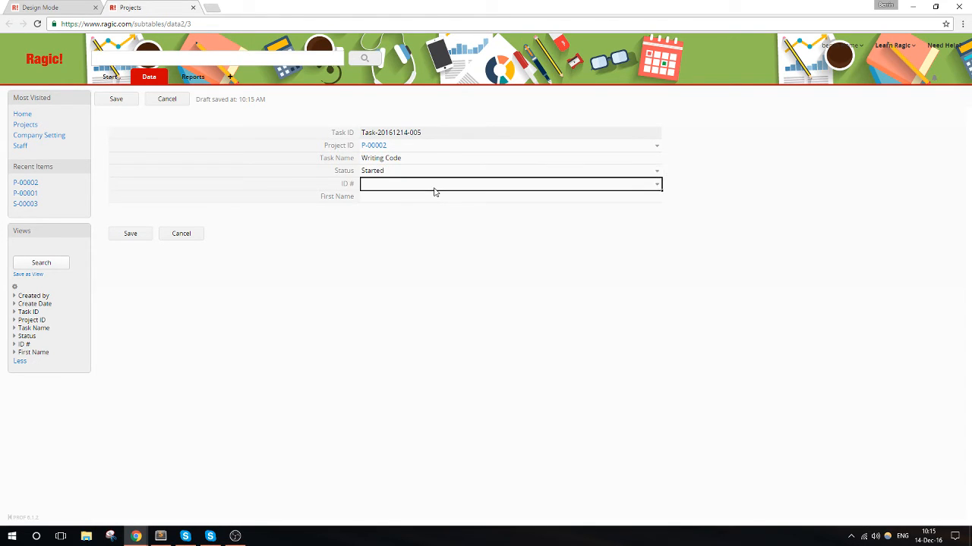
{"action": "left_click", "coordinate": [289, 180]}
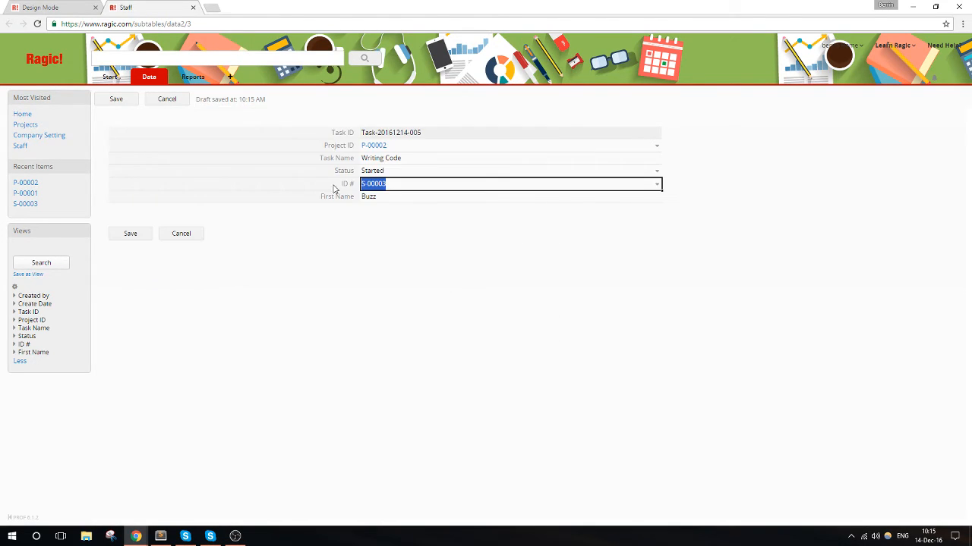
{"action": "left_click", "coordinate": [144, 236]}
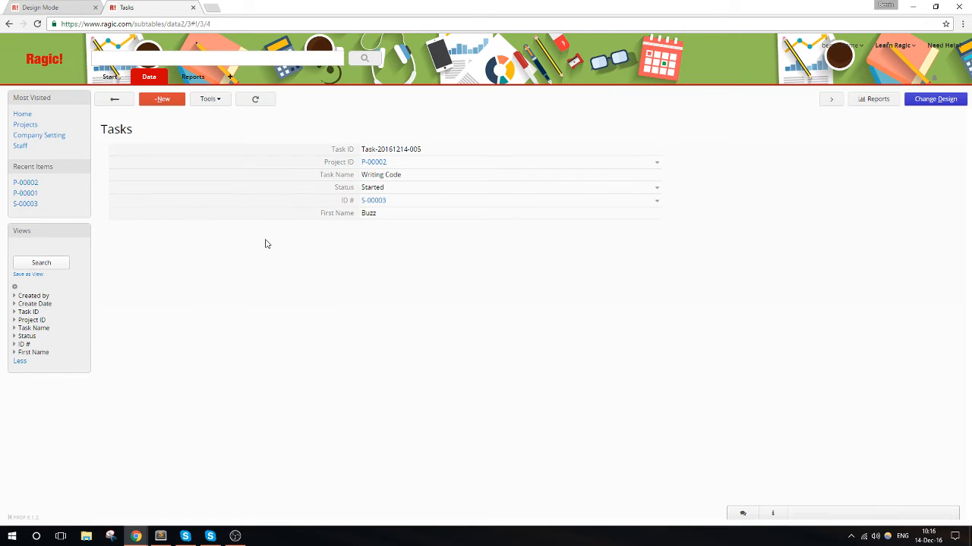
- In the Tasks sheet, set the status of project P-00002's Planning task to Complete and return to the task list
{"action": "left_click", "coordinate": [114, 100]}
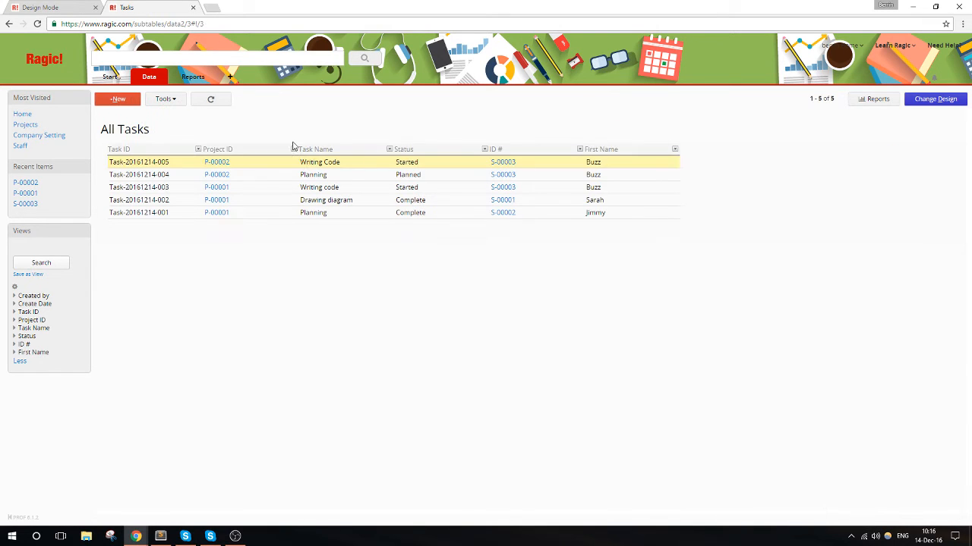
{"action": "left_click", "coordinate": [261, 177]}
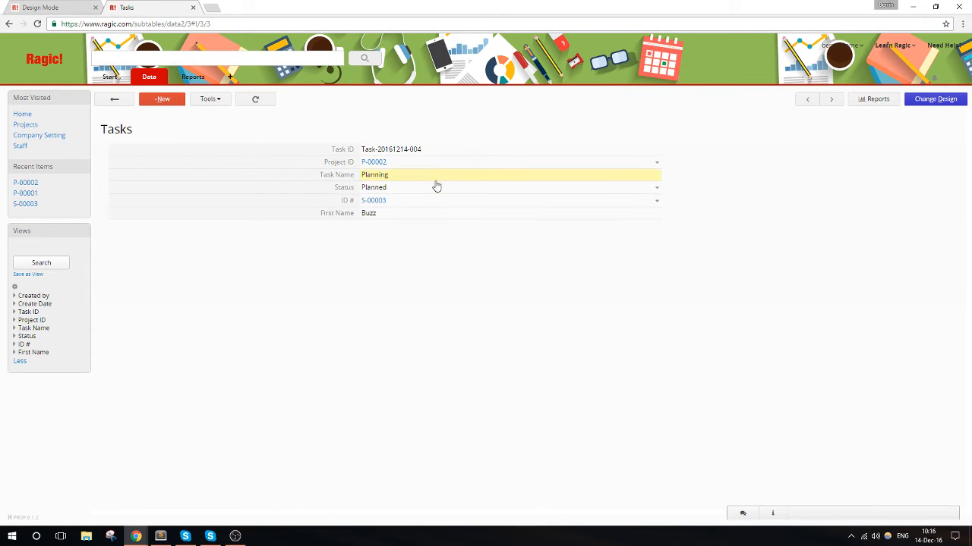
{"action": "left_click", "coordinate": [435, 188]}
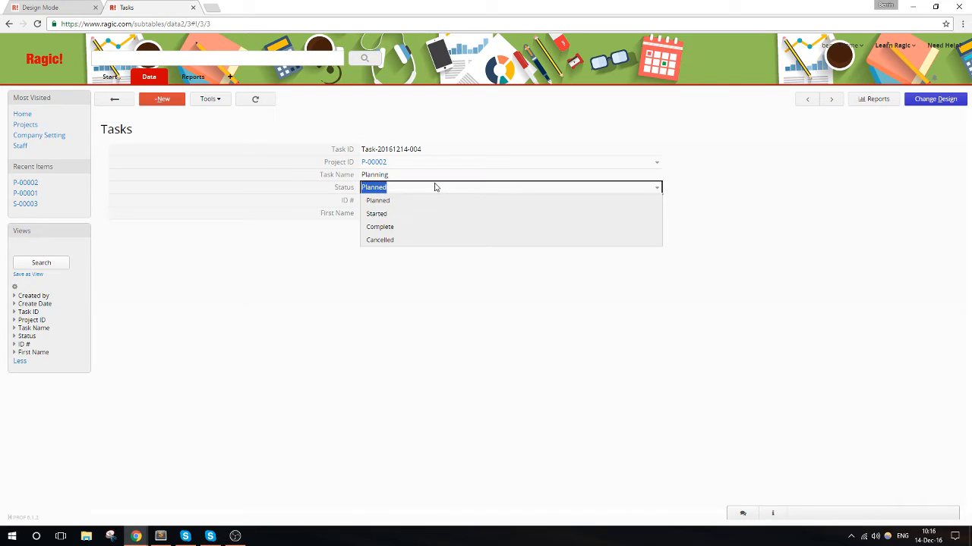
{"action": "left_click", "coordinate": [432, 234]}
{"action": "left_click", "coordinate": [125, 251]}
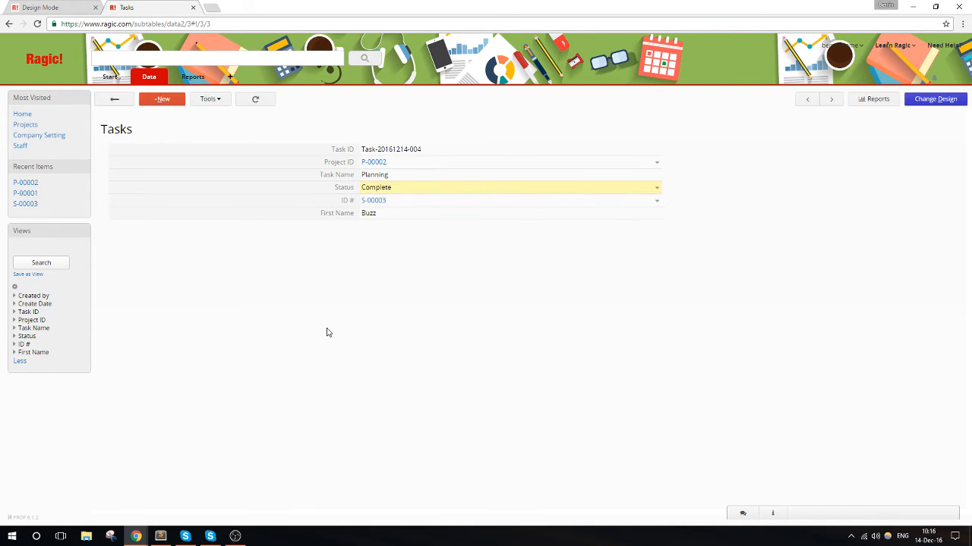
{"action": "left_click", "coordinate": [122, 99]}
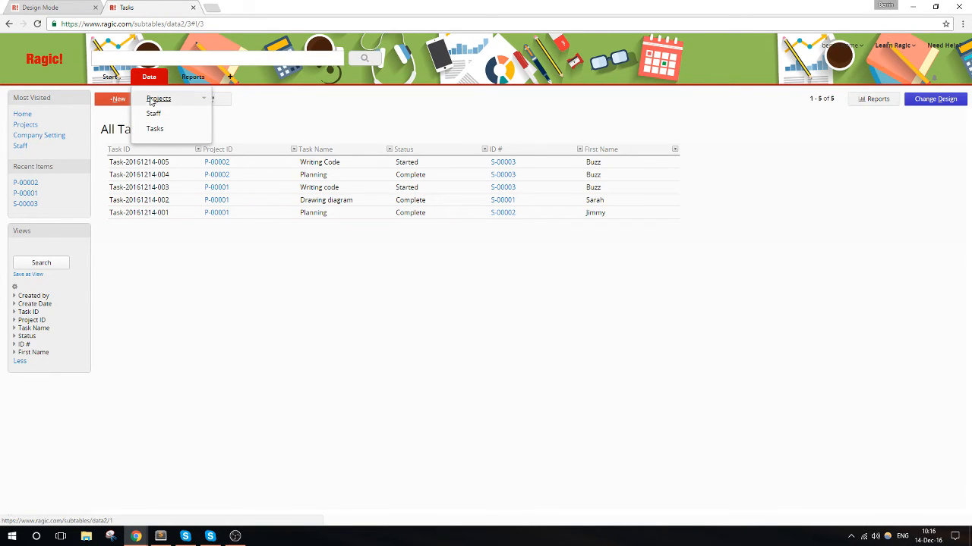
- In project P-00002's task subtable, set the Writing Code task's status to Complete, and open the Tasks list to check it
{"action": "left_click", "coordinate": [155, 98]}
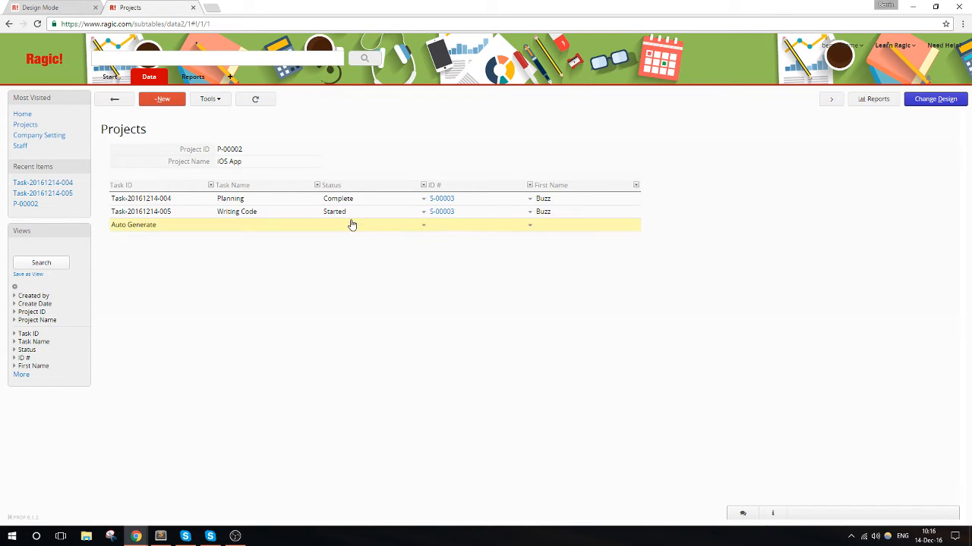
{"action": "left_click", "coordinate": [423, 213]}
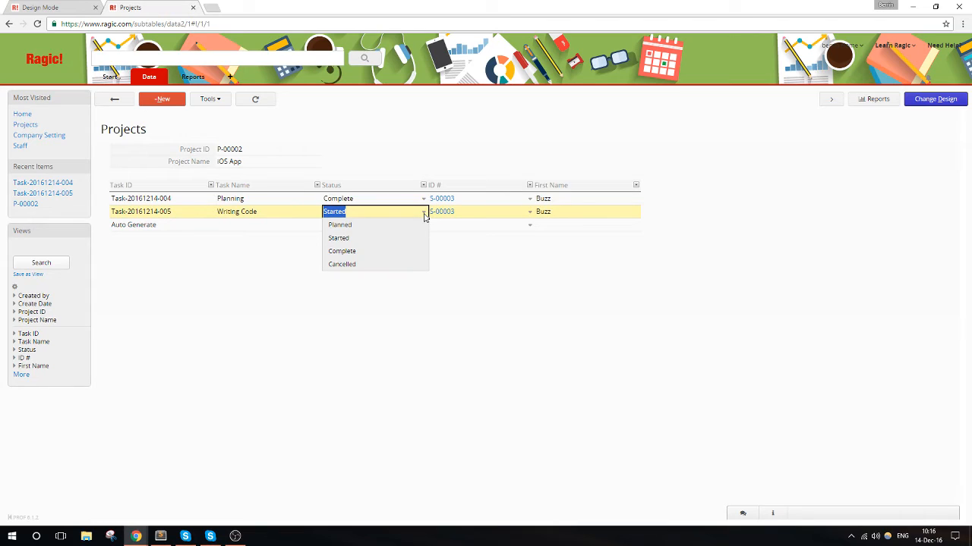
{"action": "left_click", "coordinate": [388, 257]}
{"action": "left_click", "coordinate": [126, 264]}
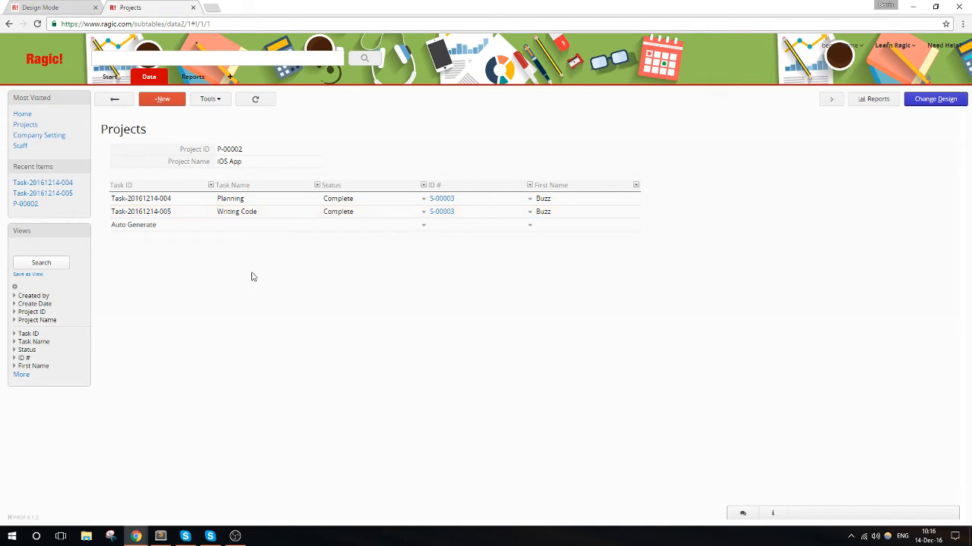
{"action": "mouse_move", "coordinate": [149, 77]}
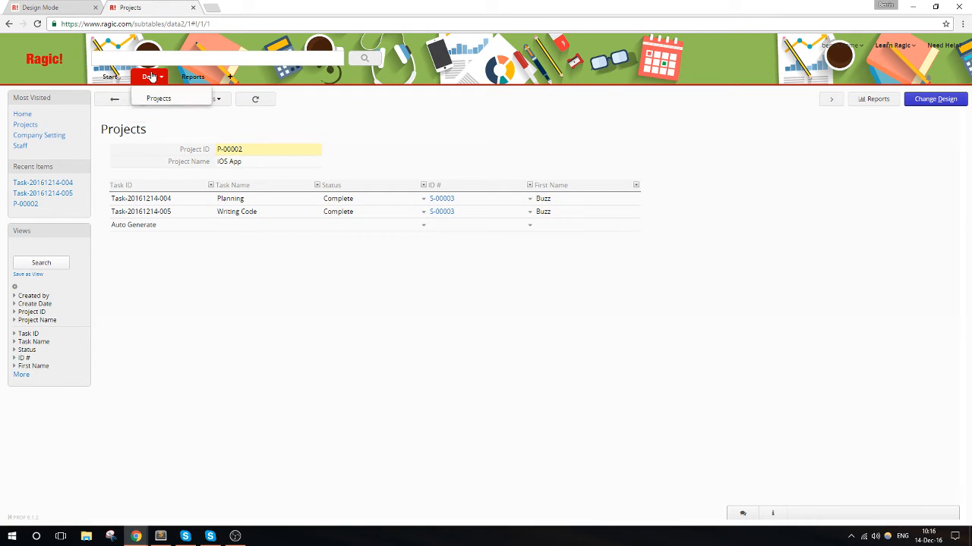
{"action": "left_click", "coordinate": [152, 129]}
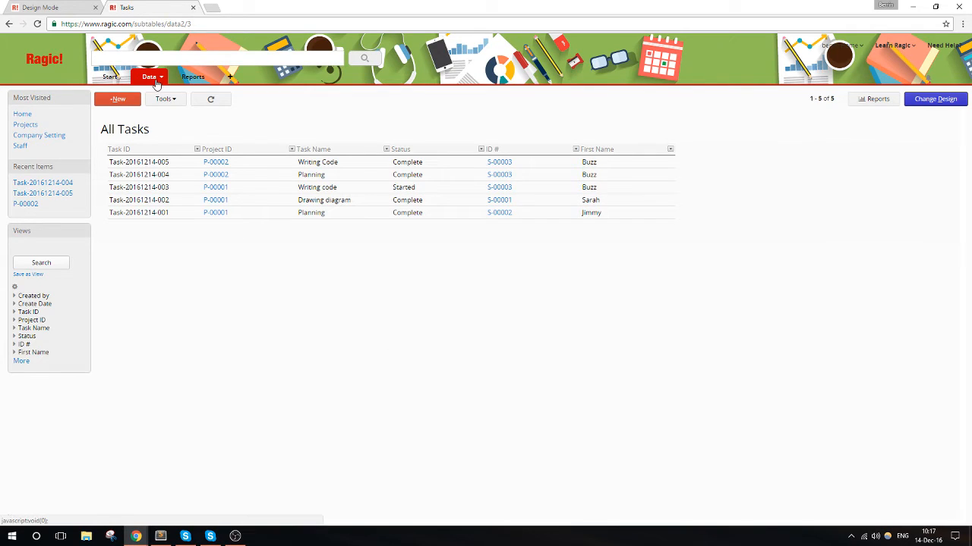
- Add a tab named Sales and try to create a new sheet under it
{"action": "mouse_move", "coordinate": [156, 84]}
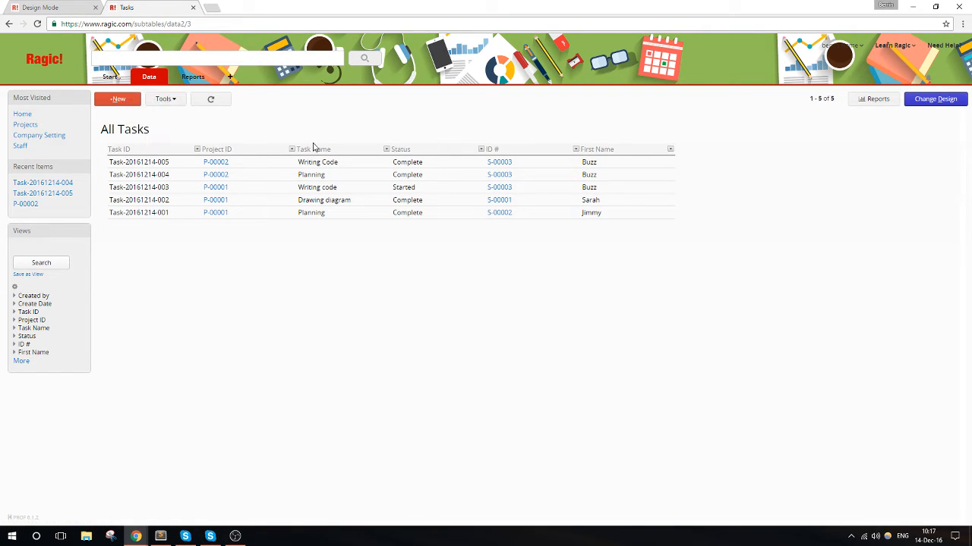
{"action": "left_click", "coordinate": [232, 78]}
{"action": "left_click", "coordinate": [327, 170]}
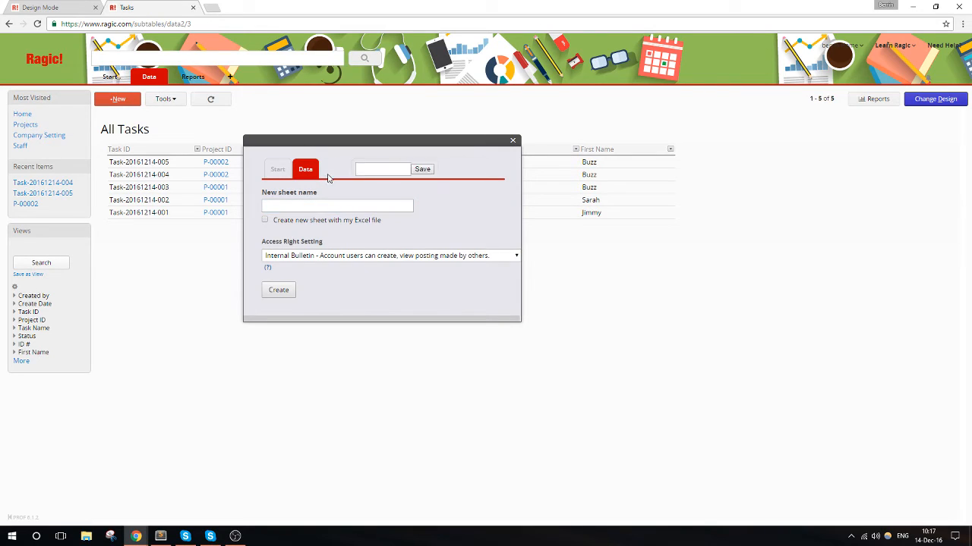
{"action": "type", "text": "Sales"}
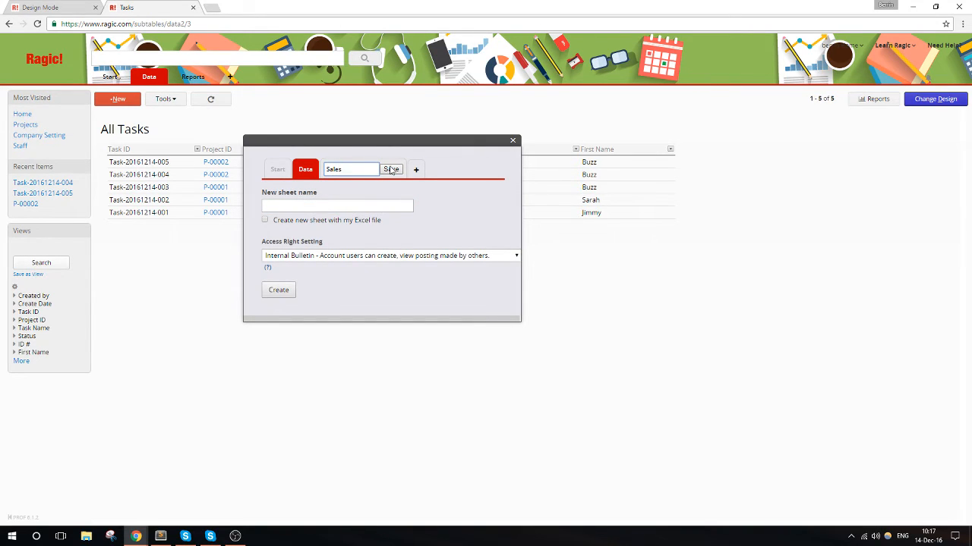
{"action": "left_click", "coordinate": [391, 169]}
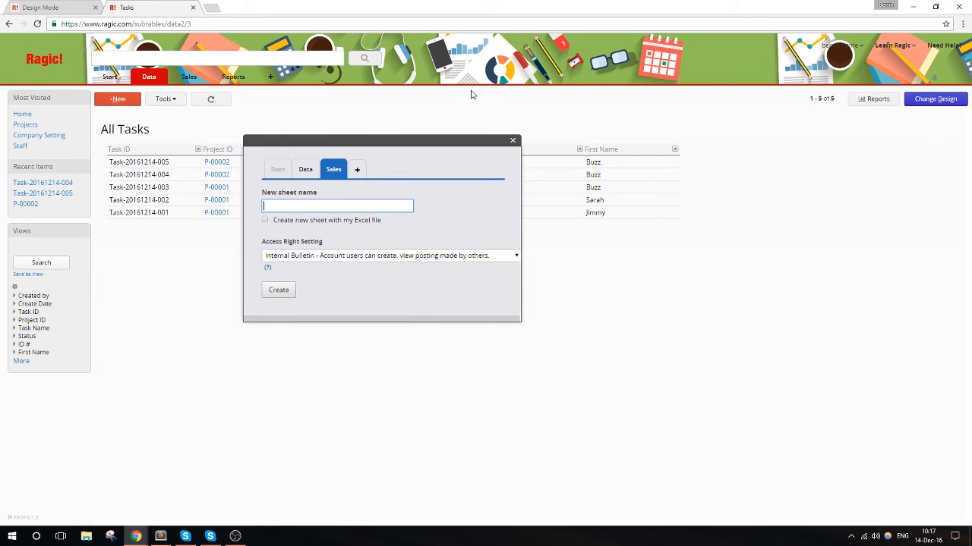
{"action": "left_click", "coordinate": [322, 204]}
{"action": "left_click", "coordinate": [280, 290]}
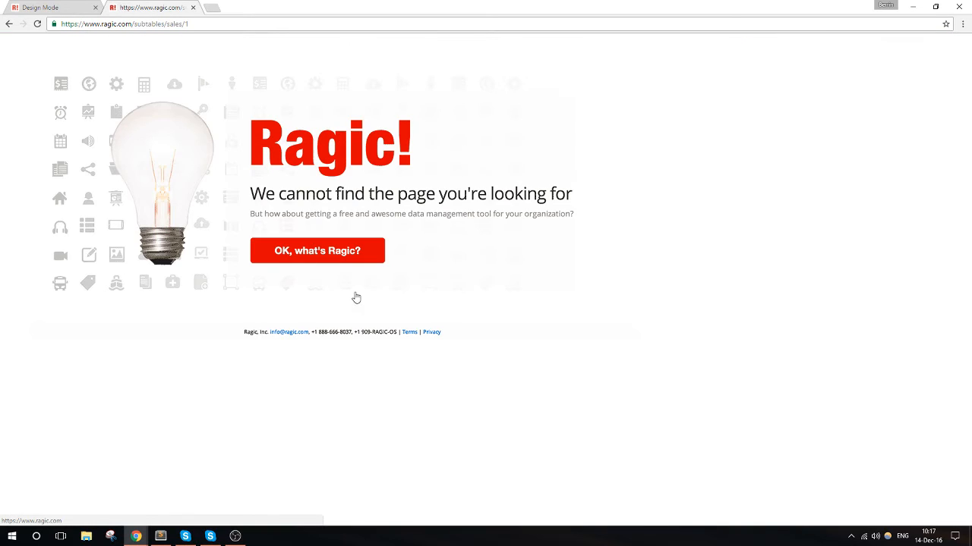
- Return to the database home page and try to create a sheet named Products under the Sales tab
{"action": "left_click", "coordinate": [217, 23]}
{"action": "left_click", "coordinate": [217, 24]}
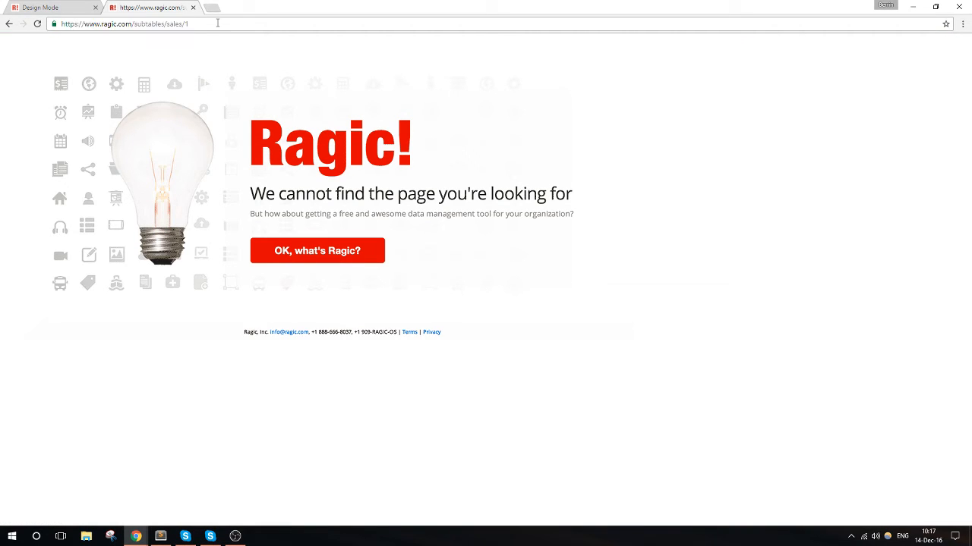
{"action": "left_click_drag", "start_coordinate": [169, 23], "coordinate": [290, 23]}
{"action": "key", "text": "BackSpace"}
{"action": "key", "text": "Return"}
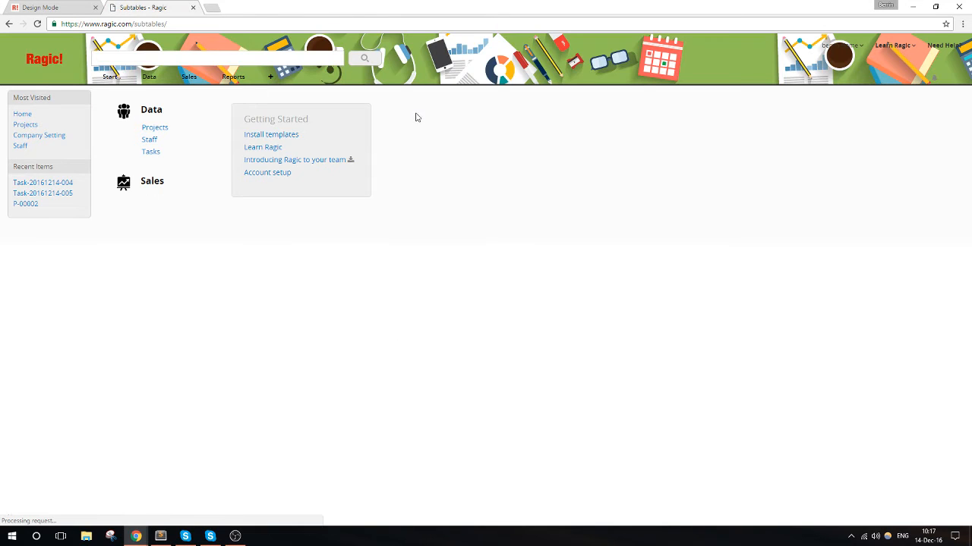
{"action": "left_click", "coordinate": [219, 88]}
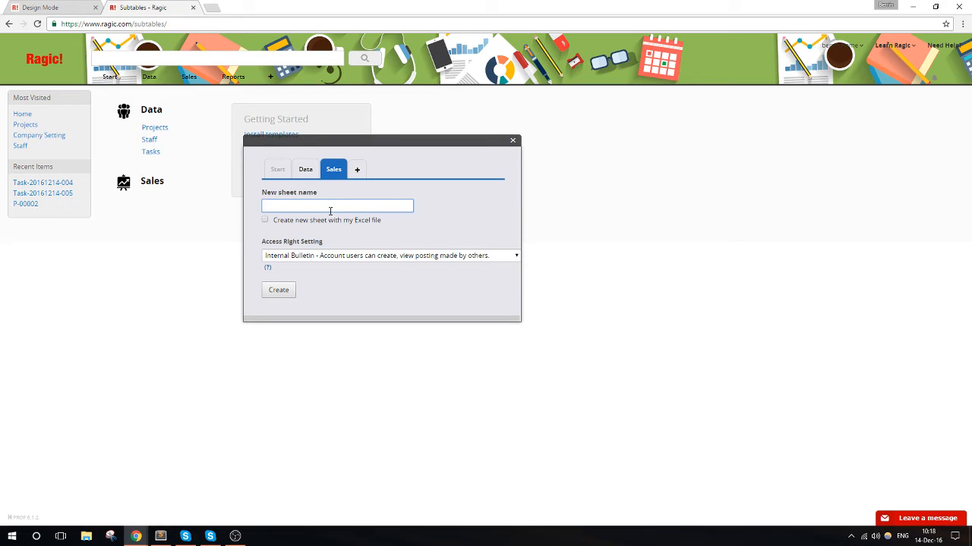
{"action": "type", "text": "Products"}
{"action": "left_click", "coordinate": [276, 289]}
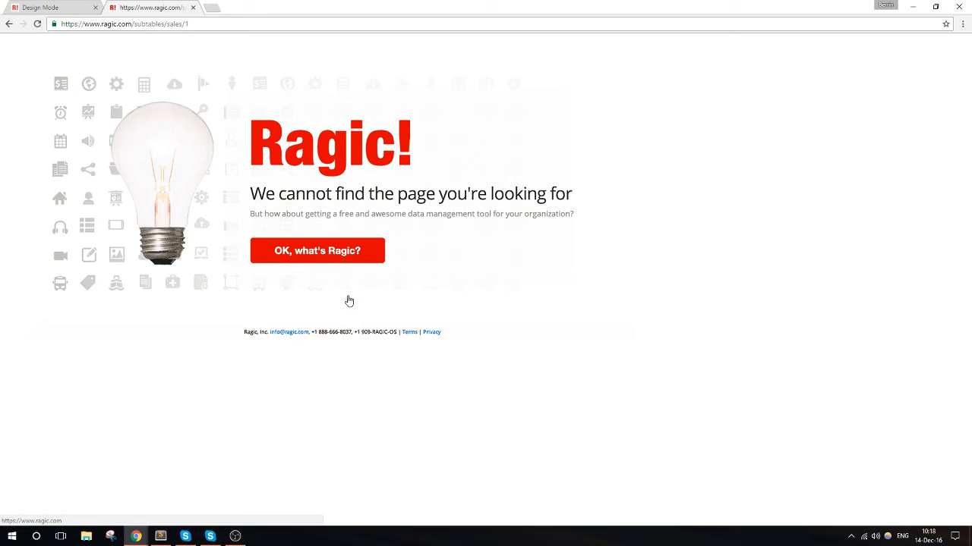
- Go back to the home page and retry creating the Products sheet under Sales
{"action": "left_click", "coordinate": [9, 24]}
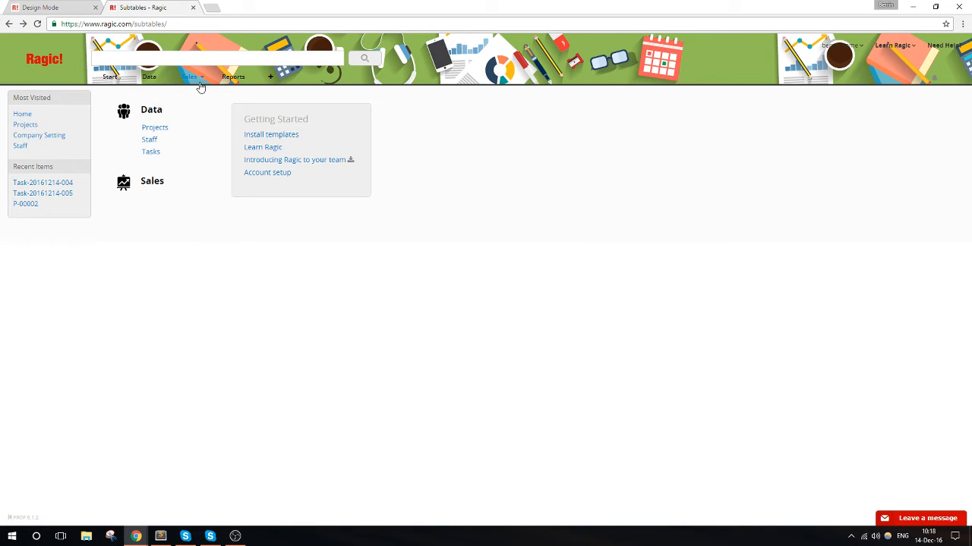
{"action": "left_click", "coordinate": [268, 77]}
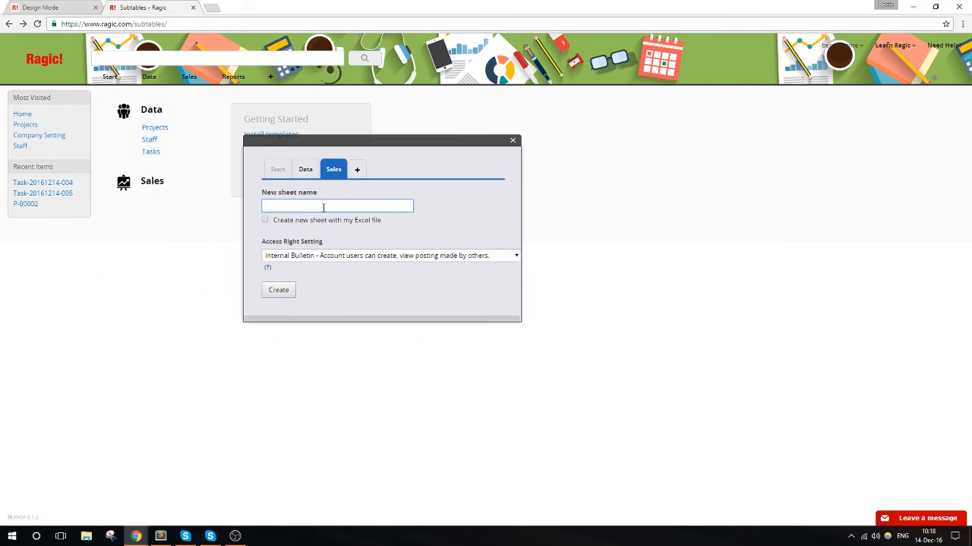
{"action": "type", "text": "Products"}
{"action": "left_click", "coordinate": [277, 290]}
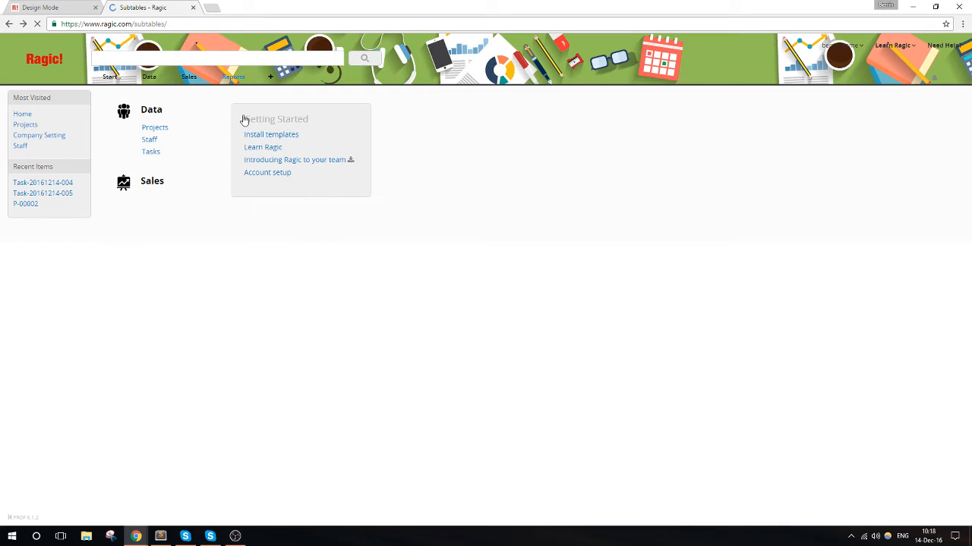
- Delete the Sales tab and confirm the deletion
{"action": "right_click", "coordinate": [201, 80]}
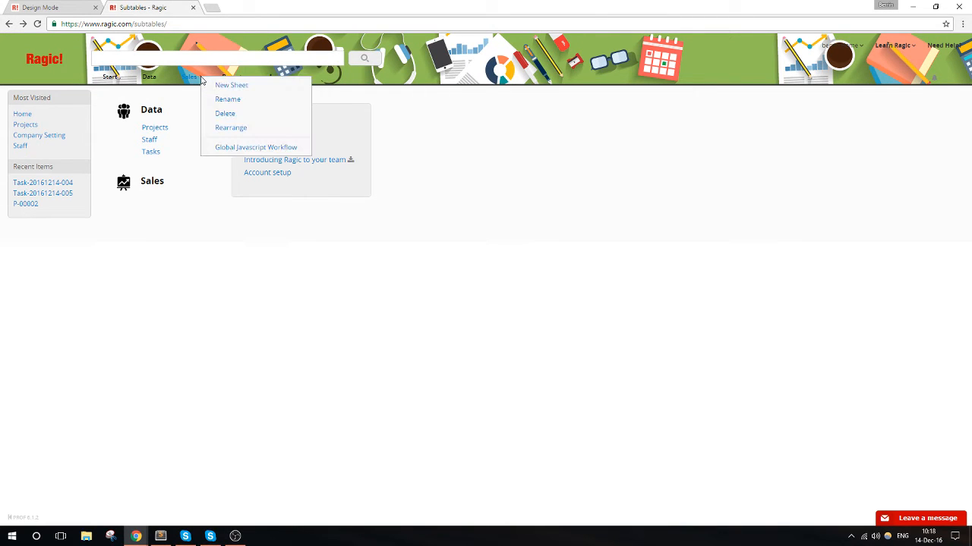
{"action": "left_click", "coordinate": [228, 114]}
{"action": "left_click", "coordinate": [518, 83]}
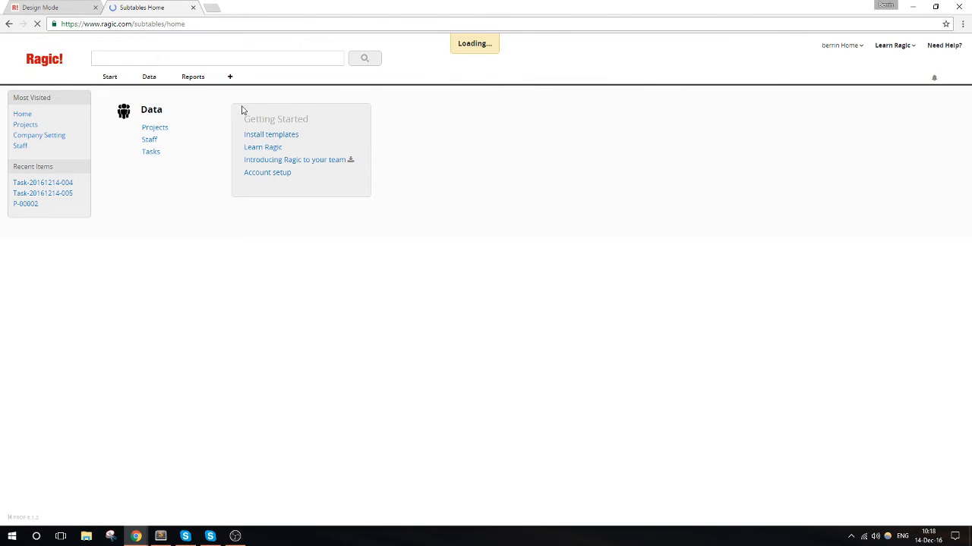
- Add a tab named Sale and create a new sheet named Products under it
{"action": "left_click", "coordinate": [230, 76]}
{"action": "left_click", "coordinate": [329, 170]}
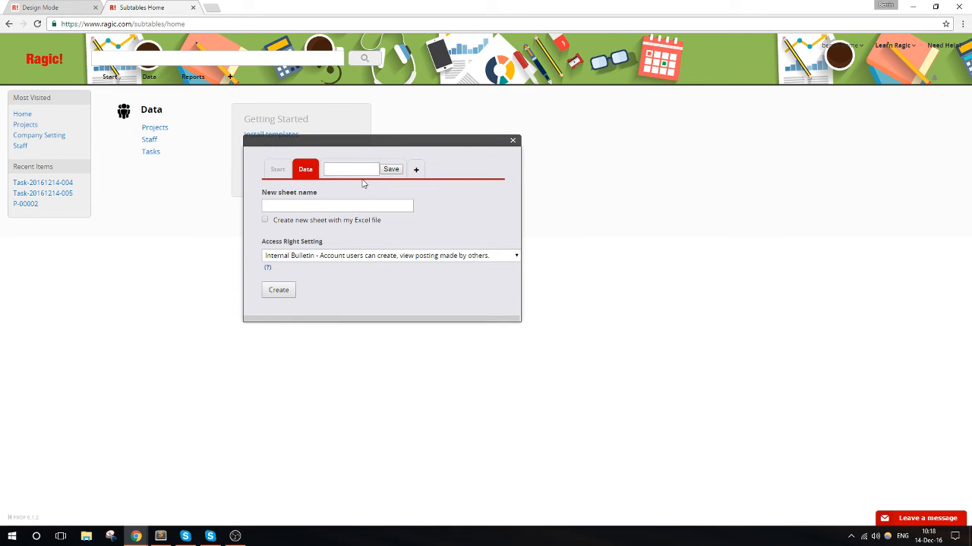
{"action": "type", "text": "Sale"}
{"action": "left_click", "coordinate": [391, 170]}
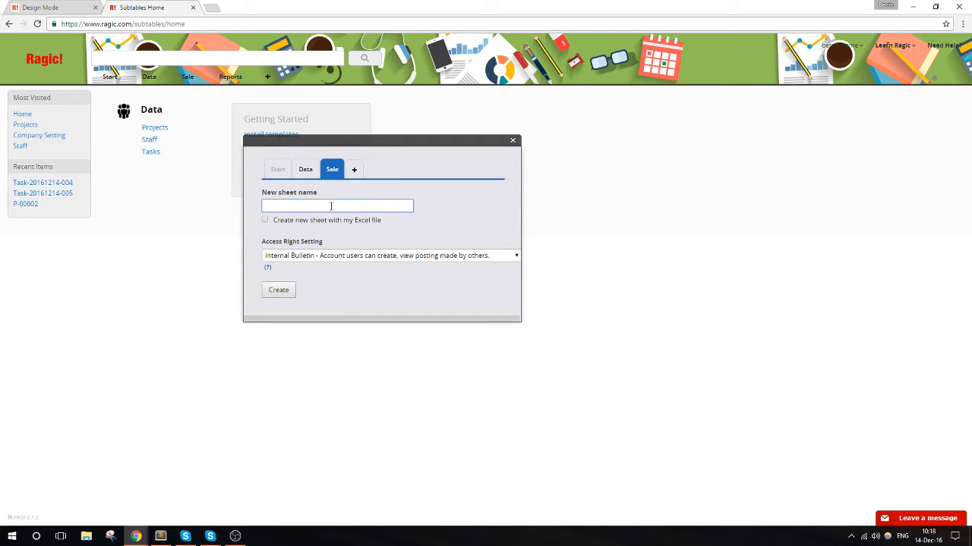
{"action": "type", "text": "Products"}
{"action": "left_click", "coordinate": [278, 293]}
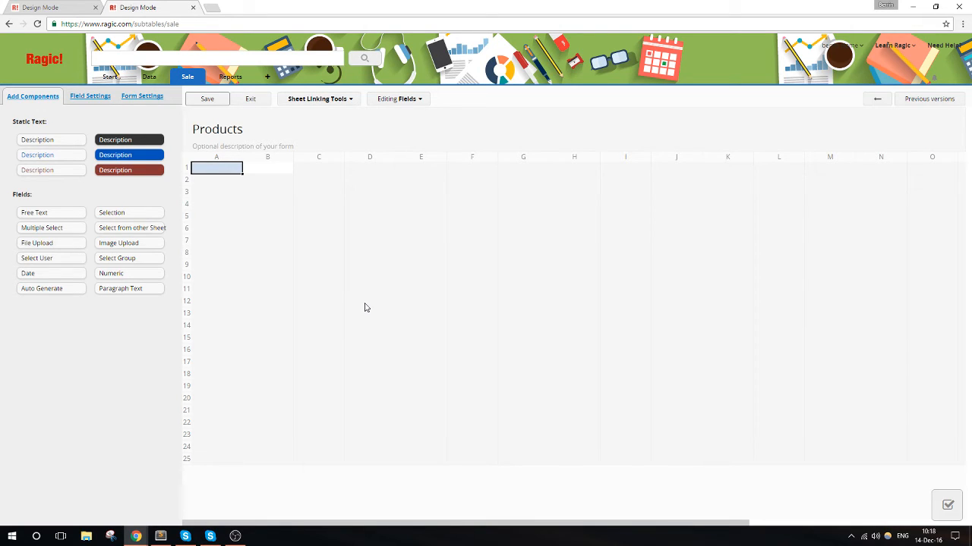
- Add a Product ID field of type Auto Generate to the Products form, and add a P prefix to its number format
{"action": "type", "text": "Prod"}
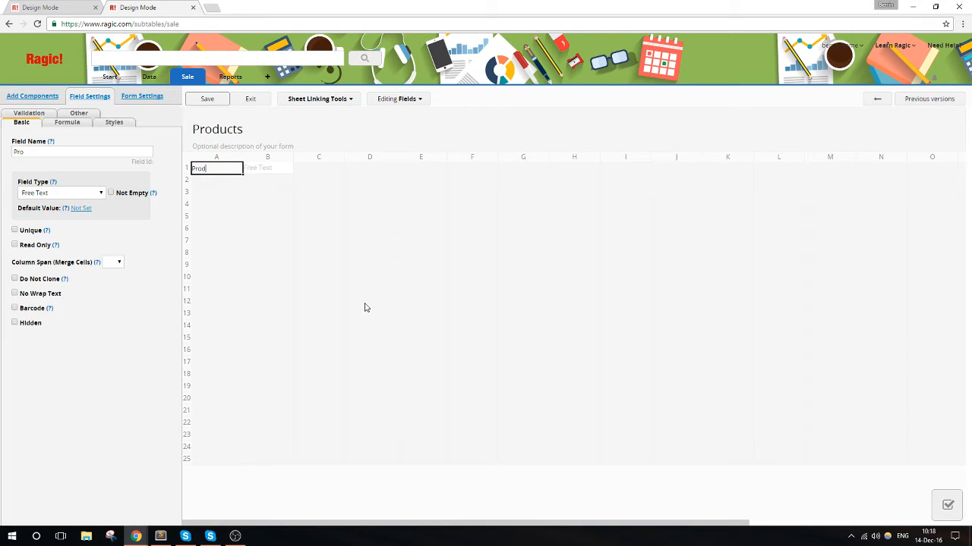
{"action": "type", "text": "uct ID"}
{"action": "left_click", "coordinate": [76, 192]}
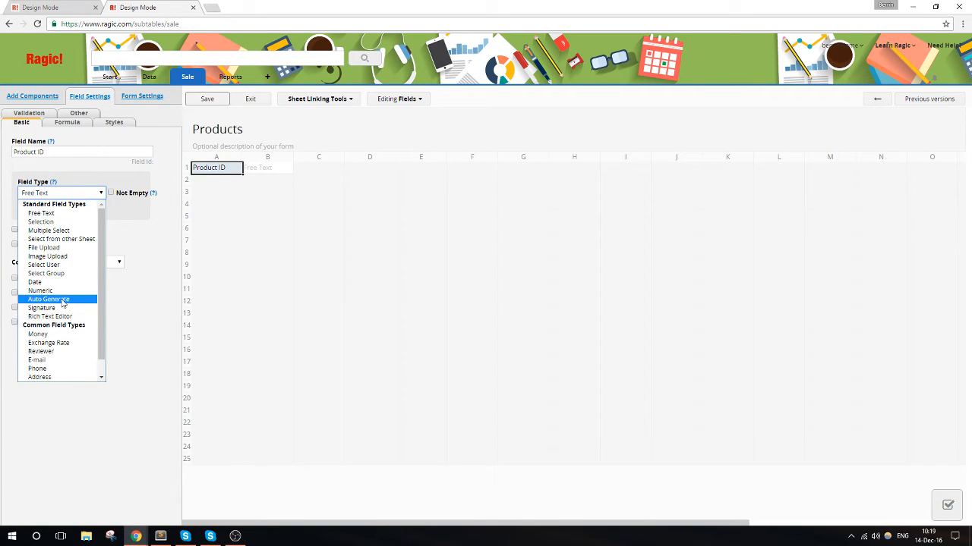
{"action": "scroll", "coordinate": [63, 302], "scroll_direction": "down", "scroll_amount": 1}
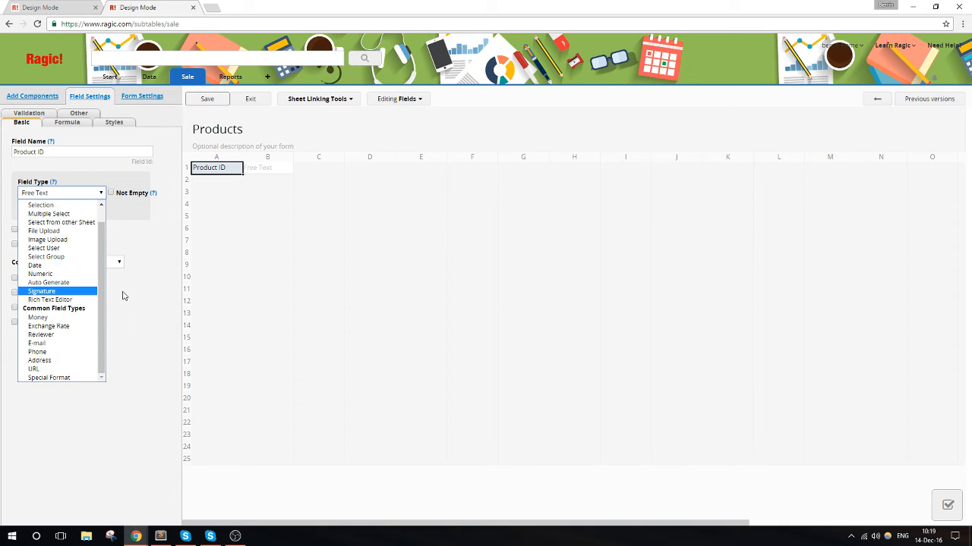
{"action": "left_click", "coordinate": [83, 275]}
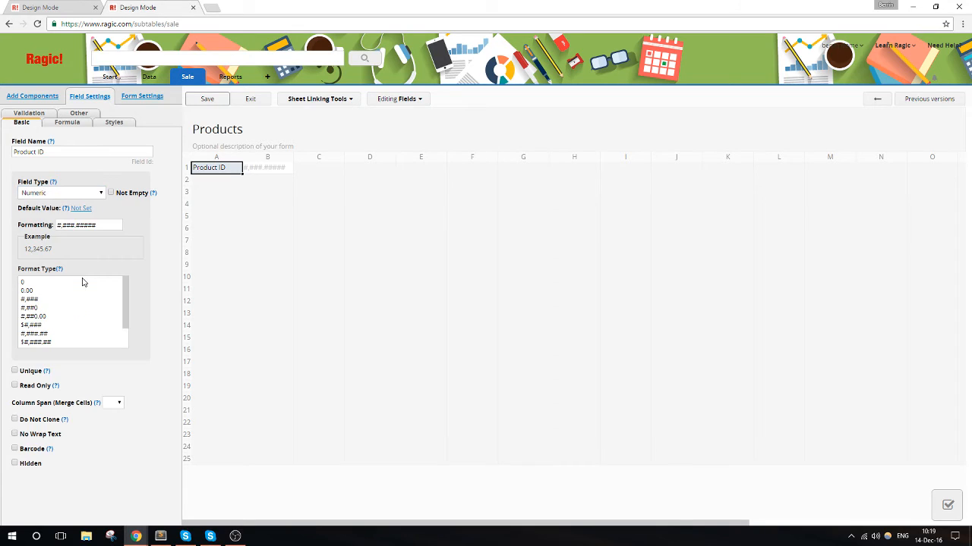
{"action": "left_click", "coordinate": [88, 197]}
{"action": "left_click", "coordinate": [84, 299]}
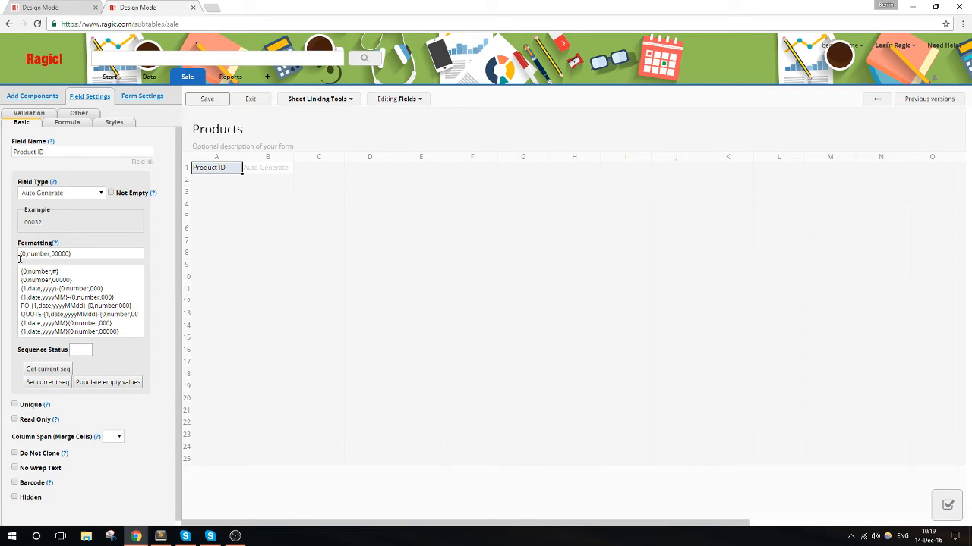
{"action": "left_click", "coordinate": [20, 253]}
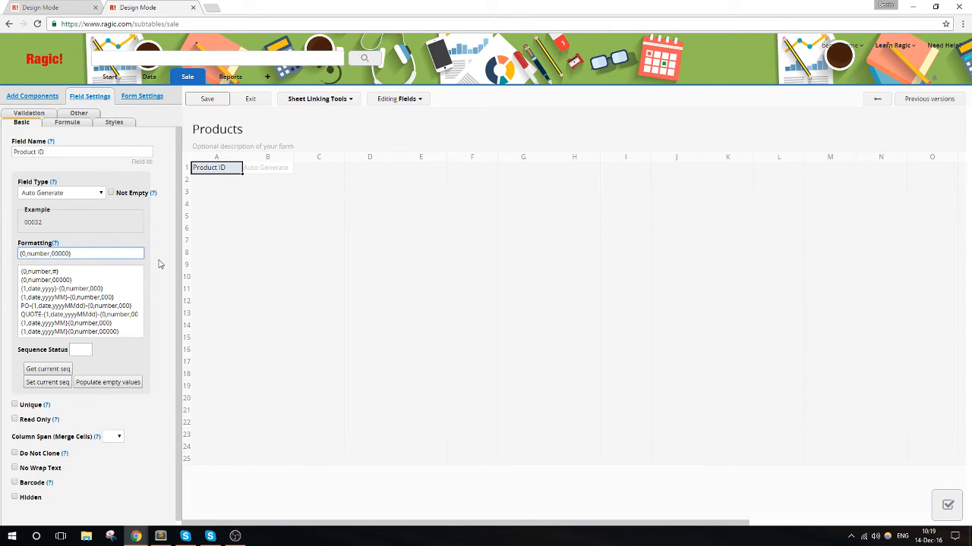
{"action": "type", "text": "P"}
- Add a Product Name field directly below Product ID
{"action": "left_click", "coordinate": [225, 187]}
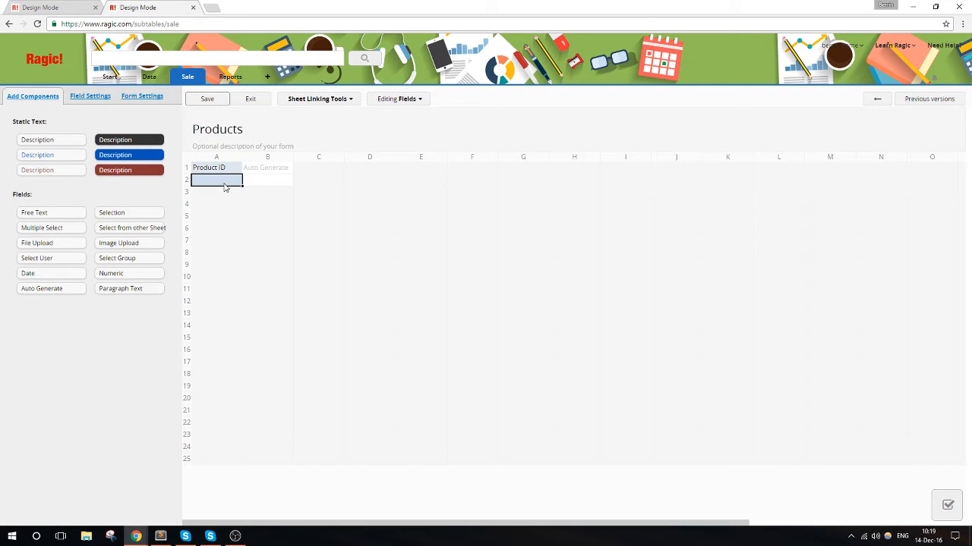
{"action": "type", "text": "Product Name"}
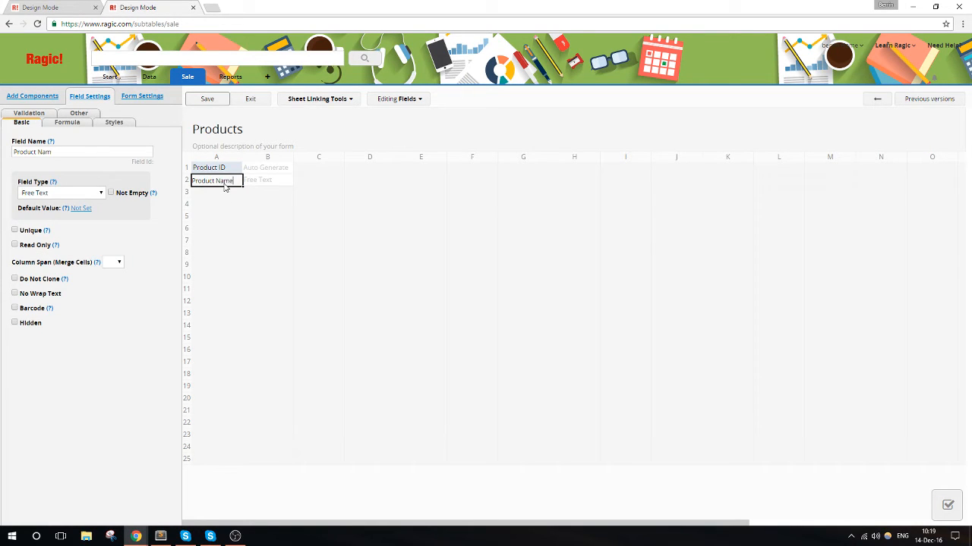
- Add a Price field of type Money with the format $#,###.## below Product Name, then save the design and exit design mode
{"action": "left_click", "coordinate": [212, 194]}
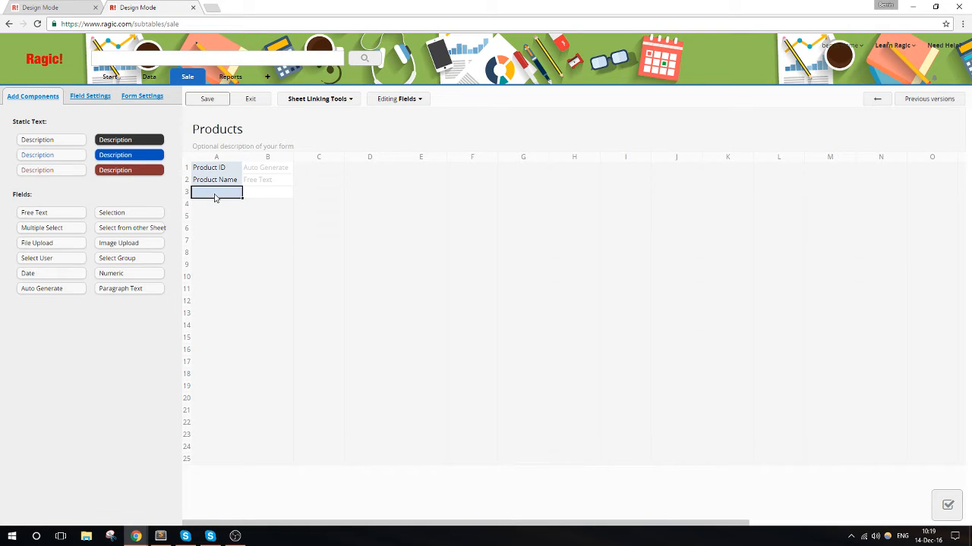
{"action": "type", "text": "Price"}
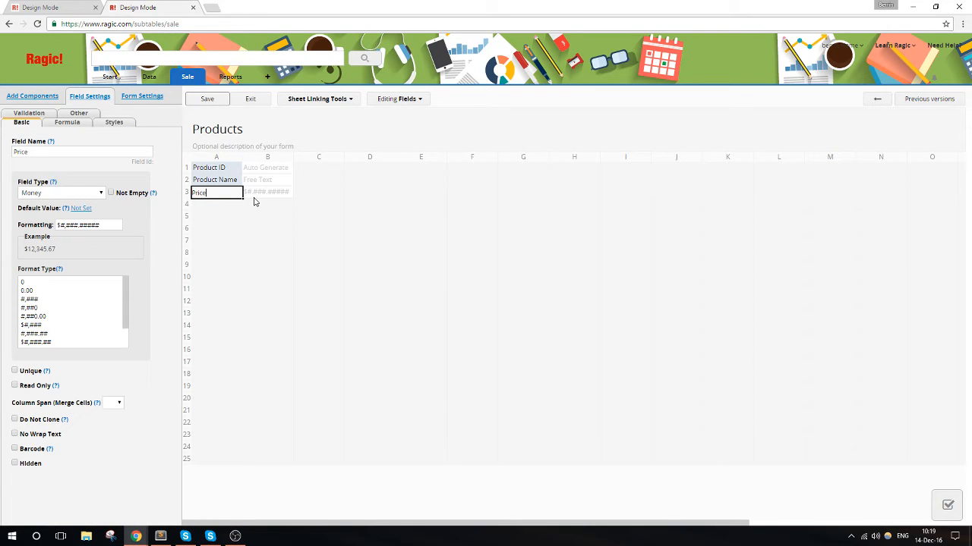
{"action": "left_click_drag", "start_coordinate": [118, 224], "coordinate": [89, 225]}
{"action": "key", "text": "BackSpace"}
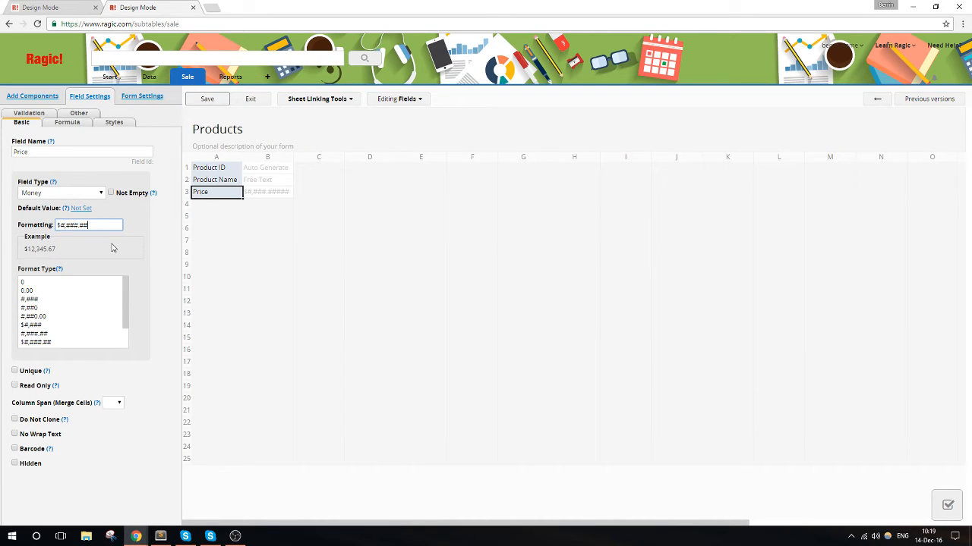
{"action": "left_click", "coordinate": [202, 205]}
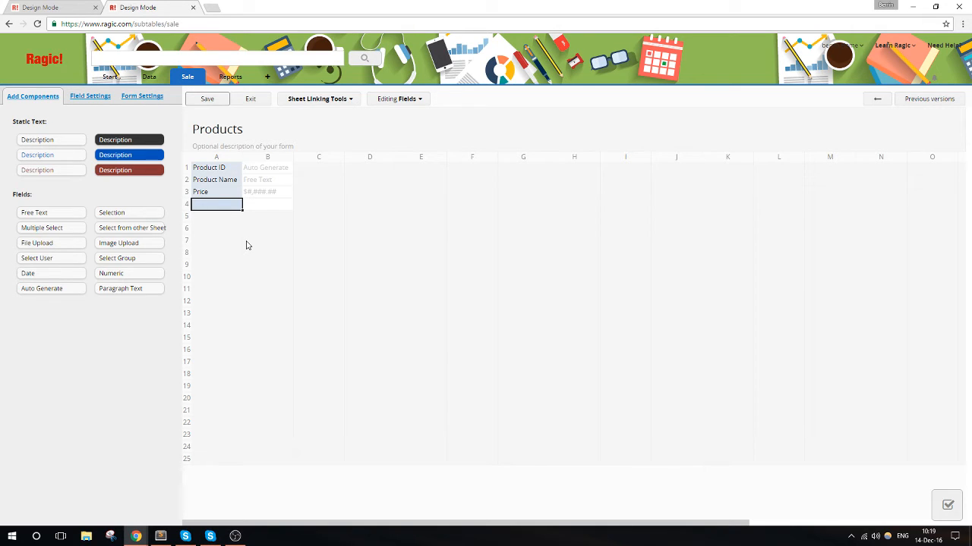
{"action": "left_click", "coordinate": [206, 99]}
{"action": "left_click", "coordinate": [248, 99]}
- Fill in the new product entry with the name "Mug, blue" and a price of 6.25, and save it
{"action": "left_click", "coordinate": [340, 162]}
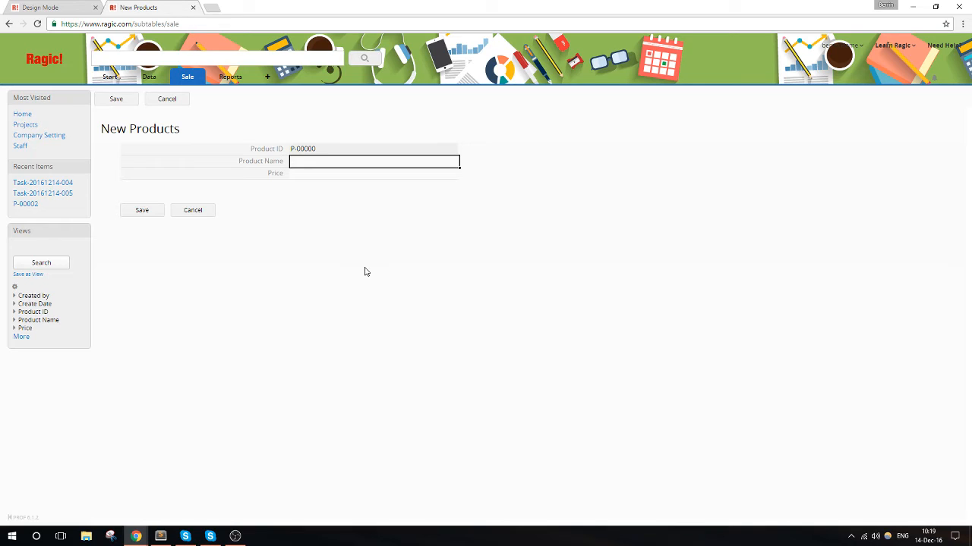
{"action": "type", "text": "Mug, blue"}
{"action": "key", "text": "Tab"}
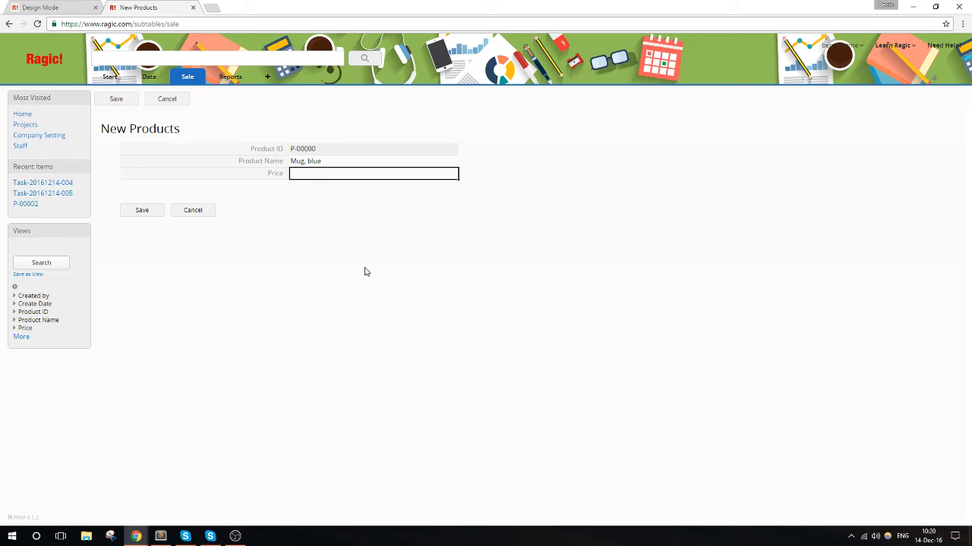
{"action": "type", "text": "6.25"}
{"action": "left_click", "coordinate": [145, 213]}
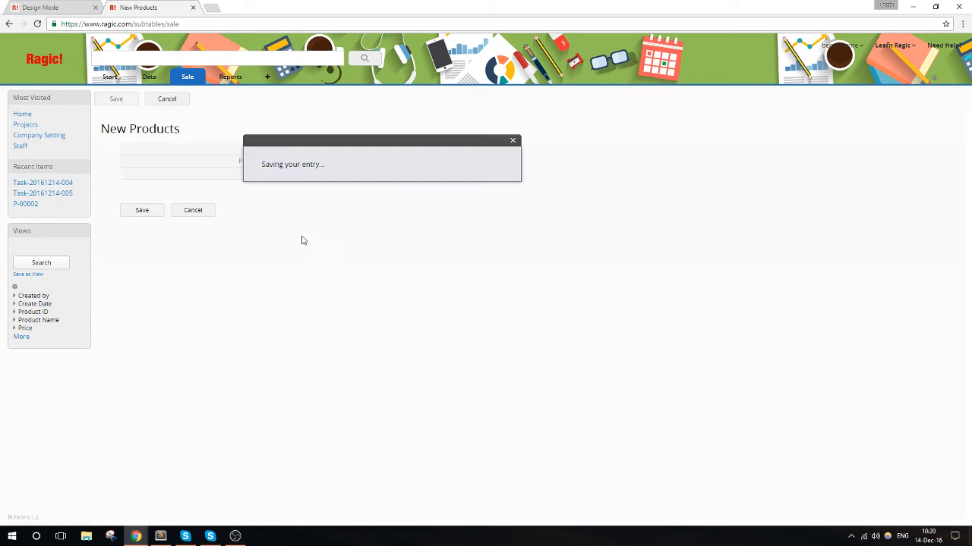
- Create and save another product named "Mug, festive" priced at 7.25, then return to the list of all products
{"action": "left_click", "coordinate": [176, 102]}
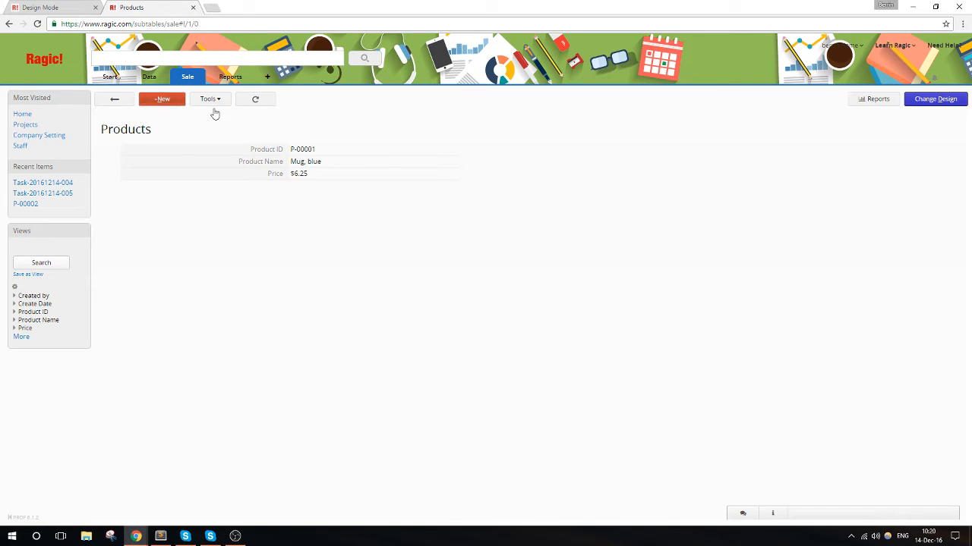
{"action": "left_click", "coordinate": [312, 166]}
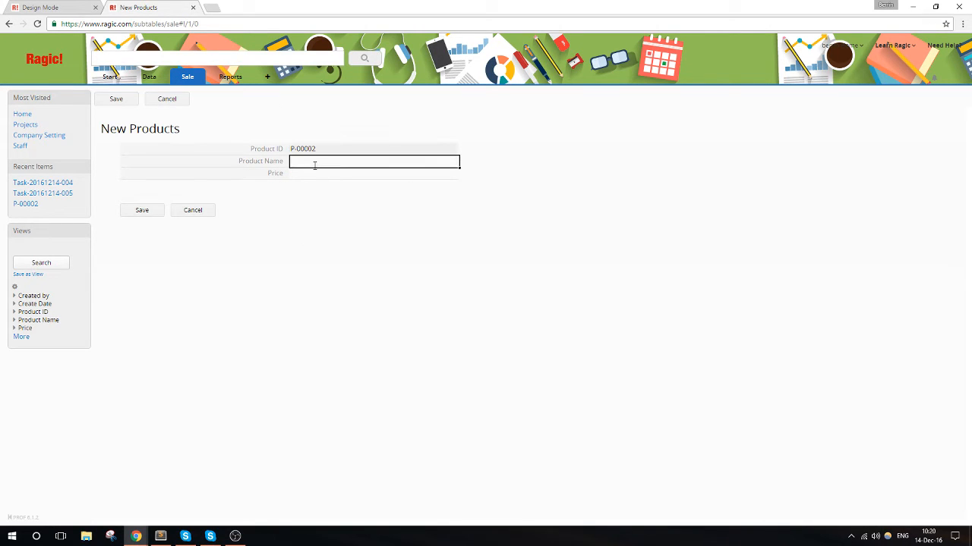
{"action": "type", "text": "Mug, festivea"}
{"action": "left_click", "coordinate": [314, 173]}
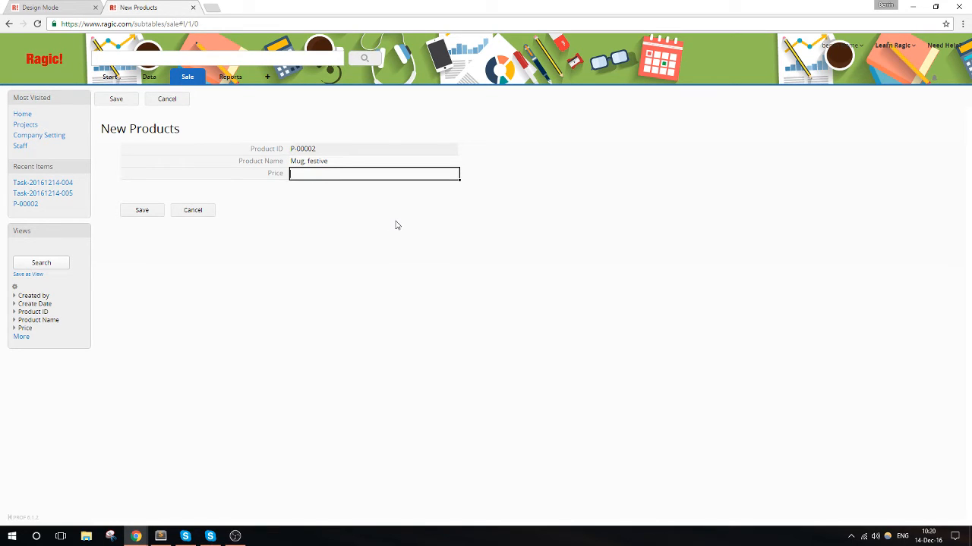
{"action": "type", "text": "7.50"}
{"action": "left_click", "coordinate": [133, 210]}
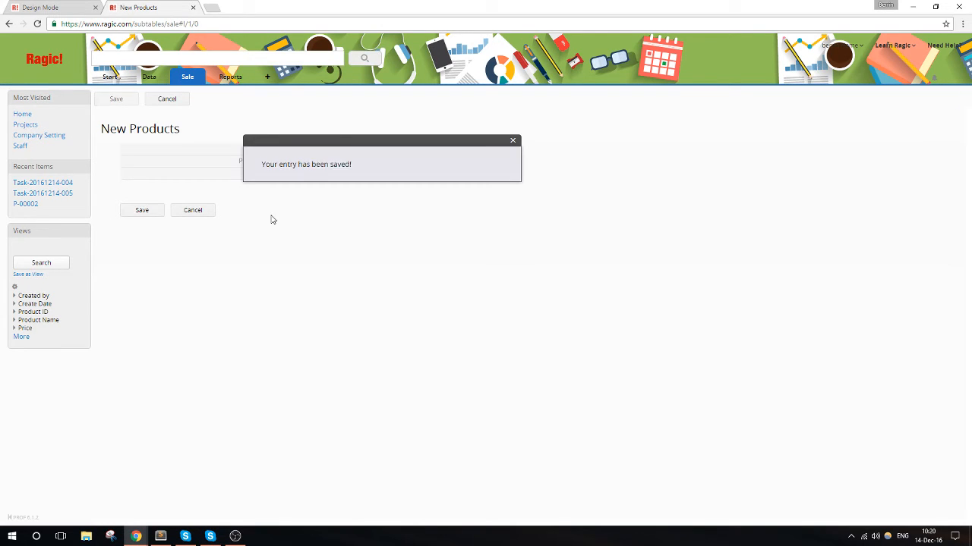
{"action": "left_click", "coordinate": [105, 101]}
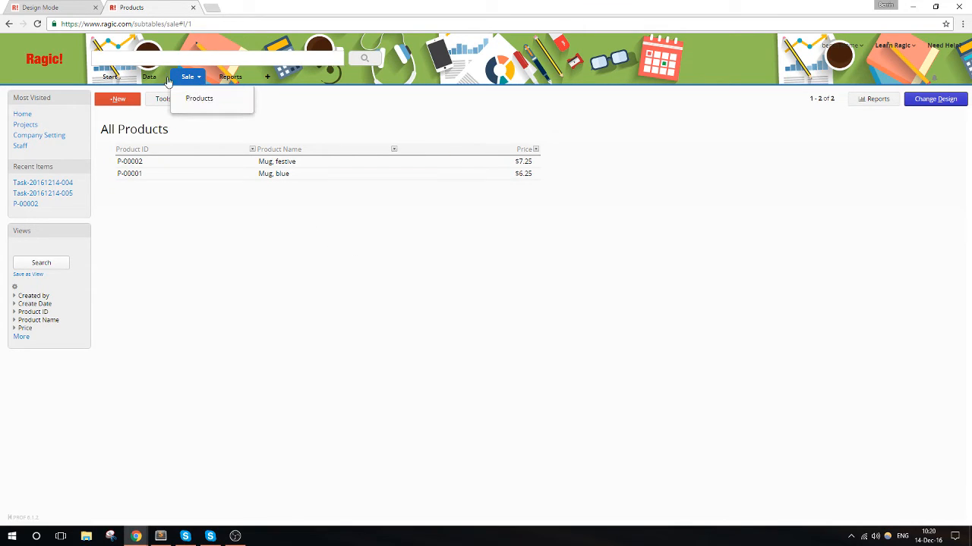
- Create a new sheet named Customers under the Sale tab
{"action": "mouse_move", "coordinate": [201, 82]}
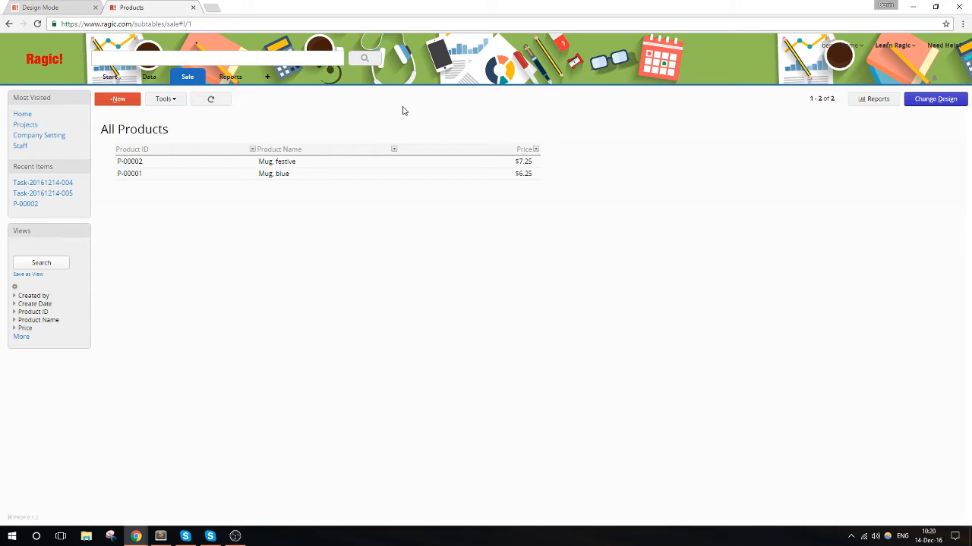
{"action": "left_click", "coordinate": [199, 79]}
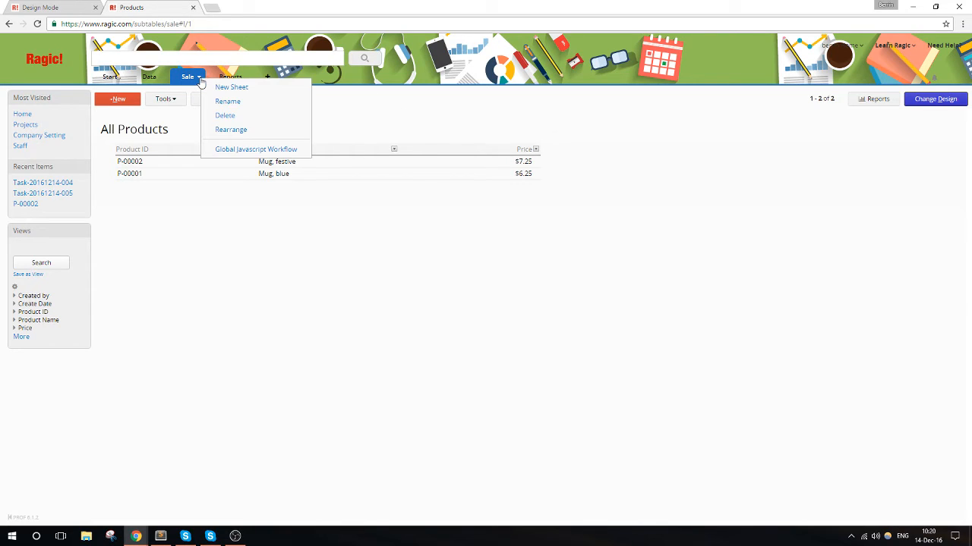
{"action": "left_click", "coordinate": [217, 88]}
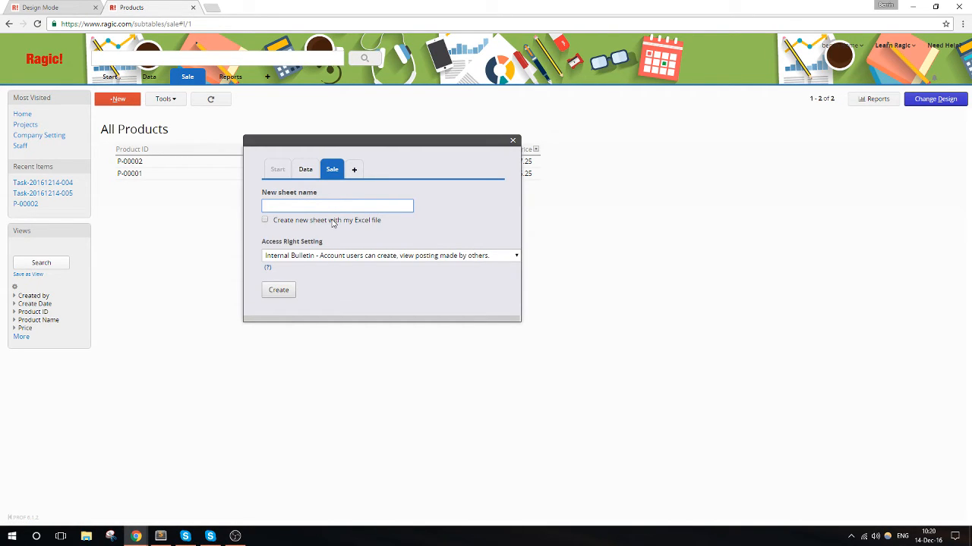
{"action": "type", "text": "Customers"}
{"action": "left_click", "coordinate": [277, 290]}
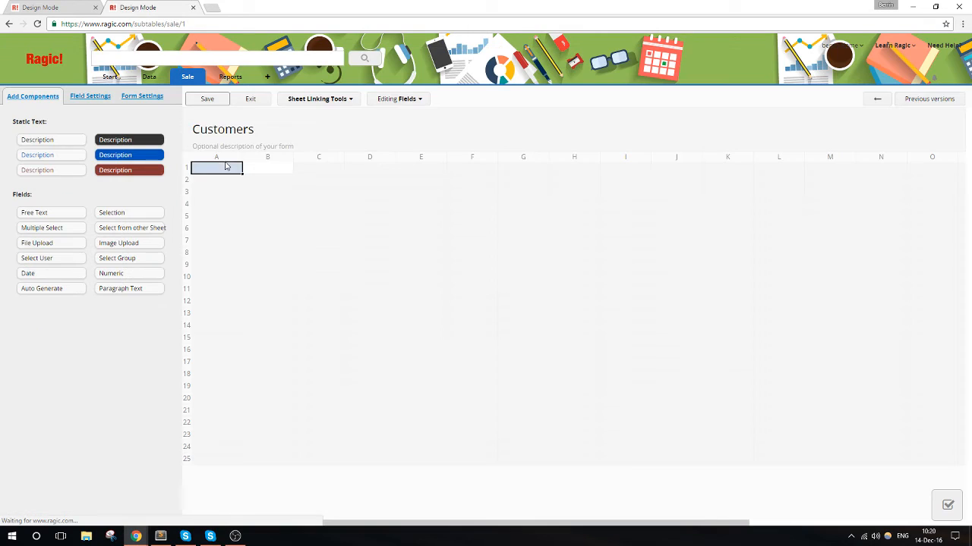
- Add a Customer ID field of type Auto Generate to the Customers form, with a C- prefix in its number format
{"action": "left_click", "coordinate": [226, 170]}
{"action": "type", "text": "Customer ID"}
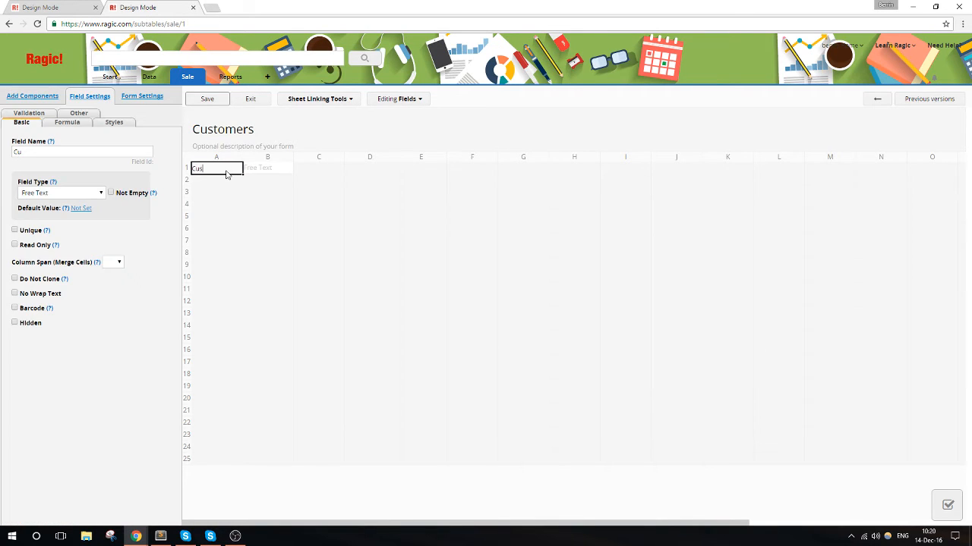
{"action": "left_click", "coordinate": [71, 195]}
{"action": "left_click", "coordinate": [71, 303]}
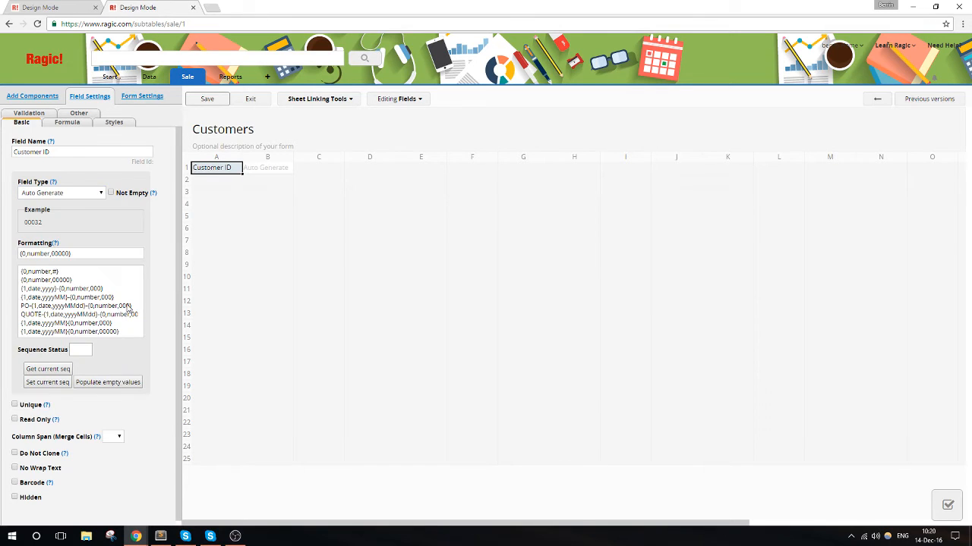
{"action": "left_click", "coordinate": [32, 256]}
{"action": "type", "text": "C"}
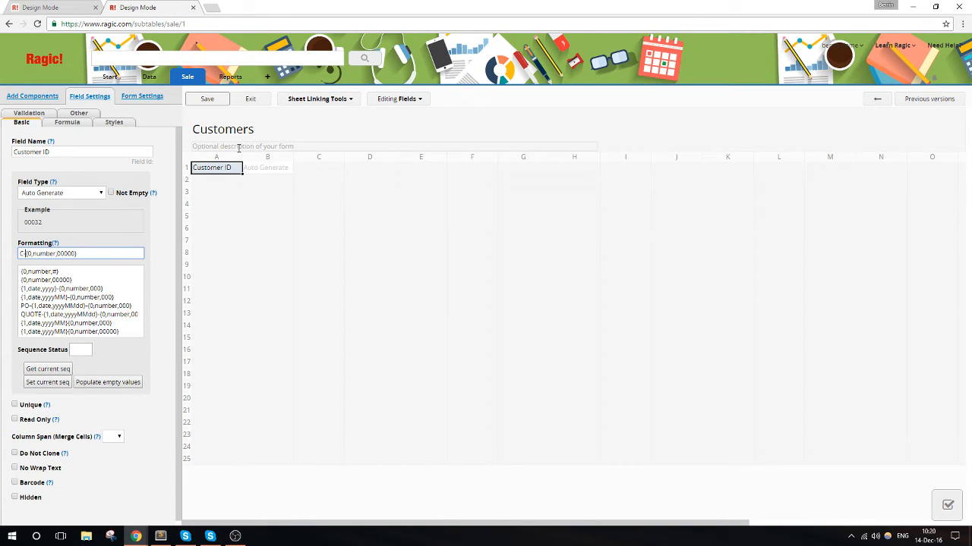
- Add Customer First Name and Customer Last Name fields below Customer ID, and widen column A so each name fits on one line
{"action": "left_click", "coordinate": [234, 183]}
{"action": "type", "text": "Cust"}
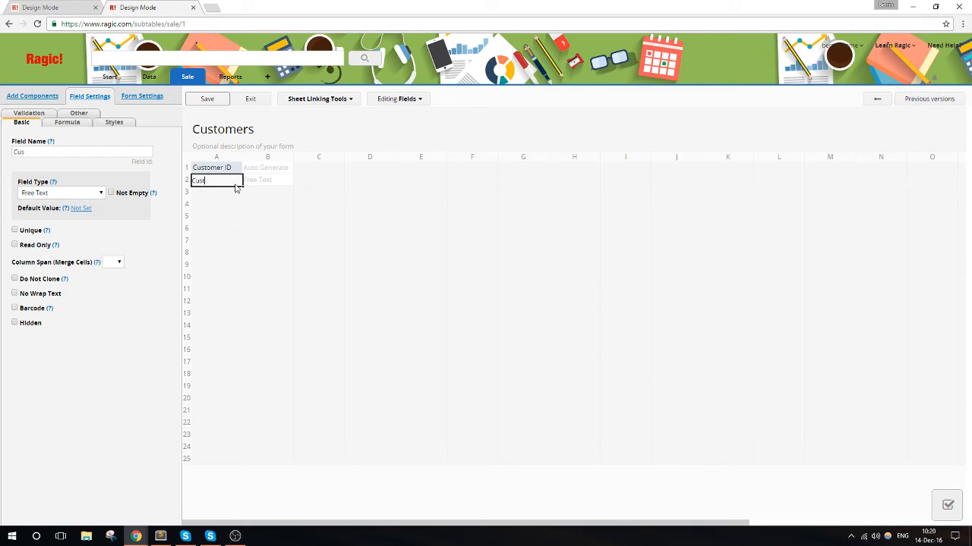
{"action": "type", "text": "omer First Name"}
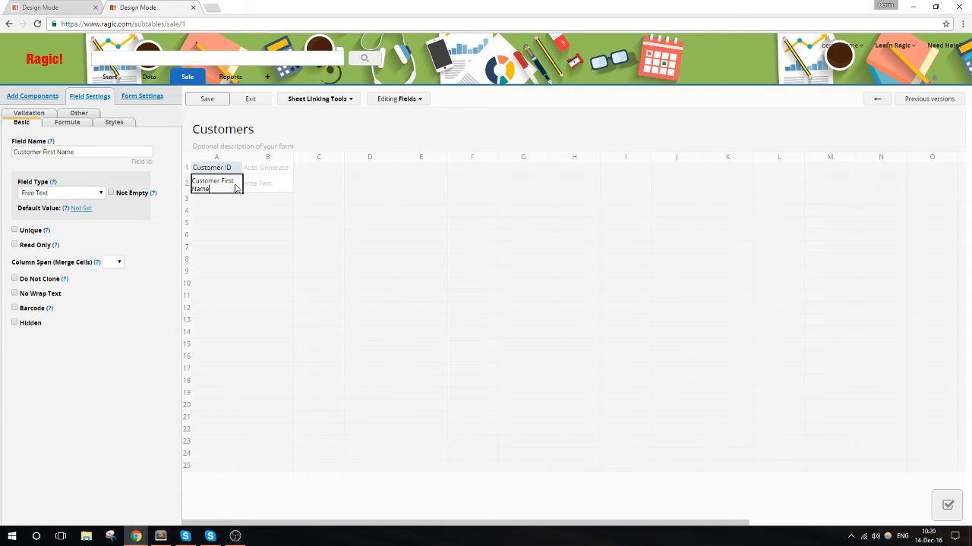
{"action": "key", "text": "Return"}
{"action": "type", "text": "Custom"}
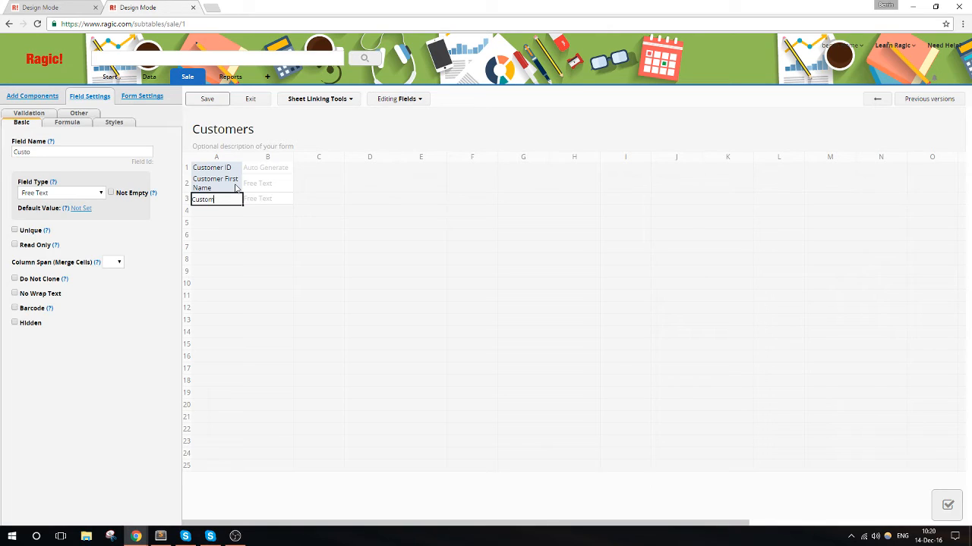
{"action": "type", "text": "er Last Name"}
{"action": "key", "text": "Return"}
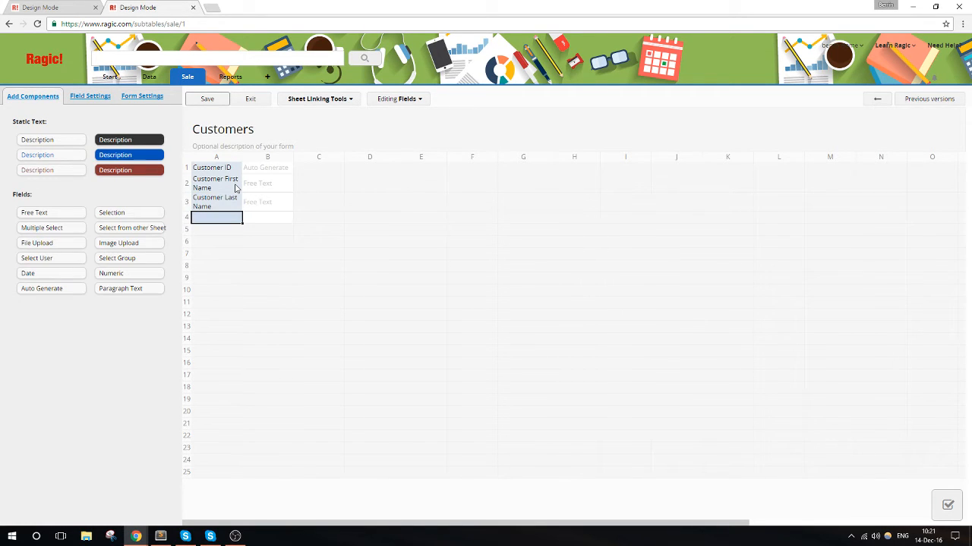
{"action": "left_click_drag", "start_coordinate": [242, 157], "coordinate": [267, 158]}
- Add a Phone Number field and a free-text City field below Customer Last Name
{"action": "left_click", "coordinate": [223, 218]}
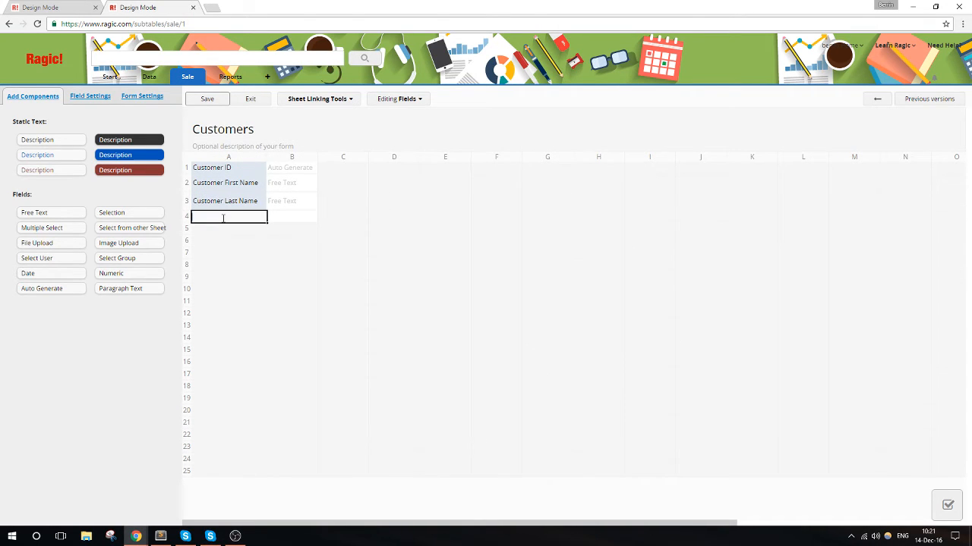
{"action": "type", "text": "Phone Number"}
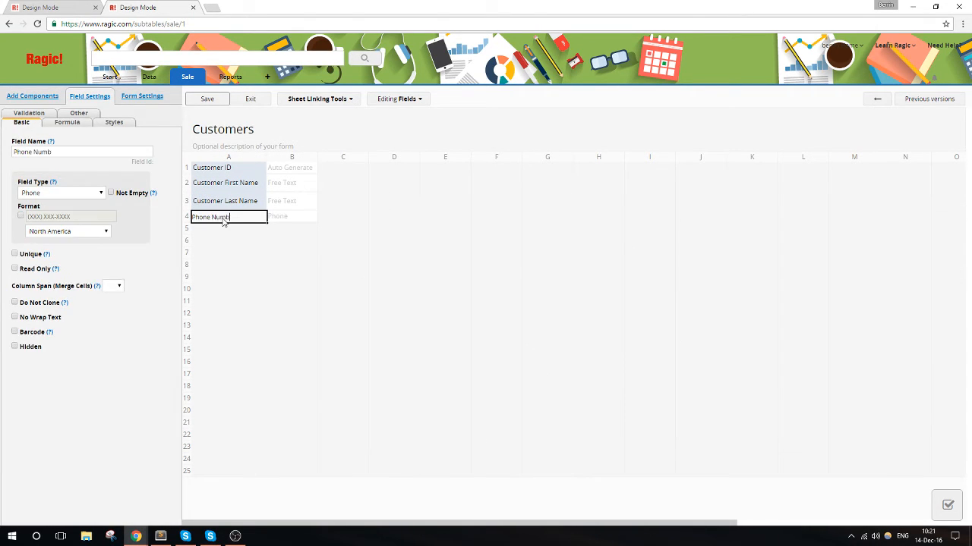
{"action": "key", "text": "Return"}
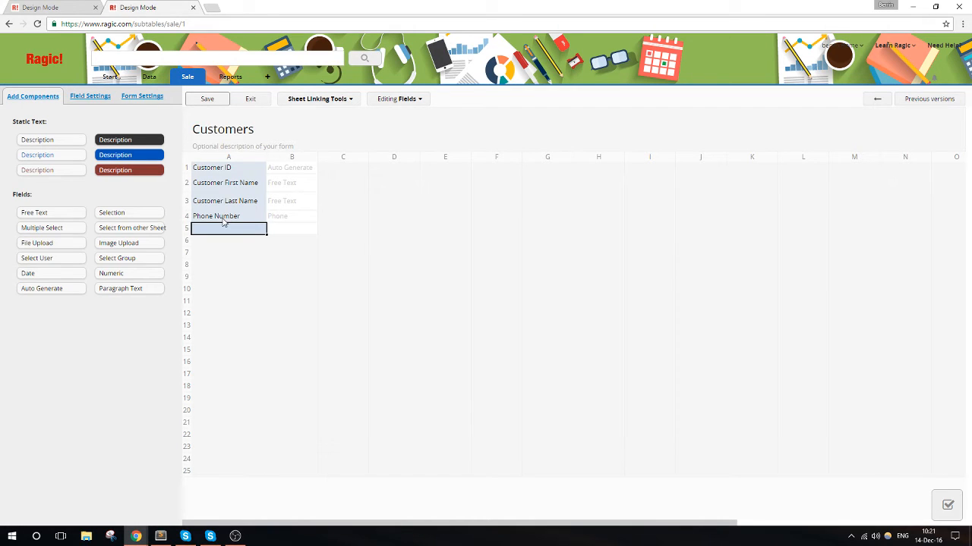
{"action": "type", "text": "City"}
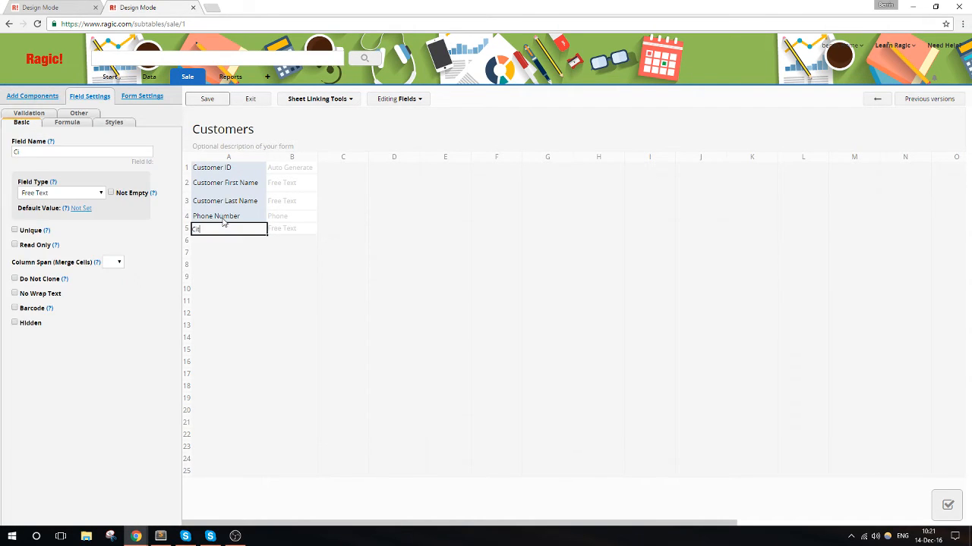
{"action": "left_click", "coordinate": [64, 192]}
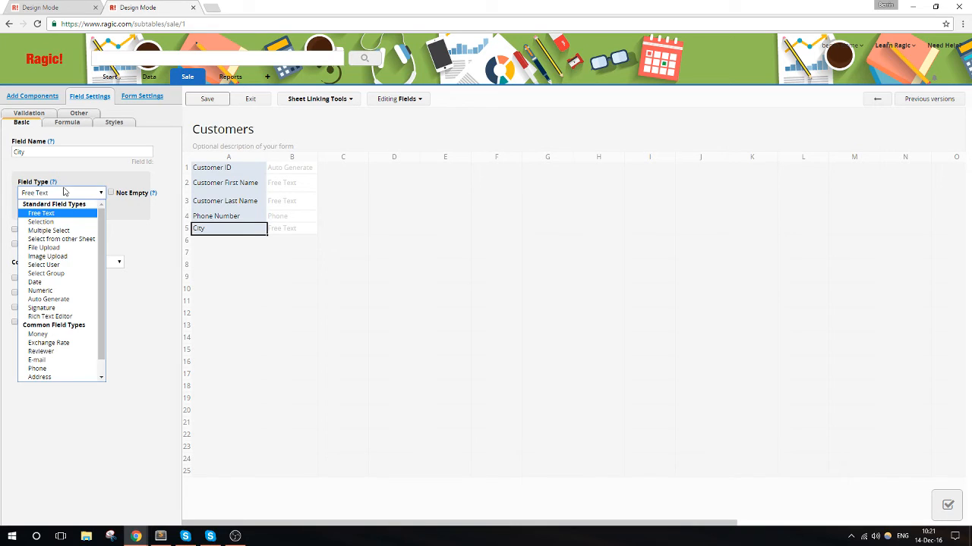
{"action": "left_click", "coordinate": [65, 192]}
- Check the settings of the existing customer fields, then save the Customers design and exit design mode
{"action": "left_click", "coordinate": [200, 219]}
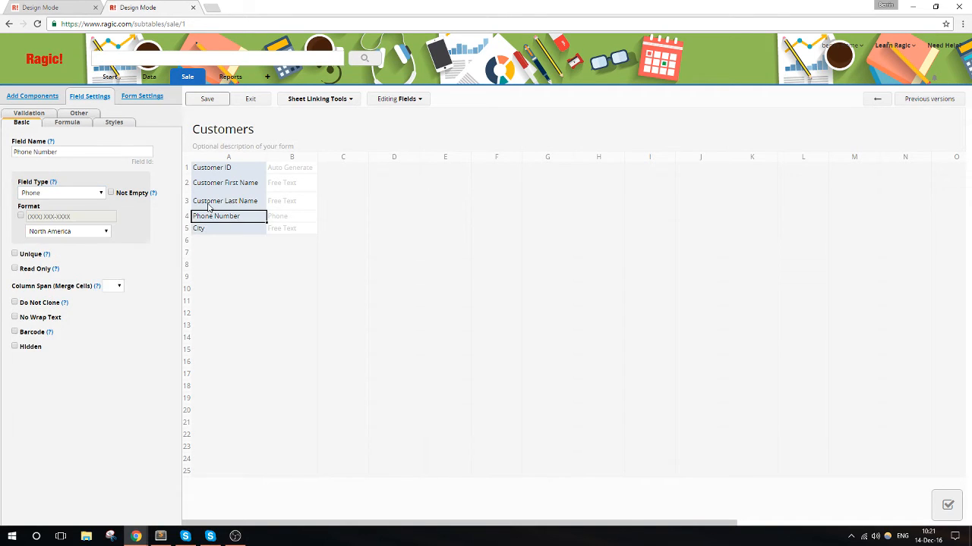
{"action": "left_click", "coordinate": [211, 203]}
{"action": "left_click", "coordinate": [212, 187]}
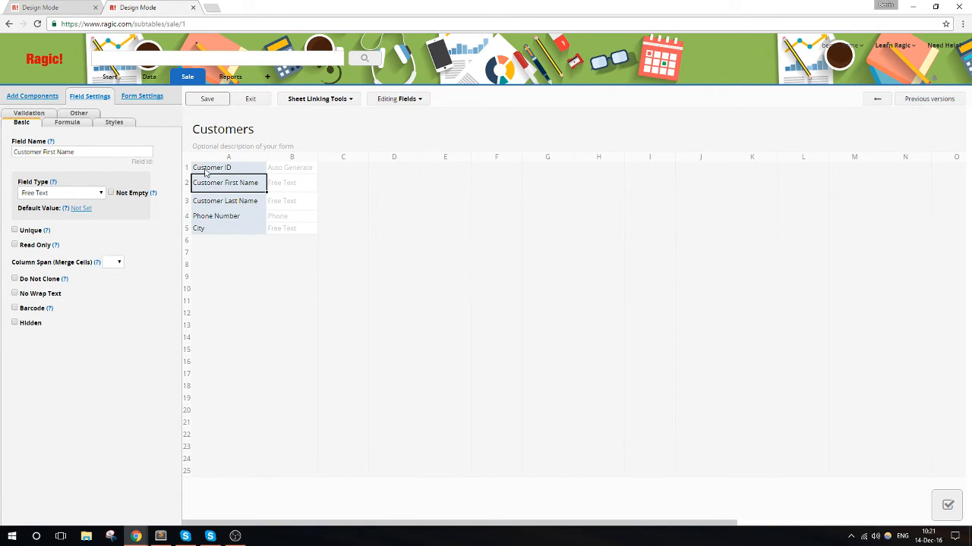
{"action": "left_click", "coordinate": [206, 169]}
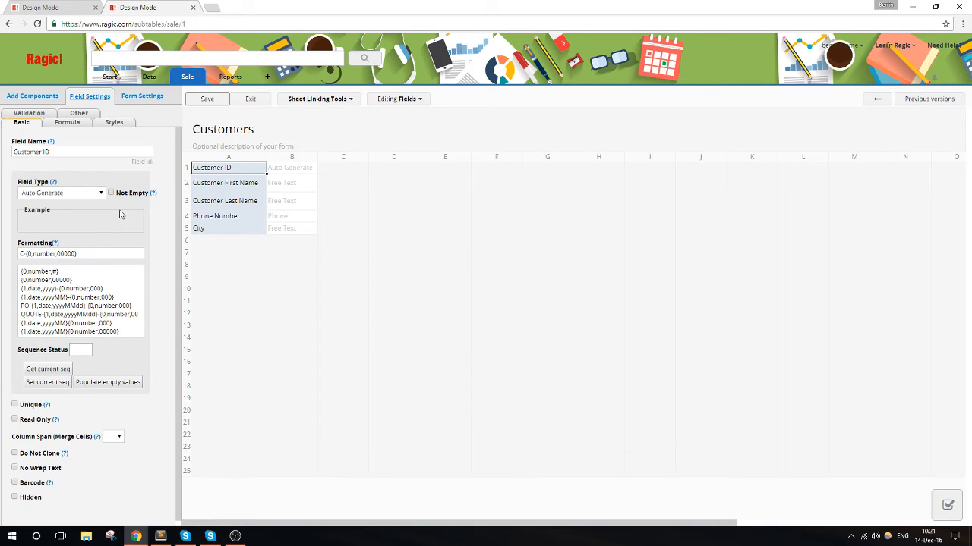
{"action": "left_click", "coordinate": [215, 101]}
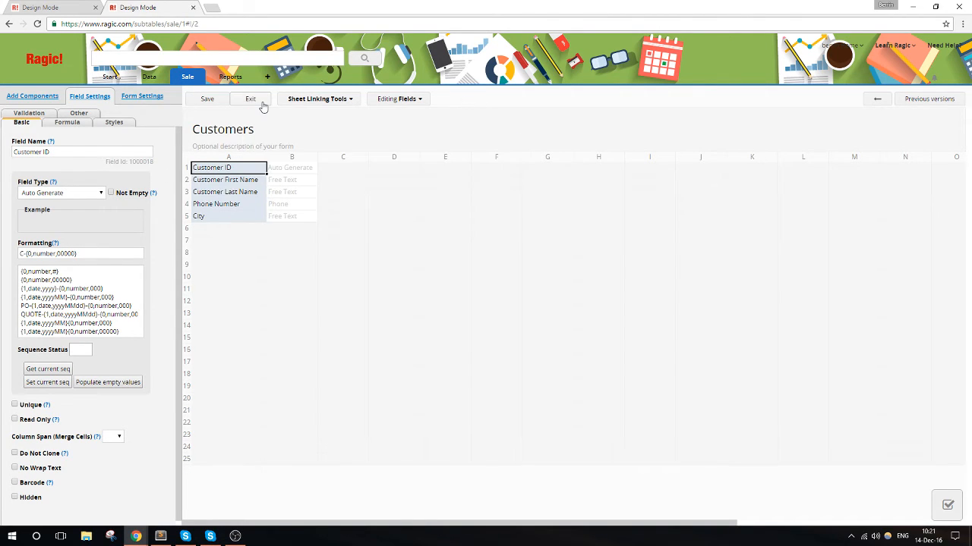
{"action": "left_click", "coordinate": [261, 104]}
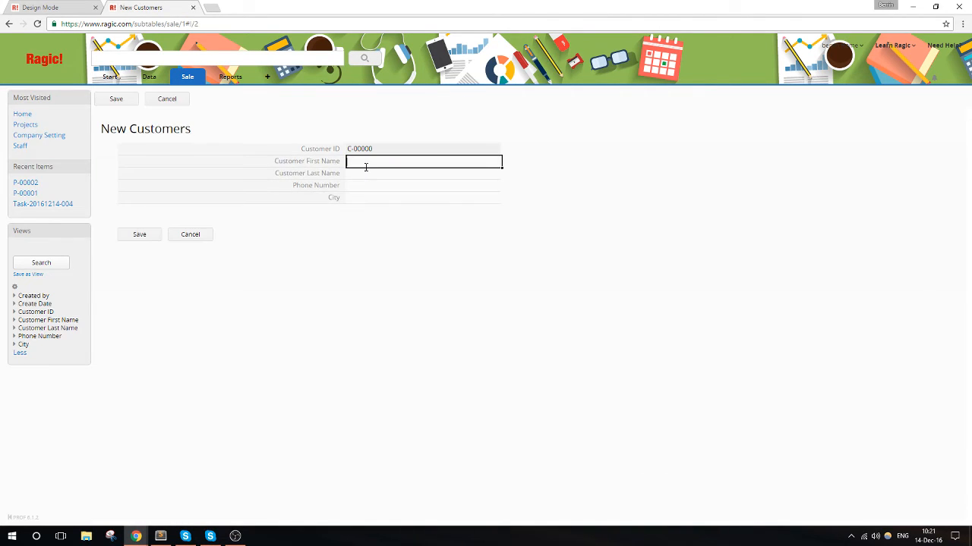
- Fill in the new customer's first name, last name and phone number, set City to New York, save the record and return to the customer list
{"action": "type", "text": "John"}
{"action": "key", "text": "Tab"}
{"action": "type", "text": "Doe"}
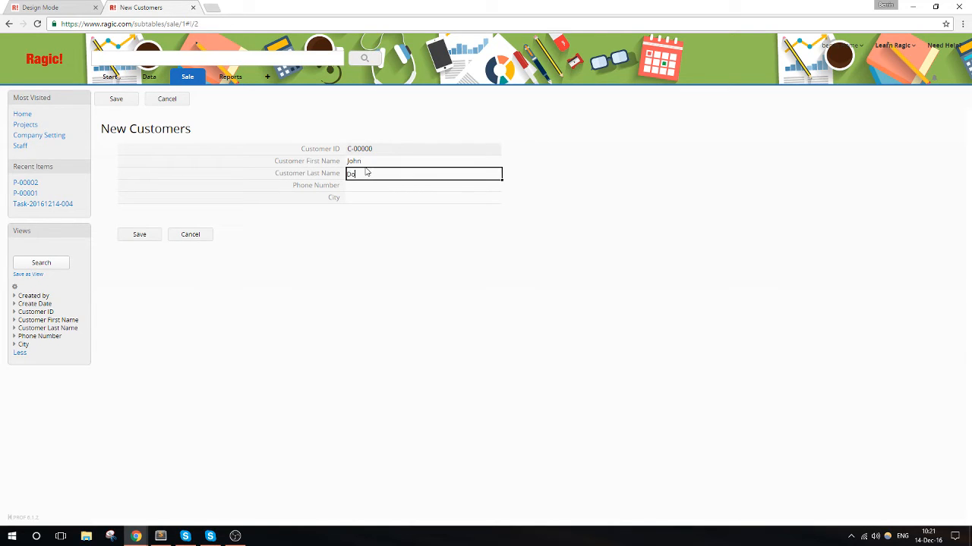
{"action": "key", "text": "Tab"}
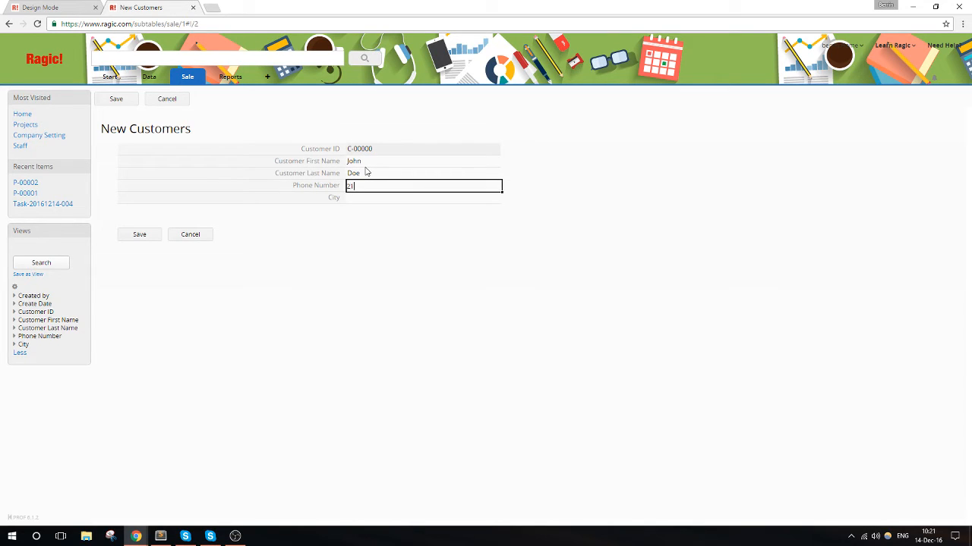
{"action": "left_click", "coordinate": [370, 198]}
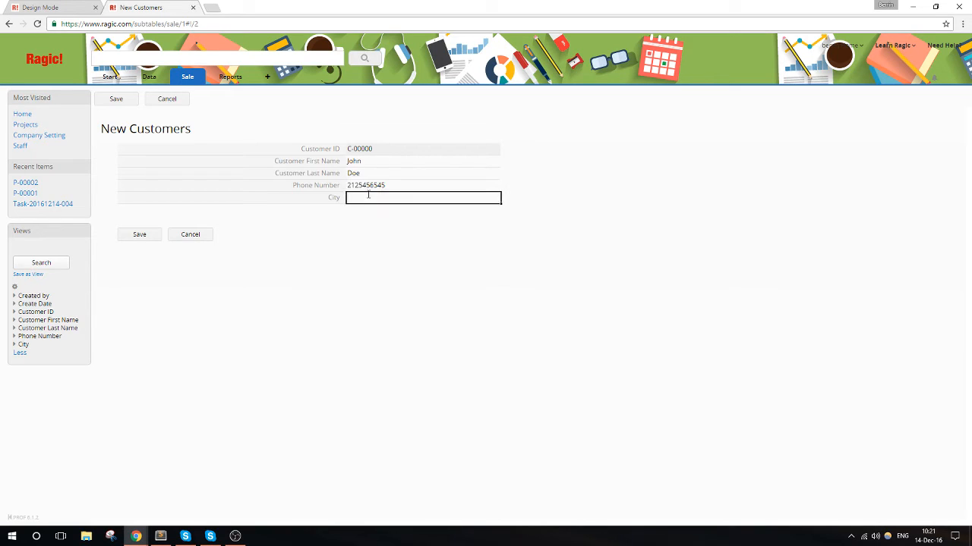
{"action": "type", "text": "New York"}
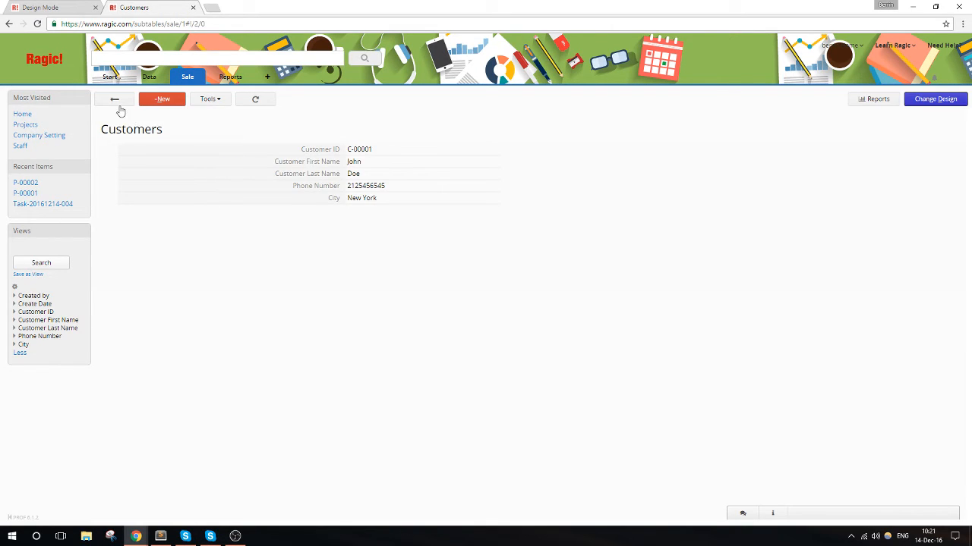
{"action": "left_click", "coordinate": [116, 99]}
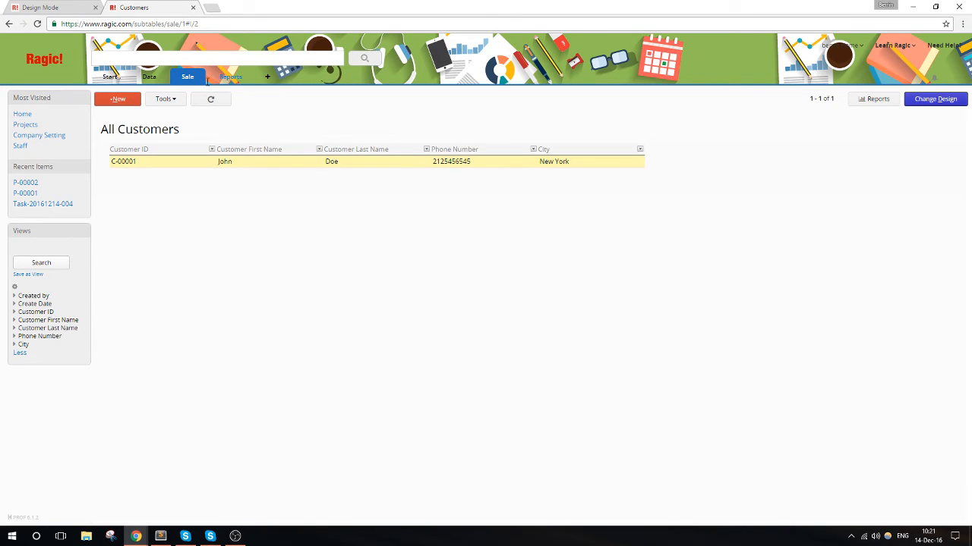
- Create a new sheet named Sales Orders under the Sale tab
{"action": "left_click", "coordinate": [201, 79]}
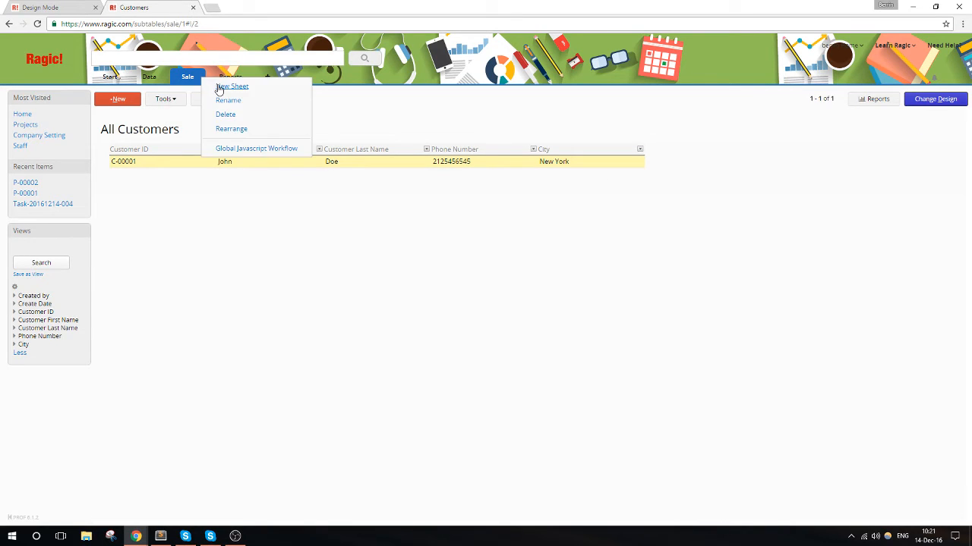
{"action": "left_click", "coordinate": [220, 86]}
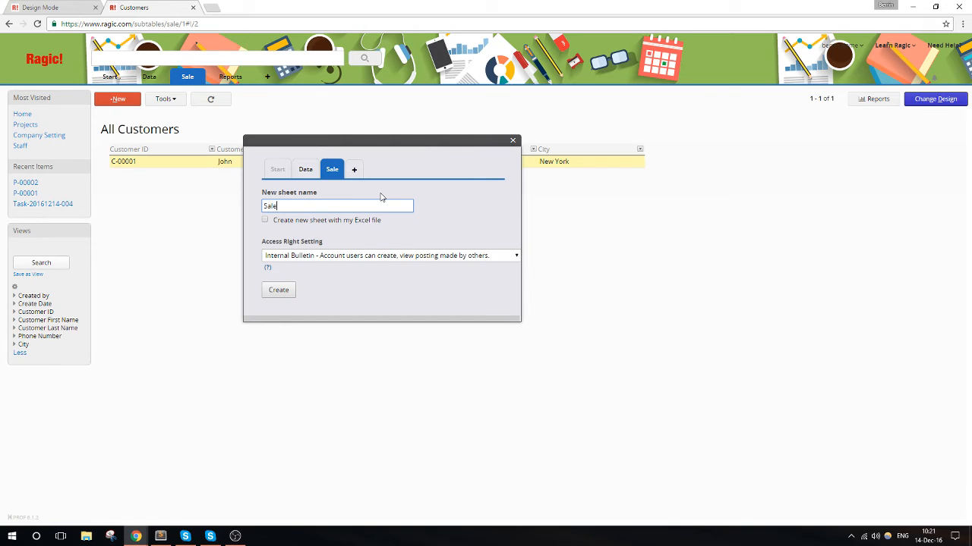
{"action": "left_click", "coordinate": [275, 289]}
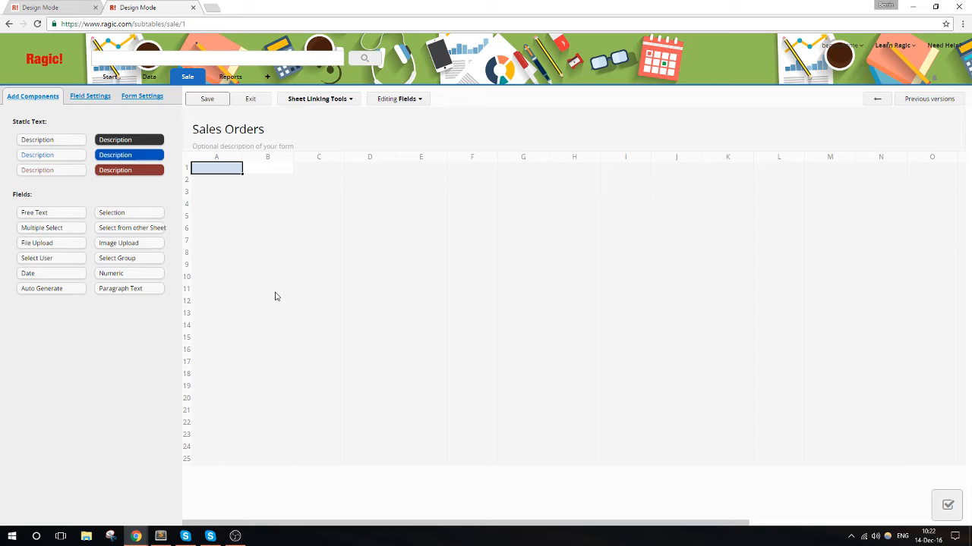
- Add a Sales Order ID field of type Auto Generate with the format SO-{1,date,yyyyMMdd}-{0,number,000}
{"action": "type", "text": "Sales Order ID"}
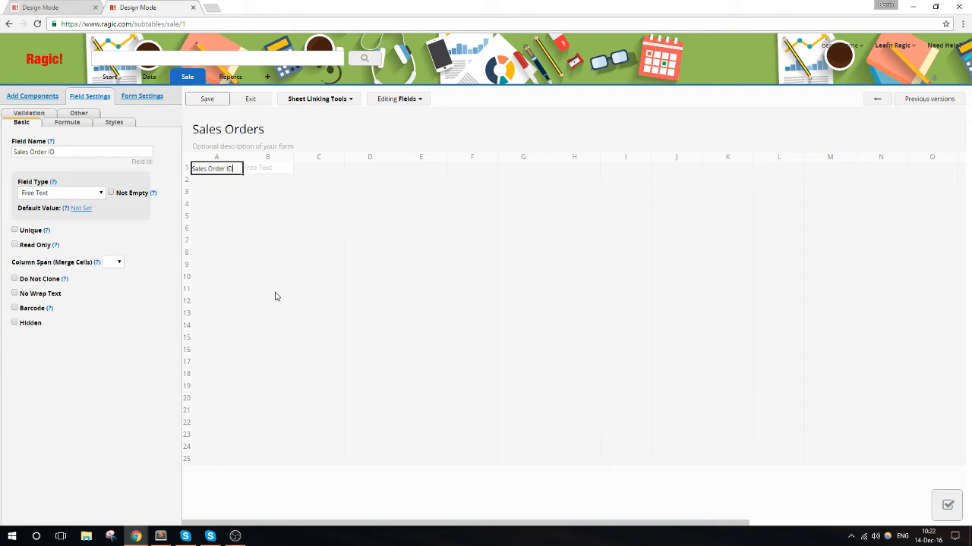
{"action": "left_click", "coordinate": [85, 194]}
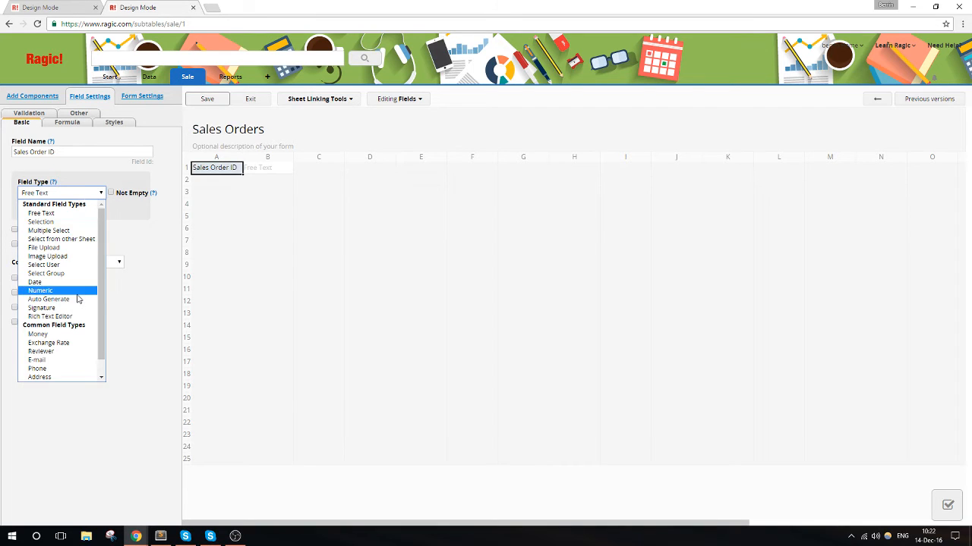
{"action": "left_click", "coordinate": [78, 299]}
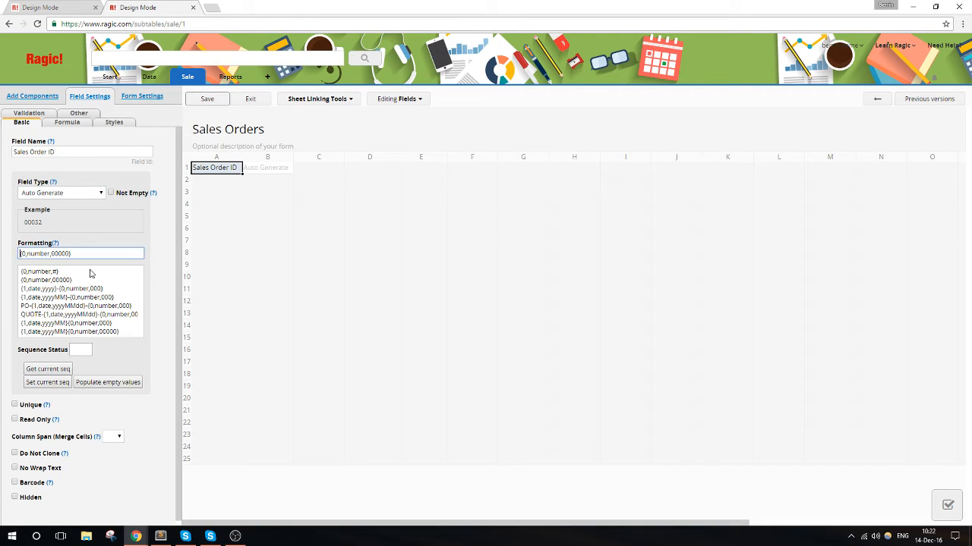
{"action": "type", "text": "SO-"}
{"action": "left_click", "coordinate": [88, 306]}
{"action": "left_click", "coordinate": [21, 253]}
{"action": "key", "text": "Delete"}
{"action": "type", "text": "S"}
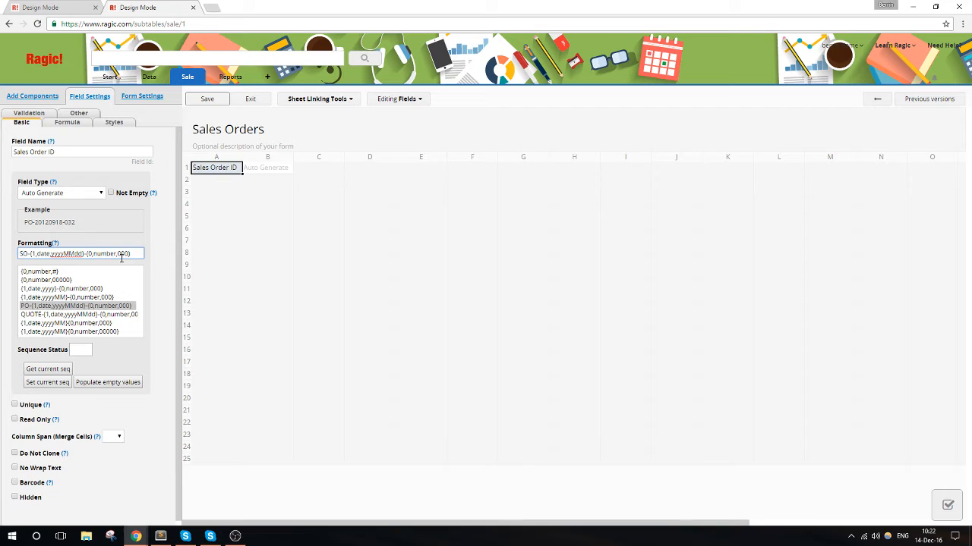
- Widen columns A and B, and add a Time field below Sales Order ID with the create date time as its default value
{"action": "left_click", "coordinate": [219, 182]}
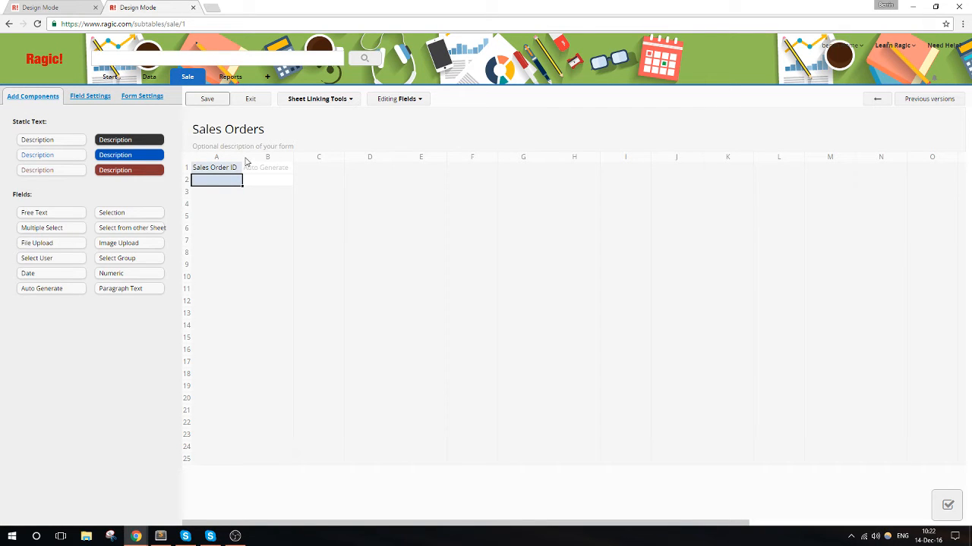
{"action": "left_click_drag", "start_coordinate": [242, 157], "coordinate": [319, 157]}
{"action": "left_click", "coordinate": [223, 173]}
{"action": "left_click", "coordinate": [222, 179]}
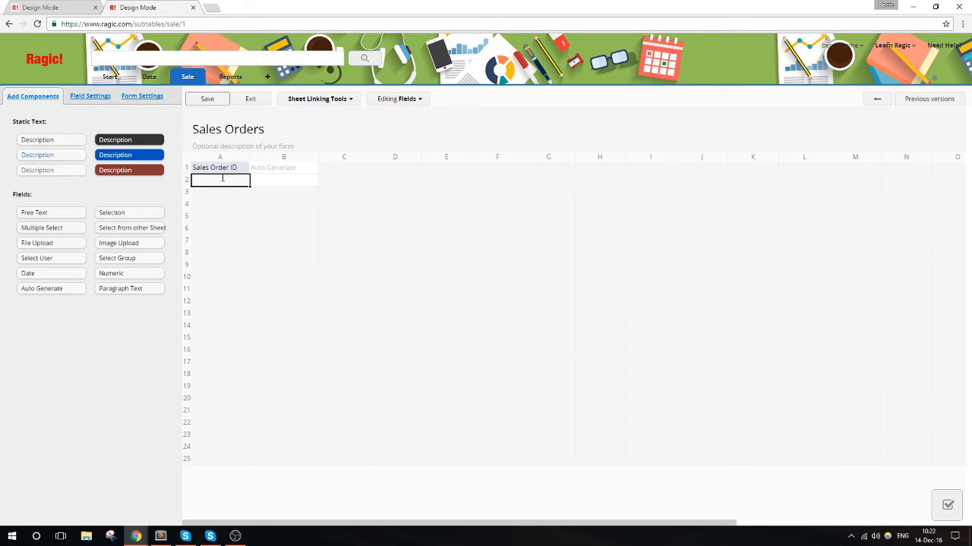
{"action": "type", "text": "Time"}
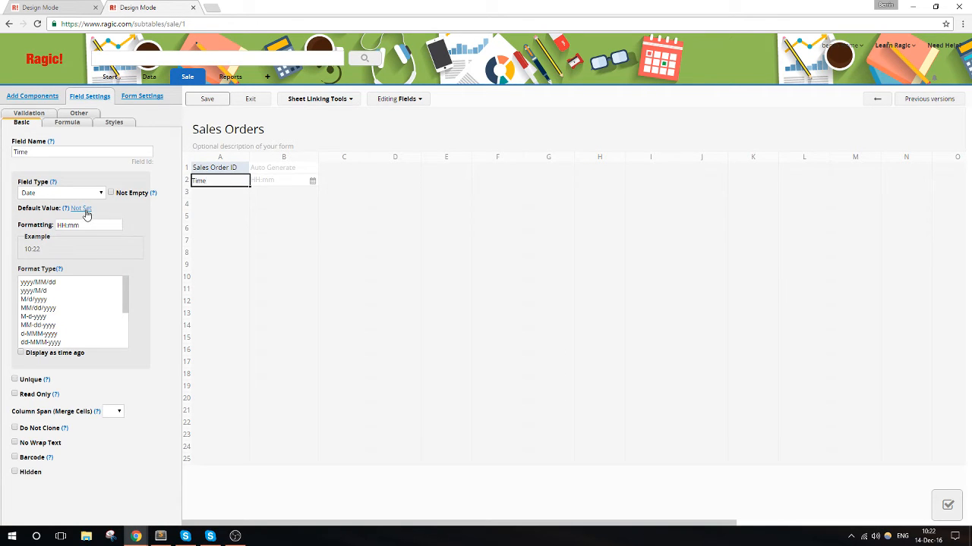
{"action": "left_click", "coordinate": [82, 209]}
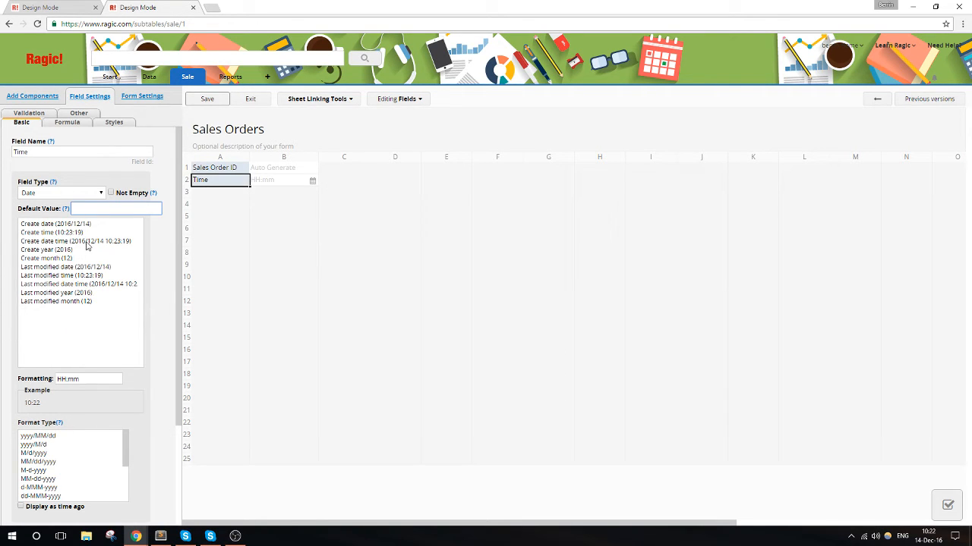
{"action": "left_click", "coordinate": [89, 241]}
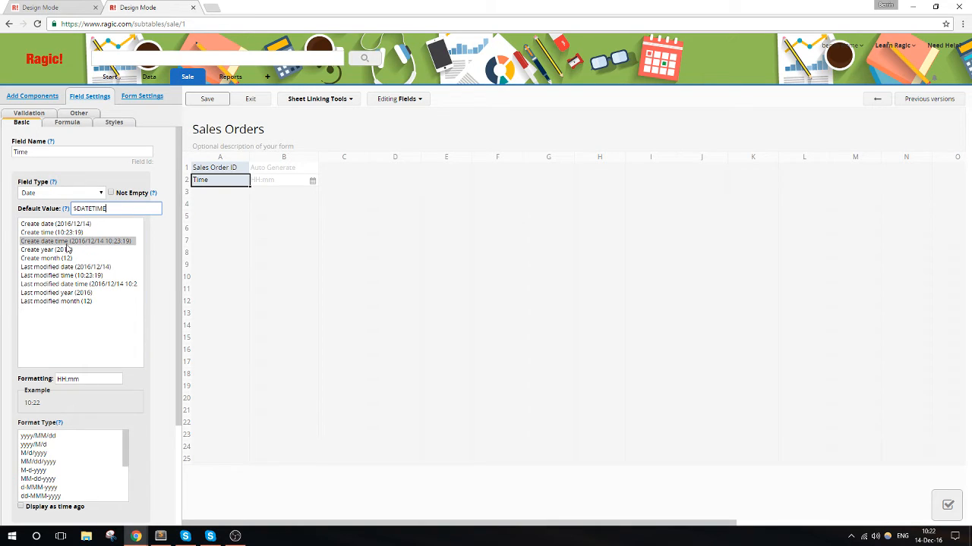
- Set the Time field's format to yyyy/MM/dd HH:mm and save the Sales Orders design
{"action": "left_click", "coordinate": [70, 195]}
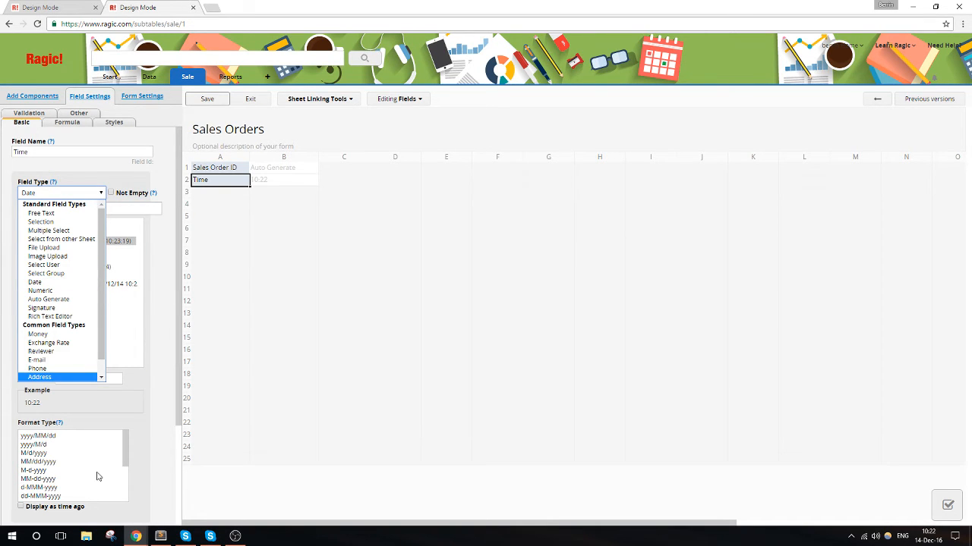
{"action": "scroll", "coordinate": [97, 476], "scroll_direction": "down", "scroll_amount": 5}
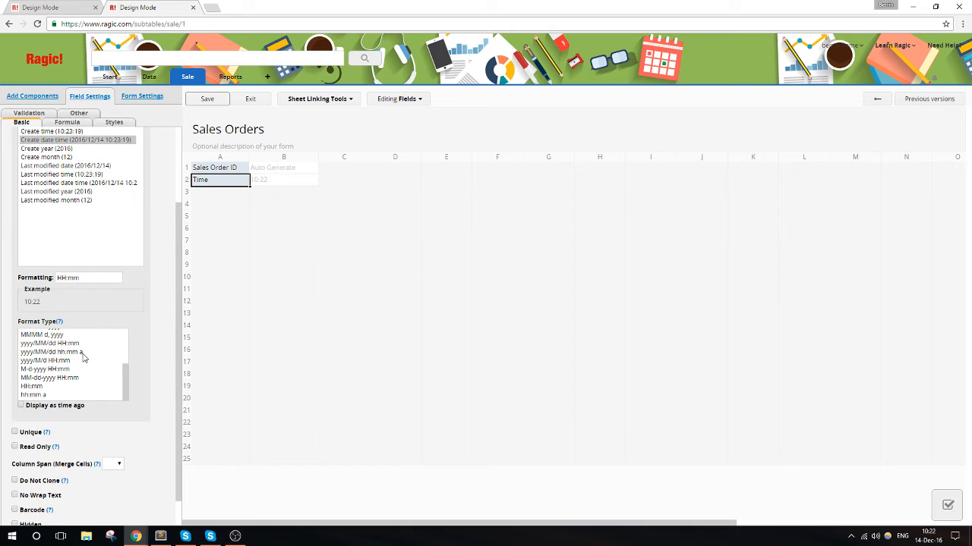
{"action": "left_click", "coordinate": [76, 378]}
{"action": "scroll", "coordinate": [161, 384], "scroll_direction": "up", "scroll_amount": 1}
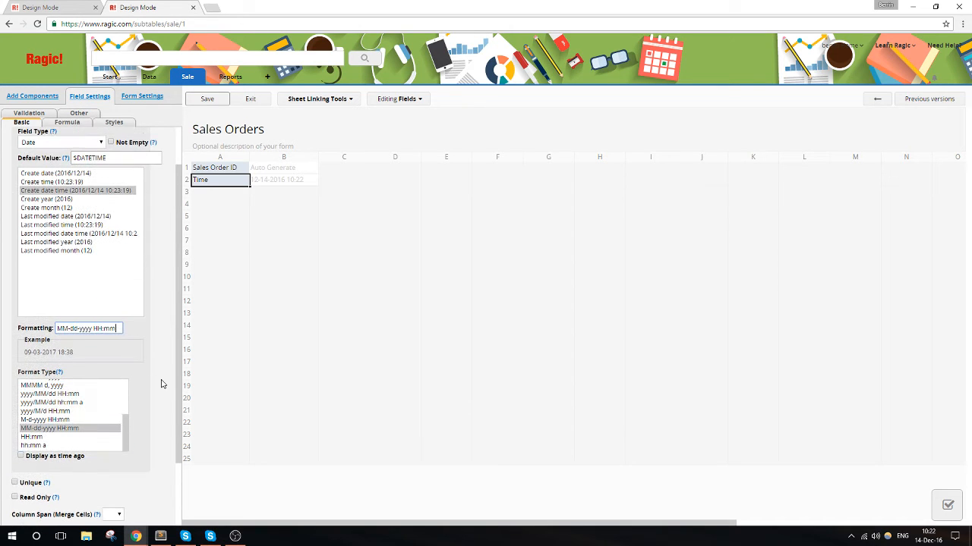
{"action": "scroll", "coordinate": [115, 396], "scroll_direction": "up", "scroll_amount": 2}
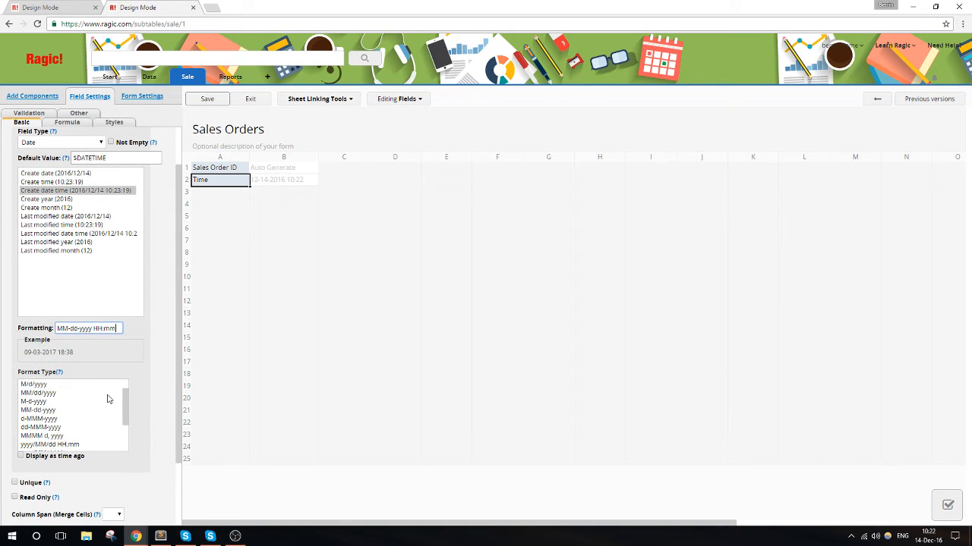
{"action": "scroll", "coordinate": [108, 399], "scroll_direction": "down", "scroll_amount": 2}
{"action": "left_click", "coordinate": [73, 394]}
{"action": "scroll", "coordinate": [144, 402], "scroll_direction": "up", "scroll_amount": 1}
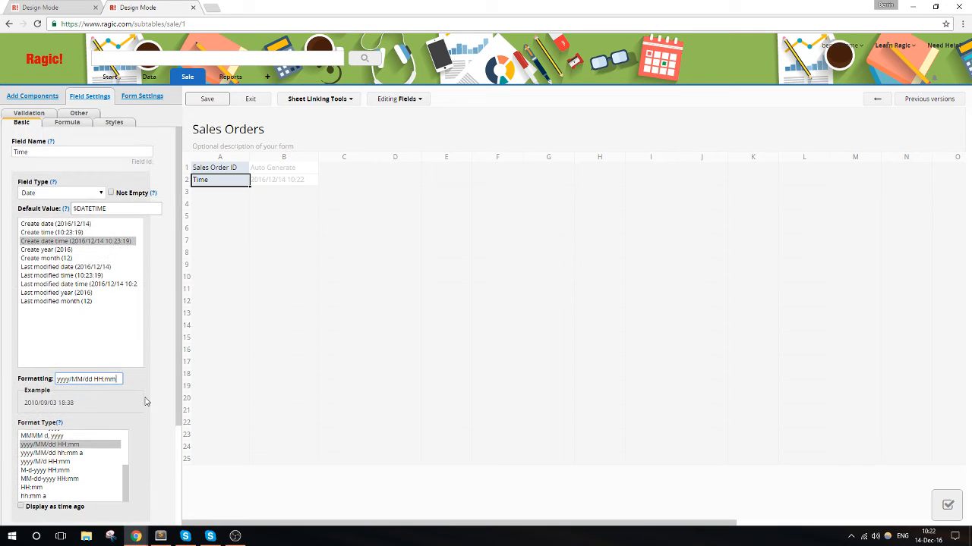
{"action": "left_click", "coordinate": [206, 104]}
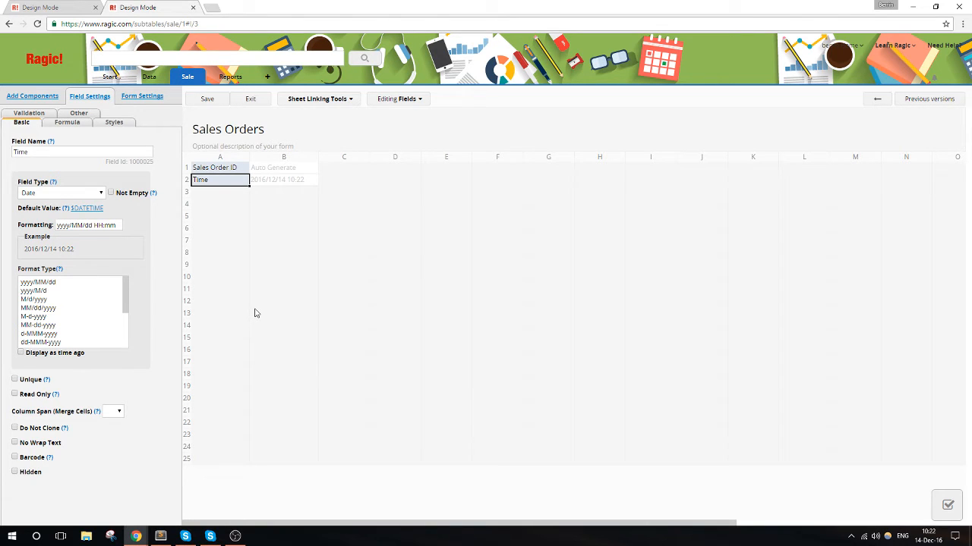
- Set up Link & Load to the Customers sheet, linking its Customer ID to a new field in cell A4 of Sales Orders
{"action": "left_click", "coordinate": [340, 101]}
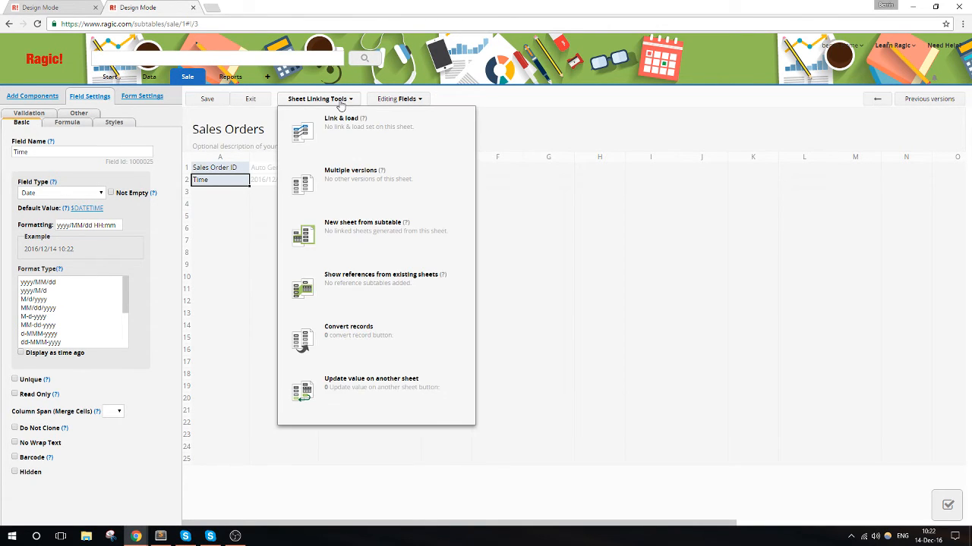
{"action": "left_click", "coordinate": [341, 147]}
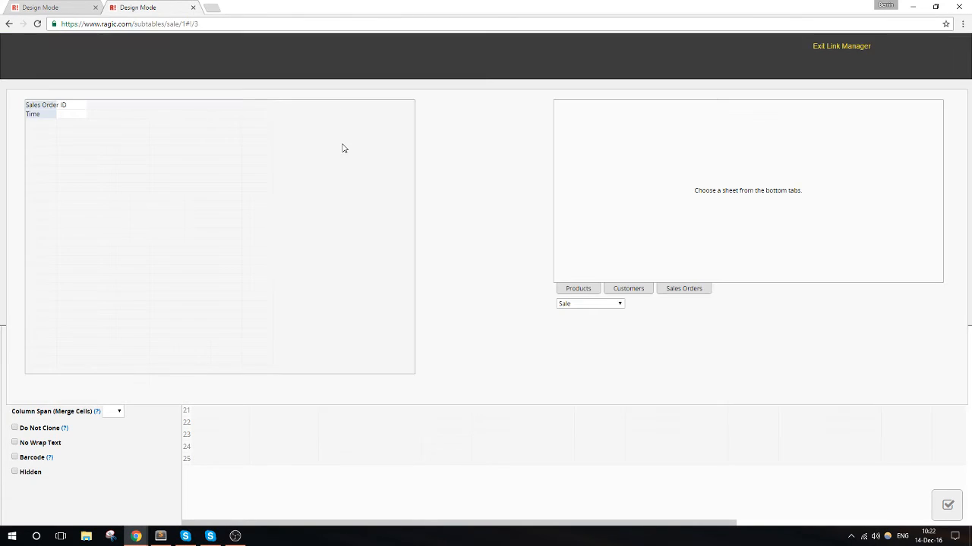
{"action": "left_click", "coordinate": [639, 293]}
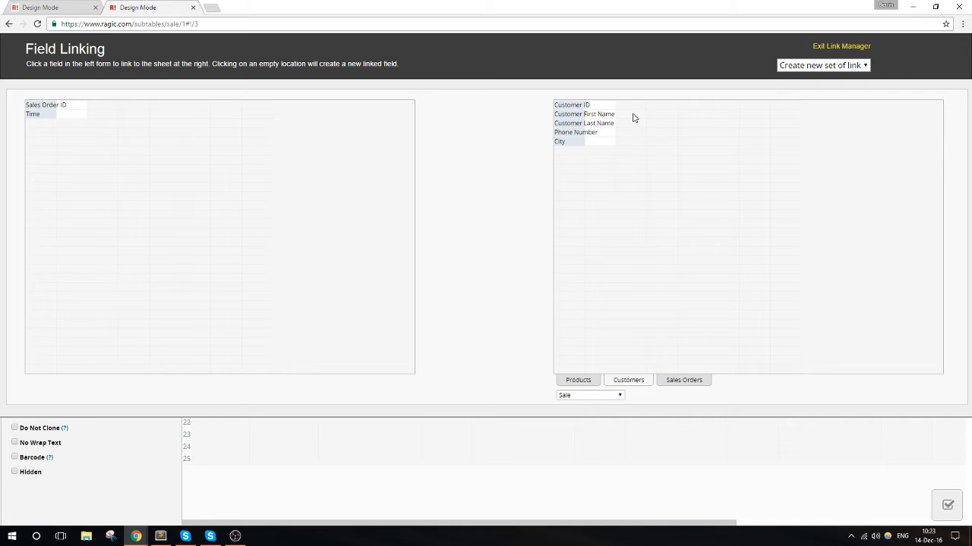
{"action": "left_click", "coordinate": [578, 107]}
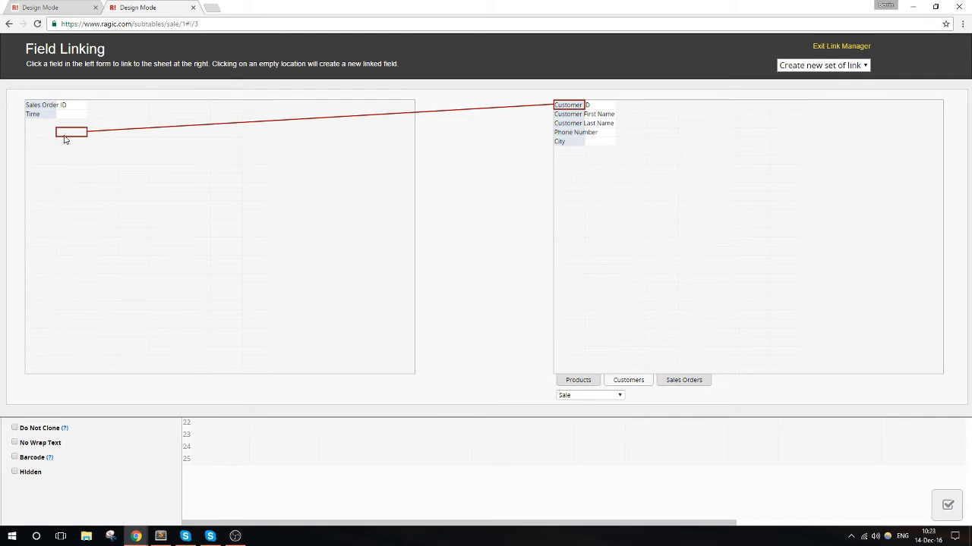
{"action": "left_click", "coordinate": [44, 135]}
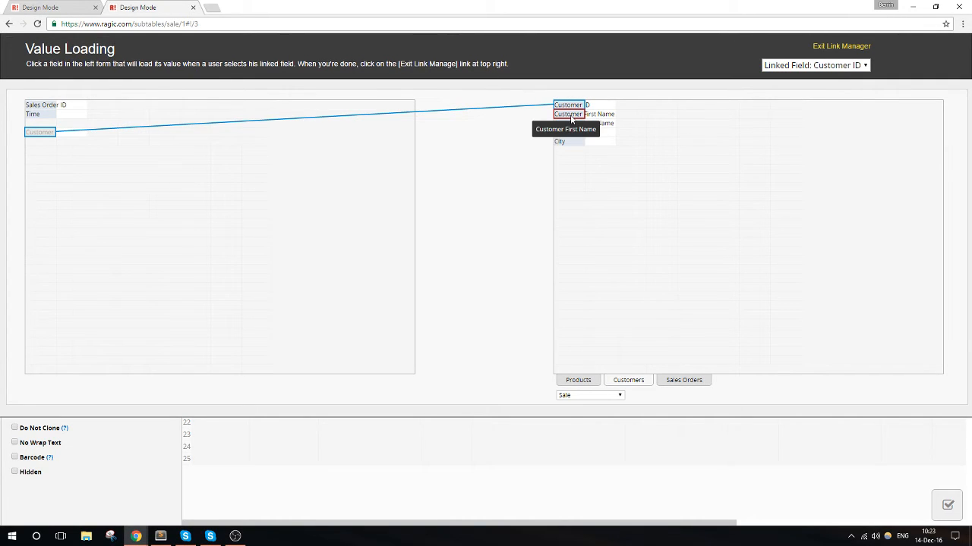
- Load Customer First Name, Customer Last Name, Phone Number and City into new fields below Customer ID, and exit the link manager
{"action": "left_click", "coordinate": [570, 115]}
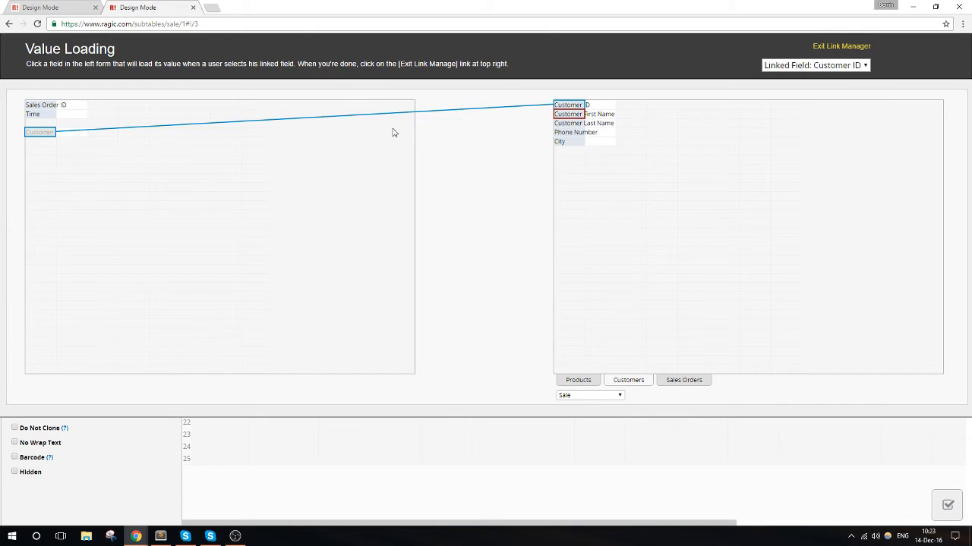
{"action": "left_click", "coordinate": [55, 143]}
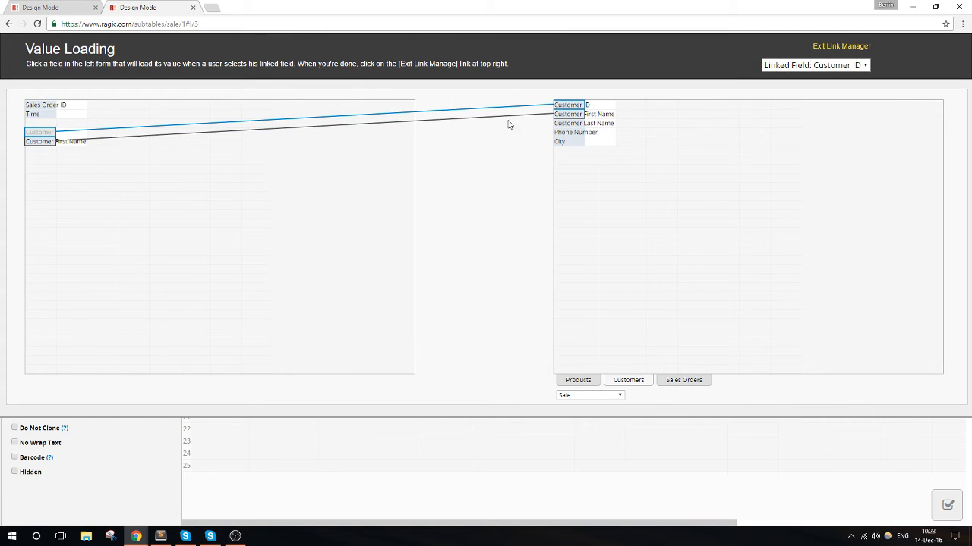
{"action": "left_click", "coordinate": [574, 123]}
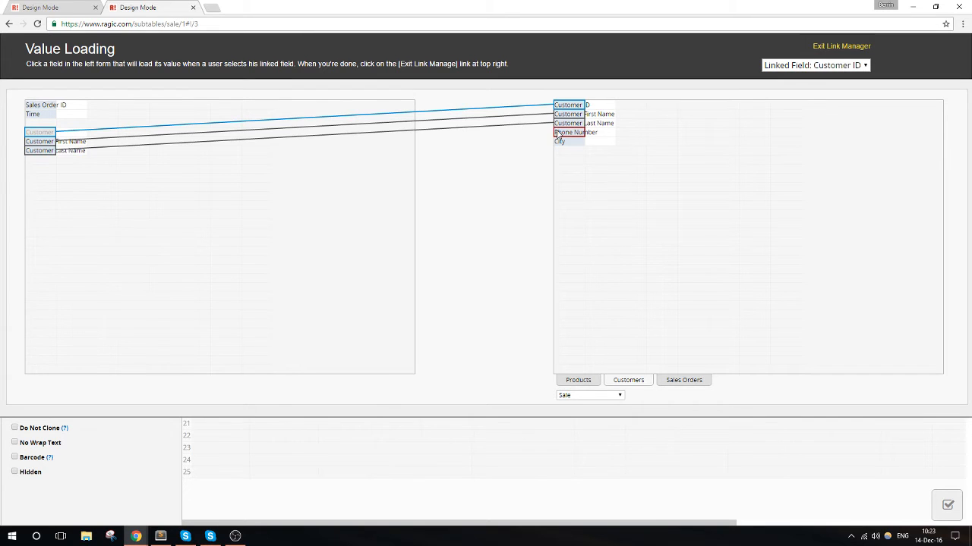
{"action": "left_click", "coordinate": [36, 151]}
{"action": "left_click", "coordinate": [32, 162]}
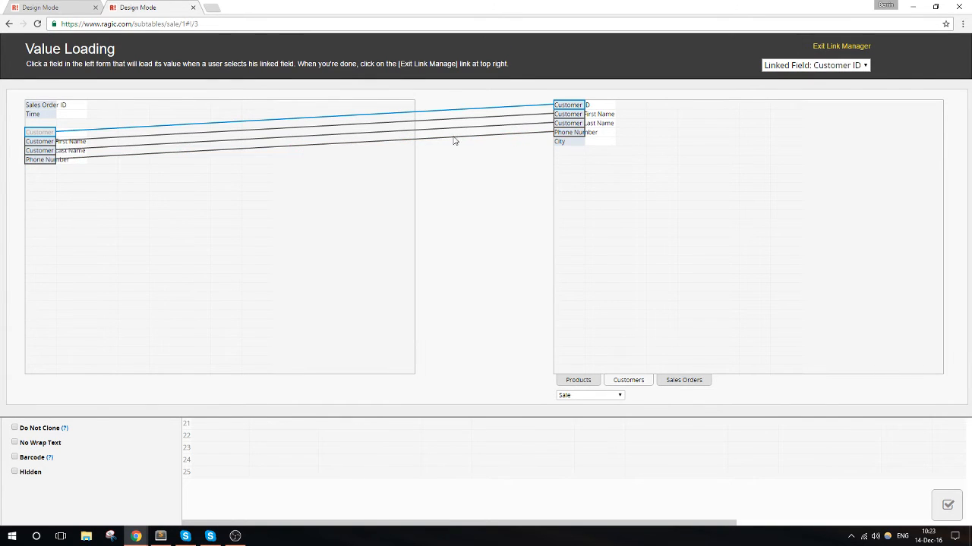
{"action": "left_click", "coordinate": [569, 142]}
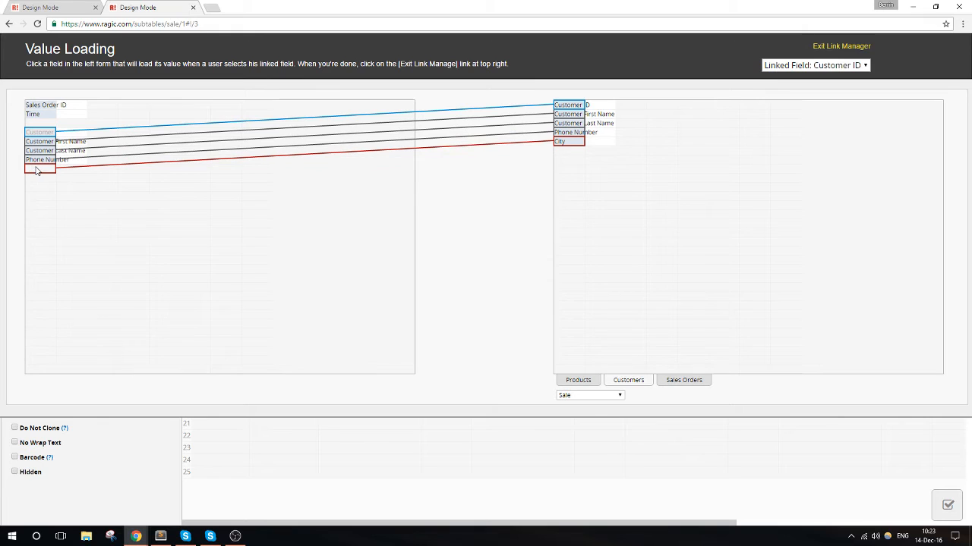
{"action": "left_click", "coordinate": [40, 168]}
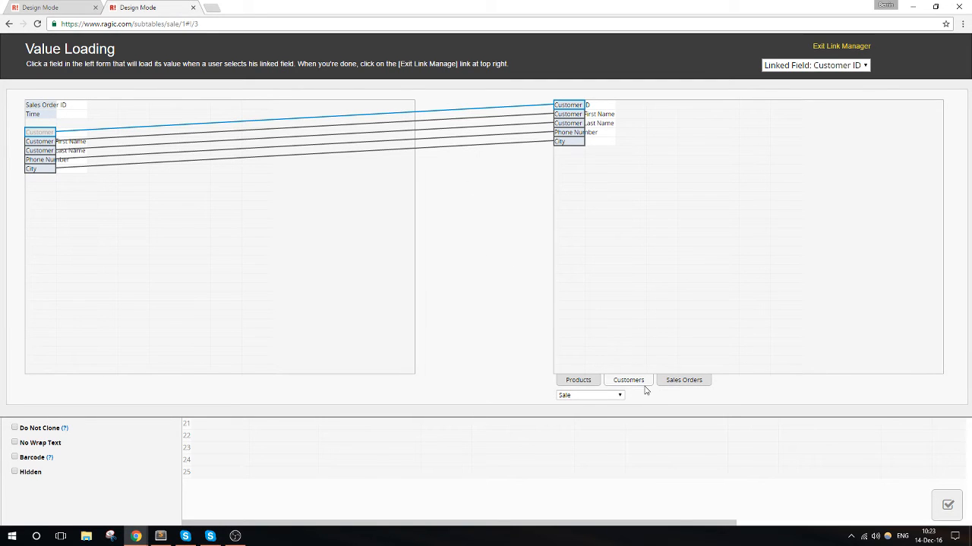
{"action": "left_click", "coordinate": [831, 44]}
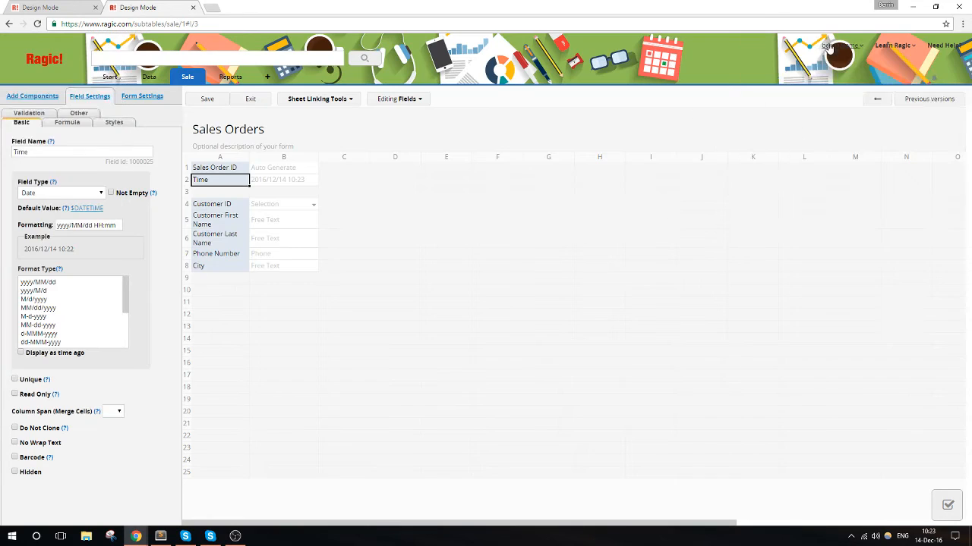
- Save the Sales Orders design and set up Link & Load to the Products sheet, linking its Product ID to a new field in cell A10
{"action": "left_click", "coordinate": [206, 100]}
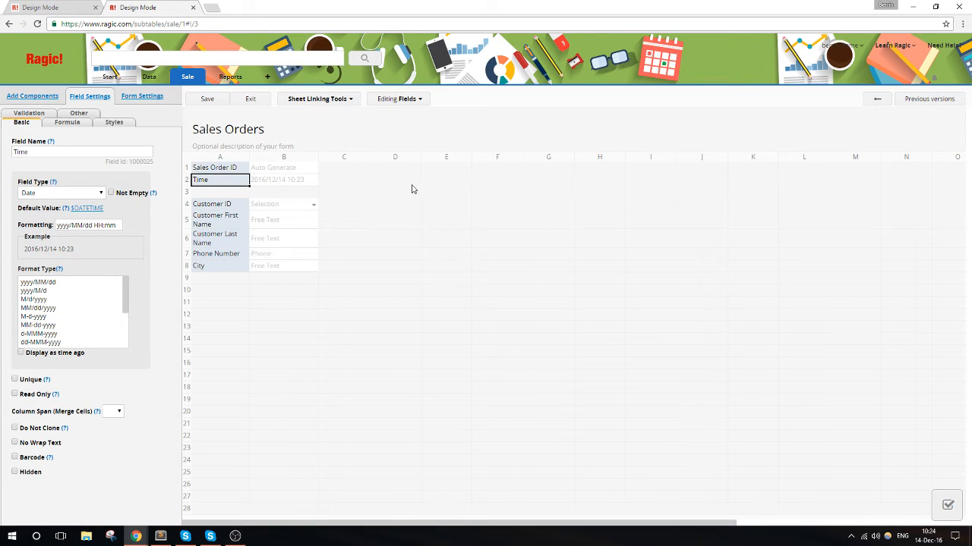
{"action": "left_click", "coordinate": [241, 291]}
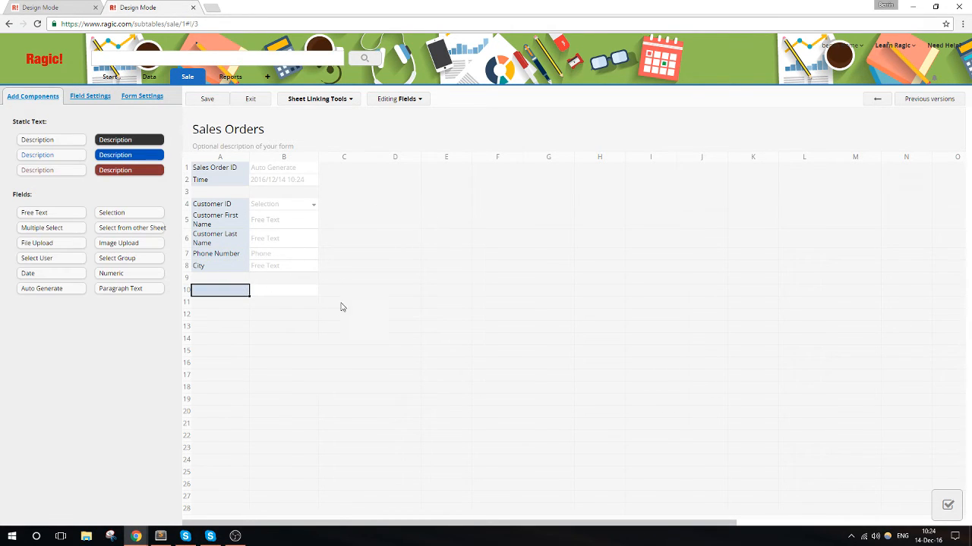
{"action": "left_click", "coordinate": [317, 100]}
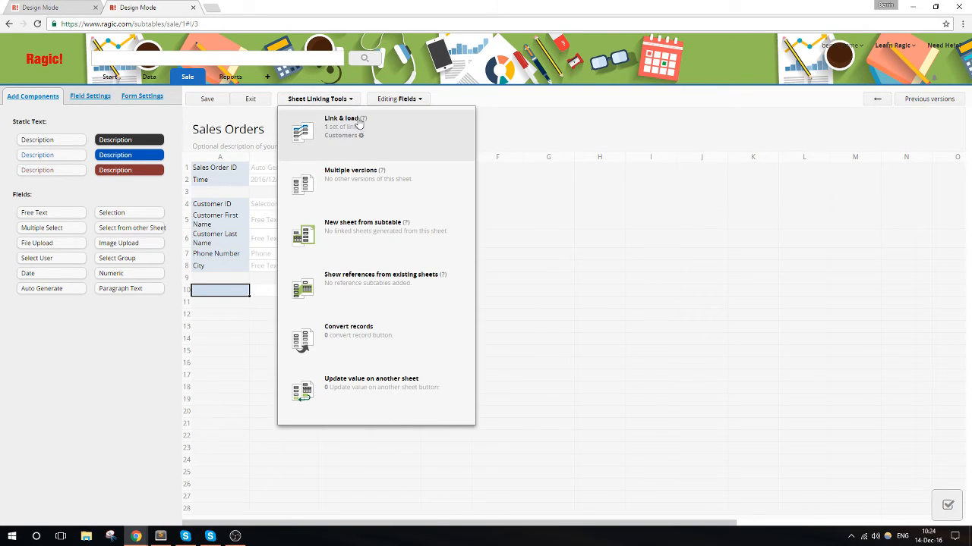
{"action": "left_click", "coordinate": [404, 144]}
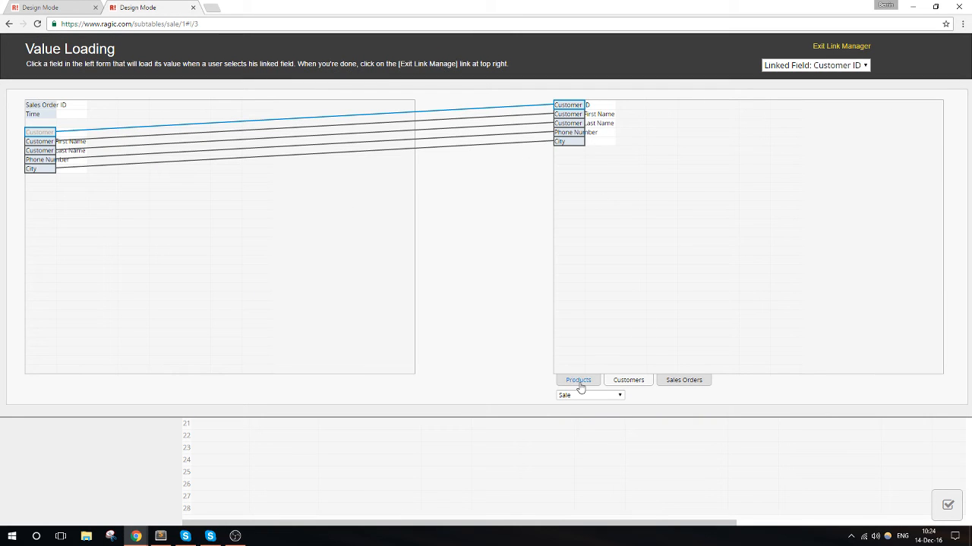
{"action": "left_click", "coordinate": [579, 381]}
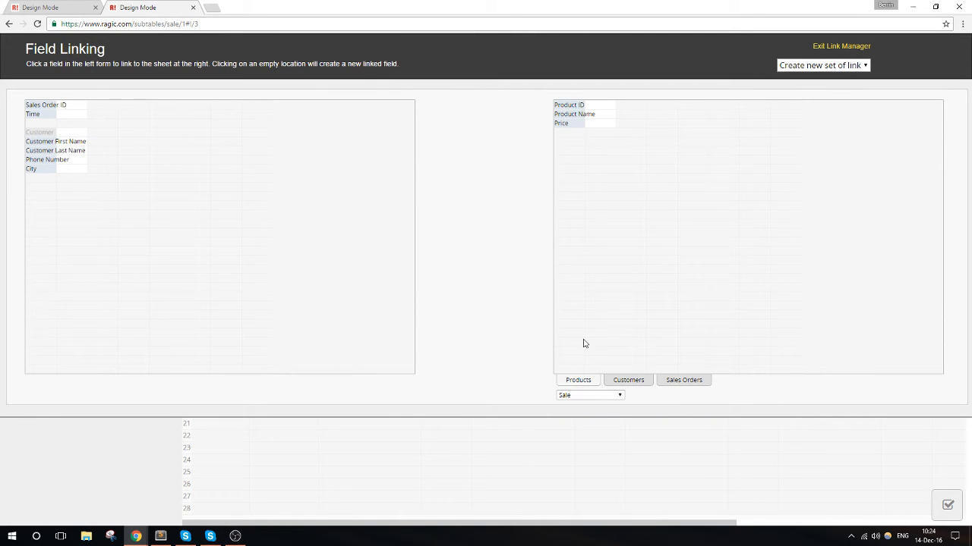
{"action": "left_click", "coordinate": [571, 109]}
{"action": "left_click", "coordinate": [53, 179]}
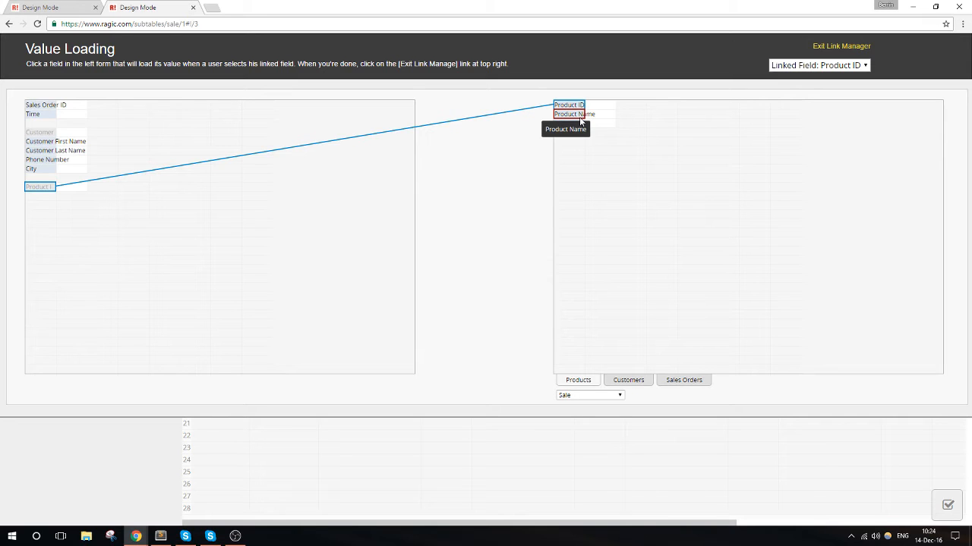
- Load Product Name and Price into new fields beside Product ID in row 10, exit the link manager and save the design
{"action": "left_click_drag", "start_coordinate": [580, 117], "coordinate": [85, 190]}
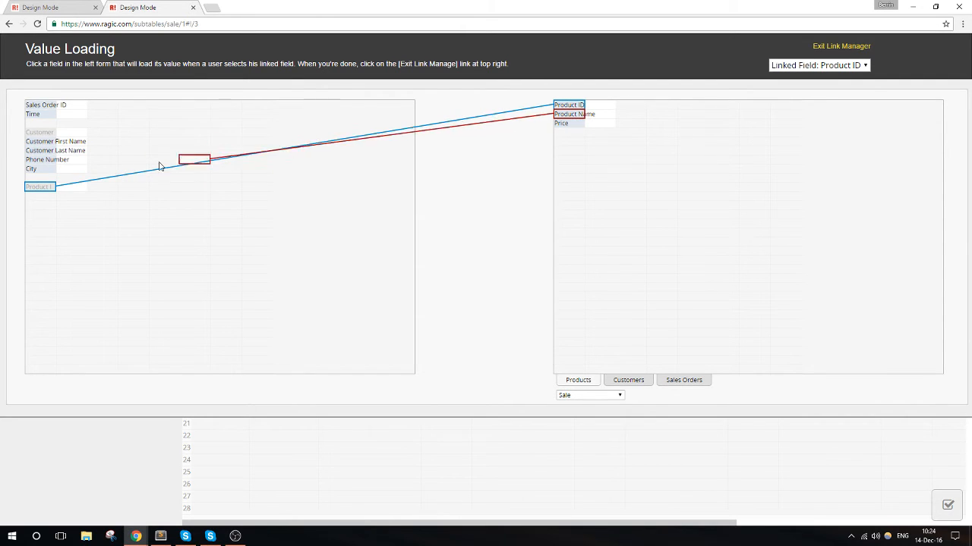
{"action": "left_click", "coordinate": [68, 190]}
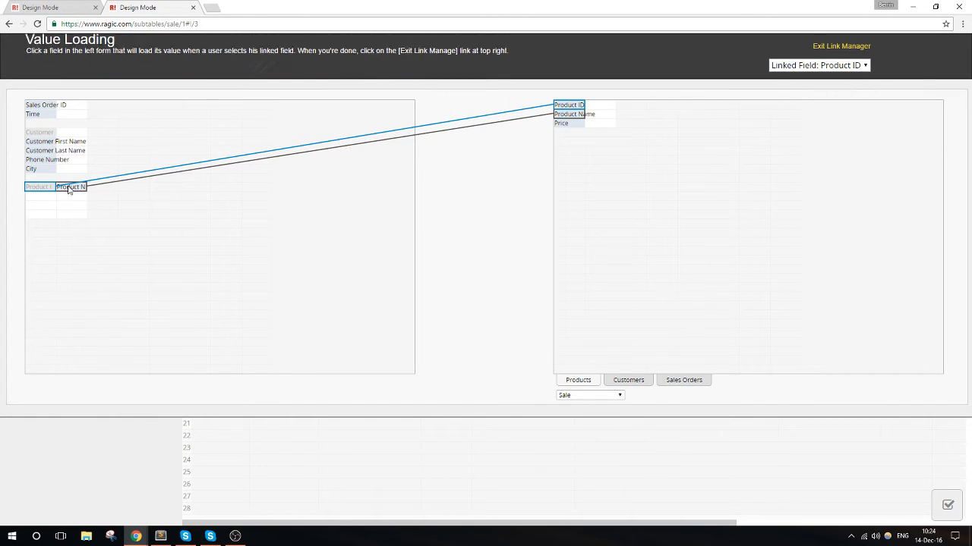
{"action": "left_click", "coordinate": [565, 123]}
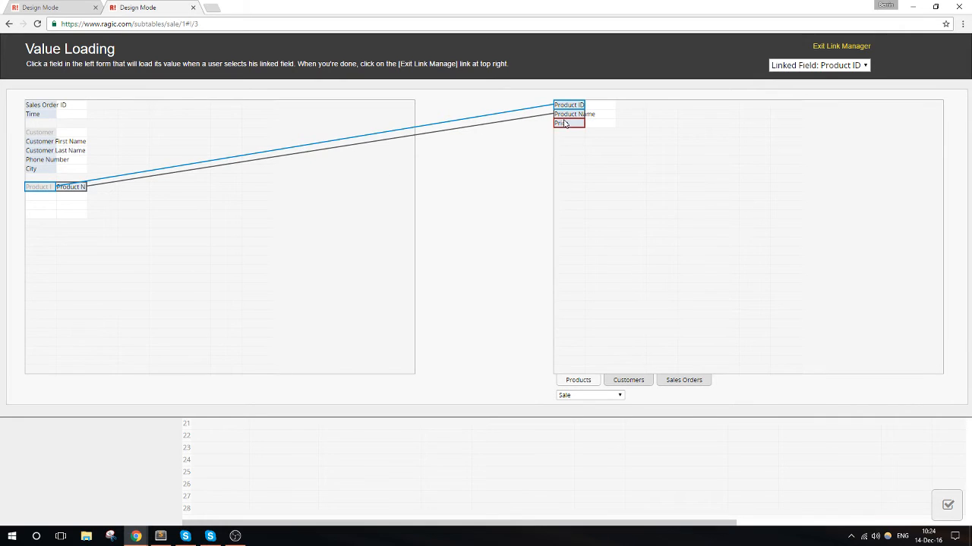
{"action": "left_click", "coordinate": [100, 188]}
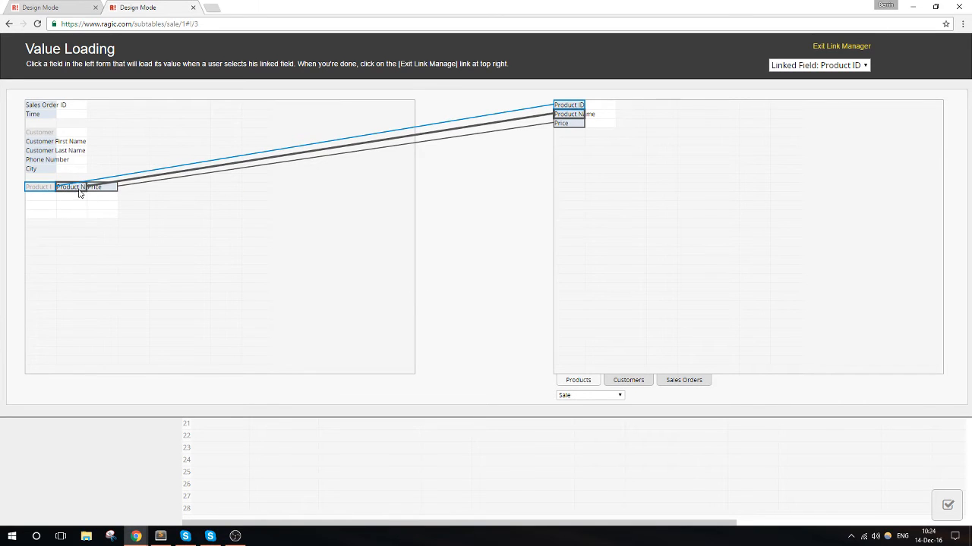
{"action": "left_click", "coordinate": [856, 47]}
{"action": "left_click", "coordinate": [207, 101]}
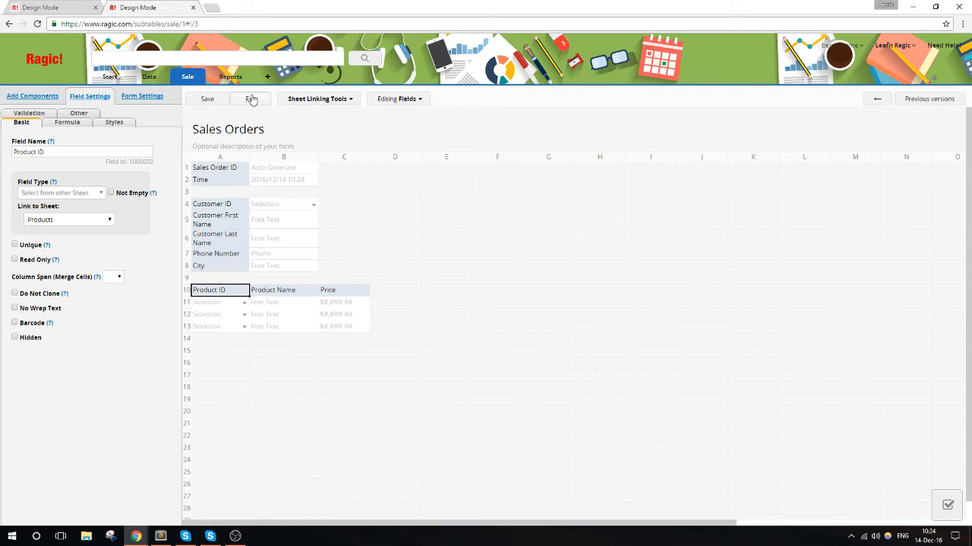
- Exit the design and create a sales order for the listed customer with the products Mug, blue and Mug, festive, and save it
{"action": "left_click", "coordinate": [251, 99]}
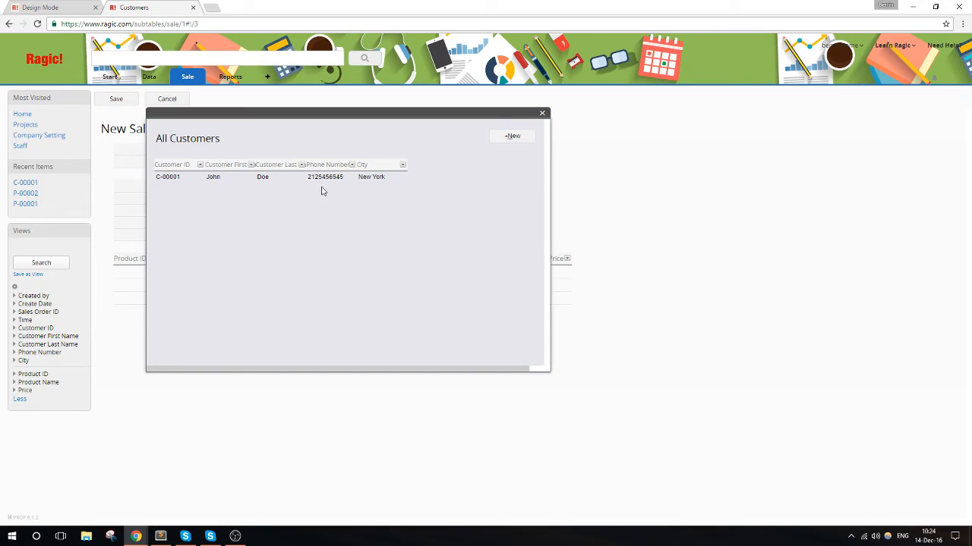
{"action": "left_click", "coordinate": [238, 178]}
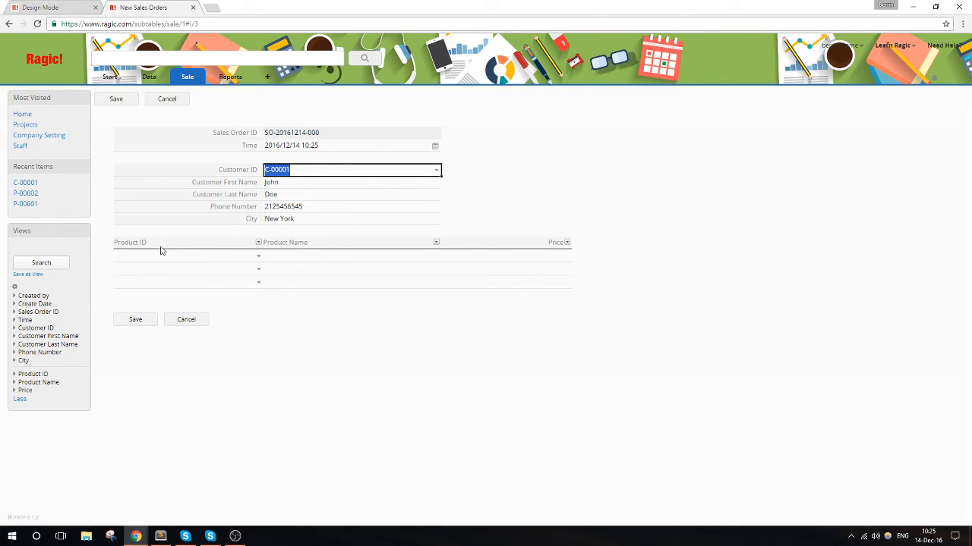
{"action": "left_click", "coordinate": [259, 259]}
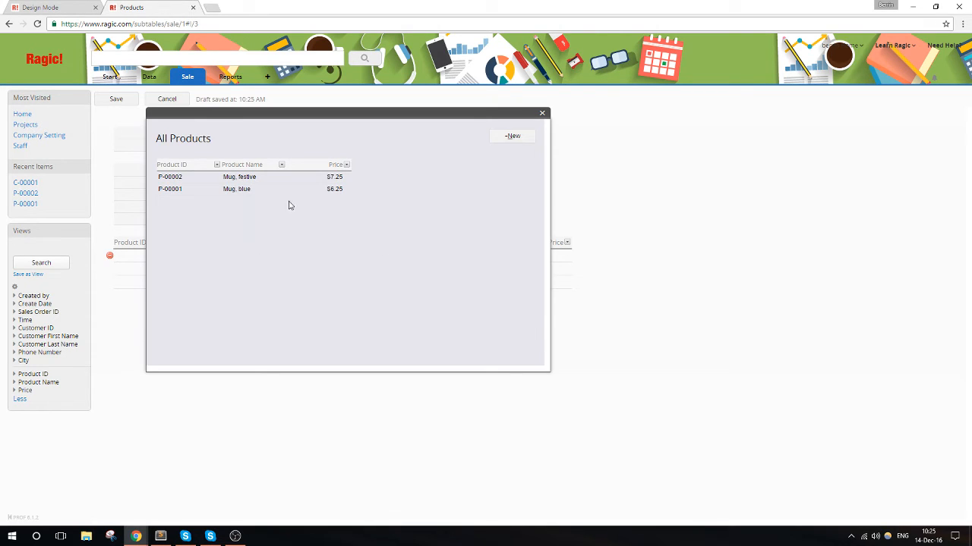
{"action": "left_click", "coordinate": [290, 194]}
{"action": "left_click", "coordinate": [258, 269]}
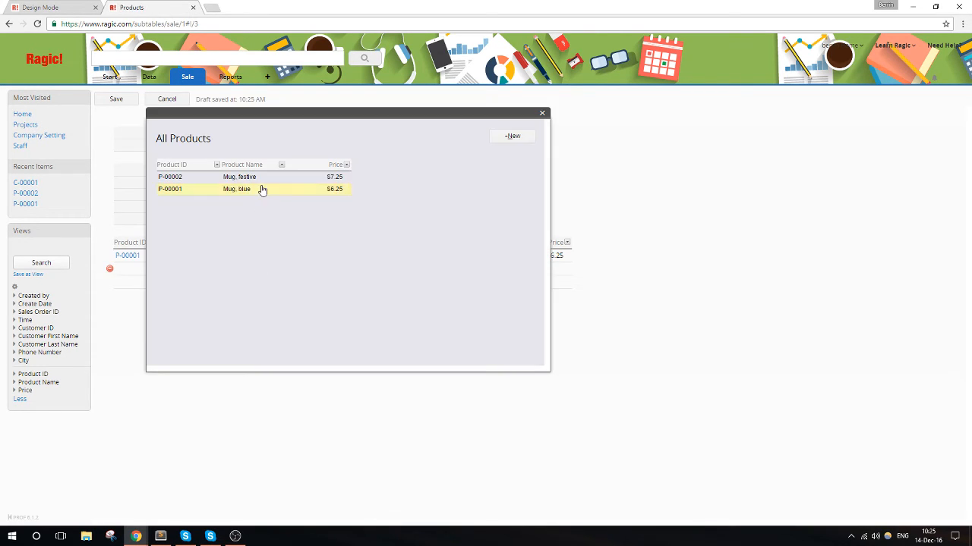
{"action": "left_click", "coordinate": [264, 180]}
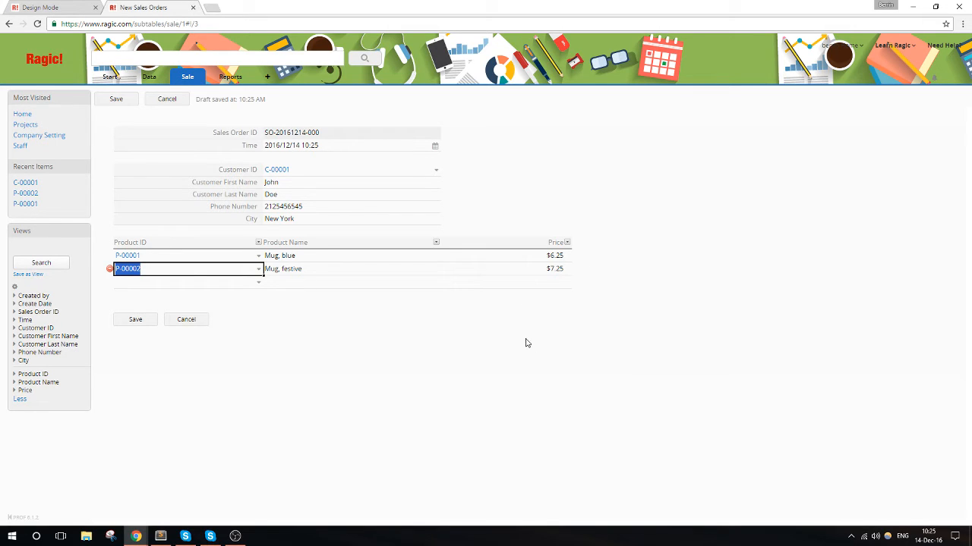
{"action": "left_click", "coordinate": [149, 319]}
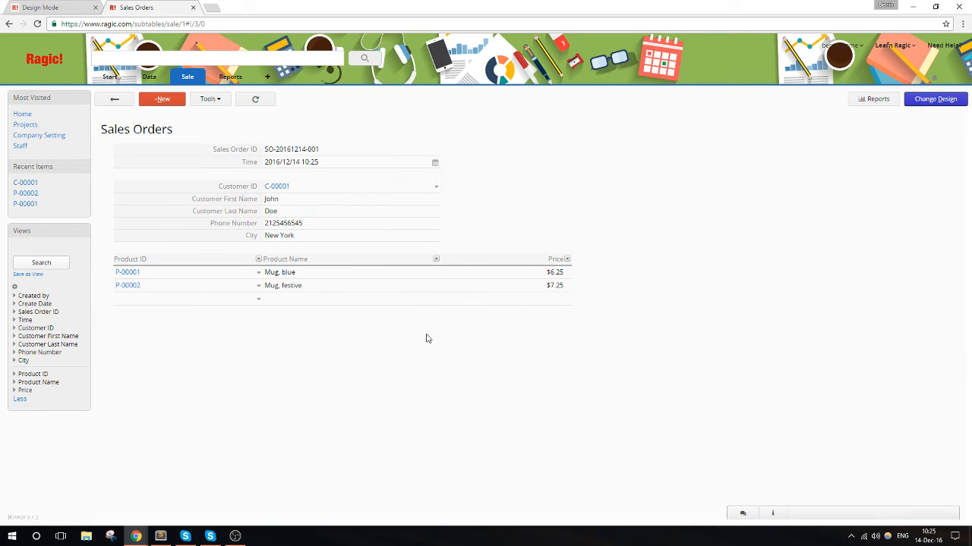
- Reopen the Sales Orders design and add a Quantity field in cell D10, beside Price in the product subtable
{"action": "left_click", "coordinate": [927, 103]}
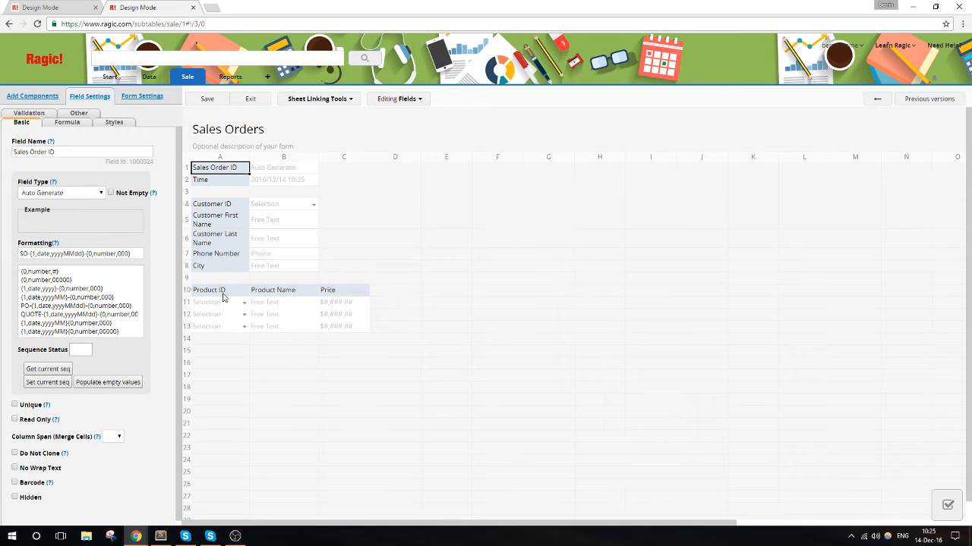
{"action": "left_click", "coordinate": [397, 293]}
{"action": "type", "text": "Qu"}
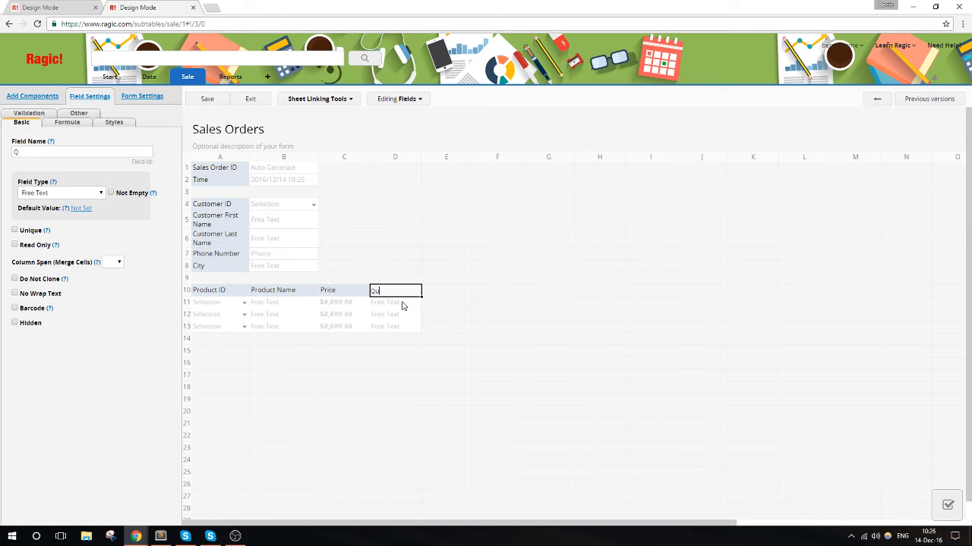
{"action": "type", "text": "antity"}
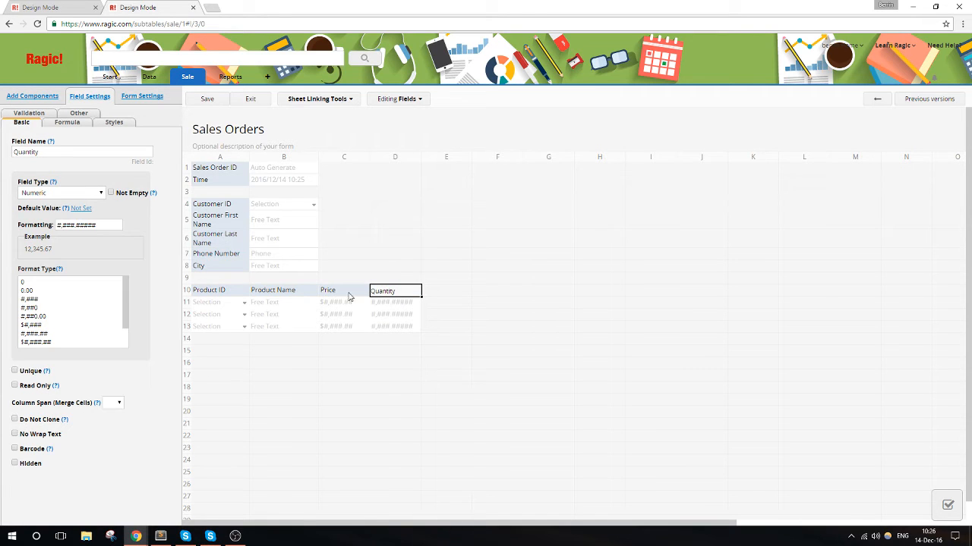
- Rename the Price field as Item Price and set the Quantity field's format to 0
{"action": "left_click", "coordinate": [341, 294]}
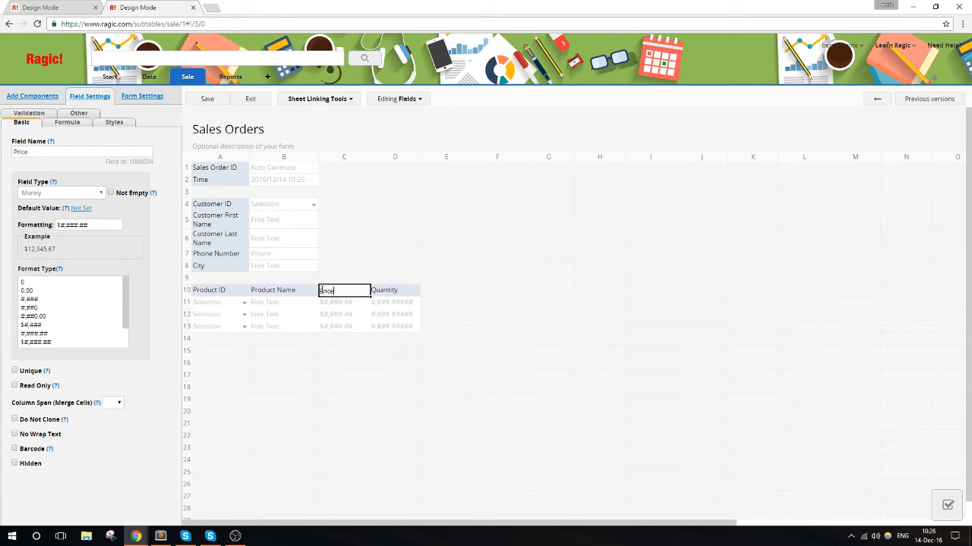
{"action": "key", "text": "Home"}
{"action": "type", "text": "Item"}
{"action": "left_click", "coordinate": [380, 295]}
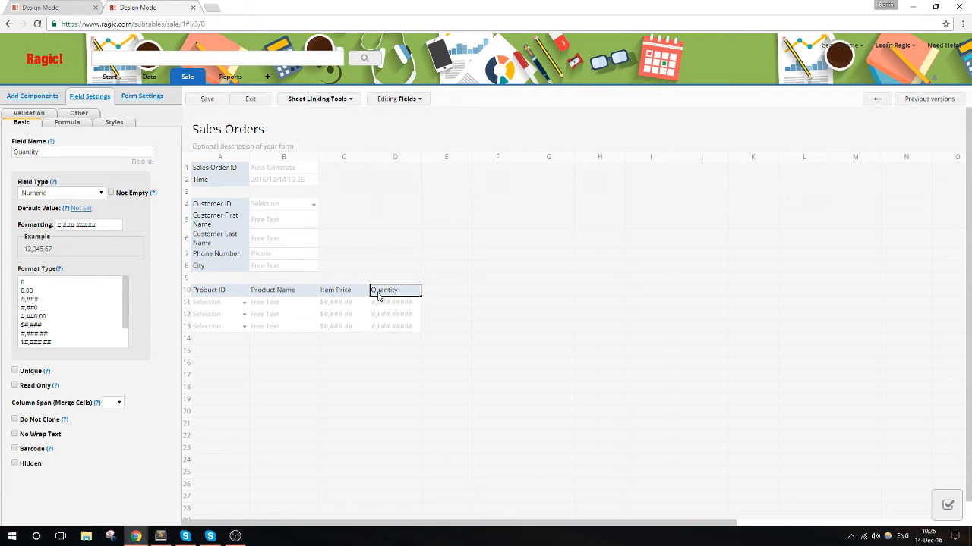
{"action": "left_click", "coordinate": [73, 282]}
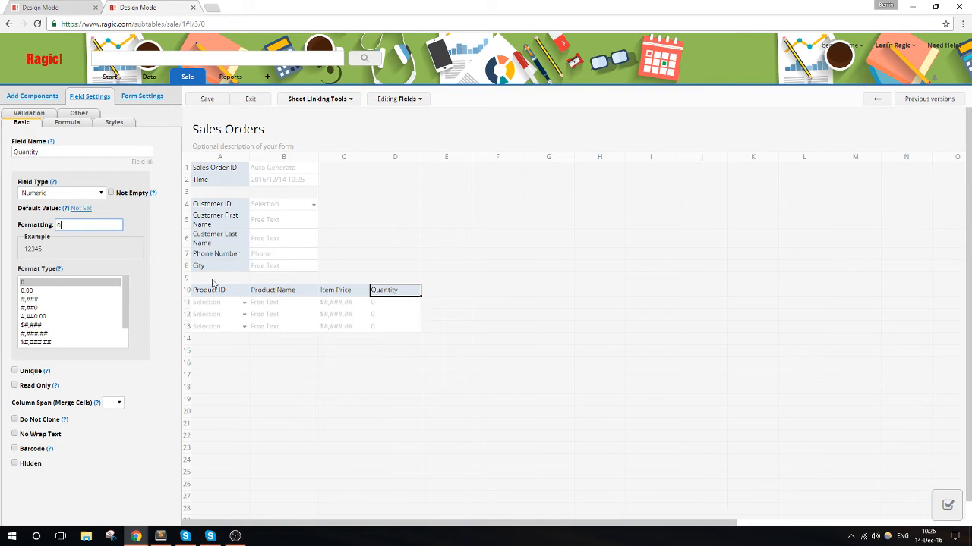
- Add a Subtotal field in cell E10 of the product subtable and shorten its money format to $#,###.##
{"action": "left_click", "coordinate": [443, 293]}
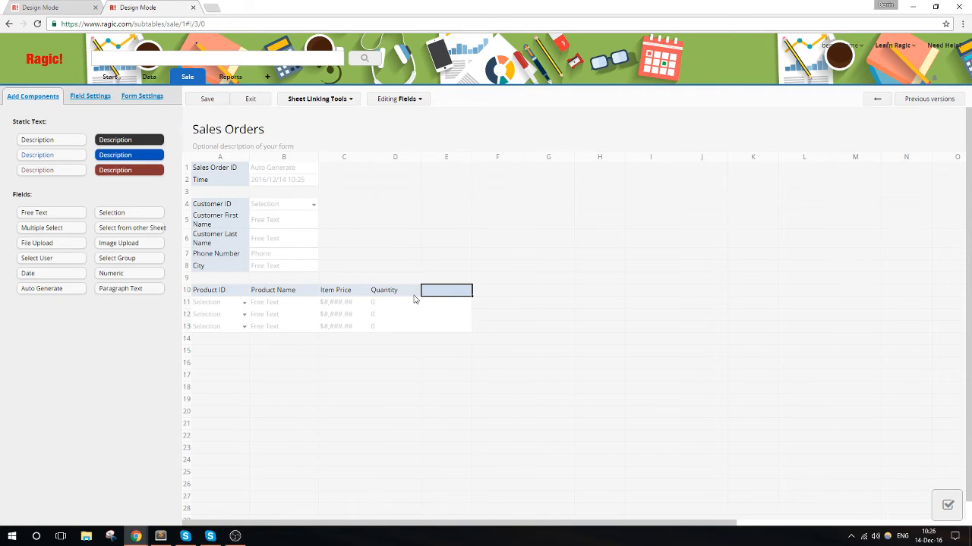
{"action": "left_click", "coordinate": [365, 296]}
{"action": "left_click", "coordinate": [384, 296]}
{"action": "left_click", "coordinate": [446, 292]}
{"action": "type", "text": "Subtotal"}
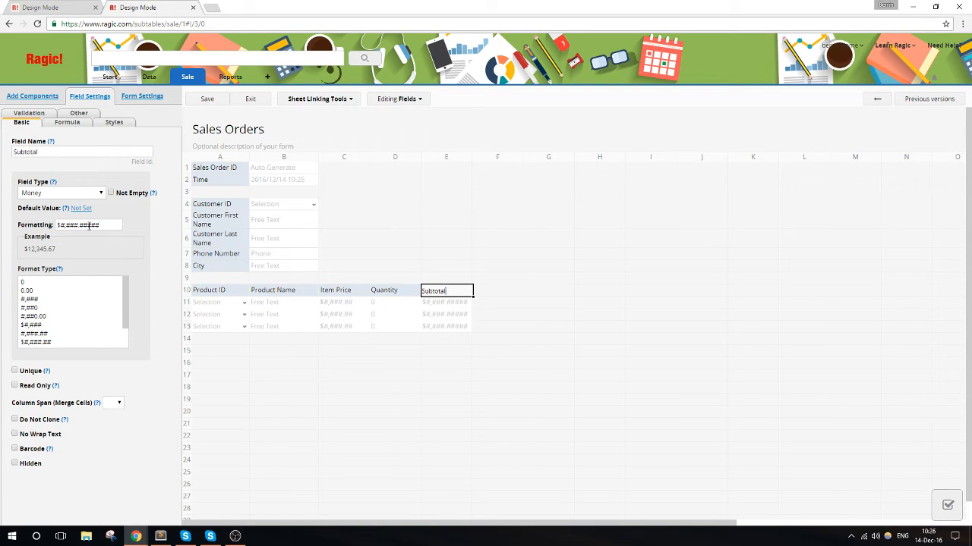
{"action": "left_click_drag", "start_coordinate": [89, 225], "coordinate": [121, 225]}
{"action": "key", "text": "BackSpace"}
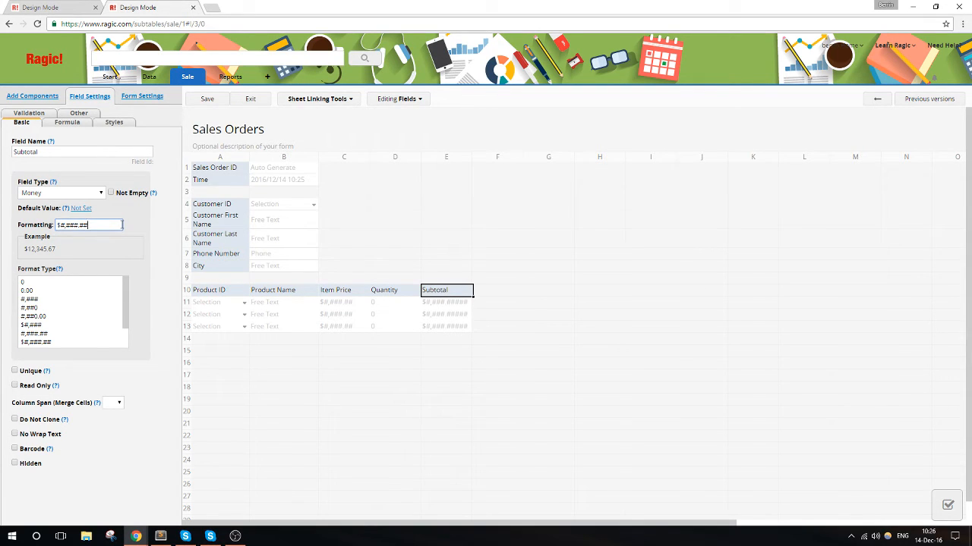
- Add a Grand Total field in cell A15 below the subtable, with the Money type and the format $#,###.##
{"action": "left_click", "coordinate": [435, 353]}
{"action": "left_click", "coordinate": [243, 354]}
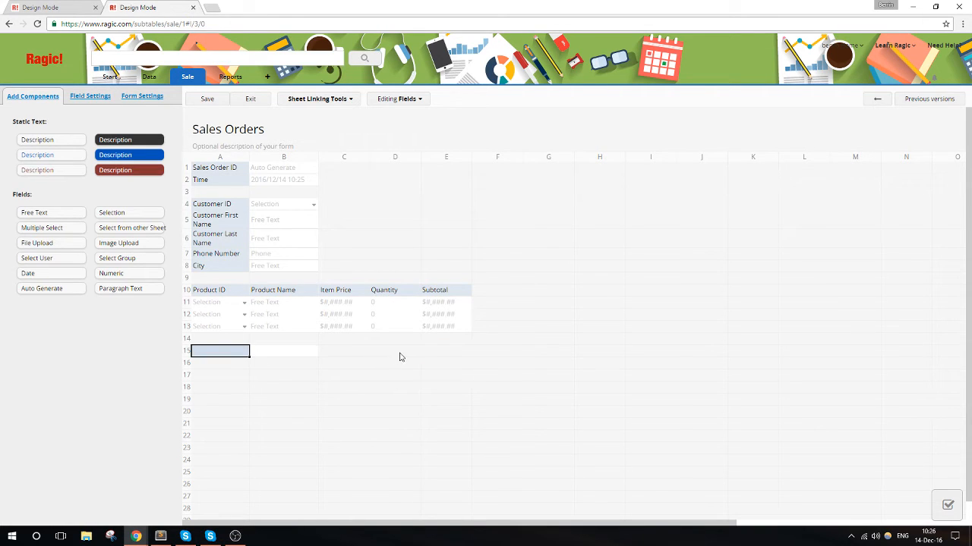
{"action": "type", "text": "Grand T"}
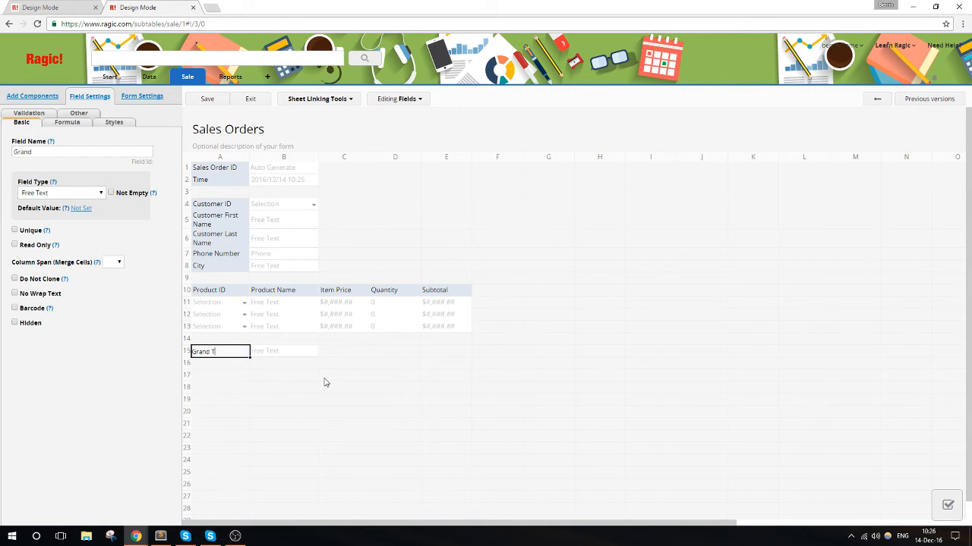
{"action": "type", "text": "otal"}
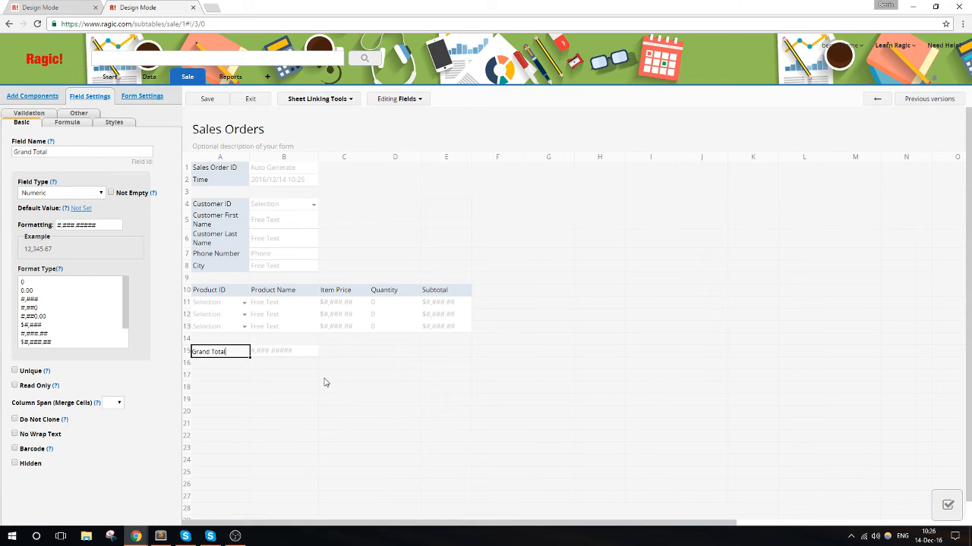
{"action": "left_click", "coordinate": [93, 192]}
{"action": "left_click", "coordinate": [68, 334]}
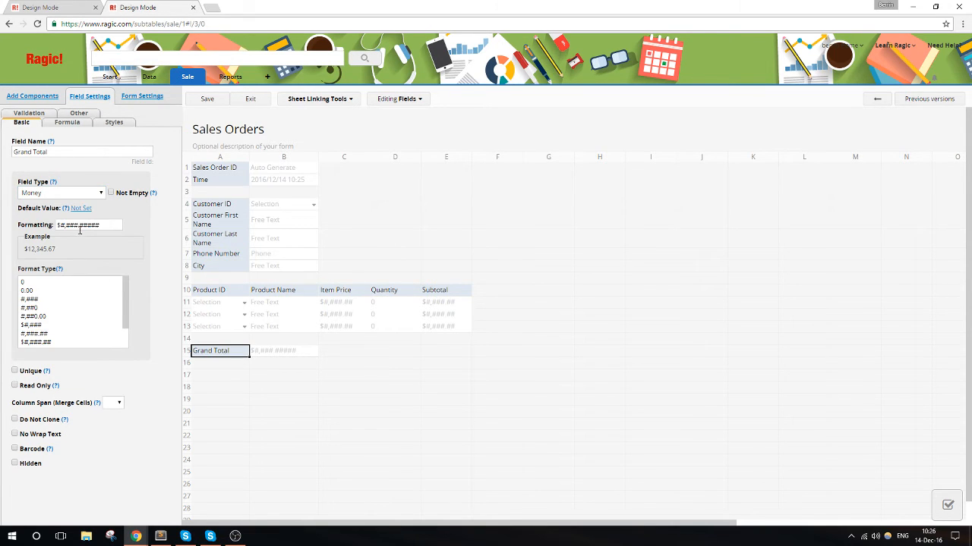
{"action": "left_click", "coordinate": [106, 225]}
{"action": "key", "text": "BackSpace"}
{"action": "key", "text": "BackSpace"}
{"action": "key", "text": "BackSpace"}
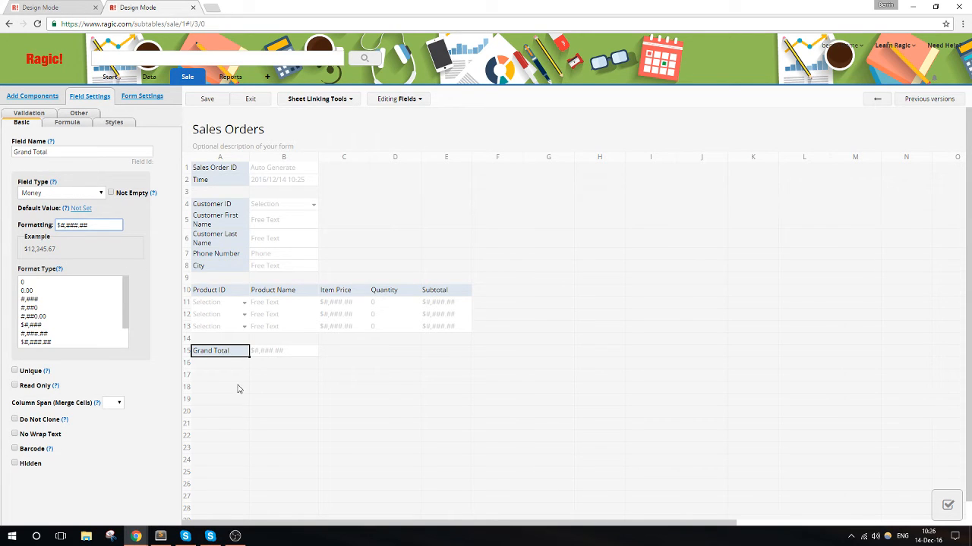
- Set the Subtotal formula to multiply Item Price (C10) by Quantity, and set the Grand Total formula to E10
{"action": "left_click", "coordinate": [432, 293]}
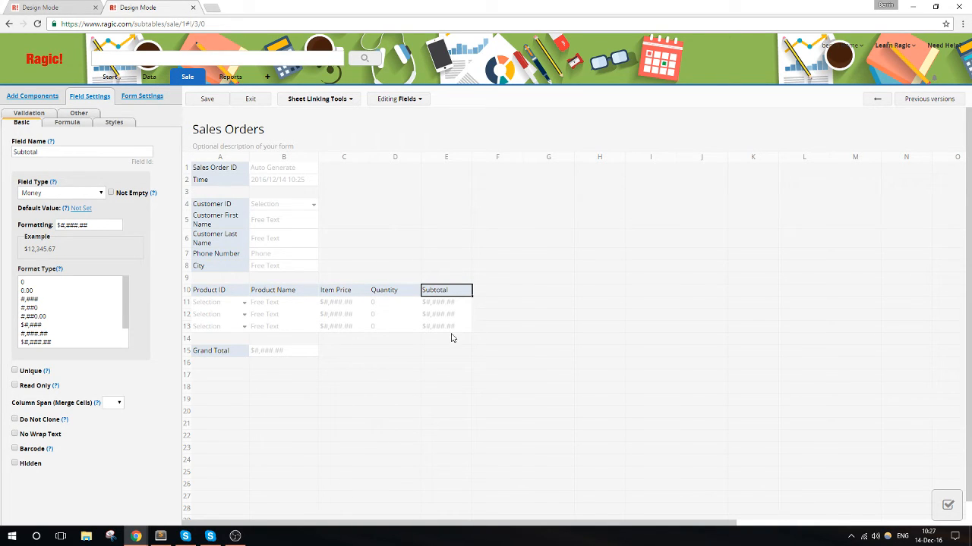
{"action": "left_click", "coordinate": [74, 124]}
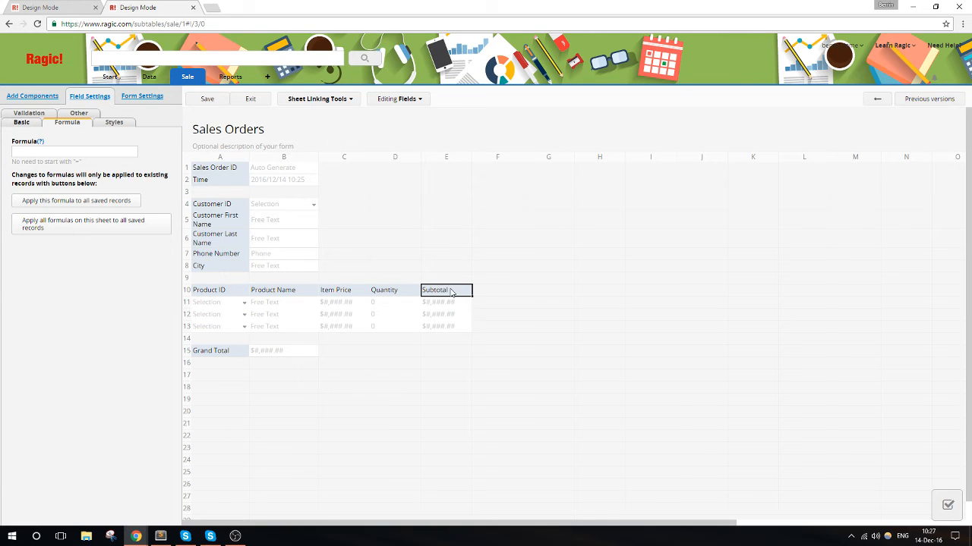
{"action": "left_click", "coordinate": [104, 153]}
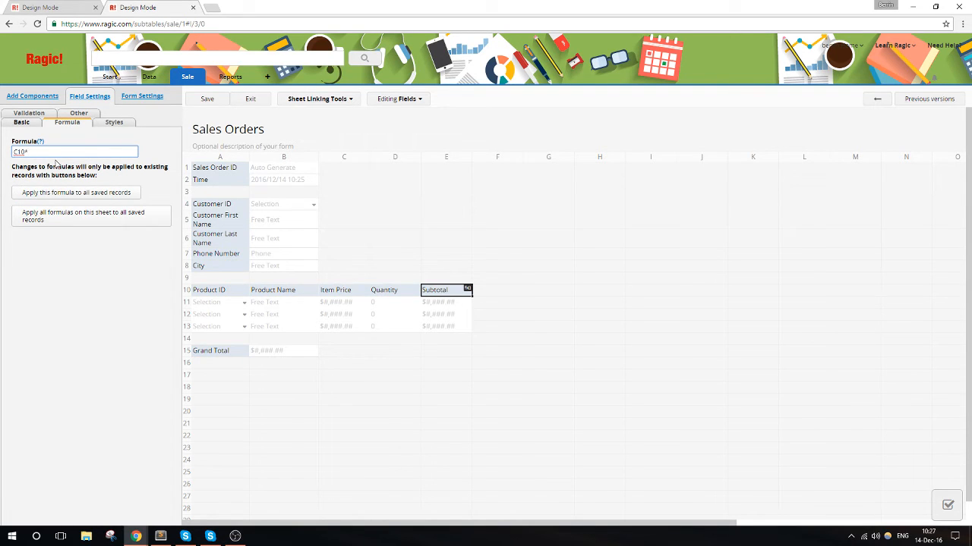
{"action": "type", "text": "D10"}
{"action": "left_click", "coordinate": [230, 352]}
{"action": "left_click", "coordinate": [63, 155]}
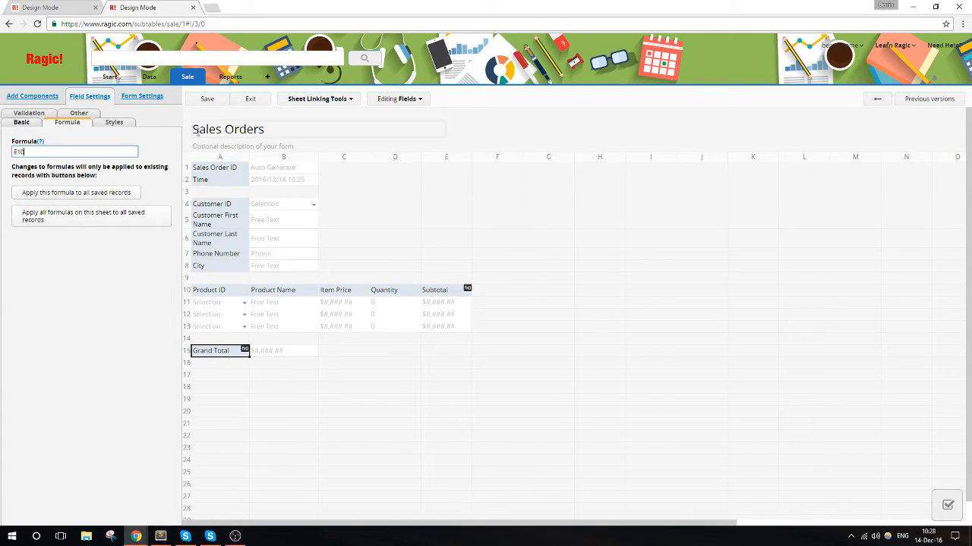
- Save the Sales Orders sheet design and exit design mode to return to the sales order record
{"action": "left_click", "coordinate": [207, 100]}
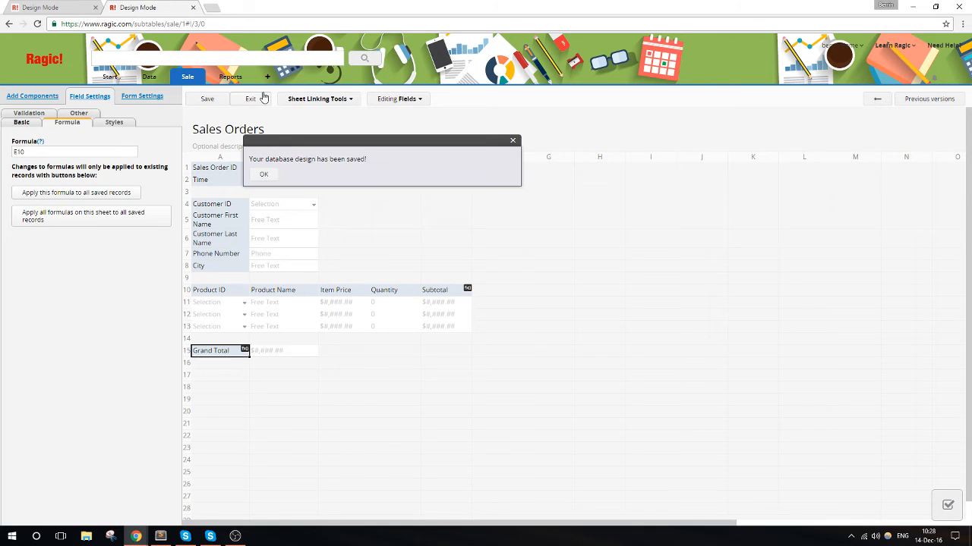
{"action": "left_click", "coordinate": [253, 99]}
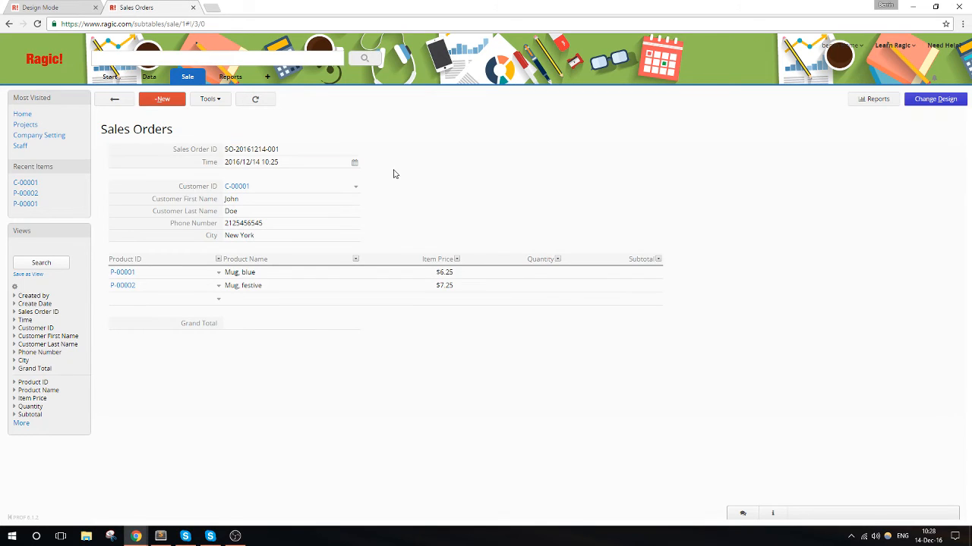
- Enter quantities of 2 for the blue mug and 5 for the festive mug, and save the sales order
{"action": "left_click", "coordinate": [548, 272]}
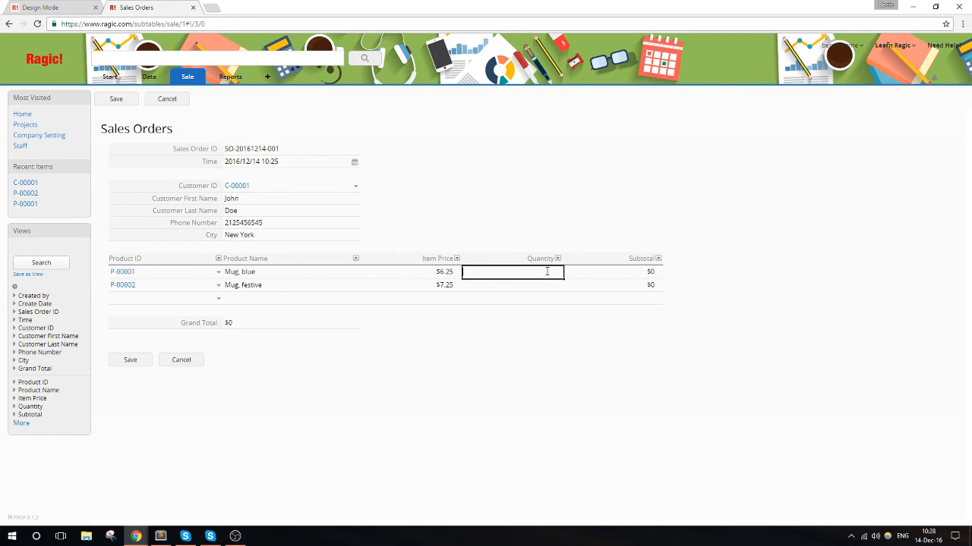
{"action": "type", "text": "2"}
{"action": "left_click", "coordinate": [541, 286]}
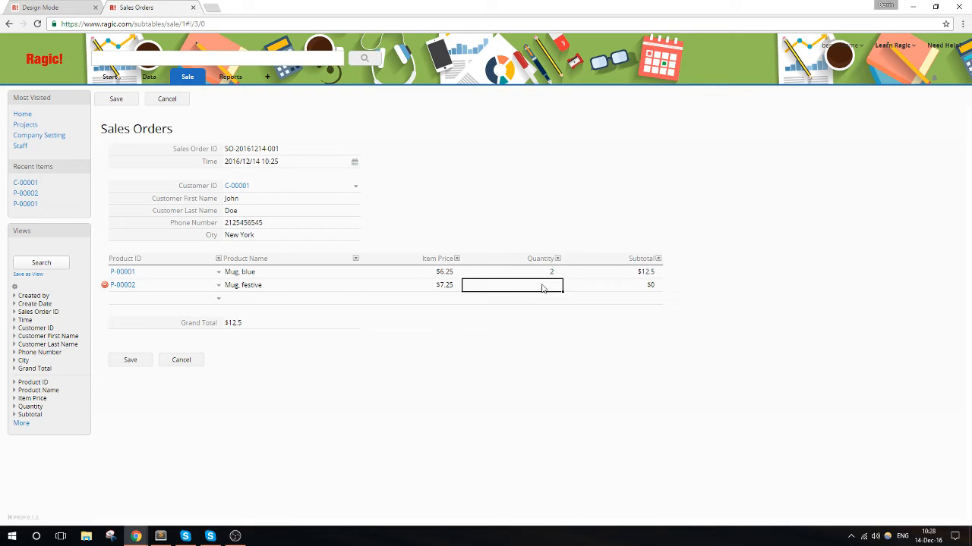
{"action": "type", "text": "5"}
{"action": "left_click", "coordinate": [660, 273]}
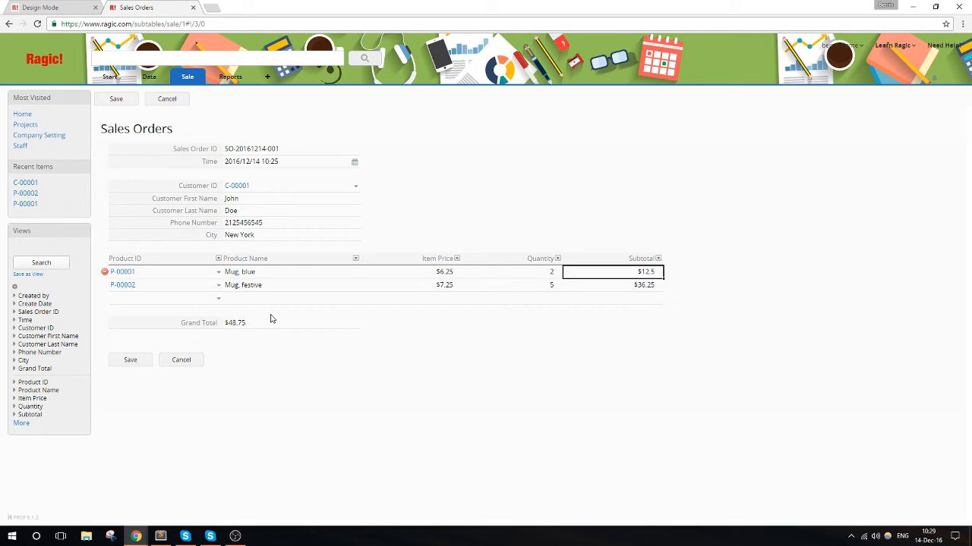
{"action": "left_click", "coordinate": [134, 359]}
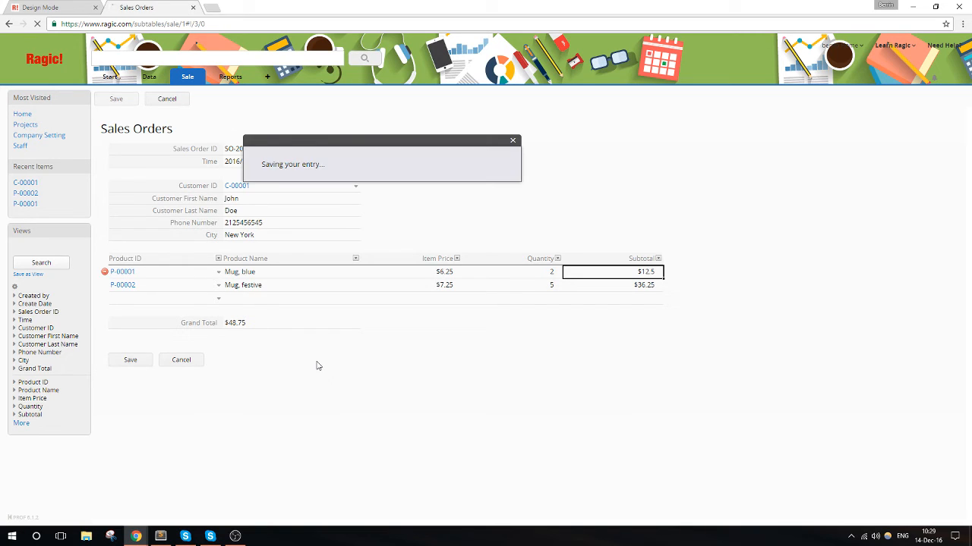
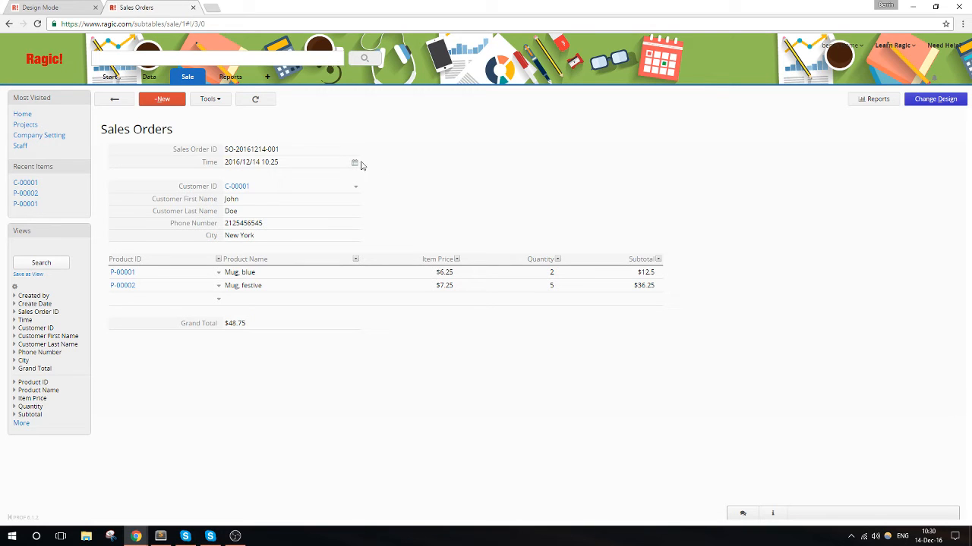
- Open the existing customer's record in the Customers sheet and switch the sheet to design mode
{"action": "mouse_move", "coordinate": [186, 77]}
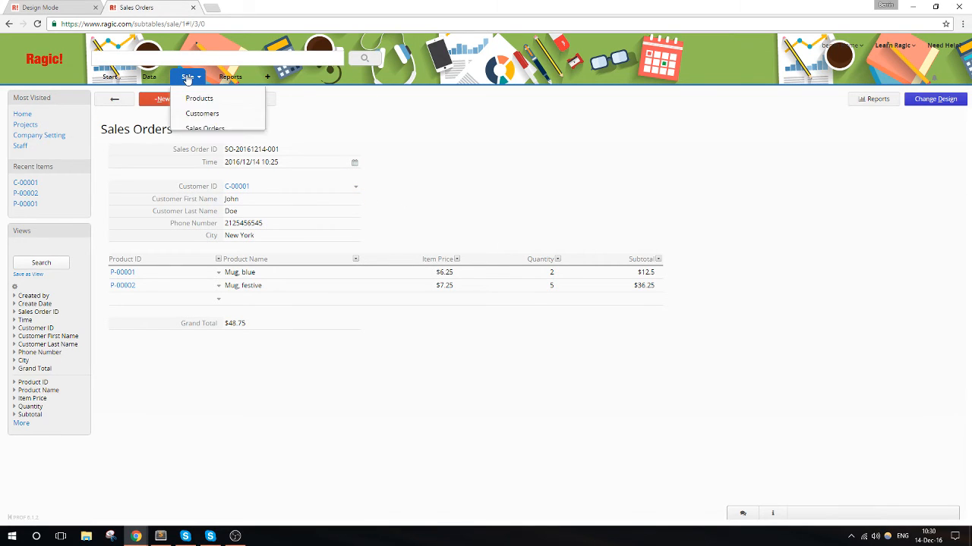
{"action": "left_click", "coordinate": [199, 114]}
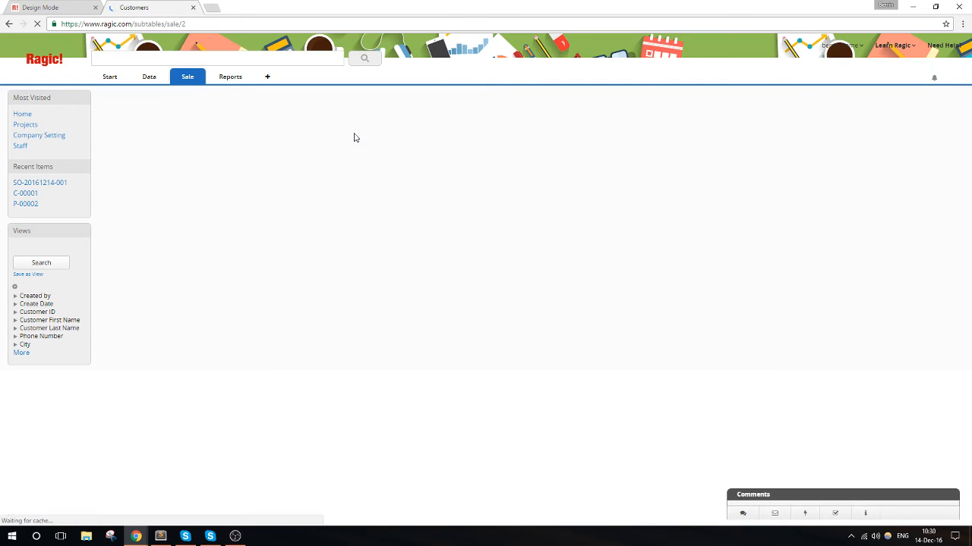
{"action": "left_click", "coordinate": [369, 163]}
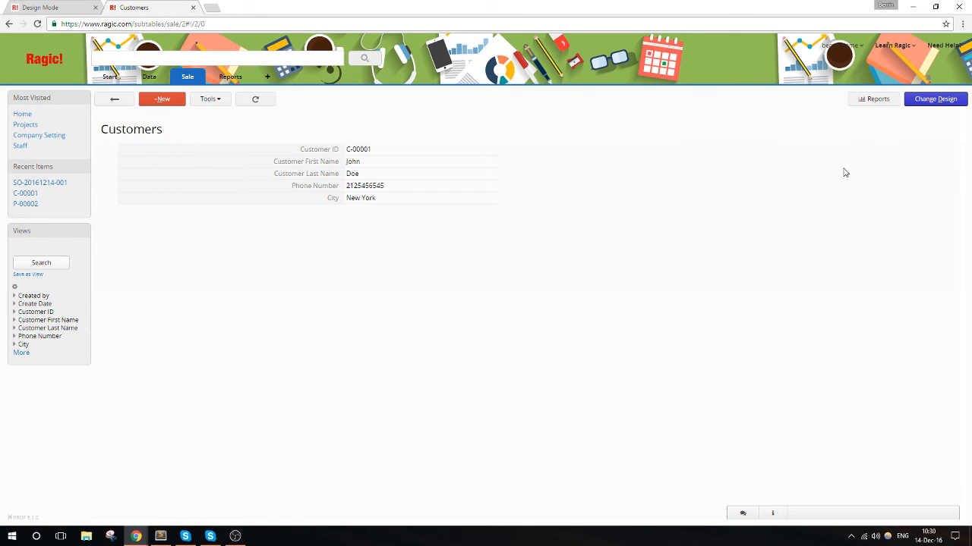
{"action": "left_click", "coordinate": [936, 101]}
- Place a reference subtable linked to Sales Orders through Customer ID at cell A7, below the customer fields
{"action": "left_click", "coordinate": [333, 105]}
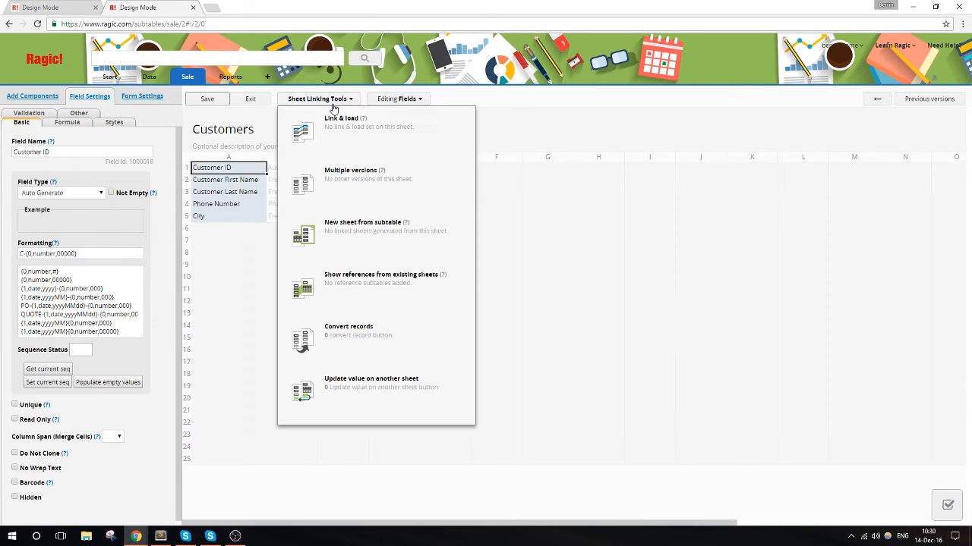
{"action": "left_click", "coordinate": [403, 293]}
{"action": "left_click_drag", "start_coordinate": [427, 171], "coordinate": [544, 174]}
{"action": "left_click", "coordinate": [456, 192]}
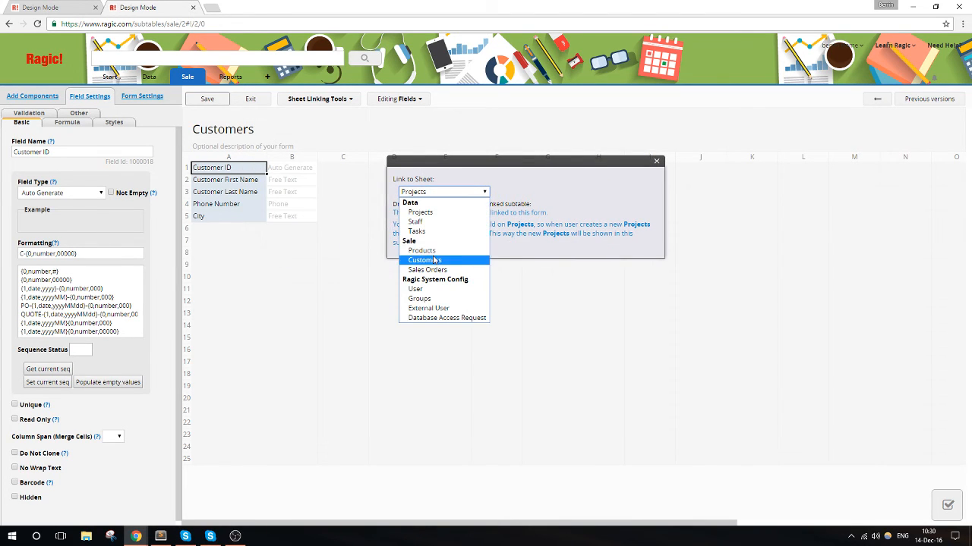
{"action": "left_click", "coordinate": [431, 269]}
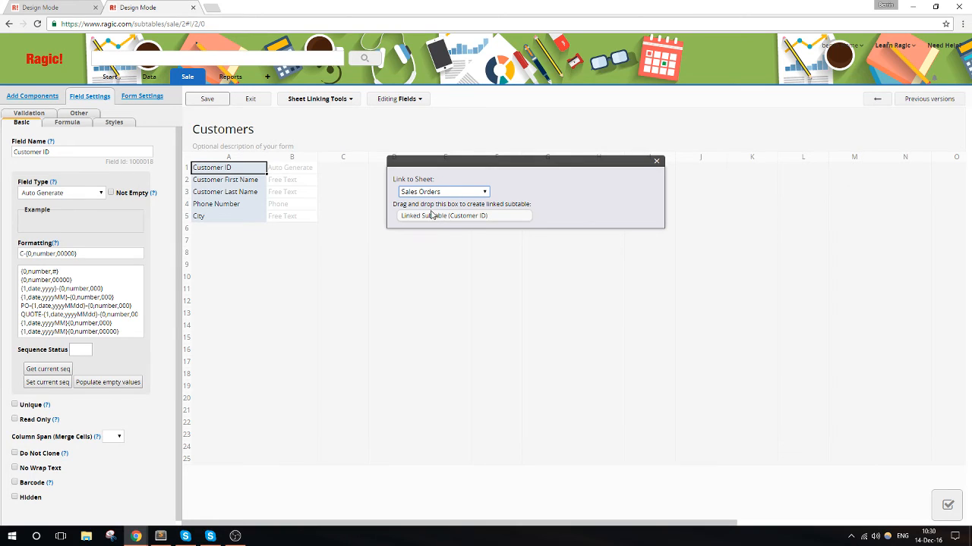
{"action": "left_click_drag", "start_coordinate": [425, 220], "coordinate": [210, 249]}
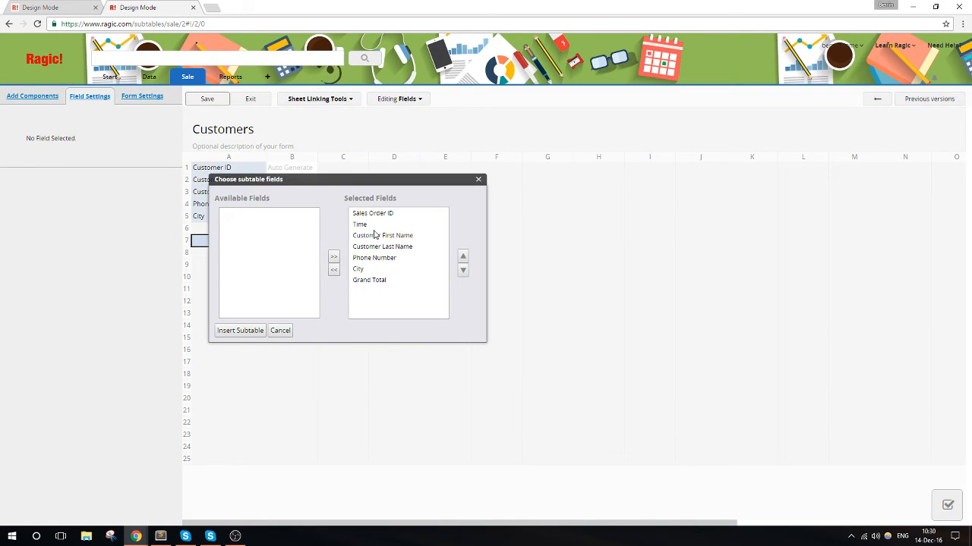
- Exclude Customer First Name, Customer Last Name, Phone Number and City from the linked subtable, insert it, and exit design mode
{"action": "left_click_drag", "start_coordinate": [375, 235], "coordinate": [371, 269]}
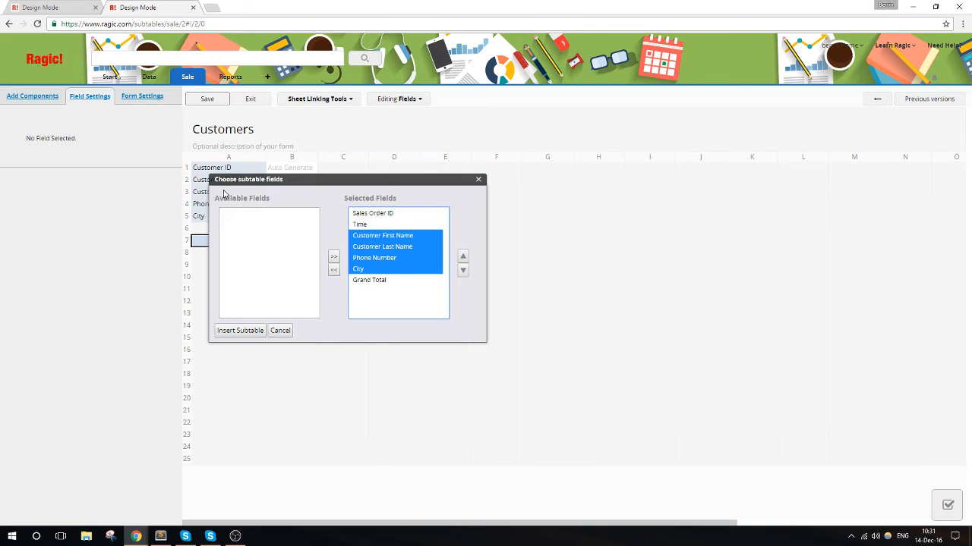
{"action": "left_click", "coordinate": [333, 269]}
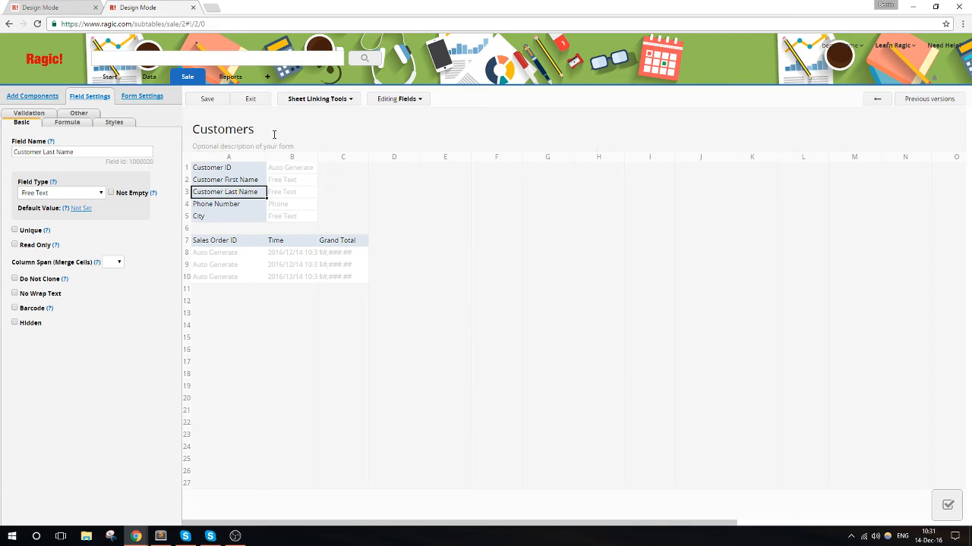
{"action": "left_click", "coordinate": [254, 100]}
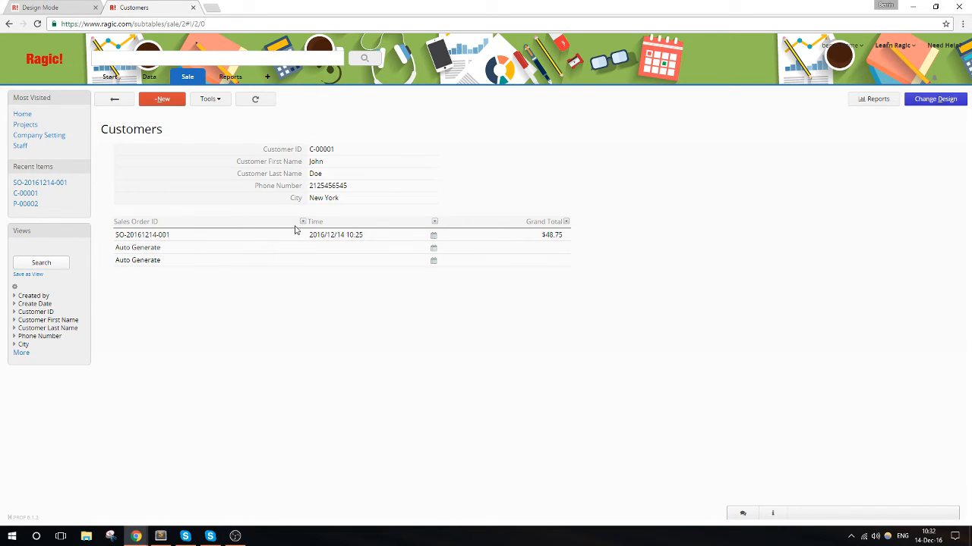
- Preview the linked sales order from the customer's subtable, and open its full record in the Sales Orders sheet
{"action": "left_click", "coordinate": [152, 237]}
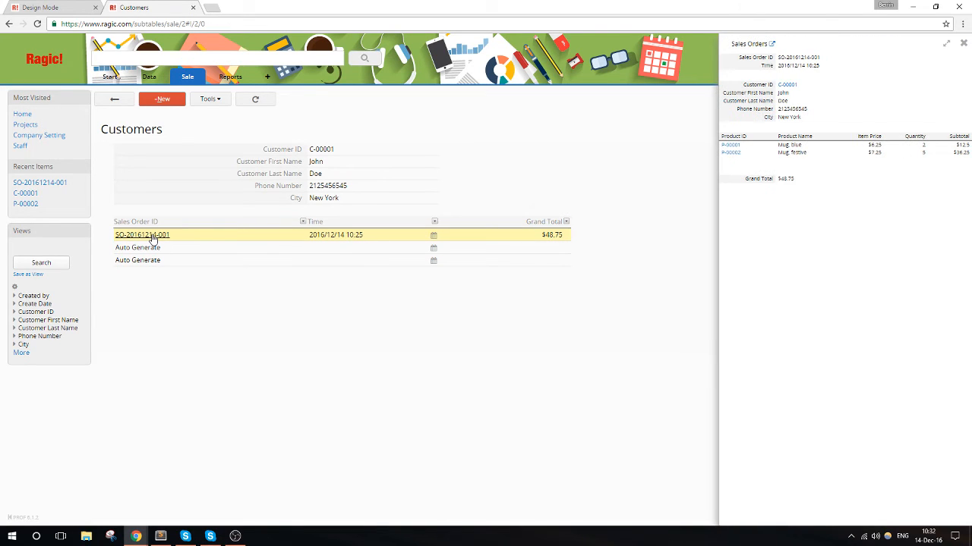
{"action": "left_click", "coordinate": [227, 201]}
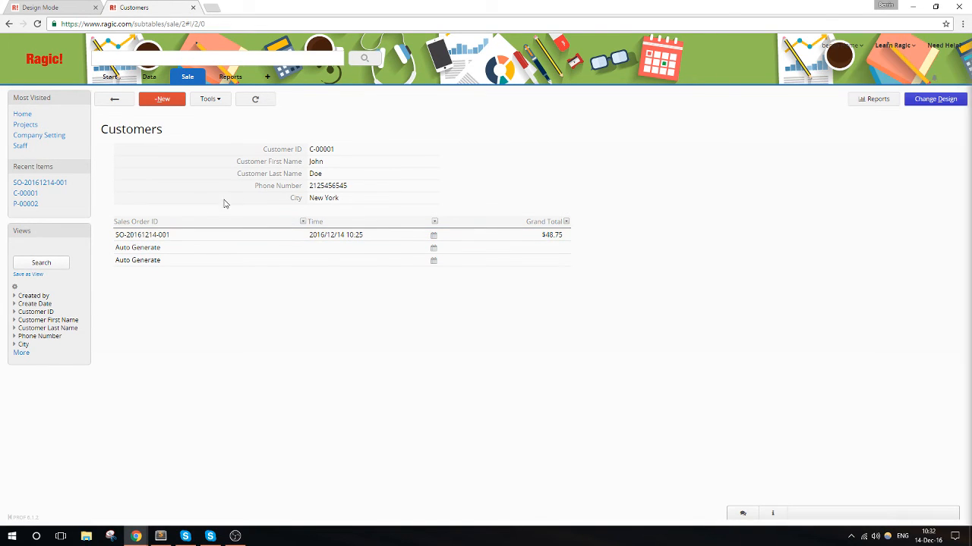
{"action": "left_click", "coordinate": [151, 239]}
{"action": "left_click", "coordinate": [150, 239]}
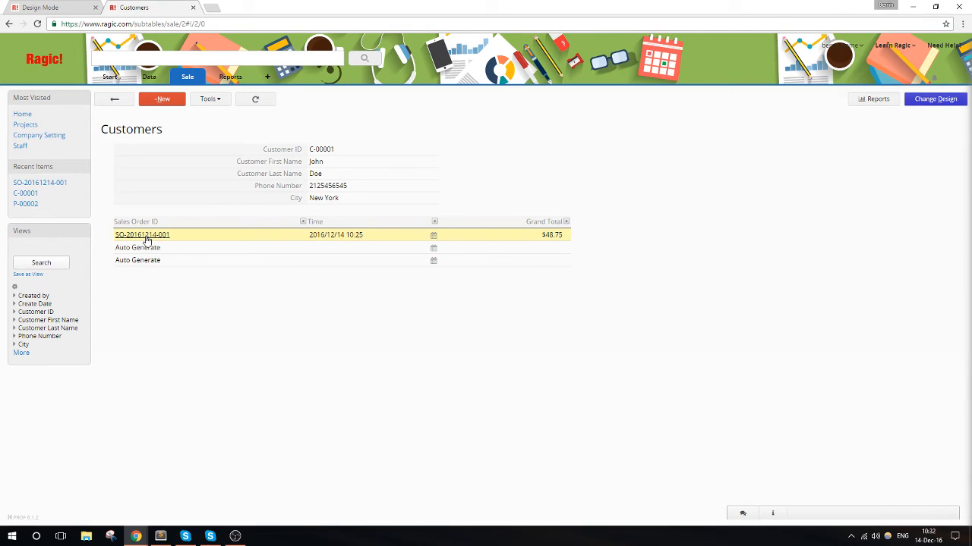
{"action": "left_click", "coordinate": [147, 238]}
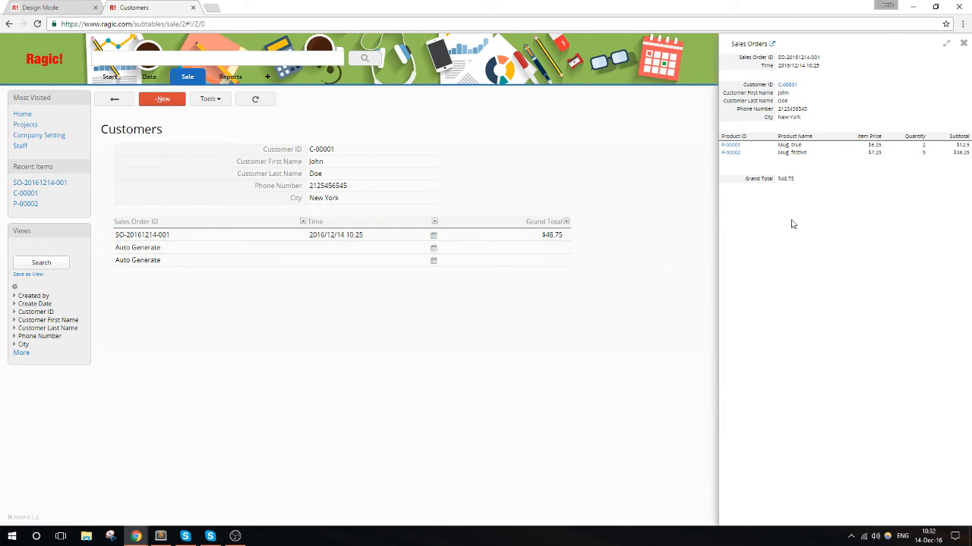
{"action": "left_click", "coordinate": [773, 44]}
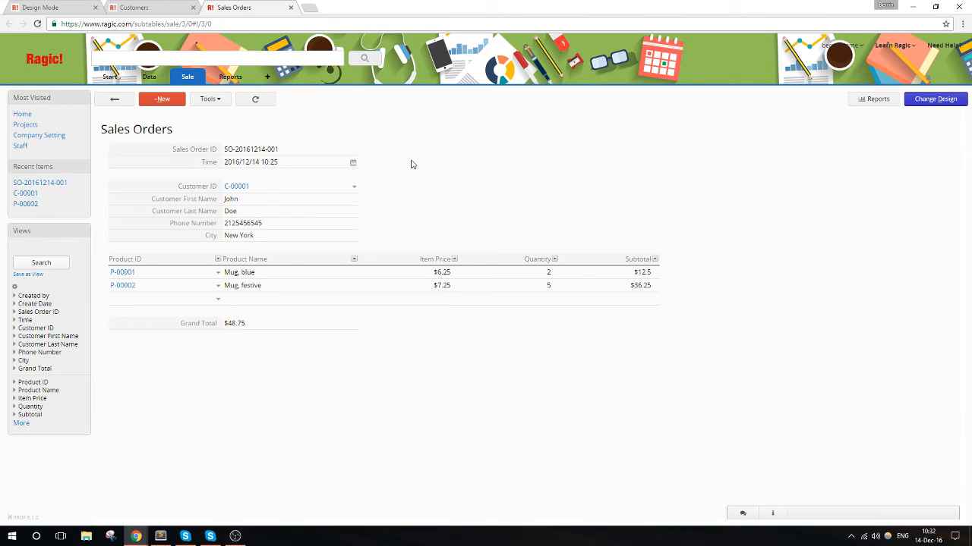
- View the list of all sales orders and reopen the existing order from it
{"action": "left_click", "coordinate": [115, 100]}
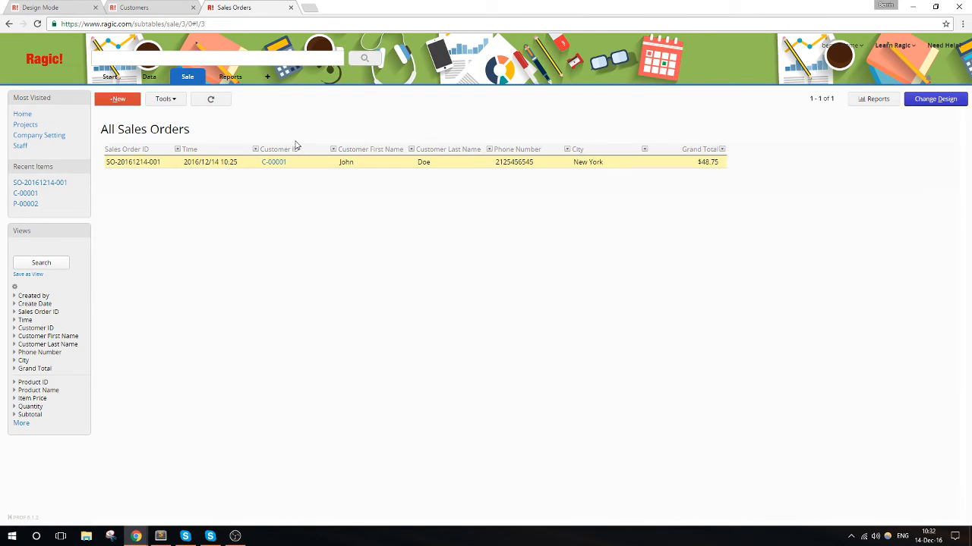
{"action": "left_click", "coordinate": [314, 167]}
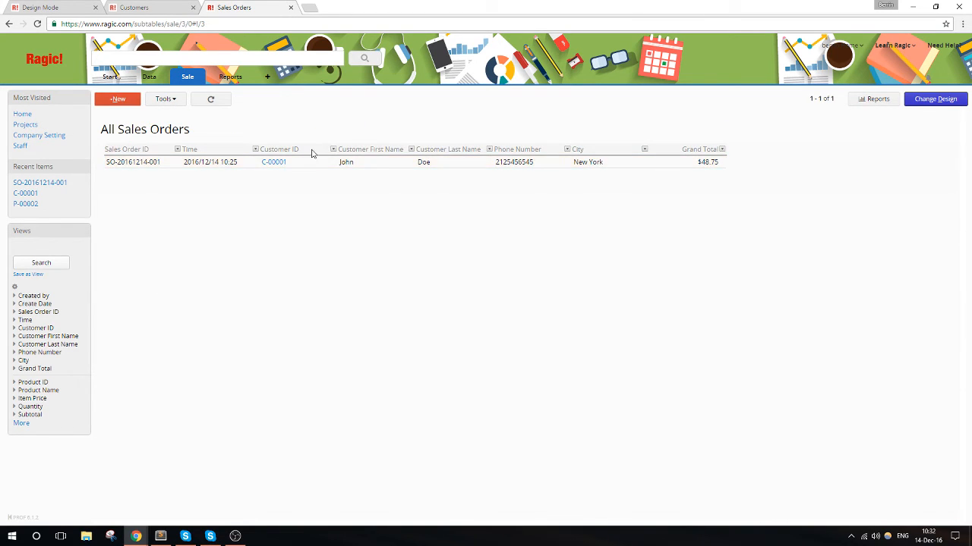
{"action": "left_click", "coordinate": [319, 163]}
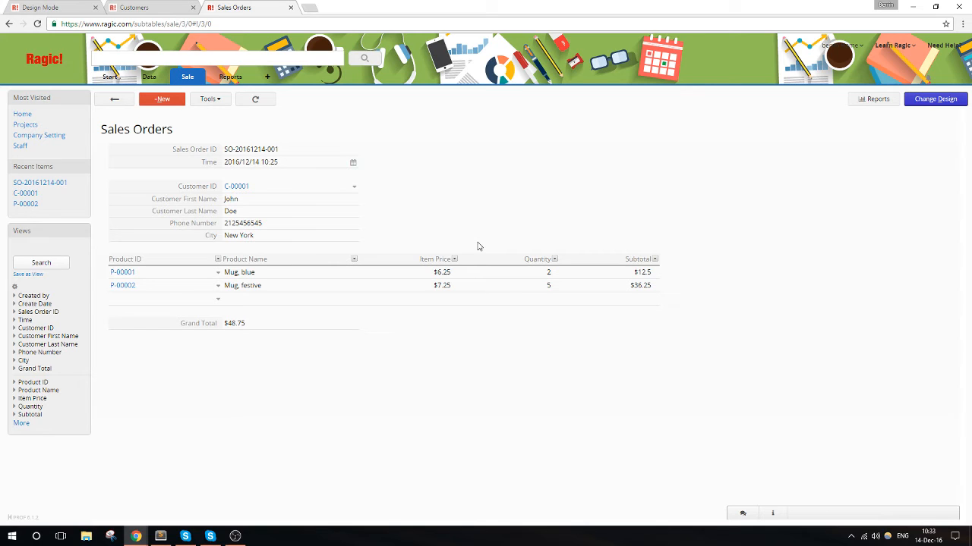
- Open the customer's record in the Customers sheet to examine its linked sales orders subtable
{"action": "mouse_move", "coordinate": [186, 89]}
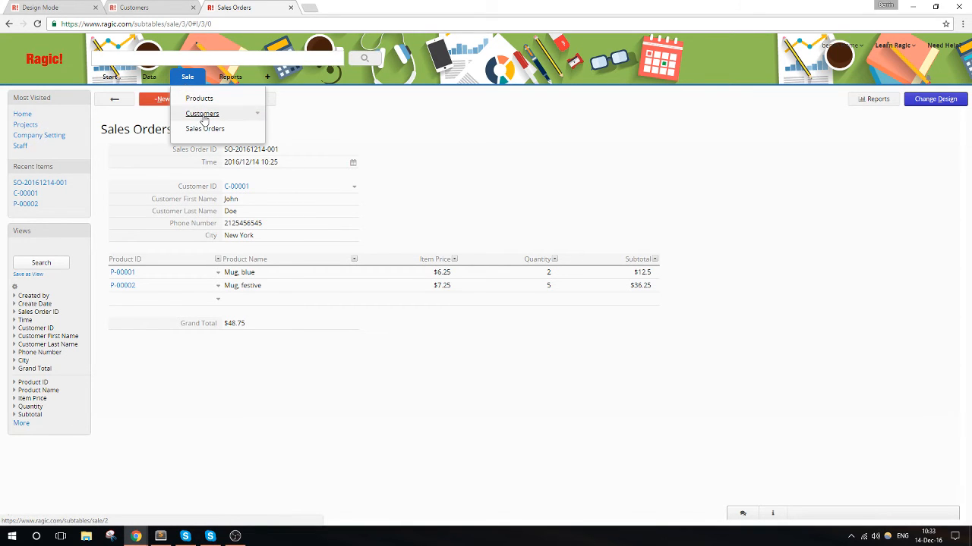
{"action": "left_click", "coordinate": [204, 118]}
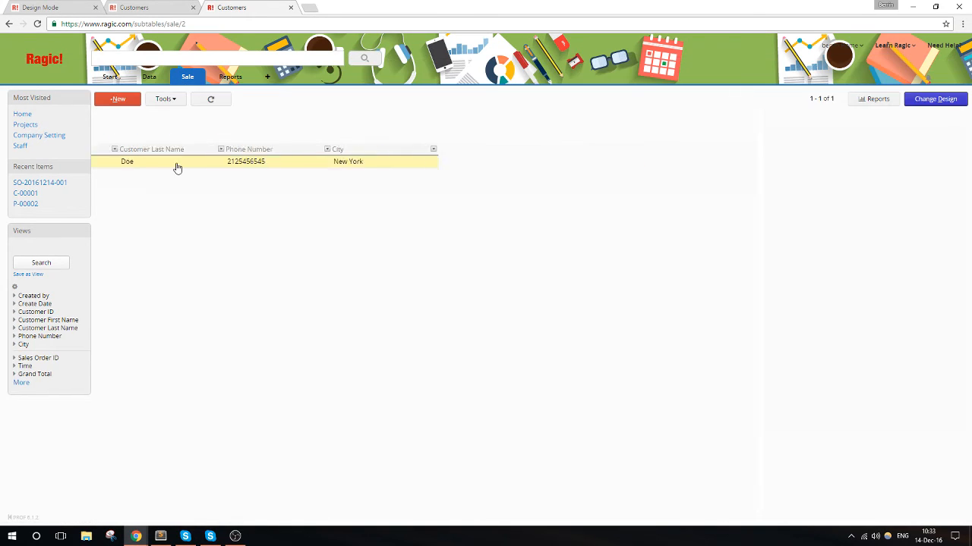
{"action": "left_click", "coordinate": [175, 164]}
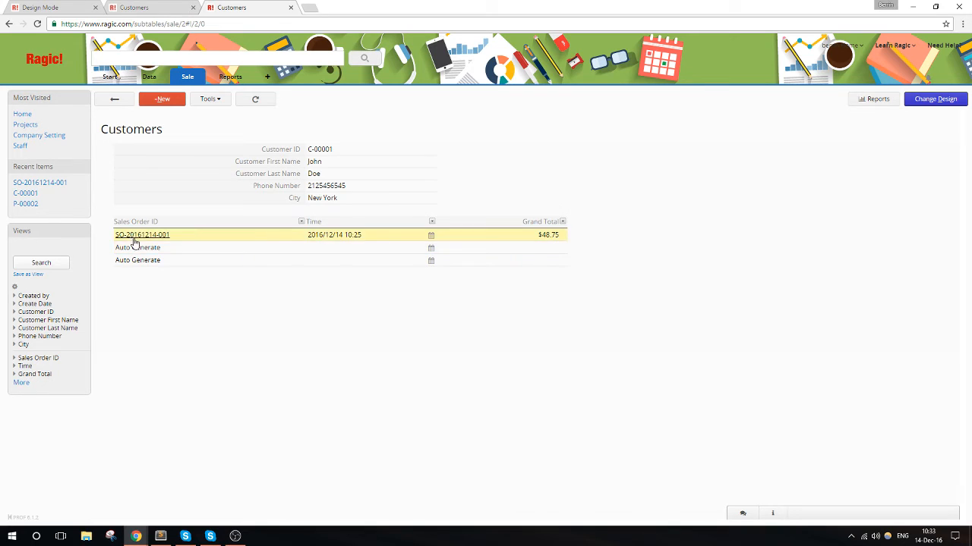
- Create a new sales order in the Sales Orders sheet and select the existing customer's ID
{"action": "mouse_move", "coordinate": [189, 78]}
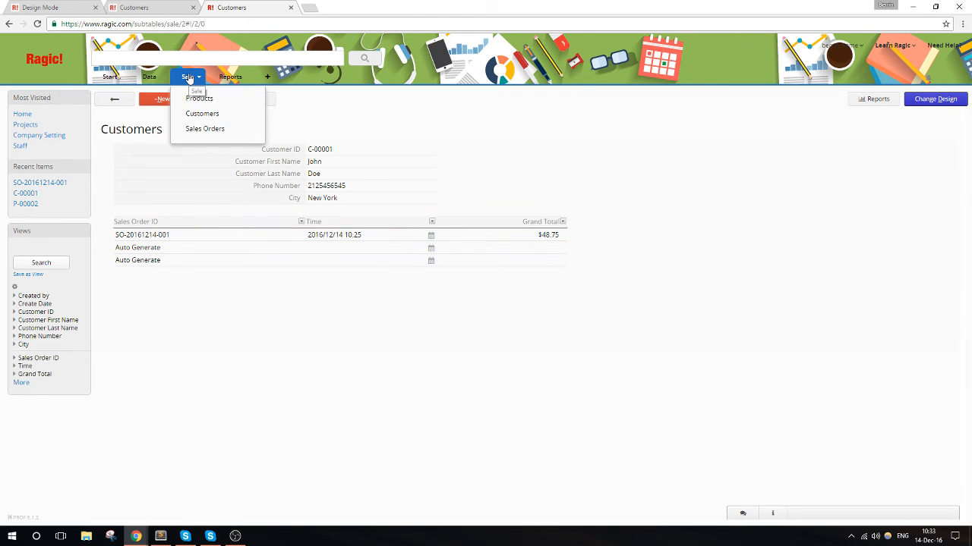
{"action": "left_click", "coordinate": [191, 128]}
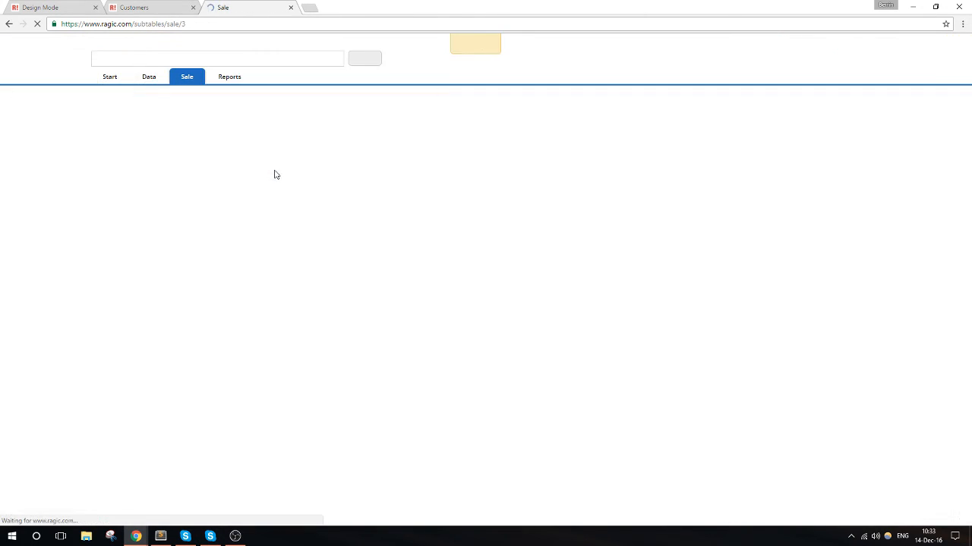
{"action": "left_click", "coordinate": [118, 98]}
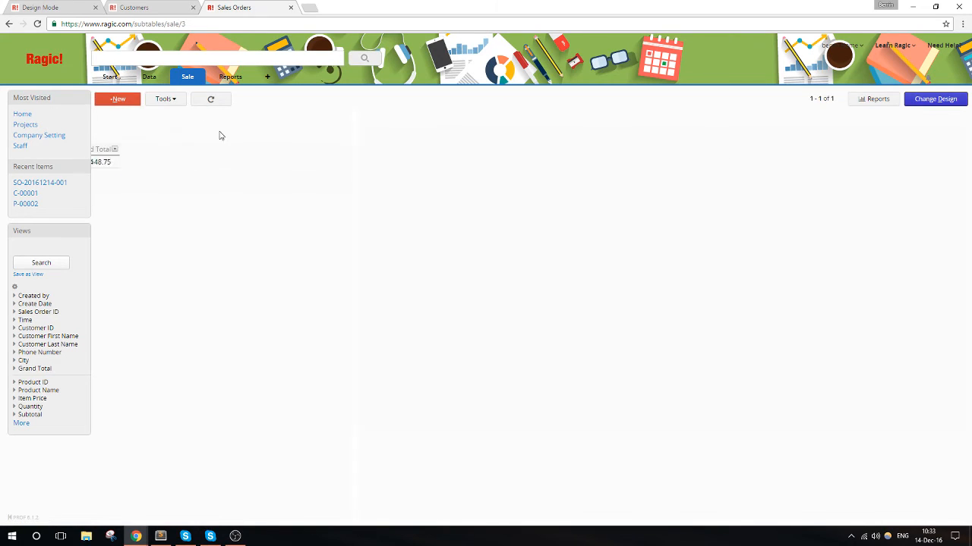
{"action": "left_click", "coordinate": [330, 188]}
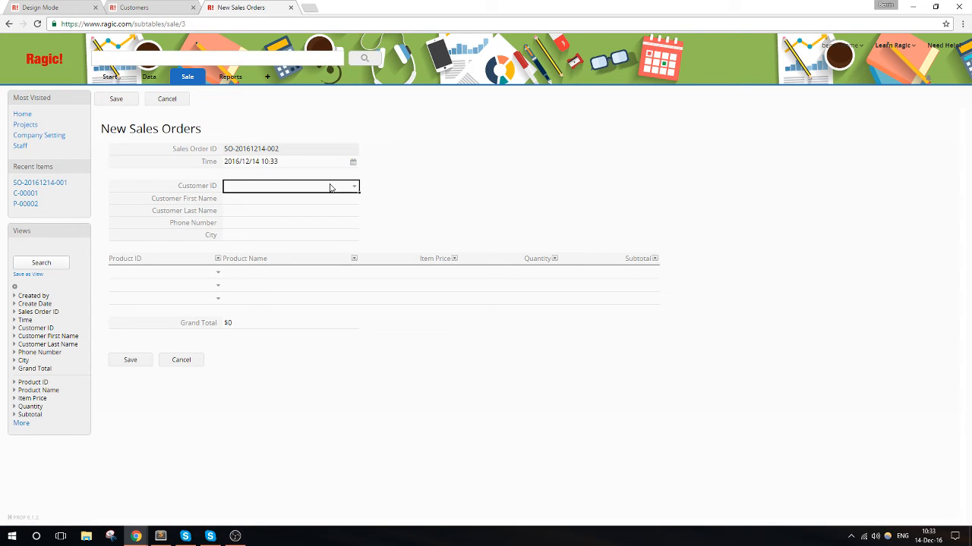
{"action": "type", "text": "C-"}
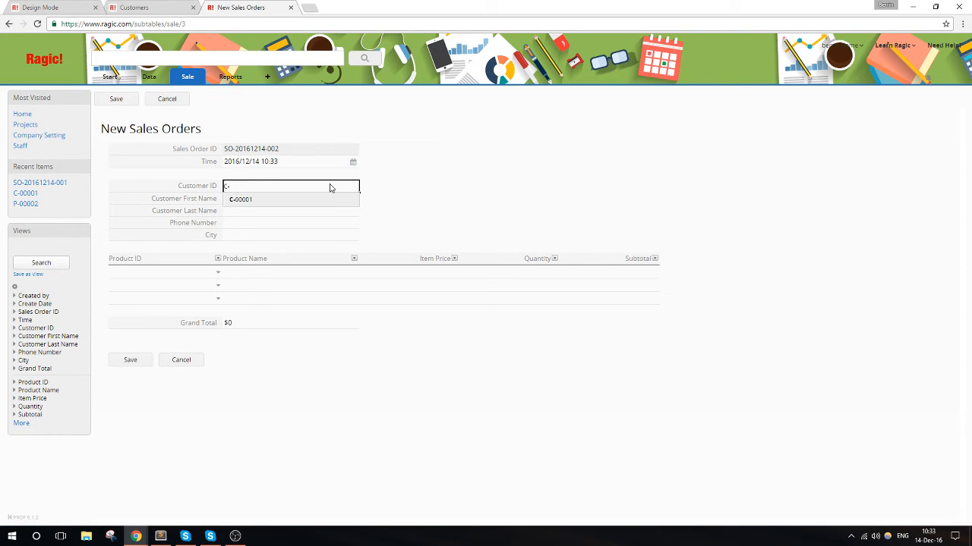
{"action": "left_click", "coordinate": [319, 201]}
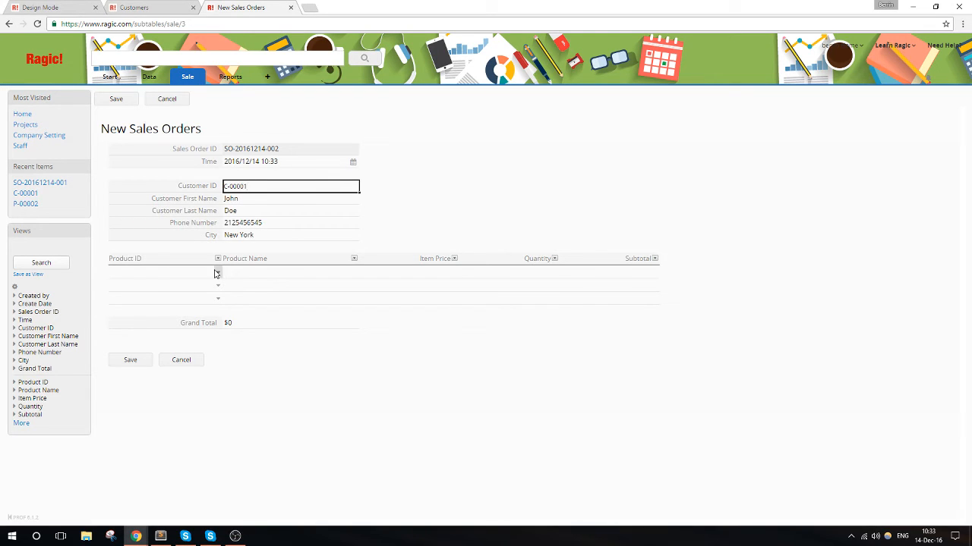
- Add the festive mug (P-00002) with a quantity of 12 to the order and save it
{"action": "left_click", "coordinate": [216, 274]}
{"action": "left_click", "coordinate": [213, 179]}
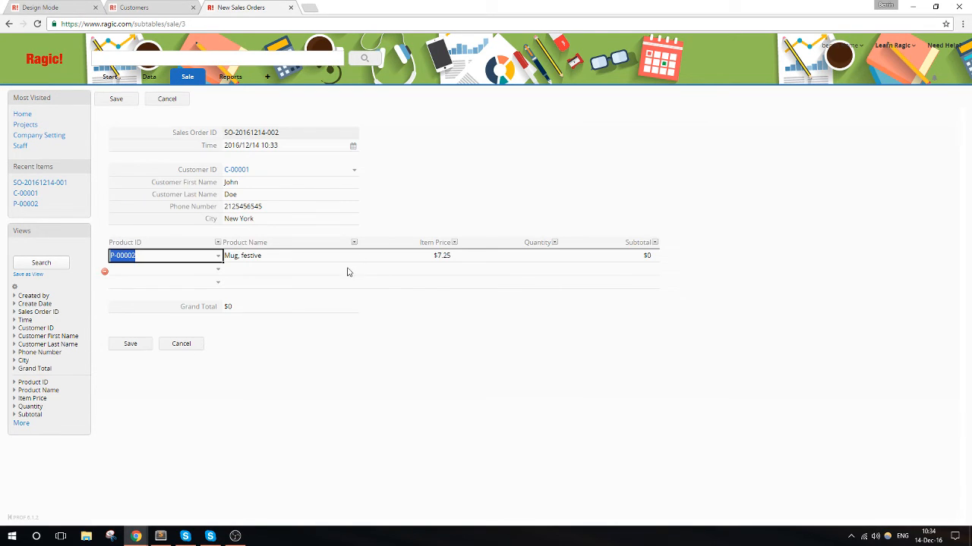
{"action": "left_click", "coordinate": [528, 259]}
{"action": "type", "text": "12"}
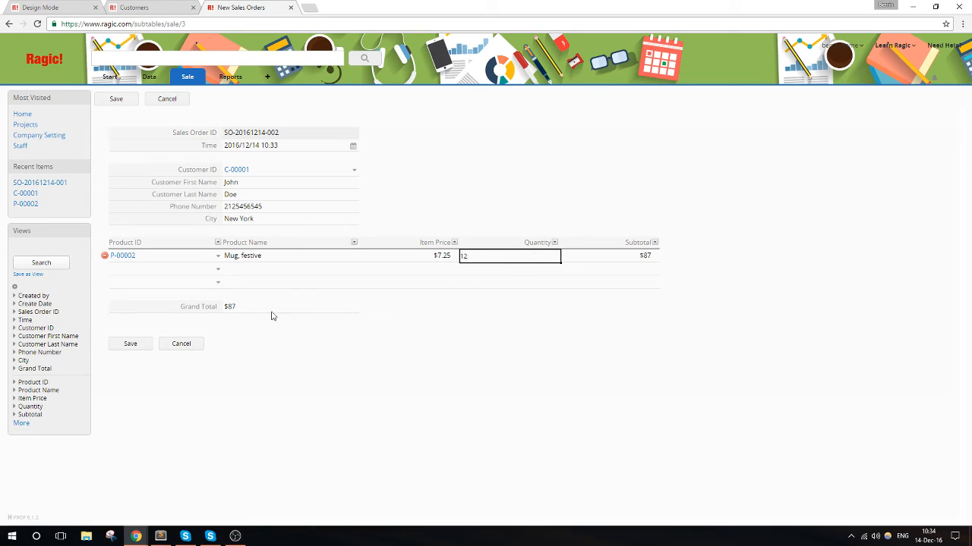
{"action": "left_click", "coordinate": [144, 348]}
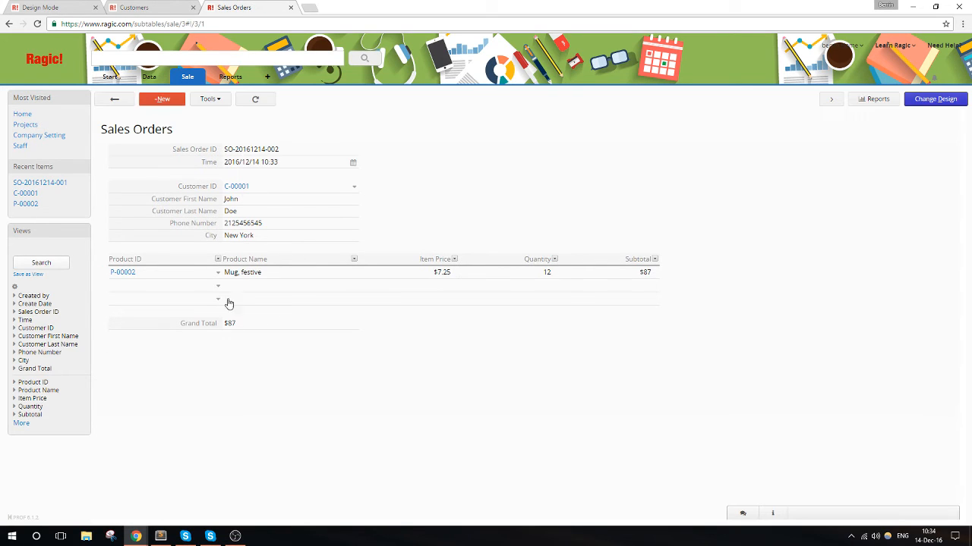
- Check the new order in the customer's linked subtable, and reopen the customer's record from the list of all customers
{"action": "mouse_move", "coordinate": [197, 80]}
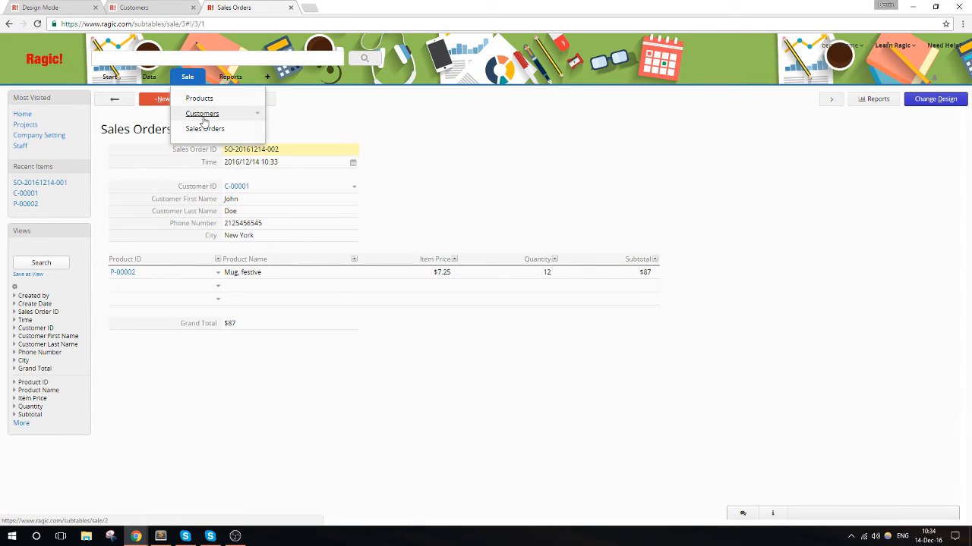
{"action": "left_click", "coordinate": [202, 116]}
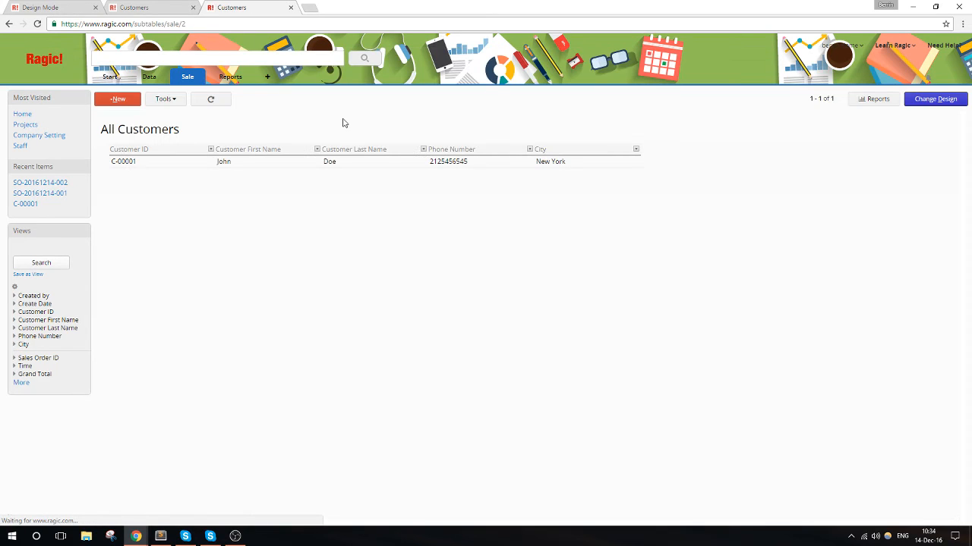
{"action": "left_click", "coordinate": [296, 161]}
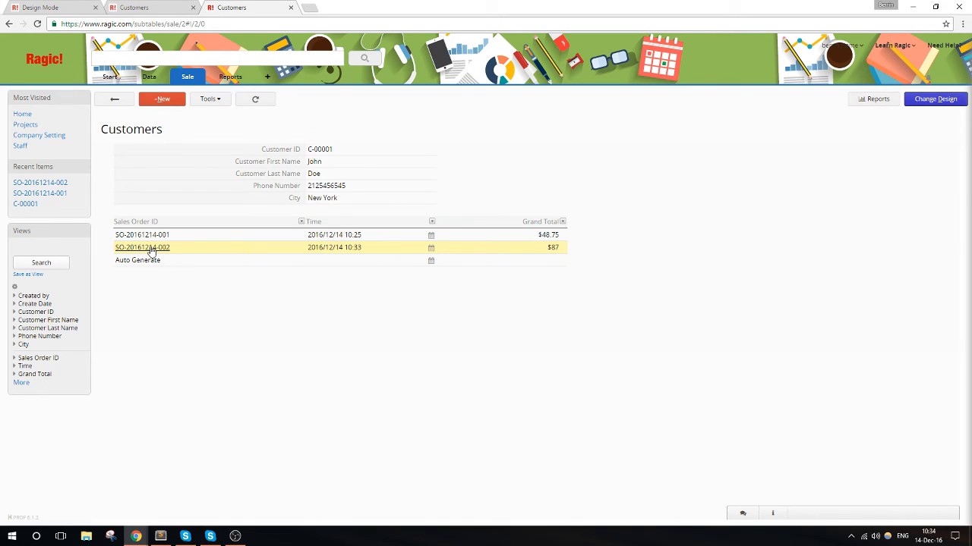
{"action": "mouse_move", "coordinate": [151, 251]}
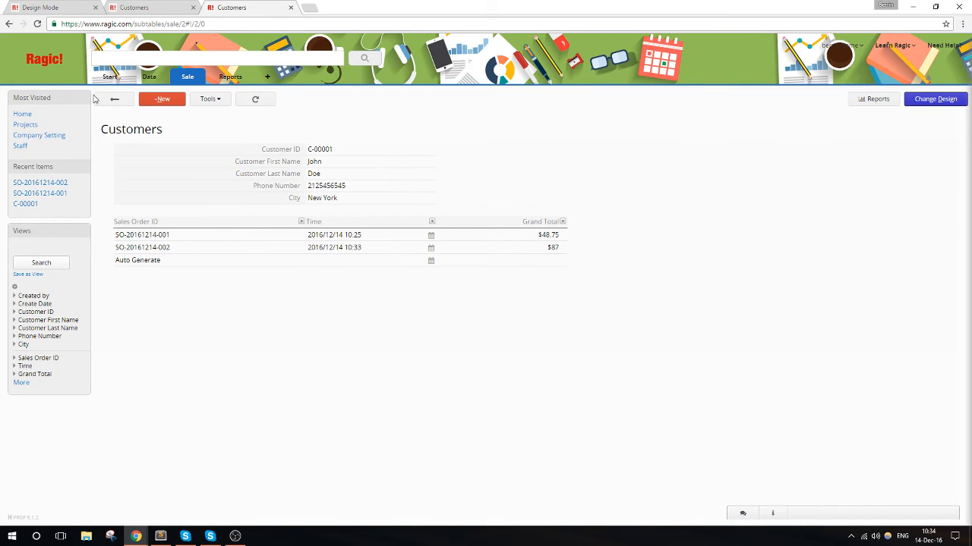
{"action": "left_click", "coordinate": [115, 99]}
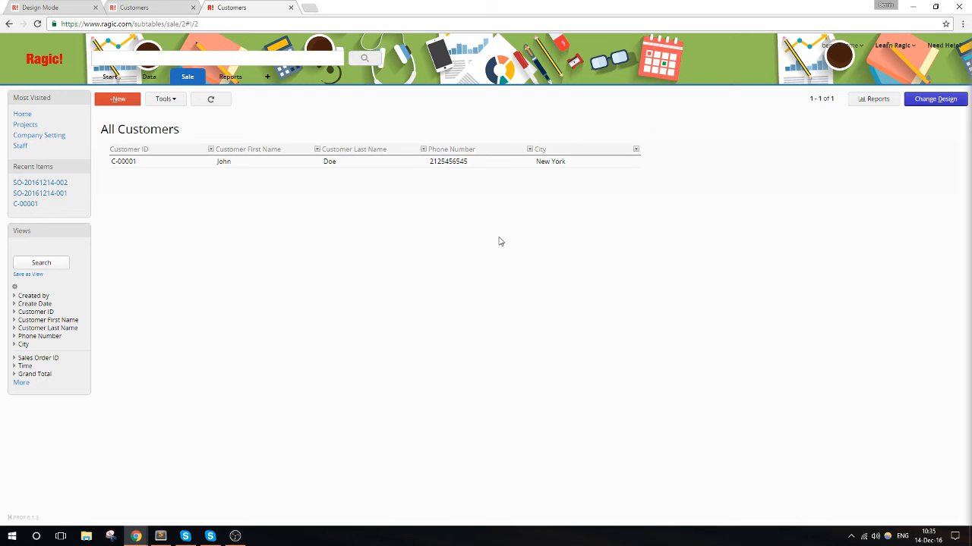
{"action": "left_click", "coordinate": [387, 161]}
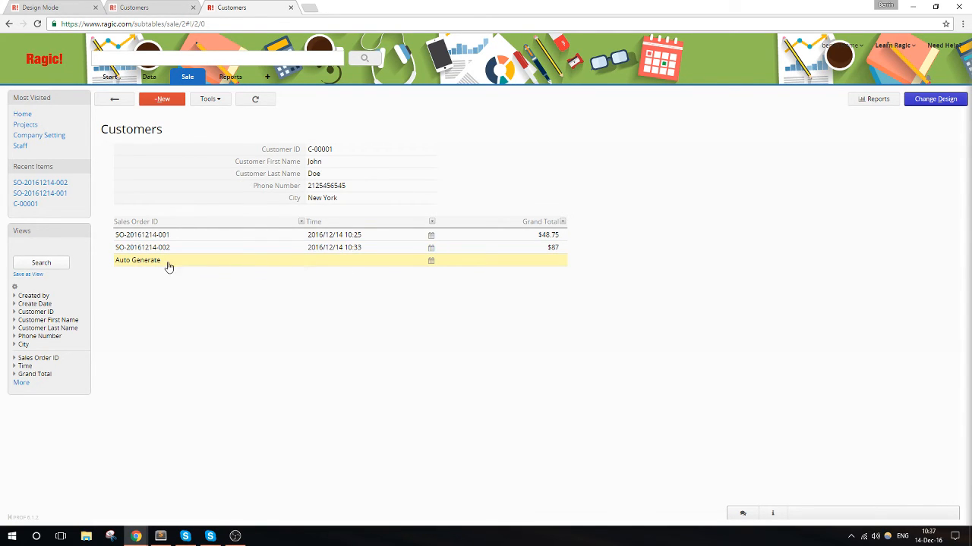
- Open the blue mug's record (P-00001) in the Products sheet to examine its fields
{"action": "mouse_move", "coordinate": [185, 83]}
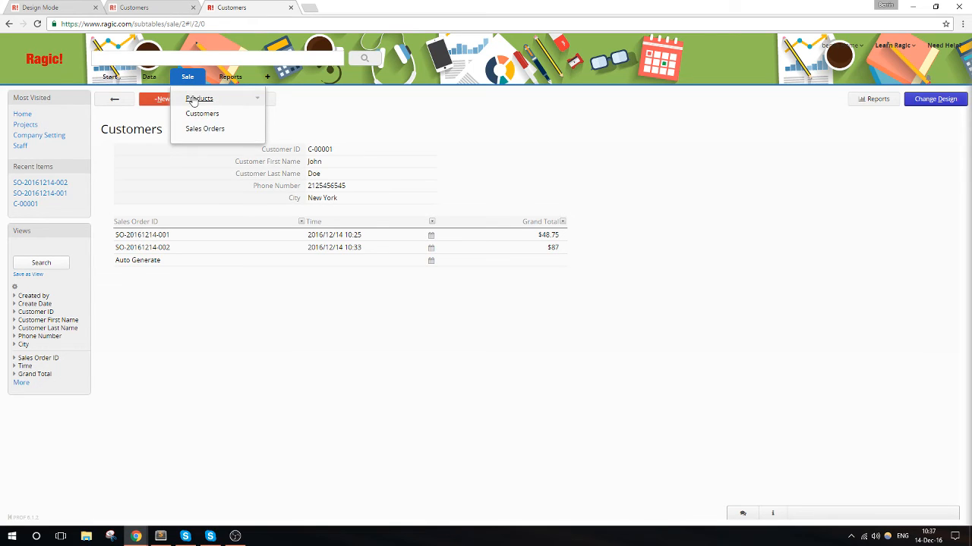
{"action": "left_click", "coordinate": [191, 100]}
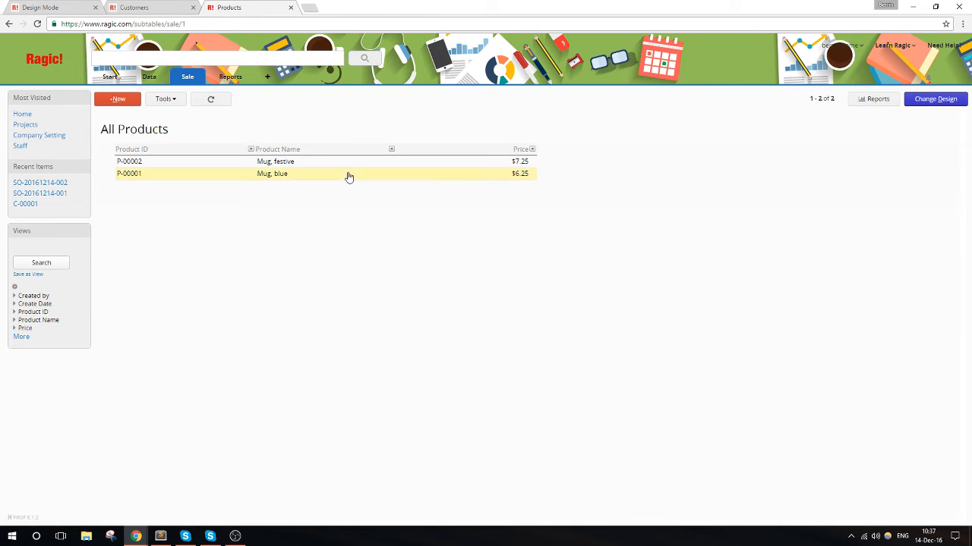
{"action": "left_click", "coordinate": [348, 175]}
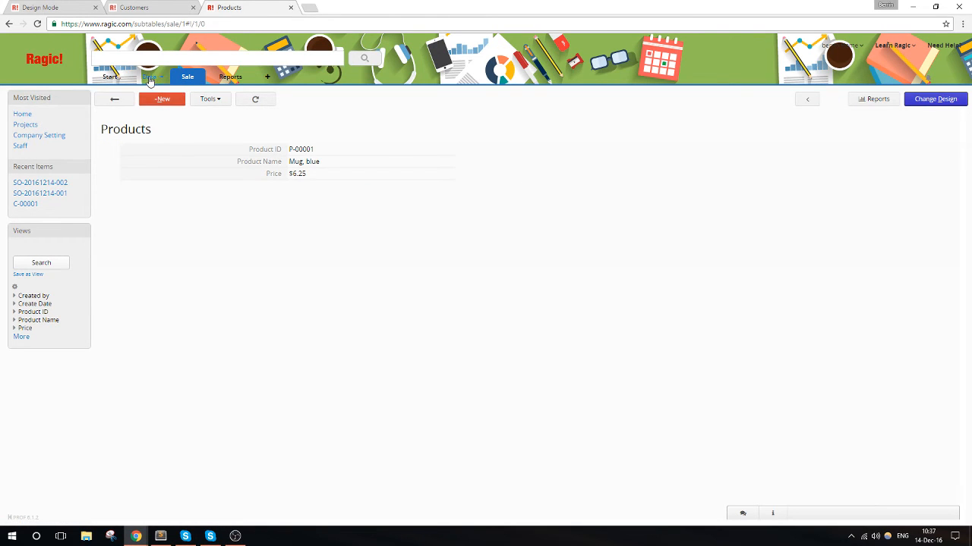
- Open the iOS App project in the Projects sheet and add a task named "Posting to the app store"
{"action": "mouse_move", "coordinate": [148, 77]}
{"action": "left_click", "coordinate": [154, 98]}
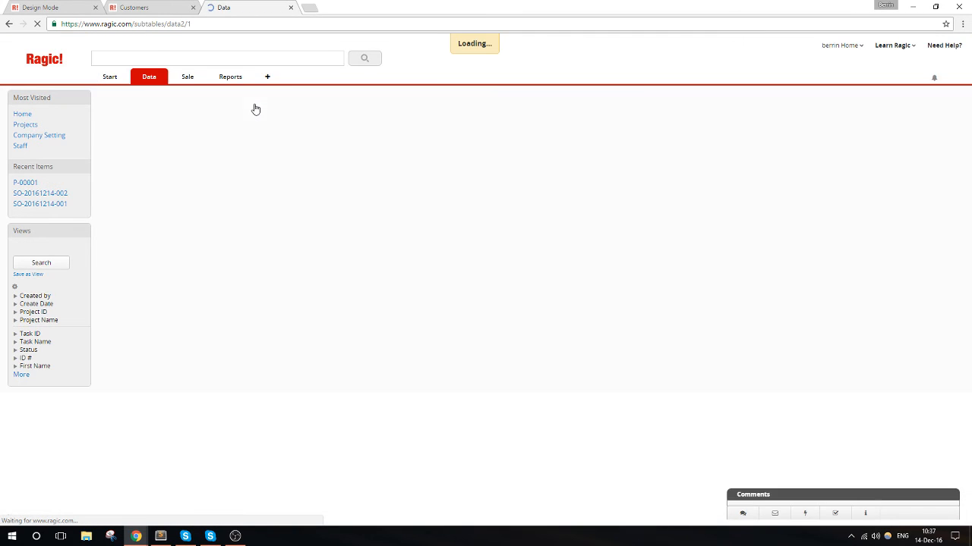
{"action": "left_click", "coordinate": [217, 162]}
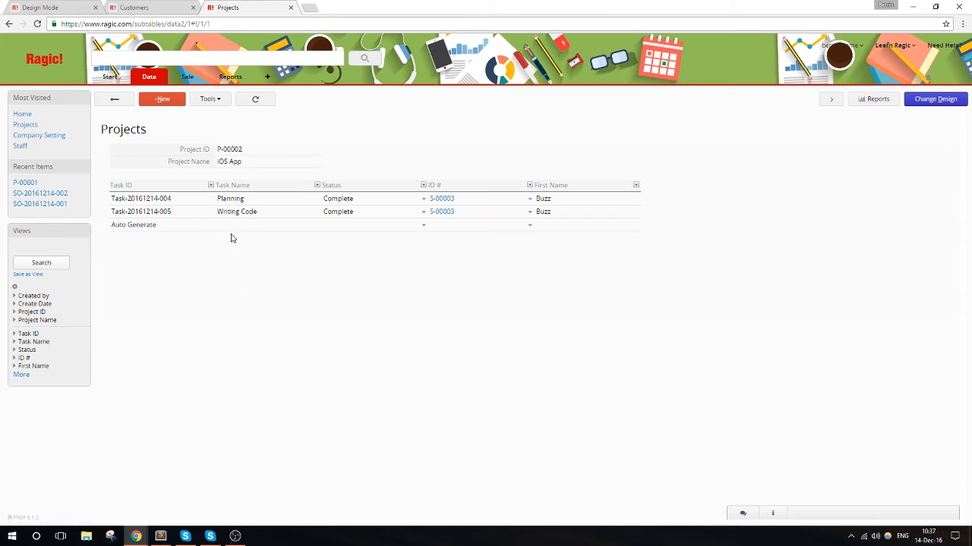
{"action": "left_click", "coordinate": [260, 227]}
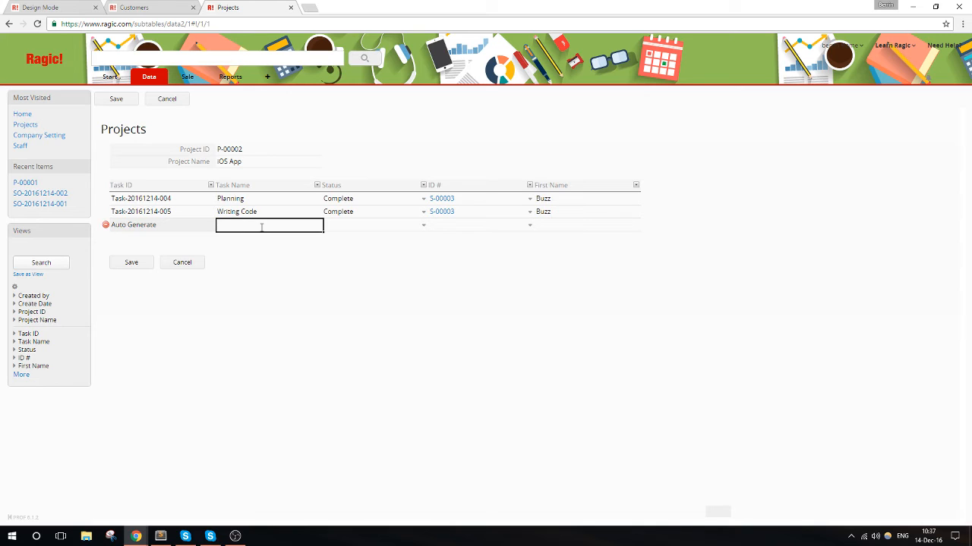
{"action": "type", "text": "Posting"}
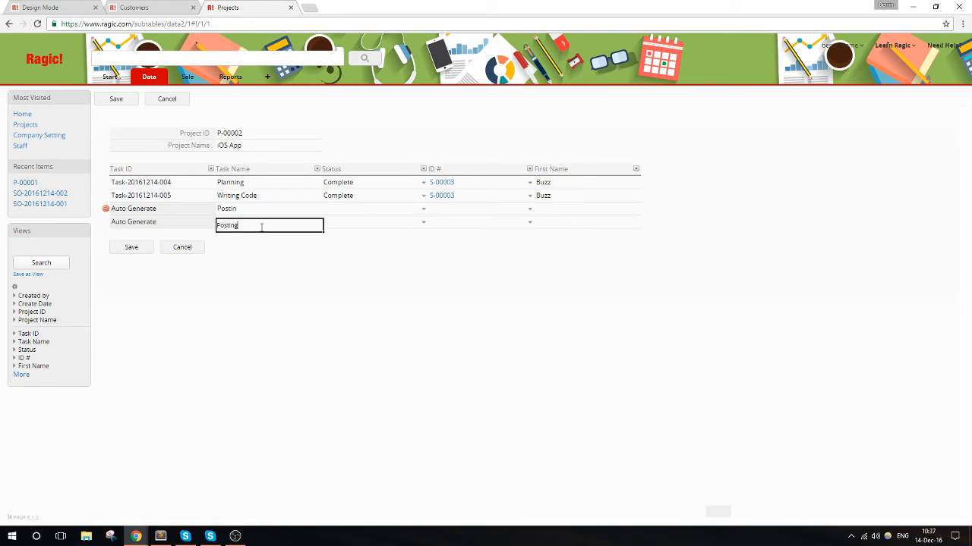
{"action": "type", "text": " to"}
{"action": "key", "text": "ctrl+a"}
{"action": "key", "text": "BackSpace"}
{"action": "left_click", "coordinate": [260, 210]}
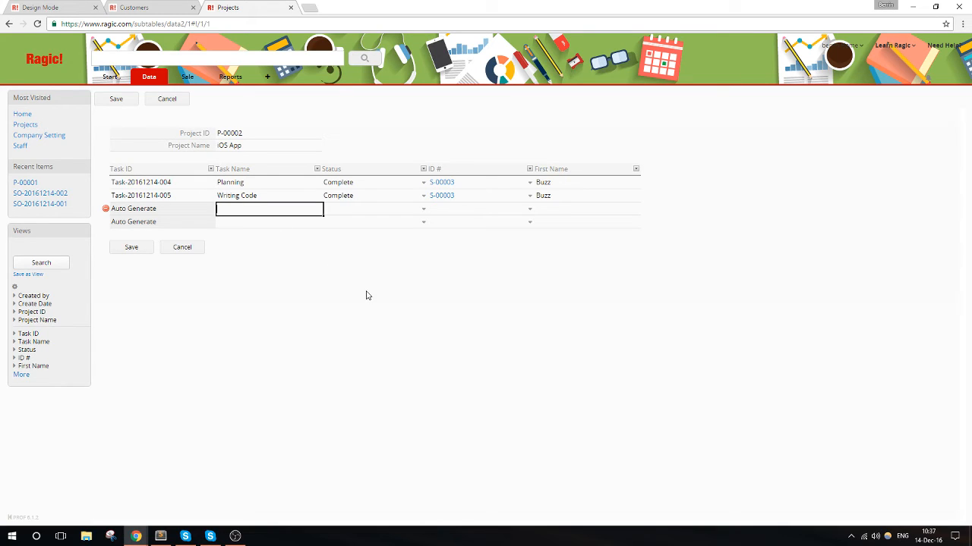
{"action": "type", "text": "Posting to the app store"}
- Set the app store posting task's status to Started, assign it to the staff member of the existing tasks, and save the project
{"action": "left_click", "coordinate": [425, 209]}
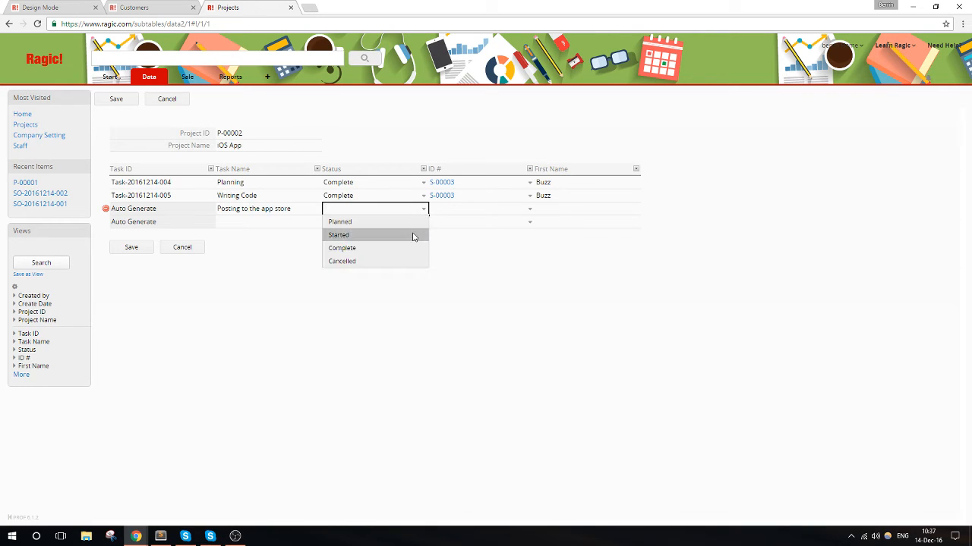
{"action": "left_click", "coordinate": [414, 233]}
{"action": "left_click", "coordinate": [503, 210]}
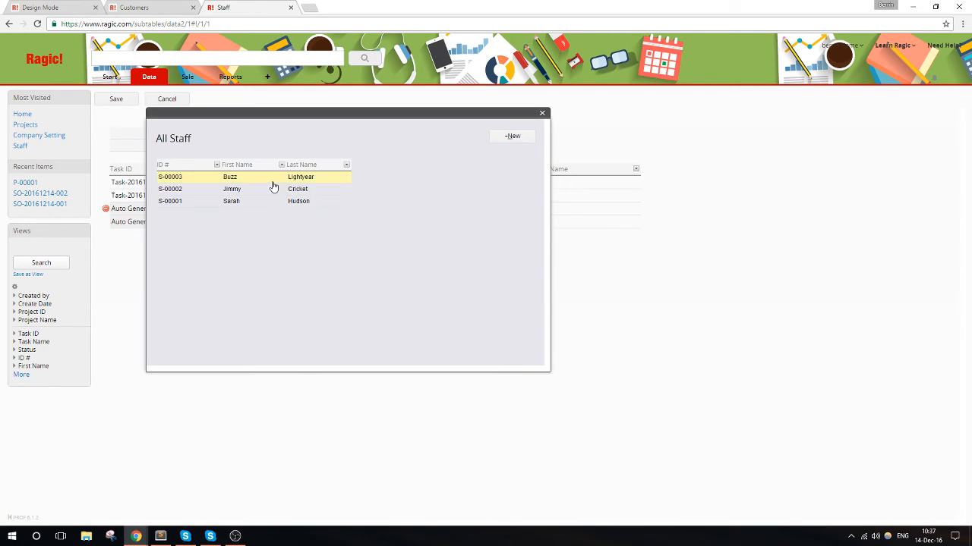
{"action": "left_click", "coordinate": [214, 185]}
{"action": "left_click", "coordinate": [138, 259]}
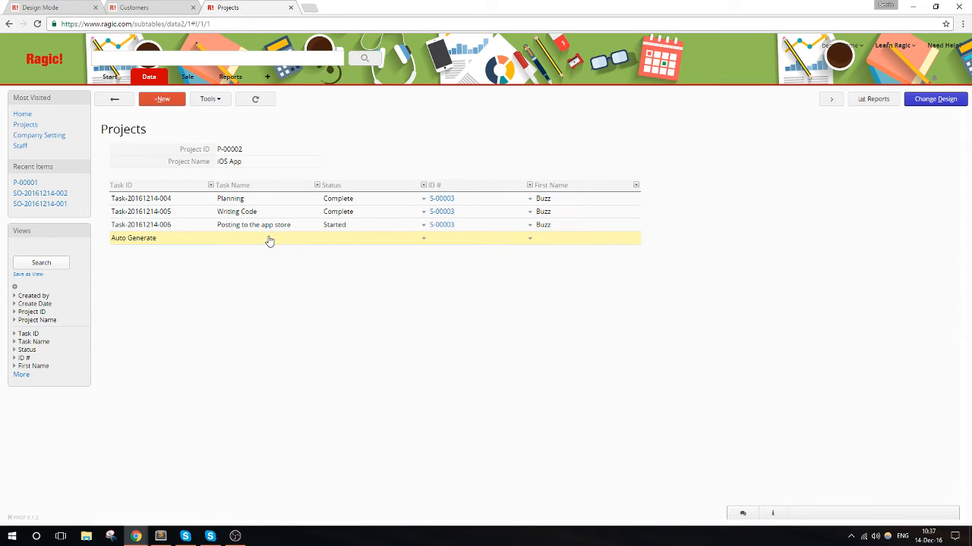
- Add a task named "Approval from the app store" and set the posting task's status to Complete
{"action": "left_click", "coordinate": [268, 239]}
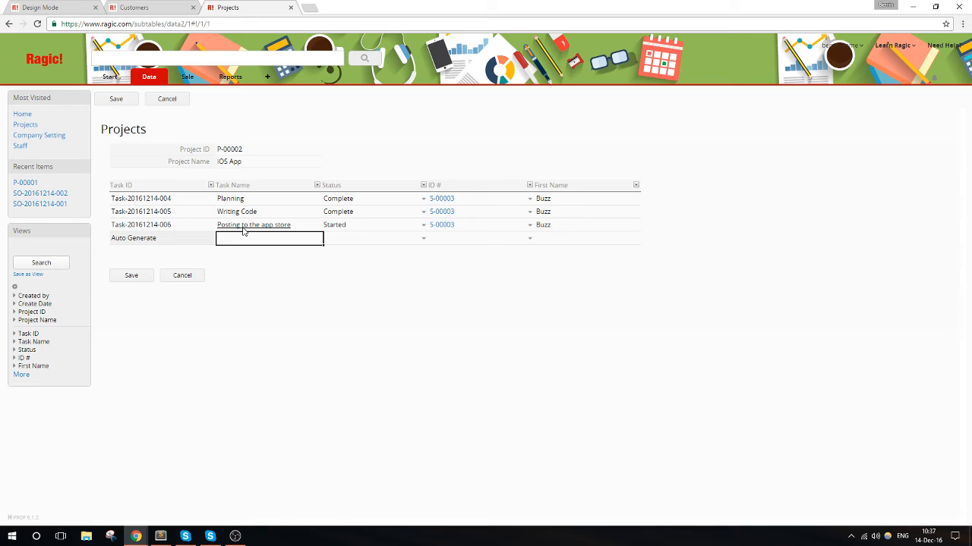
{"action": "type", "text": "Approval"}
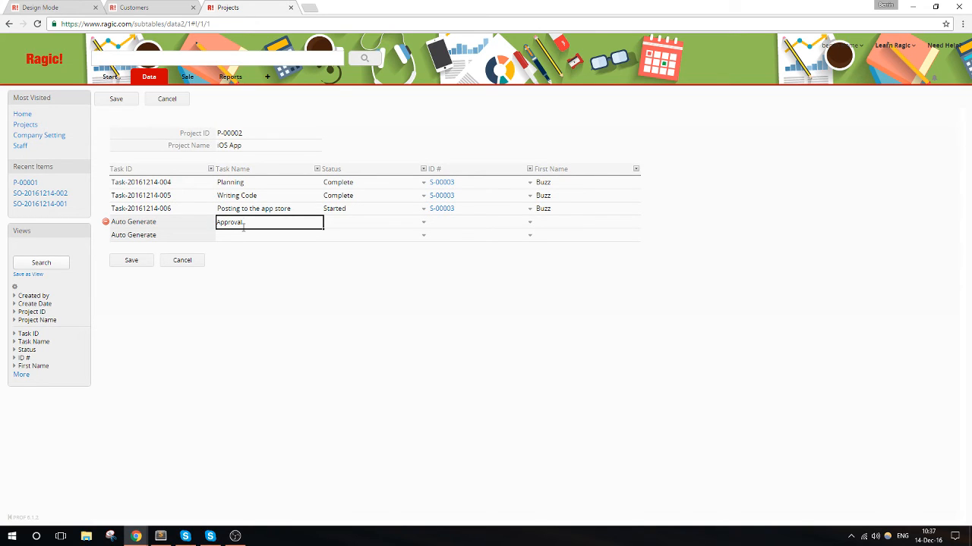
{"action": "type", "text": " from the app store"}
{"action": "left_click", "coordinate": [373, 213]}
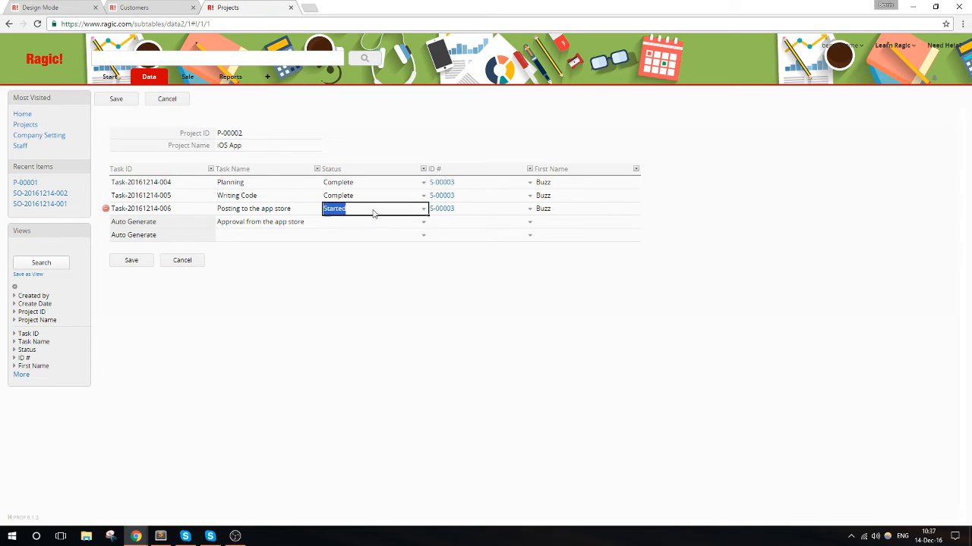
{"action": "left_click", "coordinate": [363, 250]}
- Set the approval task's status to Started, assign it to the same staff member as the other tasks, and save the project
{"action": "left_click", "coordinate": [373, 227]}
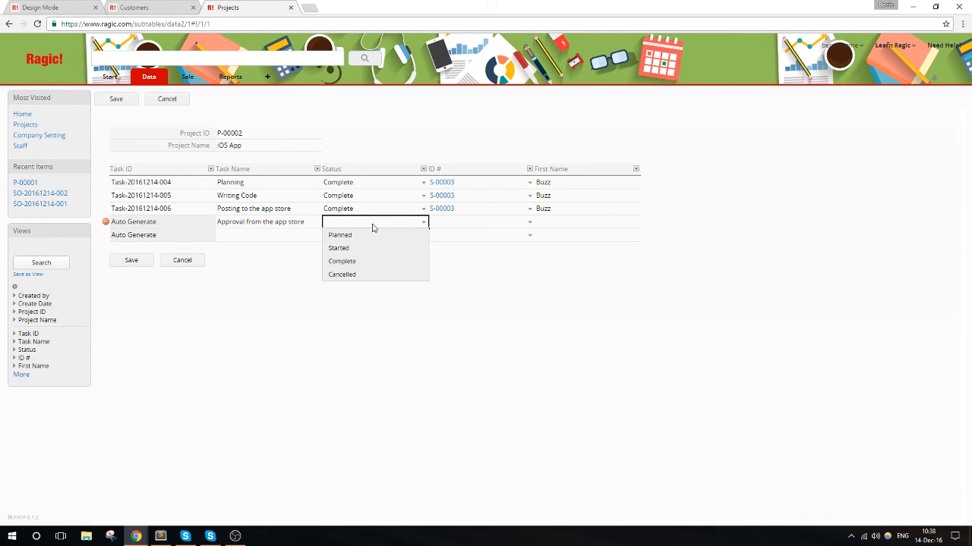
{"action": "left_click", "coordinate": [368, 248]}
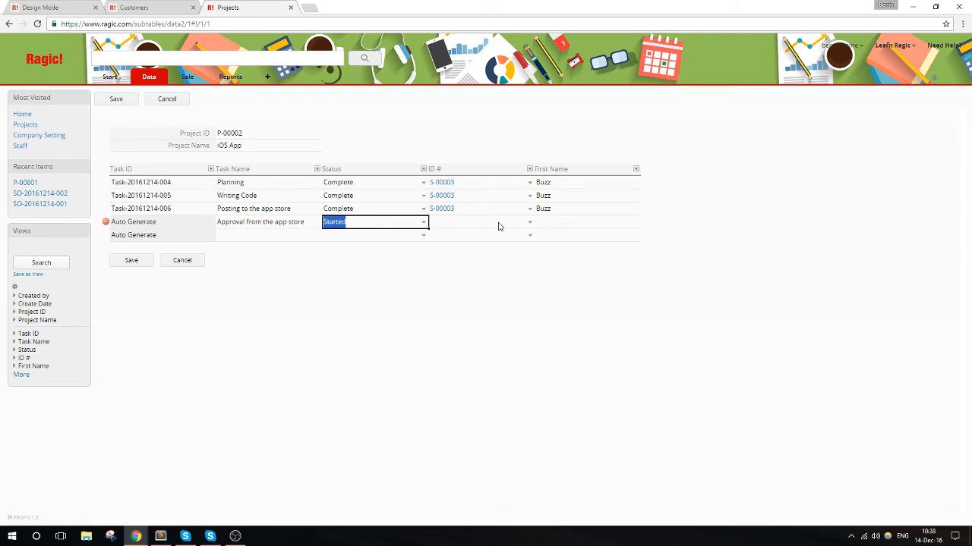
{"action": "left_click", "coordinate": [521, 224]}
{"action": "type", "text": "S"}
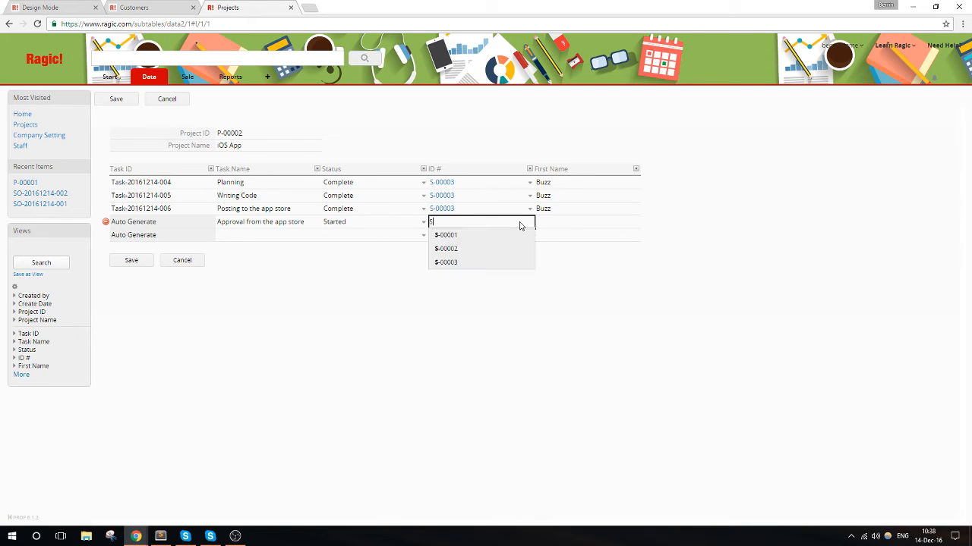
{"action": "left_click", "coordinate": [474, 264]}
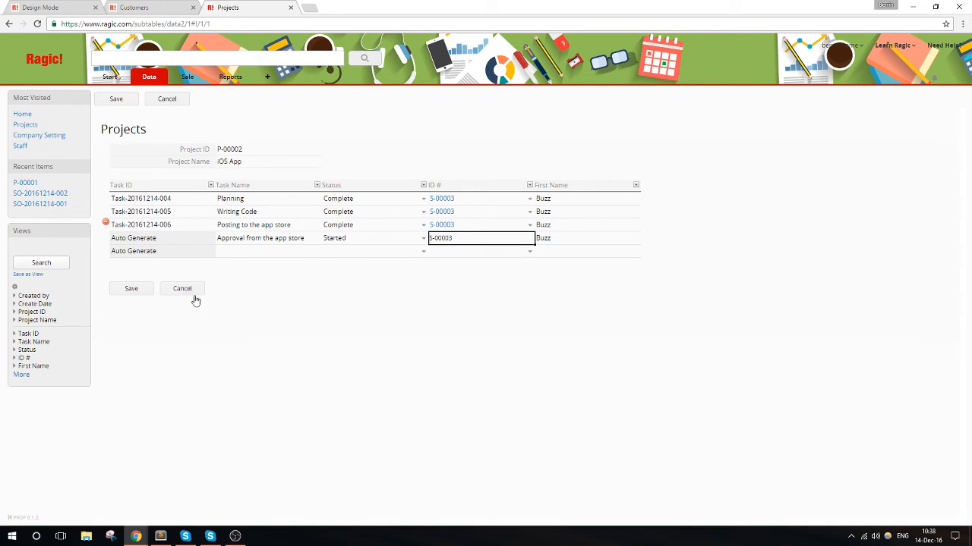
{"action": "left_click", "coordinate": [131, 288]}
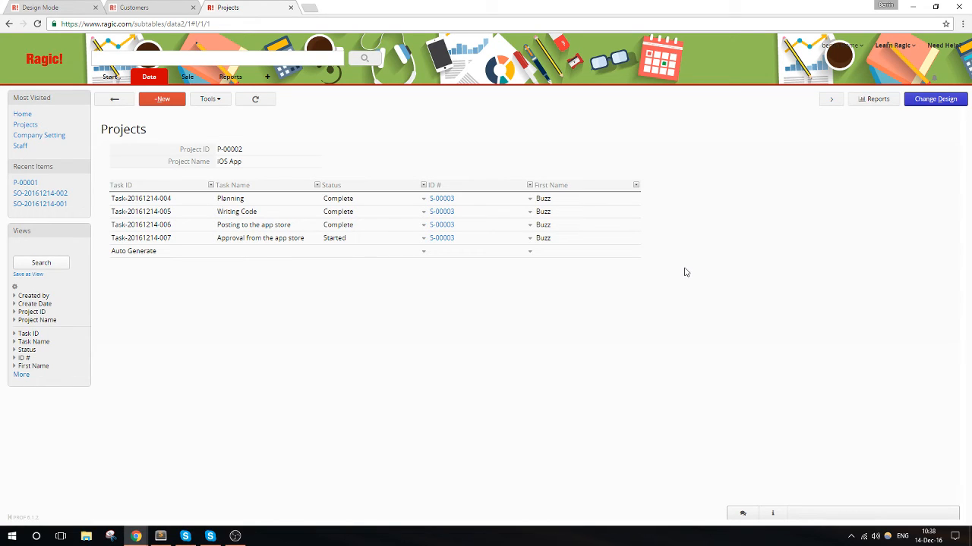
- Reopen the iOS App project's task subtable for editing and set the approval task's status to Complete
{"action": "left_click", "coordinate": [279, 251]}
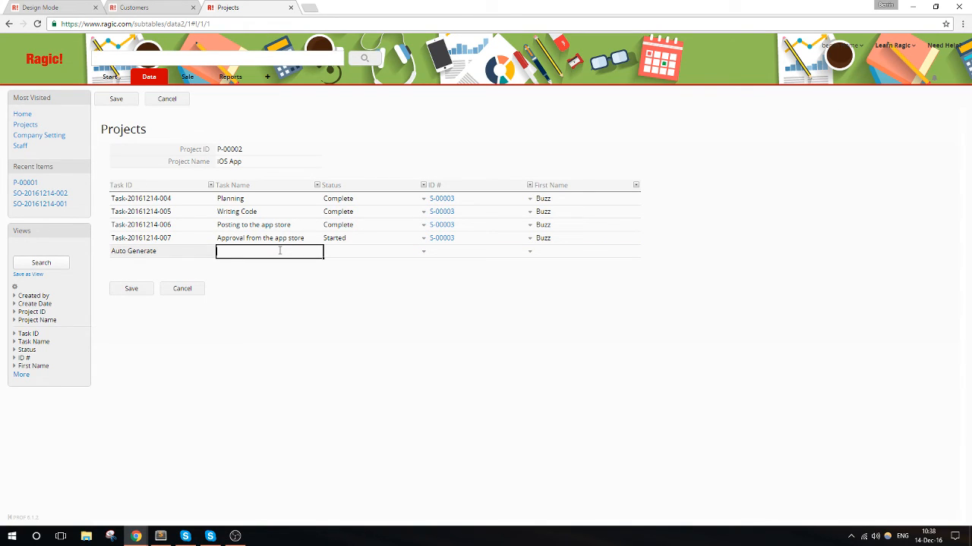
{"action": "left_click", "coordinate": [352, 235]}
{"action": "left_click", "coordinate": [451, 243]}
{"action": "left_click", "coordinate": [392, 243]}
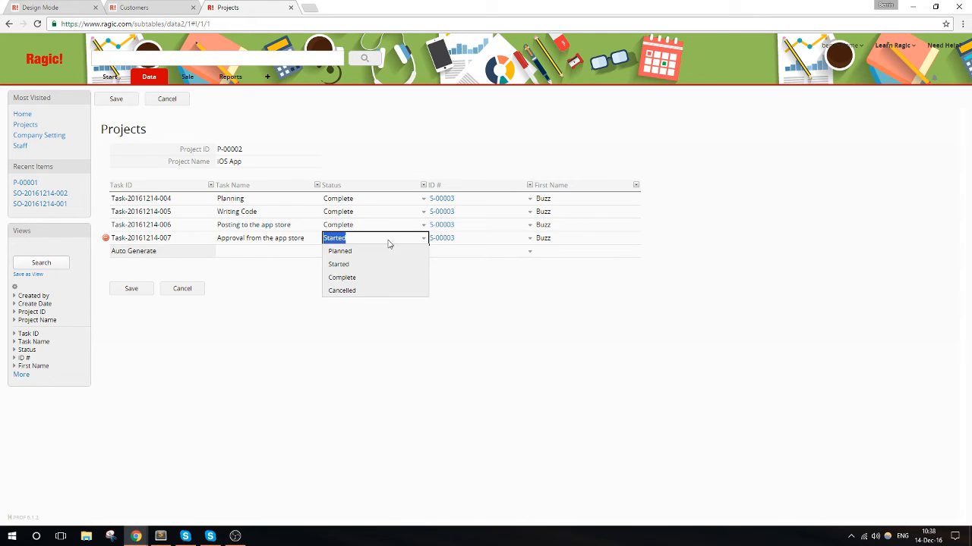
{"action": "left_click", "coordinate": [345, 278]}
- Add an "Online" task with status Complete, assigned to the same staff member as the other tasks, and save the project
{"action": "left_click", "coordinate": [265, 253]}
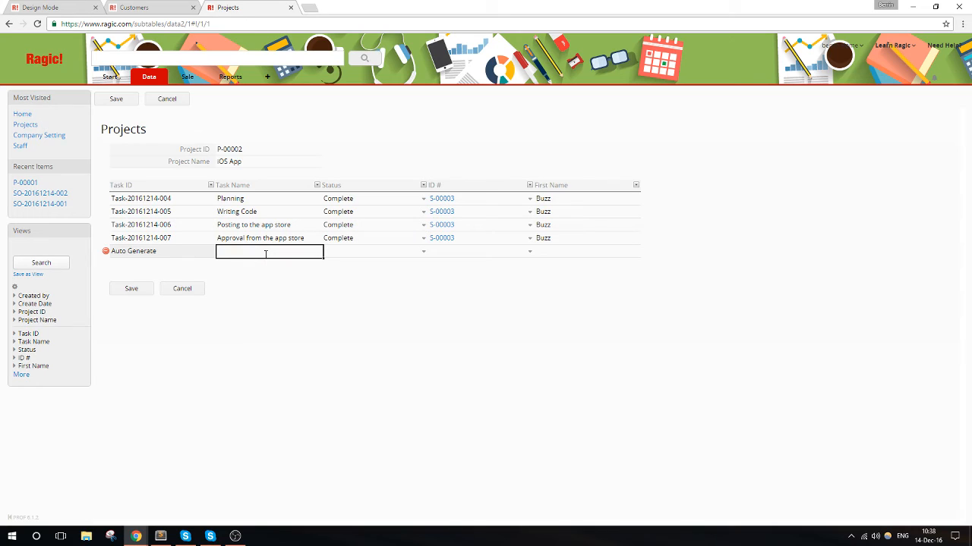
{"action": "type", "text": "Online"}
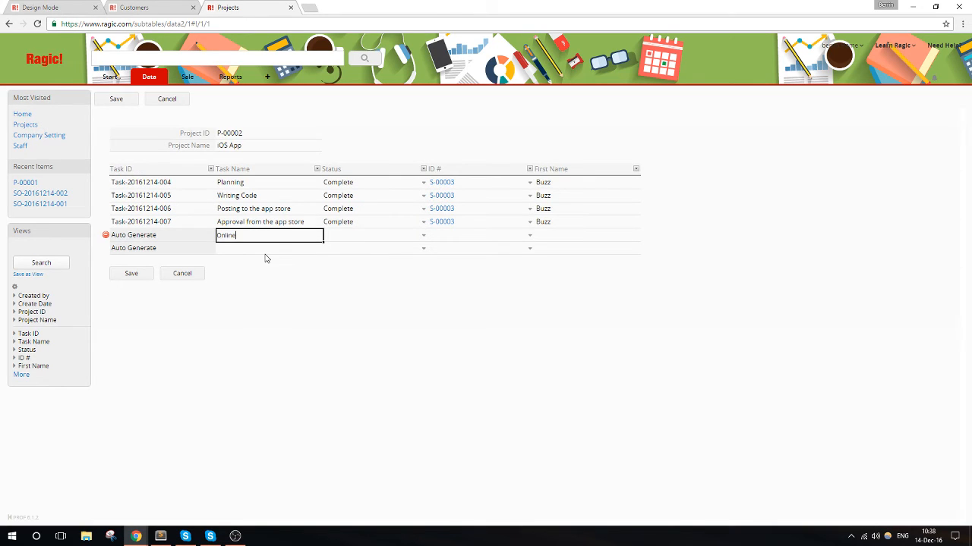
{"action": "left_click", "coordinate": [342, 236]}
{"action": "left_click", "coordinate": [379, 274]}
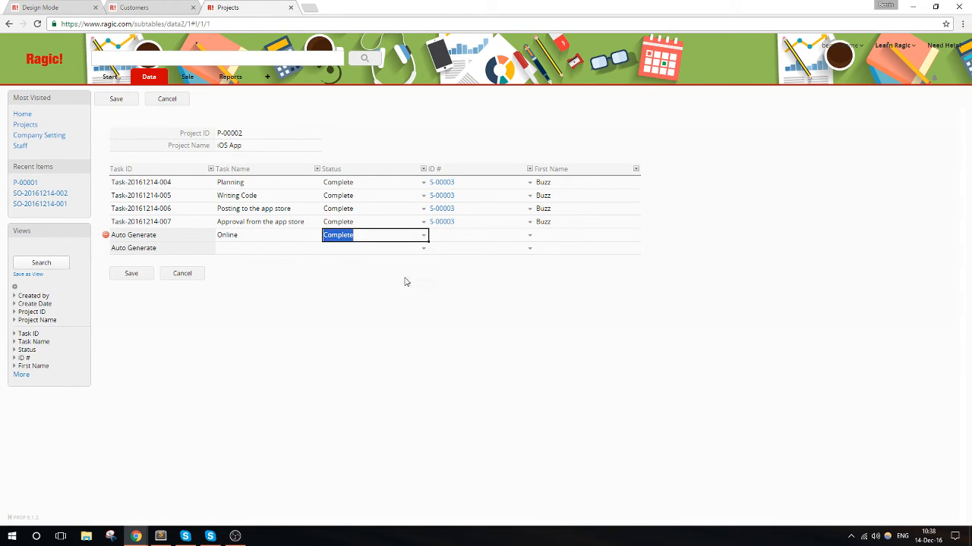
{"action": "left_click", "coordinate": [508, 237]}
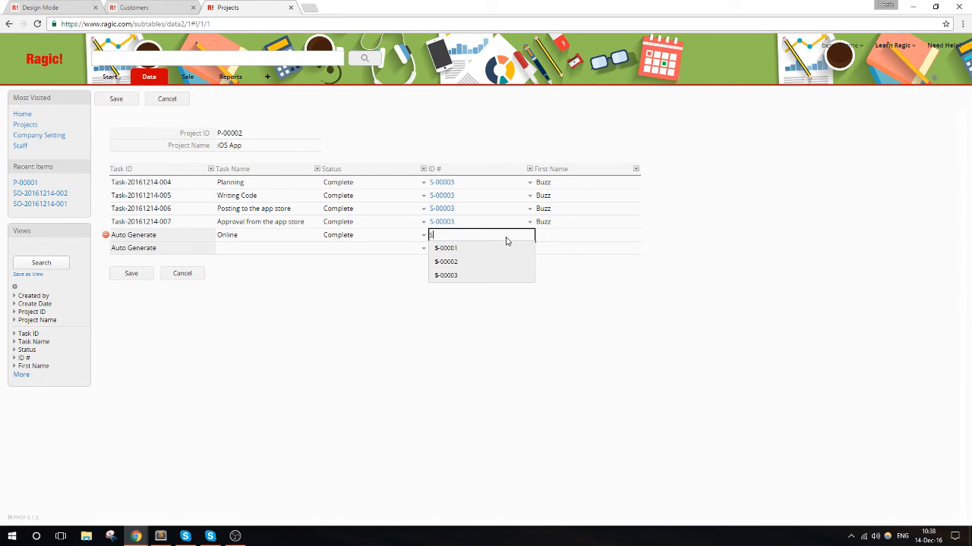
{"action": "left_click", "coordinate": [483, 274]}
{"action": "left_click", "coordinate": [140, 304]}
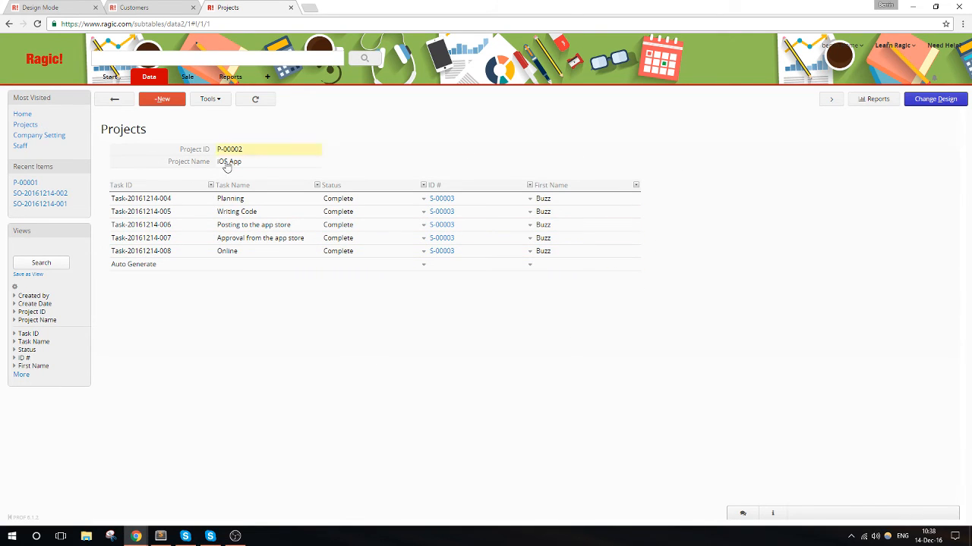
- Review all projects' tasks in the Tasks sheet, and open the Automation system project in the Projects sheet
{"action": "mouse_move", "coordinate": [152, 79]}
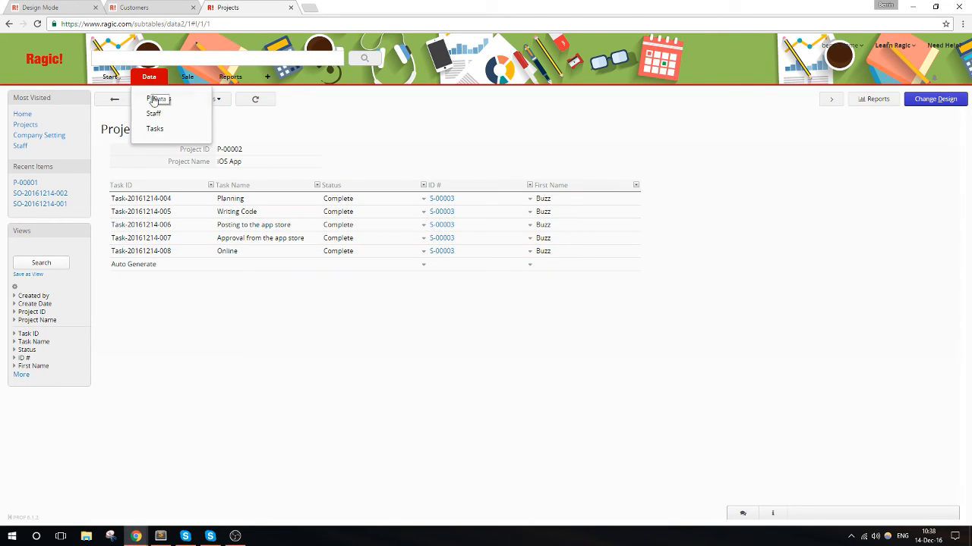
{"action": "left_click", "coordinate": [155, 128]}
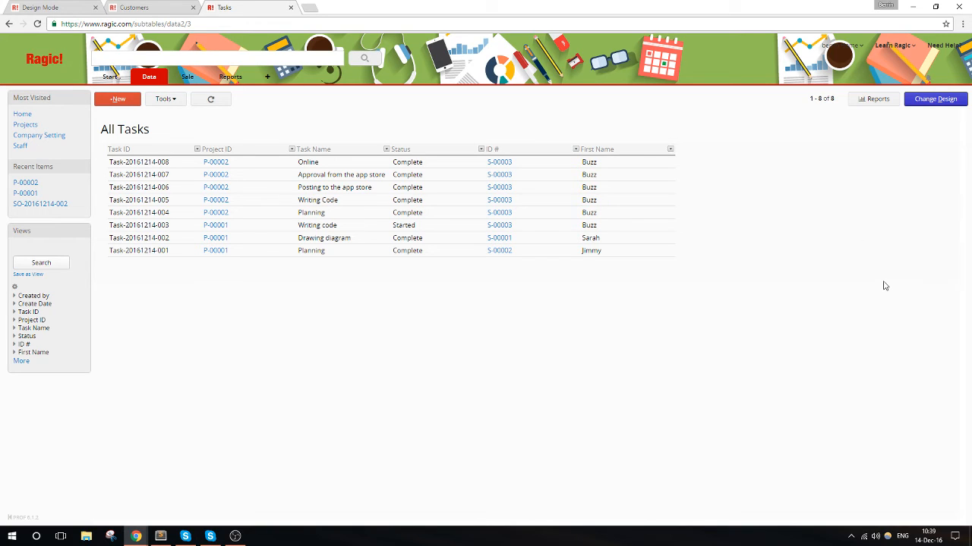
{"action": "left_click", "coordinate": [154, 86]}
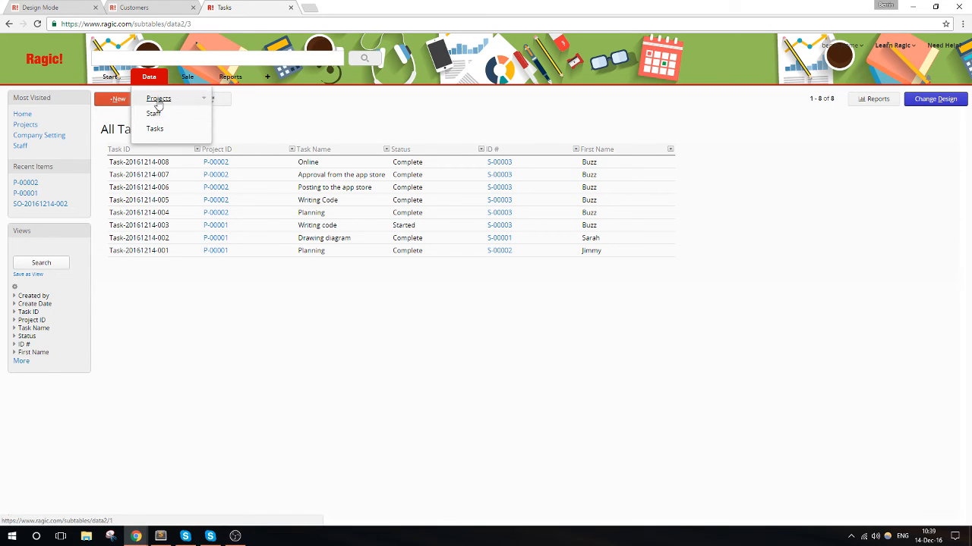
{"action": "left_click", "coordinate": [158, 99]}
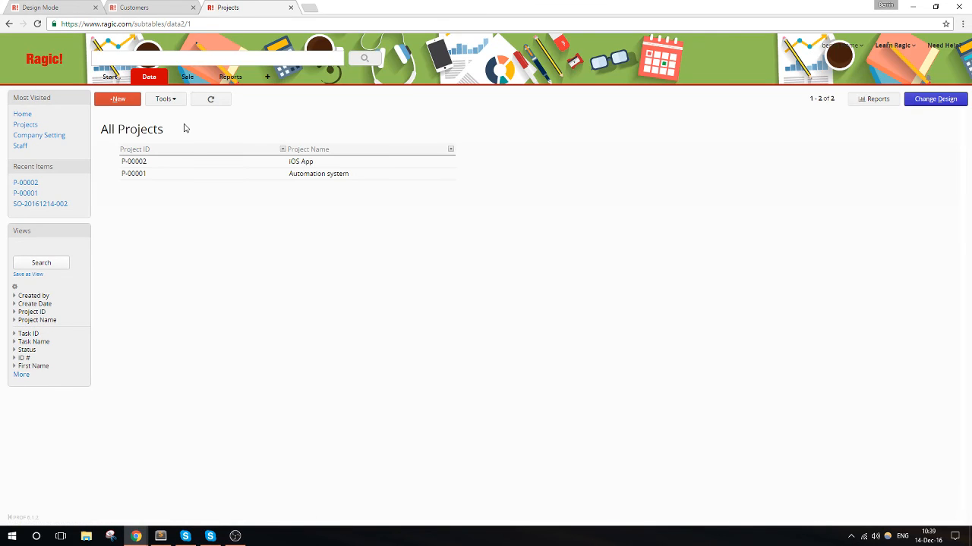
{"action": "left_click", "coordinate": [204, 177]}
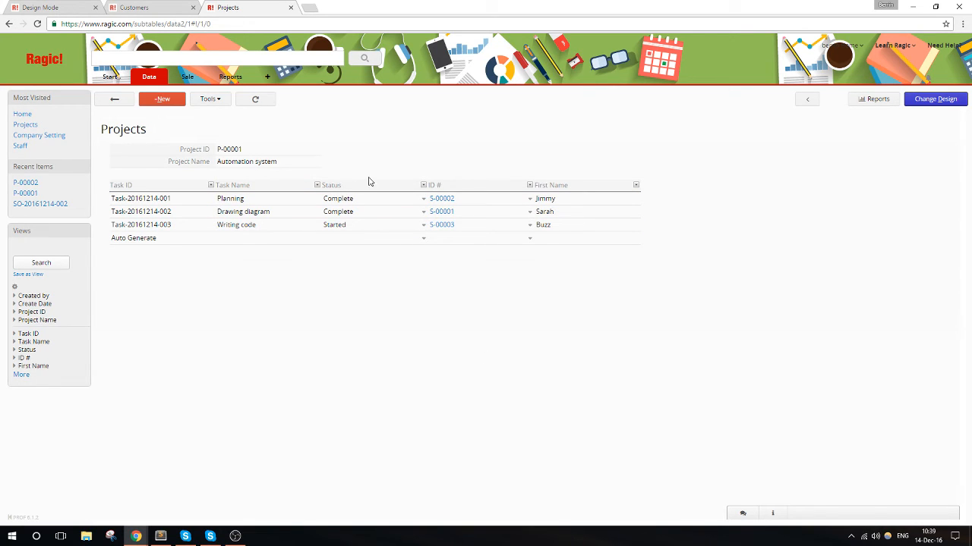
- Examine the Status column's filter and sort options and the status choices available for a new task
{"action": "left_click", "coordinate": [422, 186]}
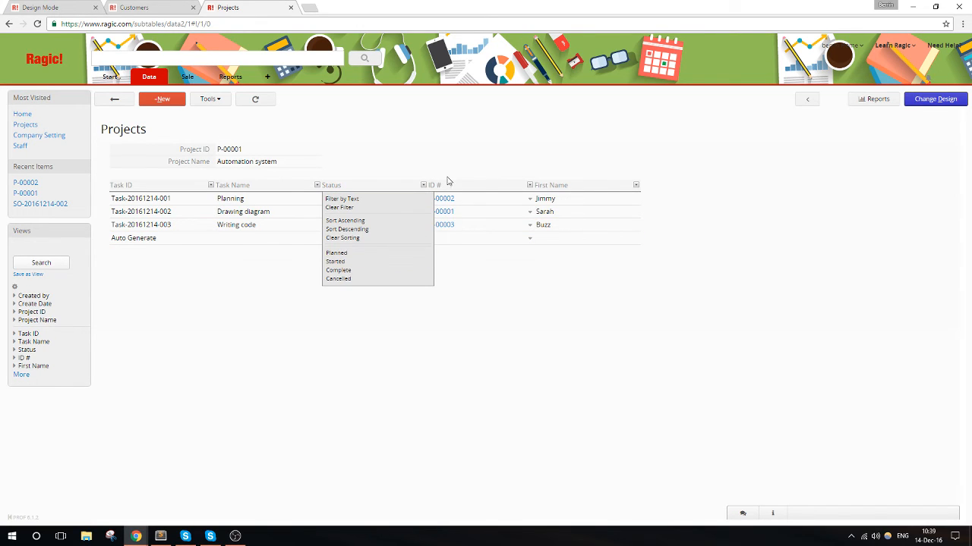
{"action": "left_click", "coordinate": [423, 187]}
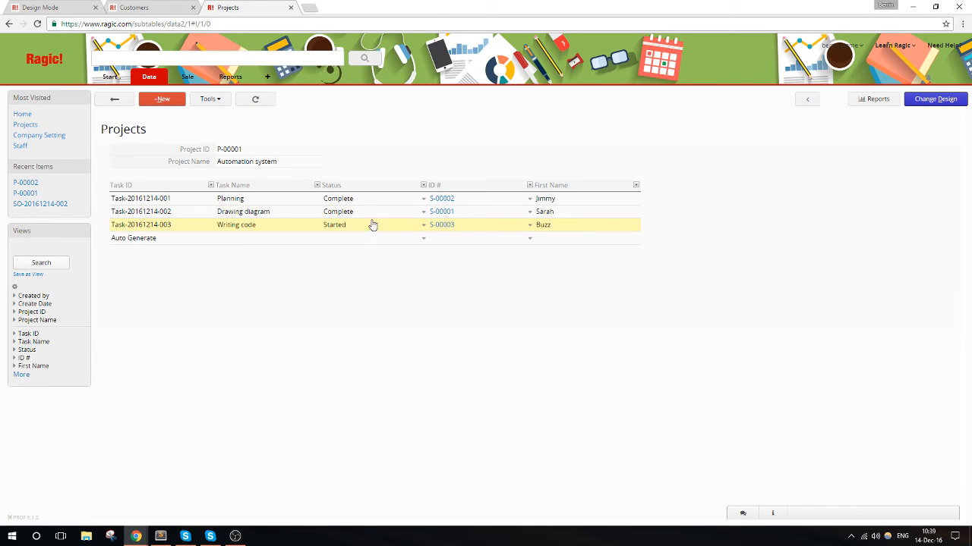
{"action": "left_click", "coordinate": [422, 240]}
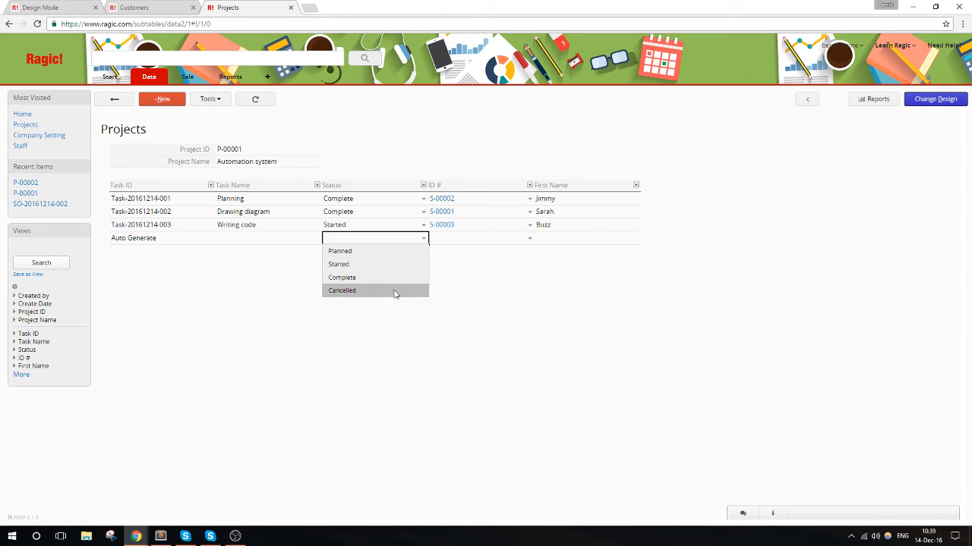
{"action": "left_click", "coordinate": [427, 161]}
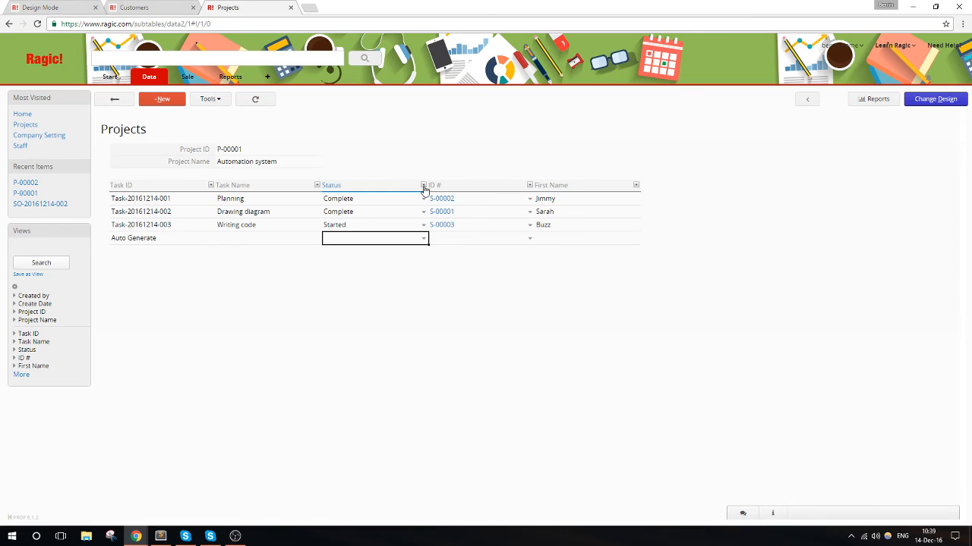
- Filter the Automation system project's tasks to the status Started, and clear the filter
{"action": "left_click", "coordinate": [424, 187]}
{"action": "left_click", "coordinate": [385, 264]}
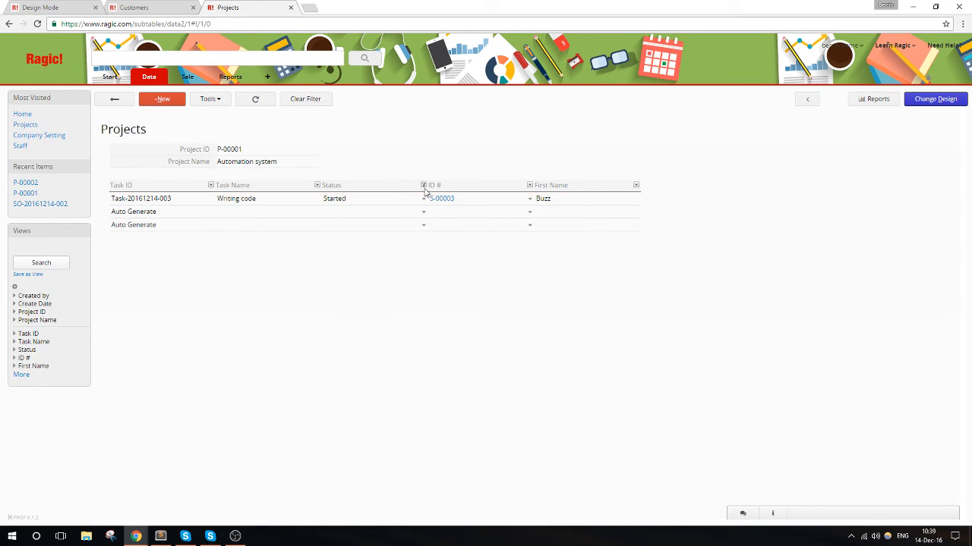
{"action": "left_click", "coordinate": [303, 102]}
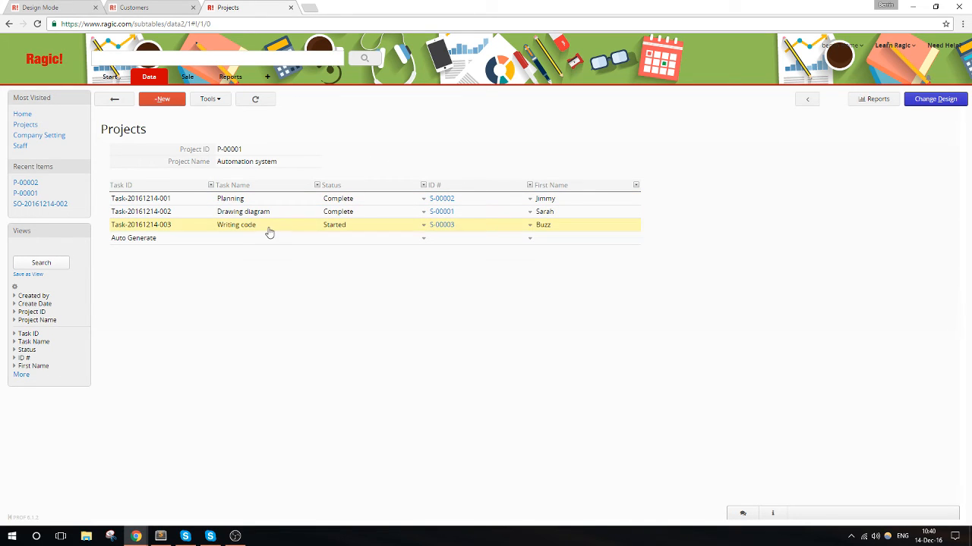
- Reopen the Automation system project from the project list, sort its tasks by Status in descending order, and clear the sorting
{"action": "left_click", "coordinate": [115, 100]}
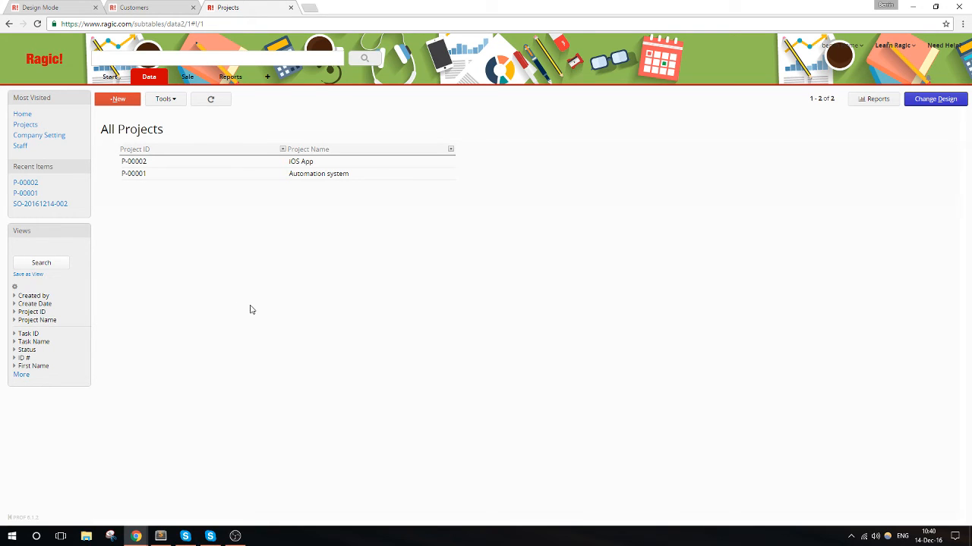
{"action": "left_click", "coordinate": [228, 173]}
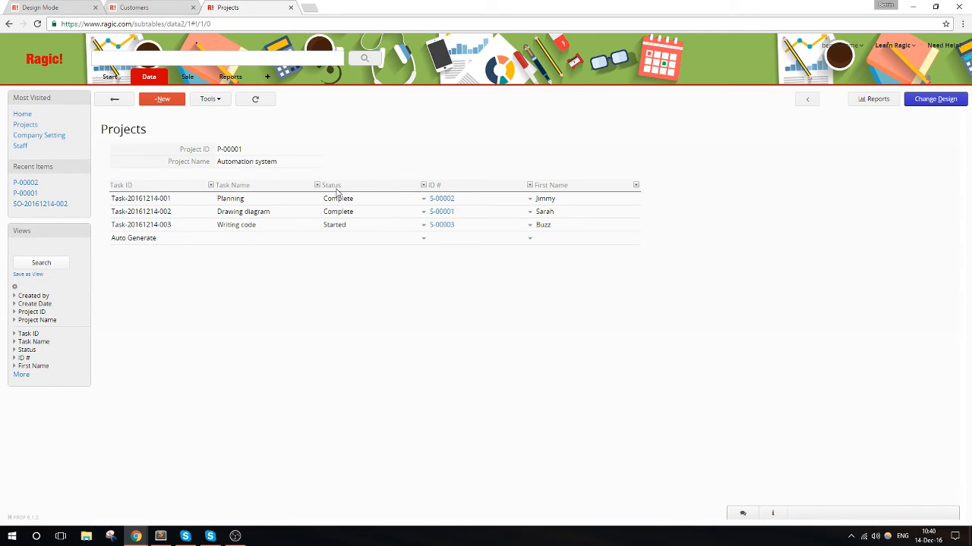
{"action": "left_click", "coordinate": [424, 187]}
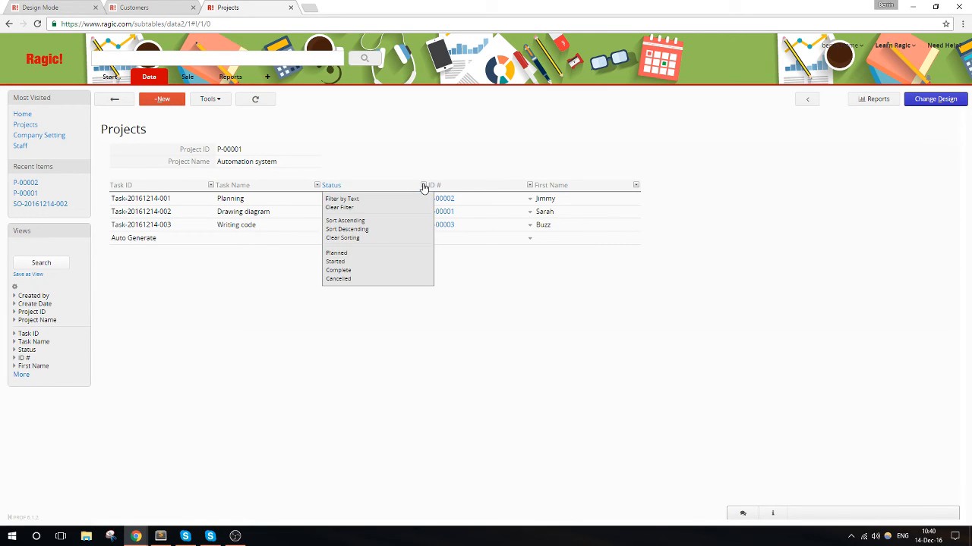
{"action": "left_click", "coordinate": [380, 229]}
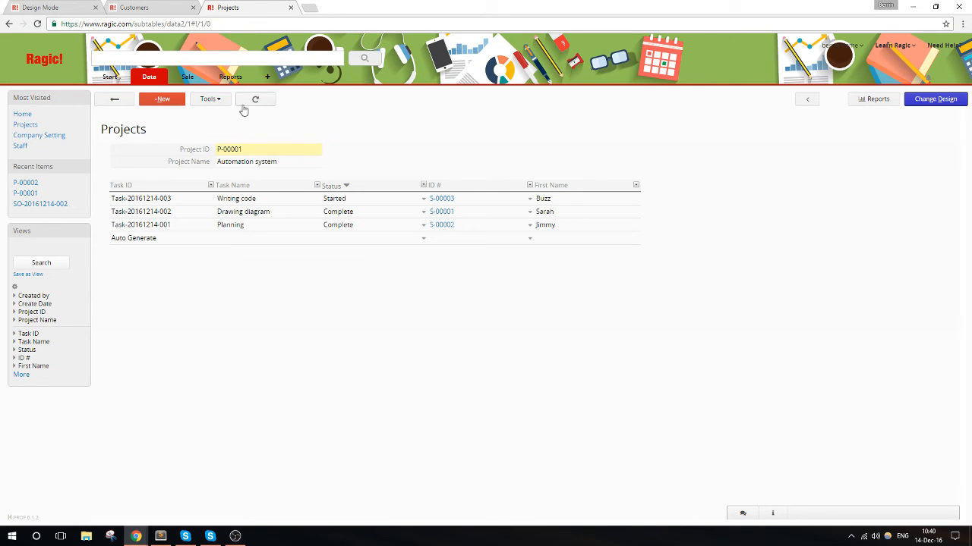
{"action": "left_click", "coordinate": [422, 184]}
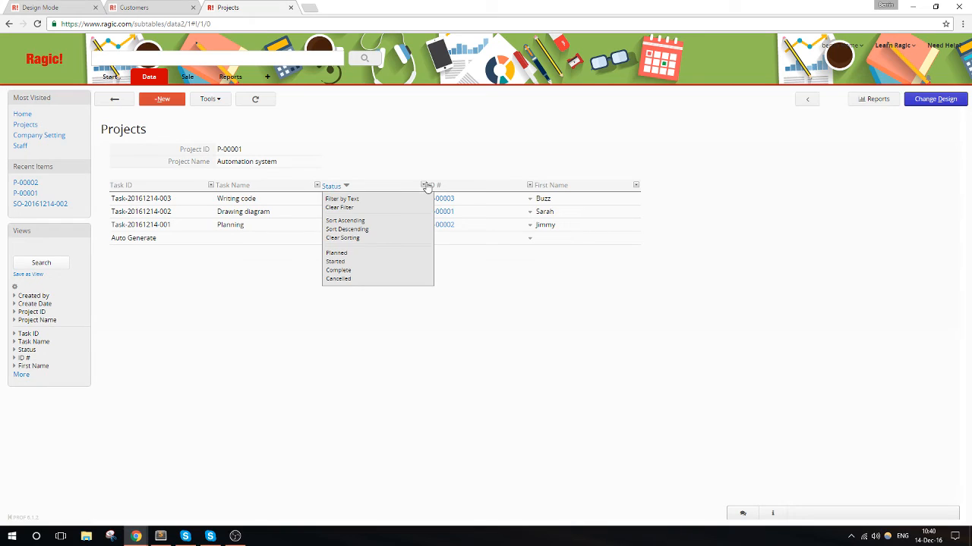
{"action": "left_click", "coordinate": [425, 186]}
{"action": "left_click", "coordinate": [353, 237]}
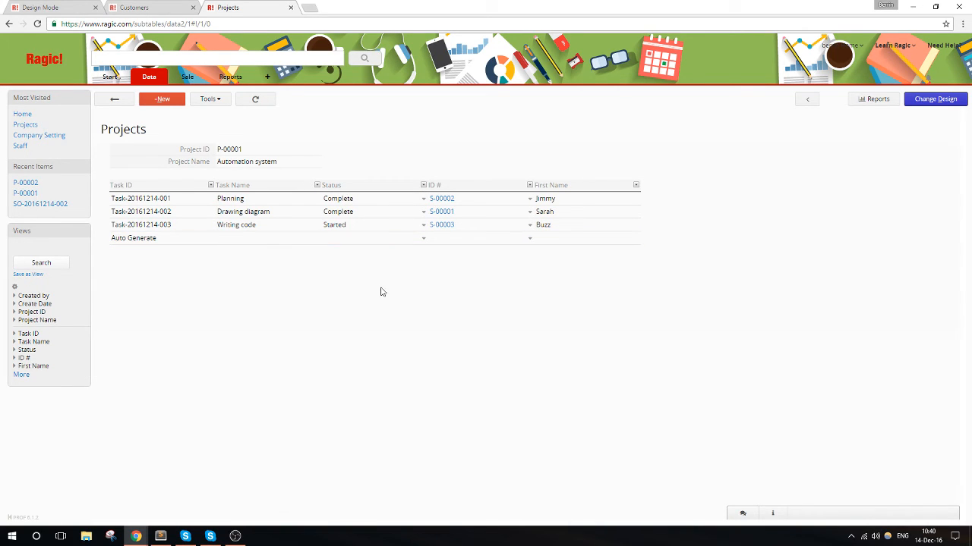
- Filter the Automation system project's tasks by the first name of the staff member assigned to Writing code, and clear the filter
{"action": "left_click", "coordinate": [636, 186]}
{"action": "left_click", "coordinate": [614, 199]}
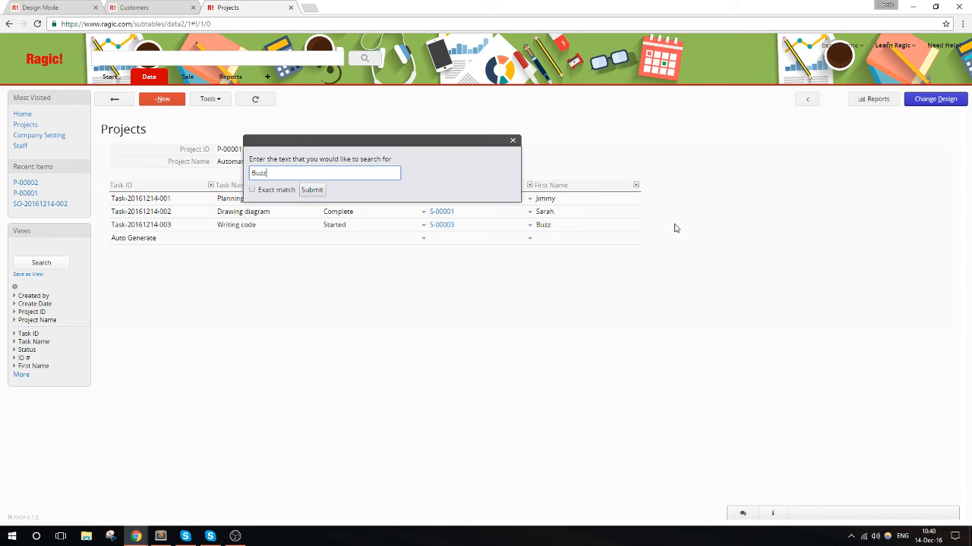
{"action": "left_click", "coordinate": [312, 190]}
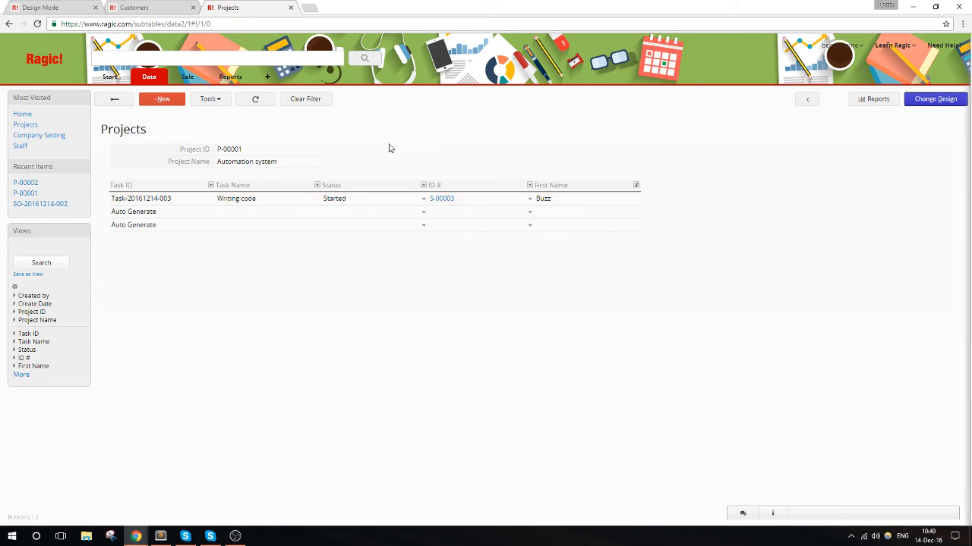
{"action": "left_click", "coordinate": [306, 99]}
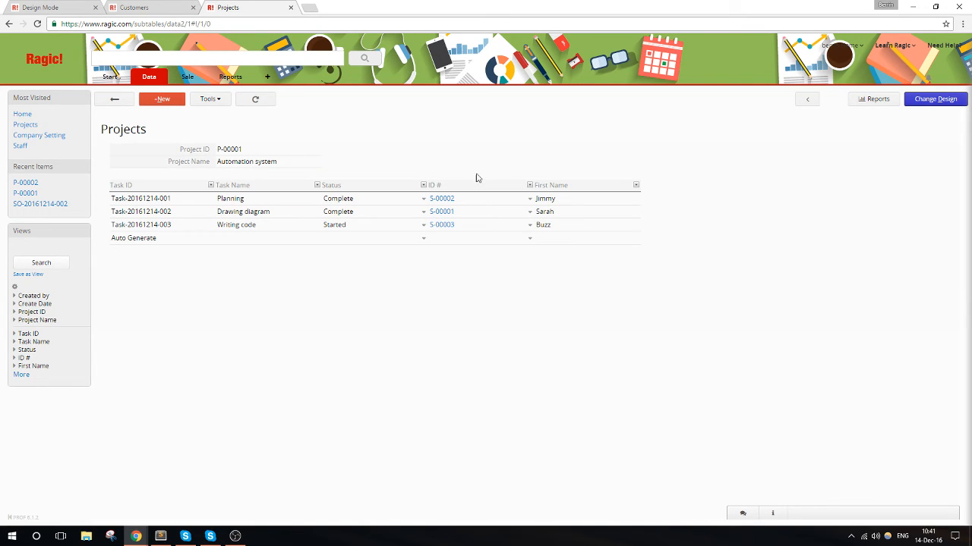
- Filter the Tasks sheet by the same staff member's first name to list their tasks across all projects, and clear the filter
{"action": "mouse_move", "coordinate": [148, 77]}
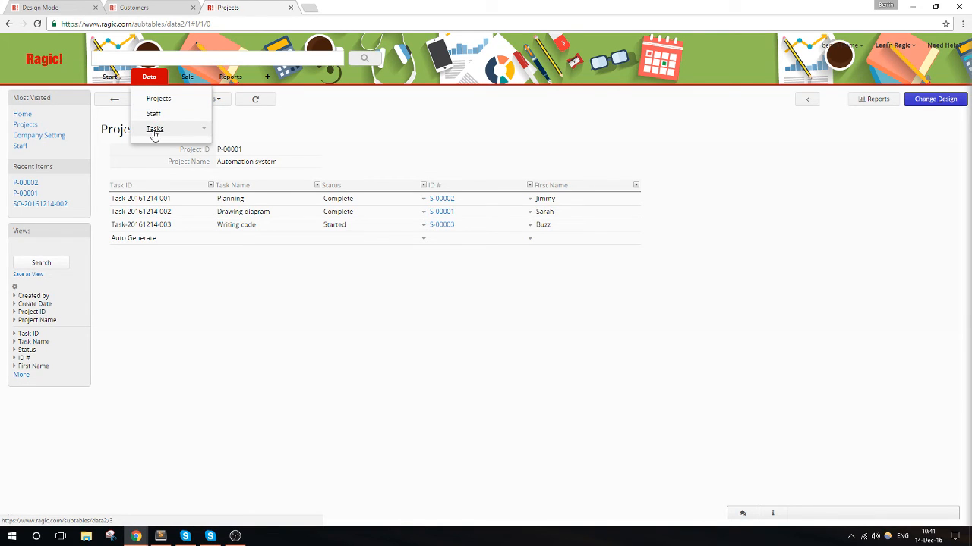
{"action": "left_click", "coordinate": [155, 131]}
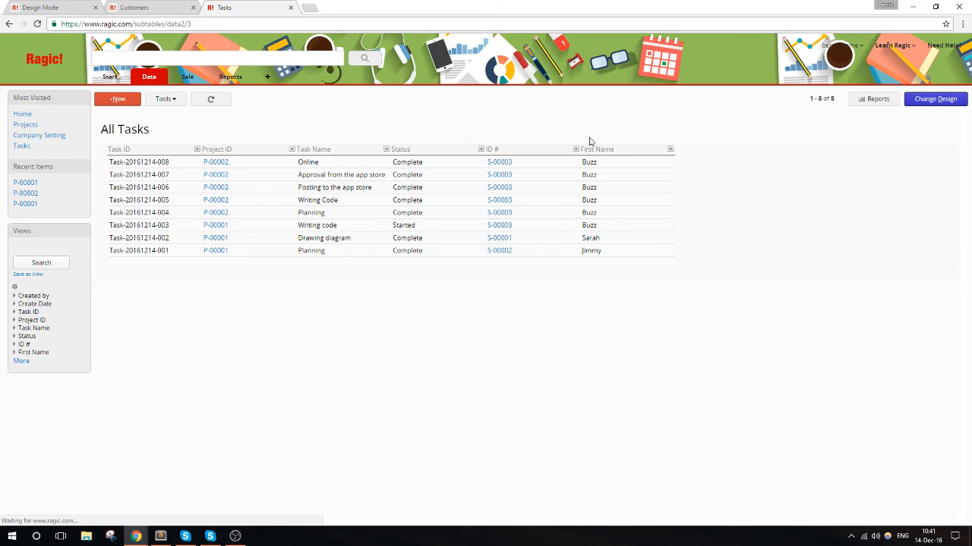
{"action": "left_click", "coordinate": [672, 152]}
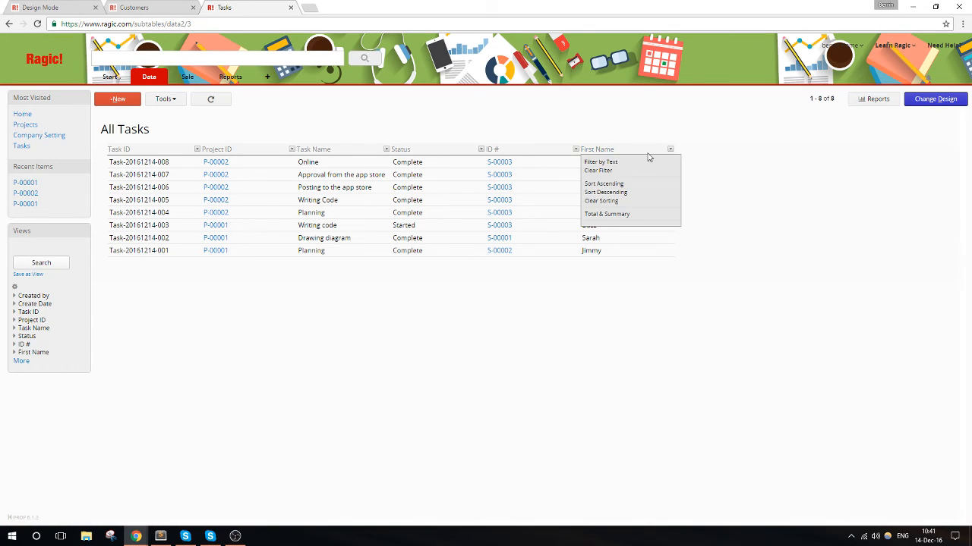
{"action": "left_click", "coordinate": [625, 163]}
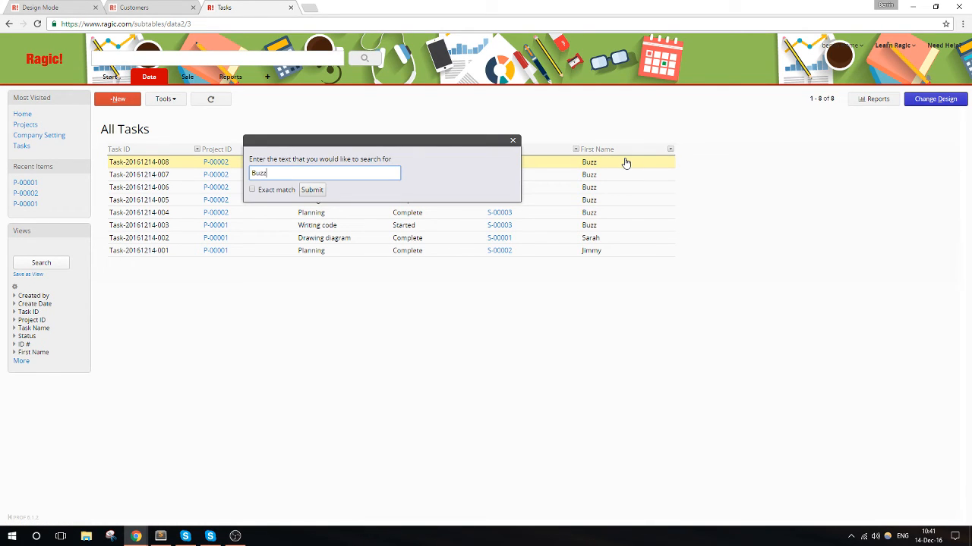
{"action": "key", "text": "Return"}
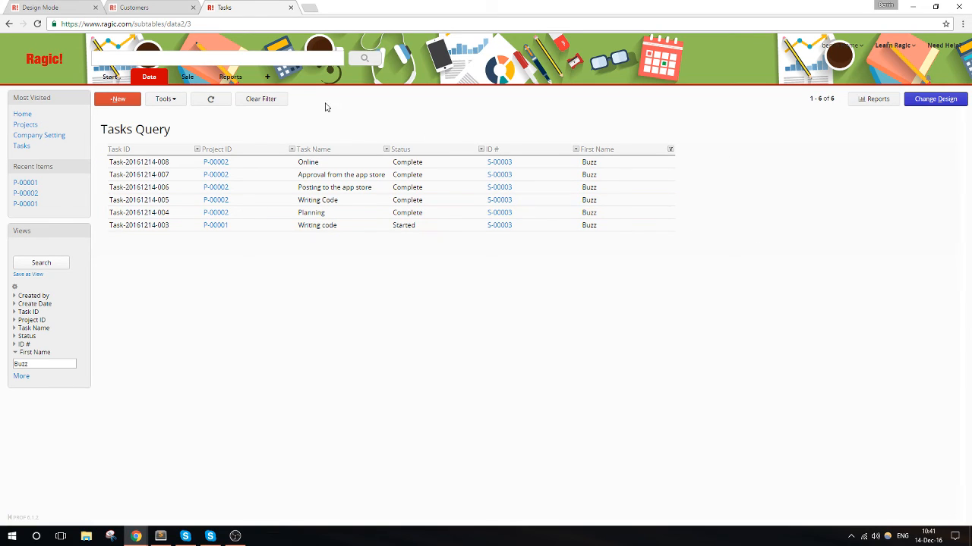
{"action": "left_click", "coordinate": [276, 102]}
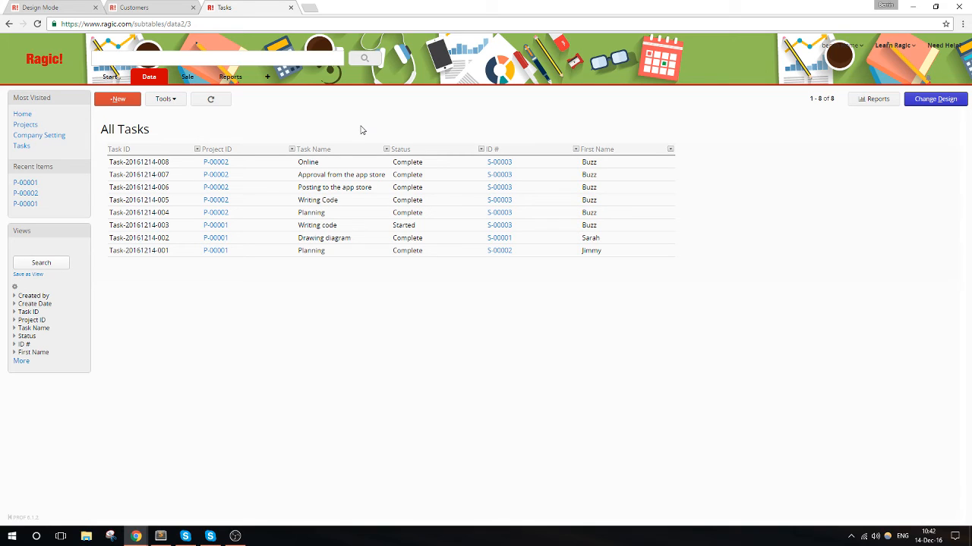
- Create a new sheet named "Services" in the Sale group
{"action": "mouse_move", "coordinate": [188, 79]}
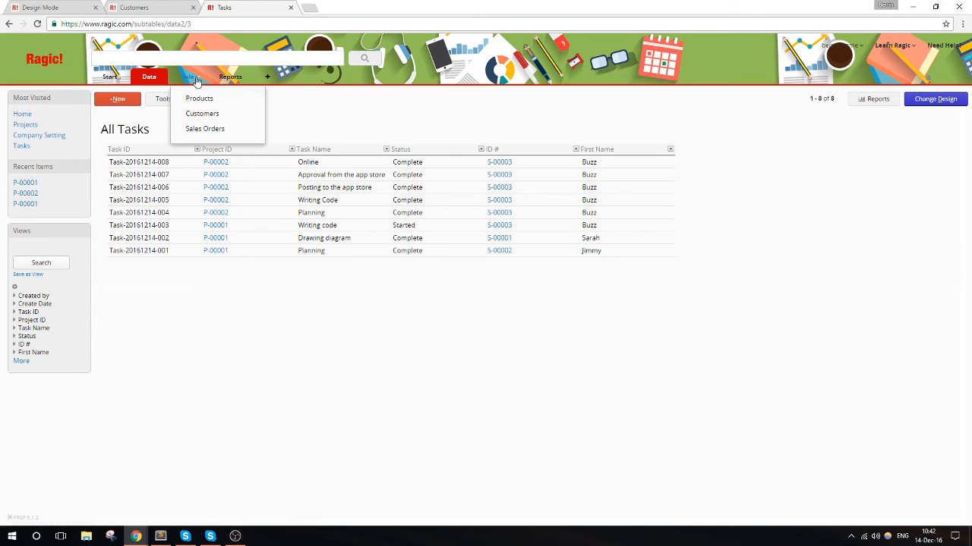
{"action": "left_click", "coordinate": [197, 78]}
{"action": "left_click", "coordinate": [213, 88]}
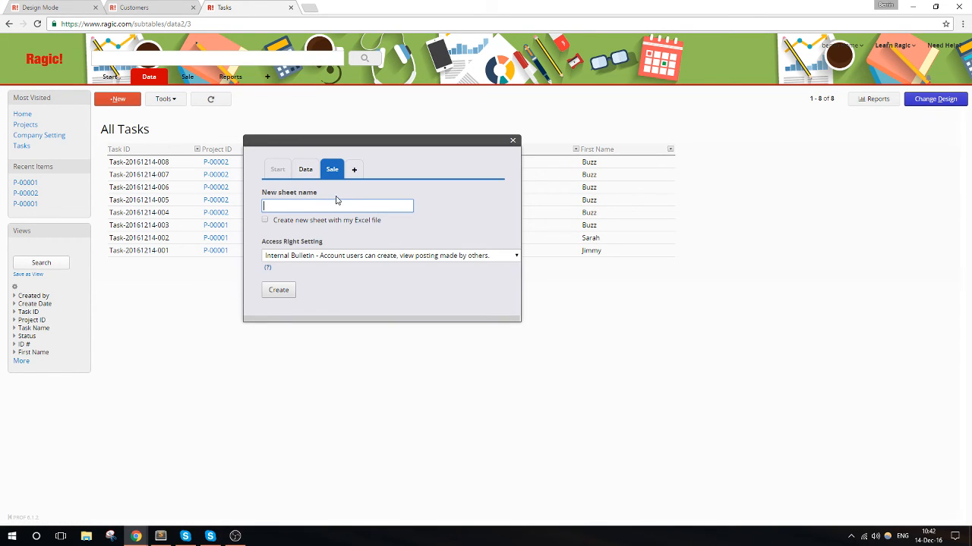
{"action": "type", "text": "Services"}
{"action": "left_click", "coordinate": [287, 290]}
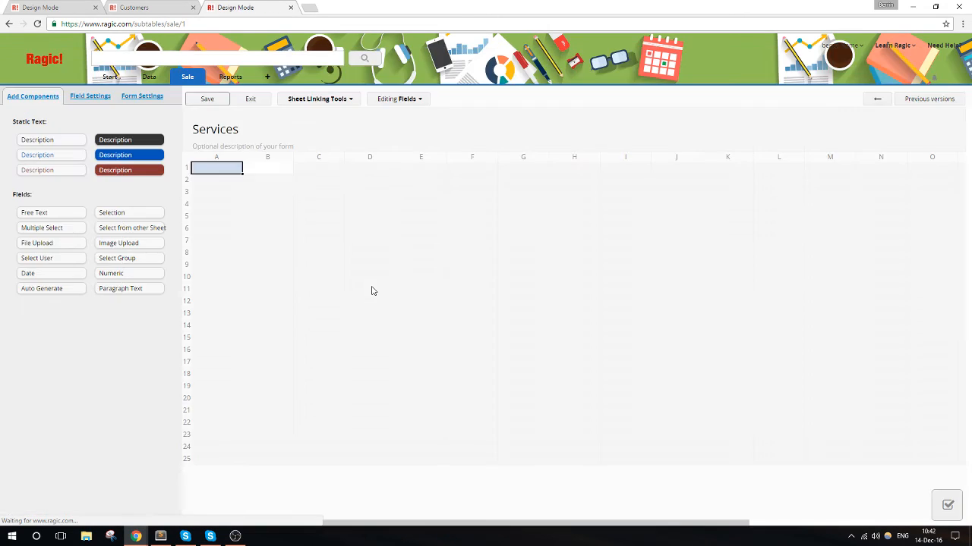
- Add the fields "Service ID" and "Hourly Fee" in the first two rows of column A
{"action": "type", "text": "Service ID"}
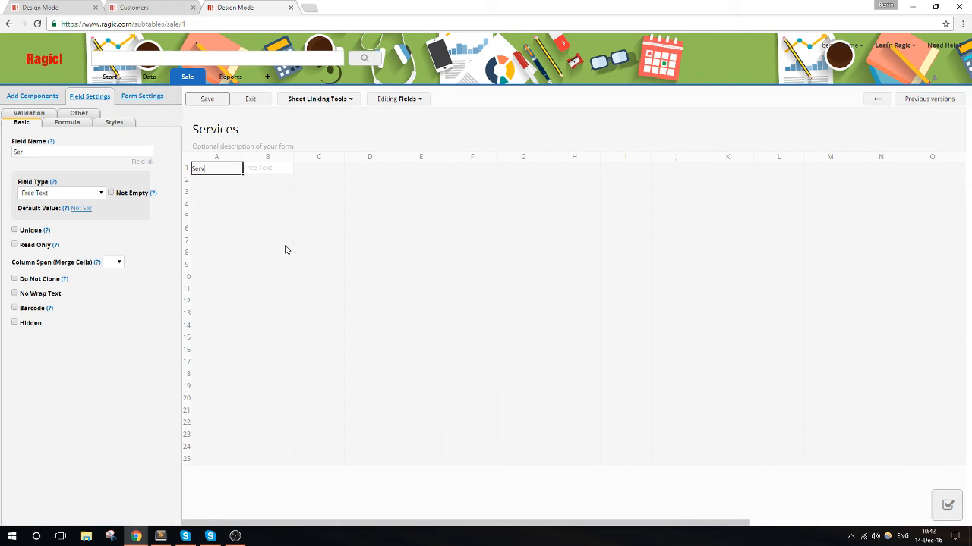
{"action": "key", "text": "Return"}
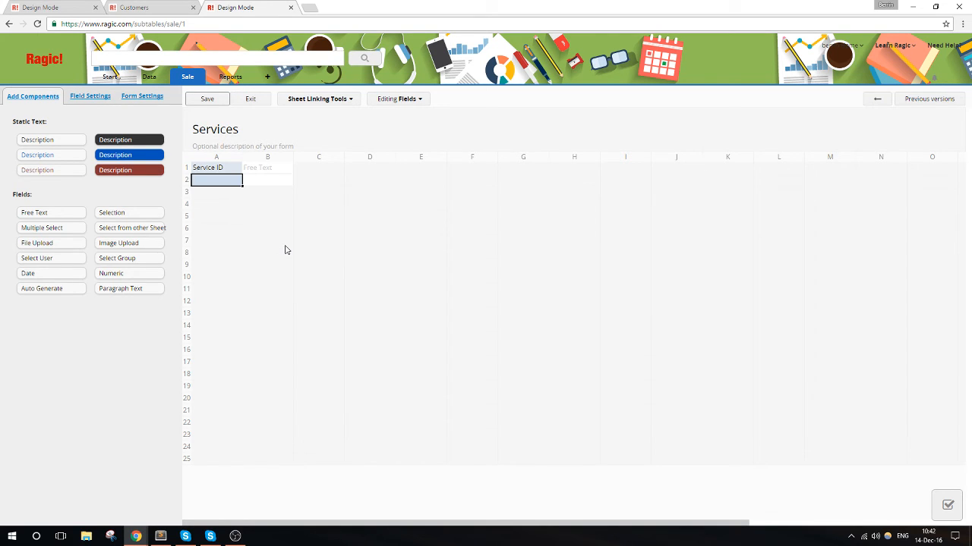
{"action": "type", "text": "Hourly Fee"}
{"action": "key", "text": "Return"}
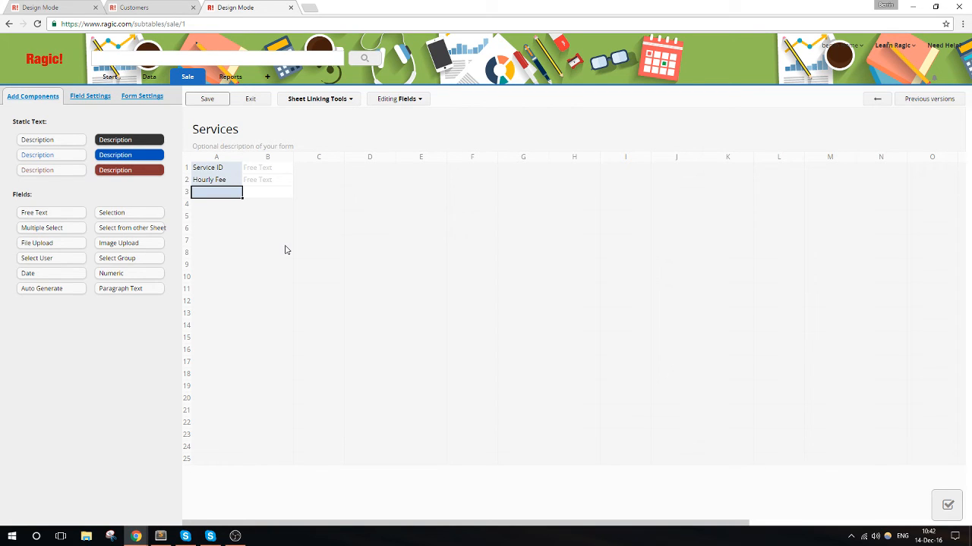
- Move the Hourly Fee field down to row 3 and add a "Service Name" field in row 2
{"action": "left_click", "coordinate": [202, 183]}
{"action": "left_click_drag", "start_coordinate": [202, 183], "coordinate": [220, 199]}
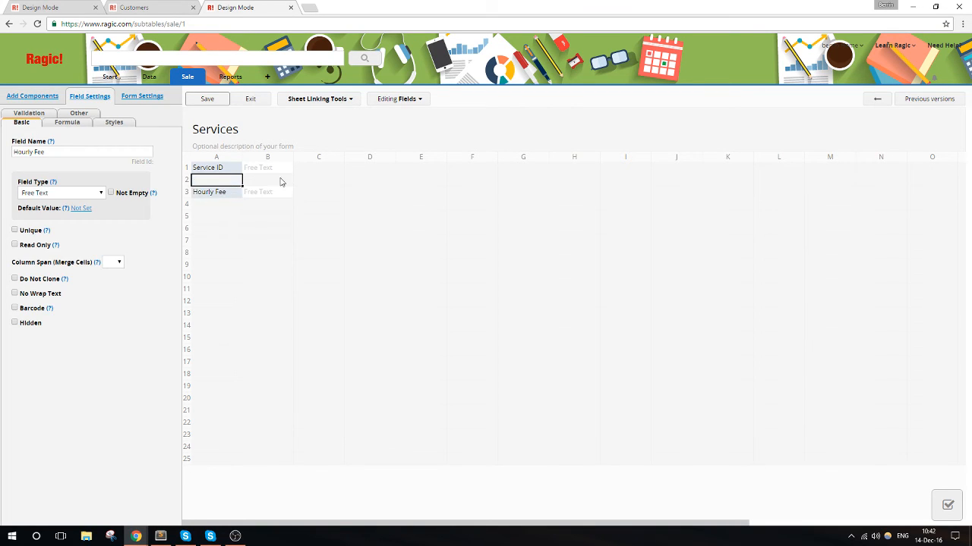
{"action": "left_click", "coordinate": [216, 180]}
{"action": "type", "text": "Serv"}
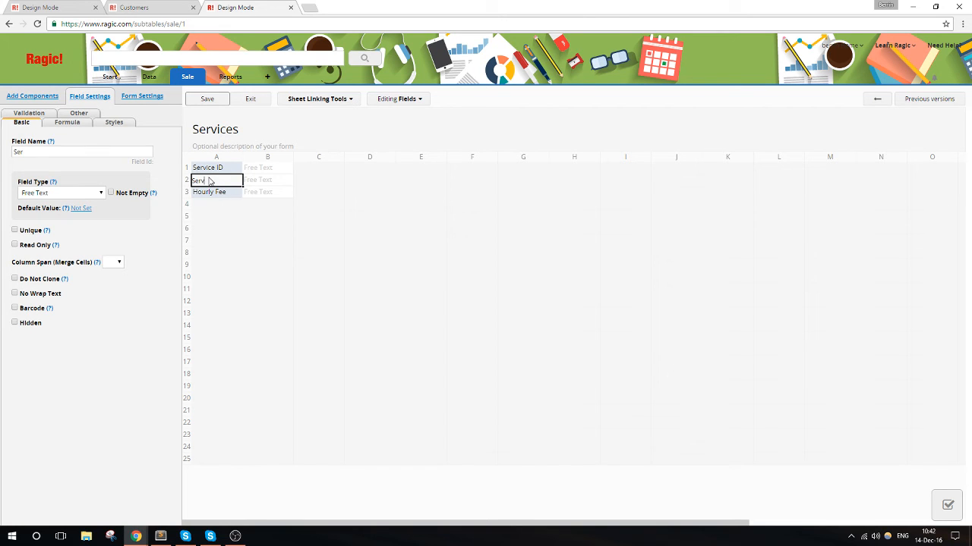
{"action": "type", "text": "ice Name"}
{"action": "mouse_move", "coordinate": [193, 80]}
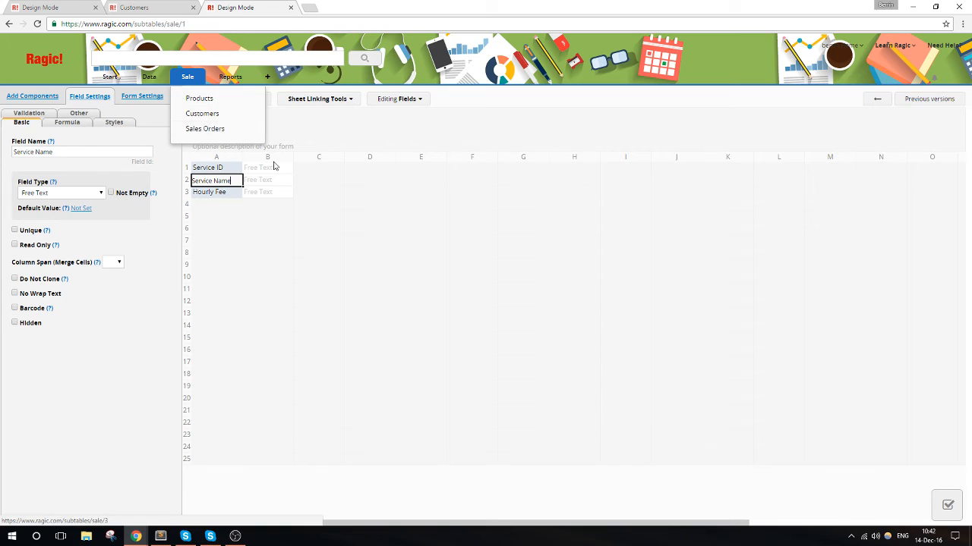
{"action": "left_click", "coordinate": [228, 194]}
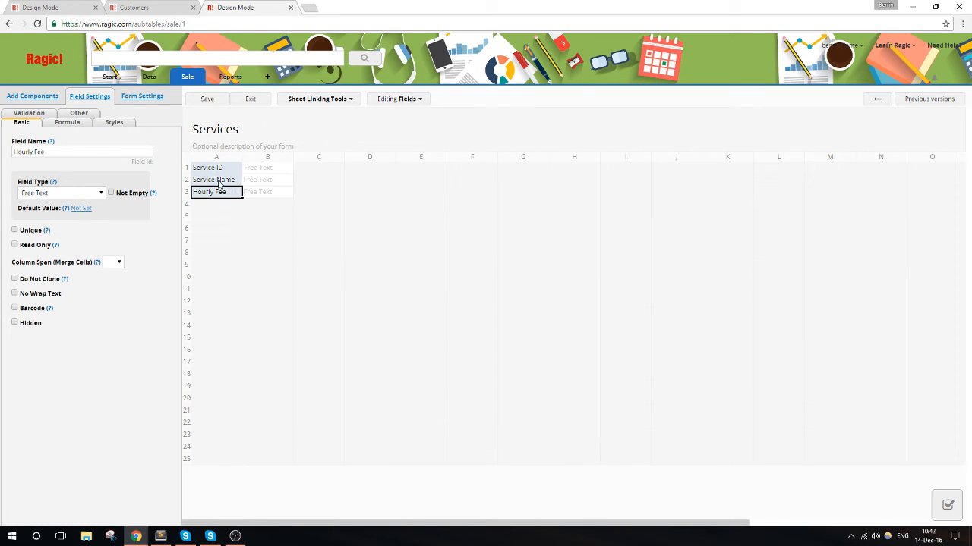
- Set the Service ID field's type to Auto Generate with the format S-{0,number,00000}
{"action": "left_click", "coordinate": [207, 168]}
{"action": "left_click", "coordinate": [76, 194]}
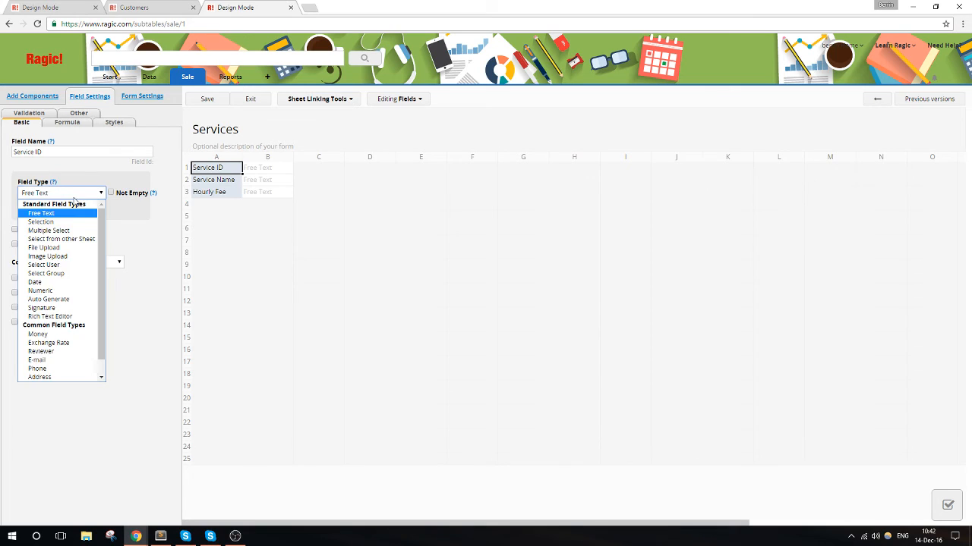
{"action": "left_click", "coordinate": [69, 299]}
{"action": "left_click", "coordinate": [22, 253]}
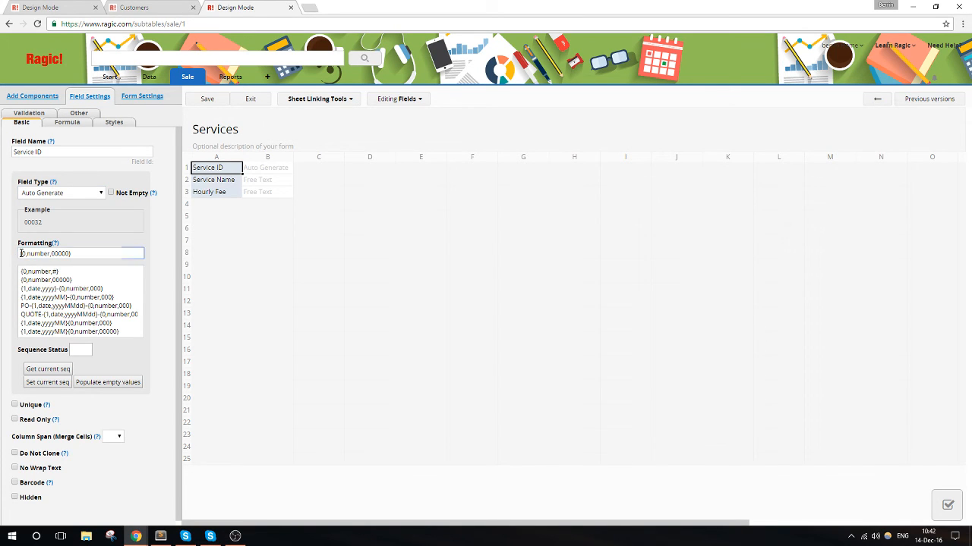
{"action": "left_click", "coordinate": [21, 253]}
{"action": "type", "text": "S"}
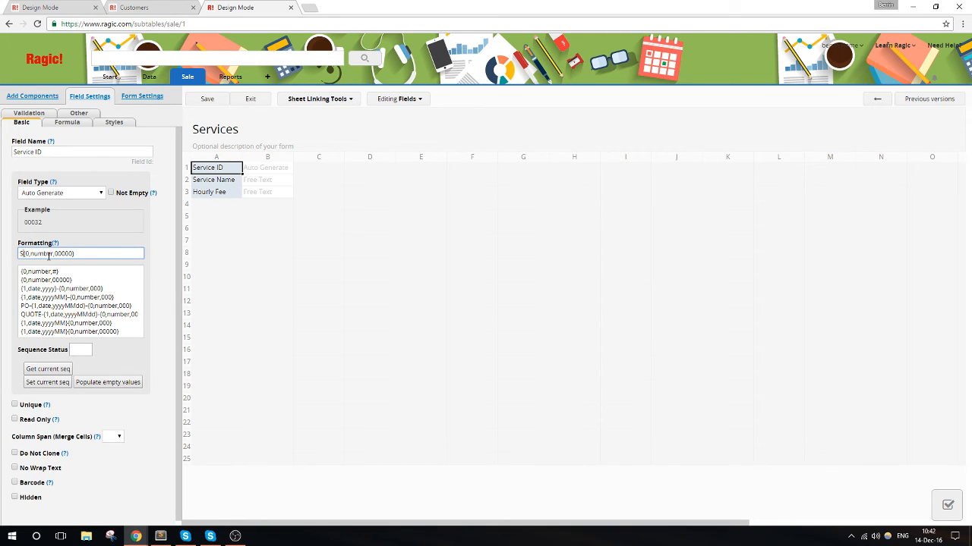
{"action": "type", "text": "-"}
- Widen columns B and A of the Services form layout
{"action": "left_click", "coordinate": [221, 181]}
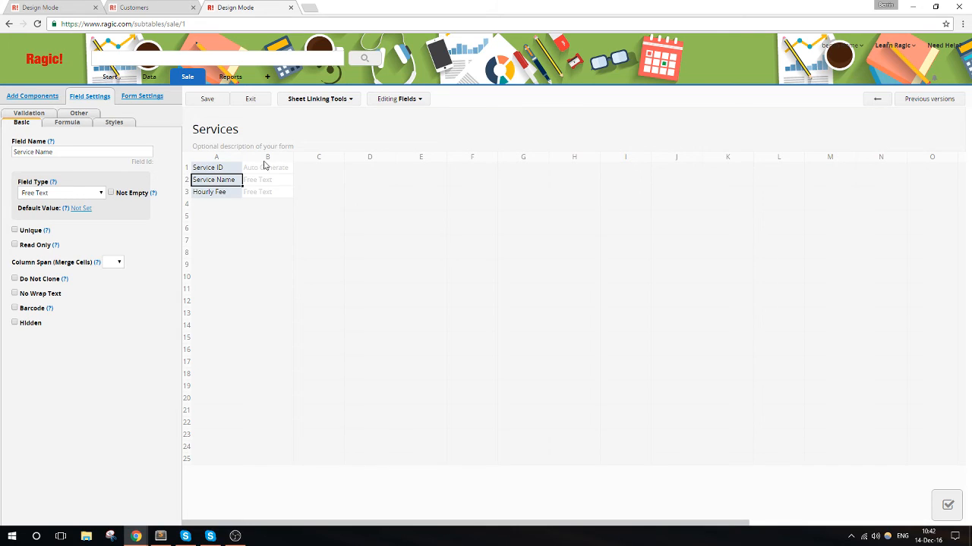
{"action": "left_click_drag", "start_coordinate": [293, 157], "coordinate": [357, 152]}
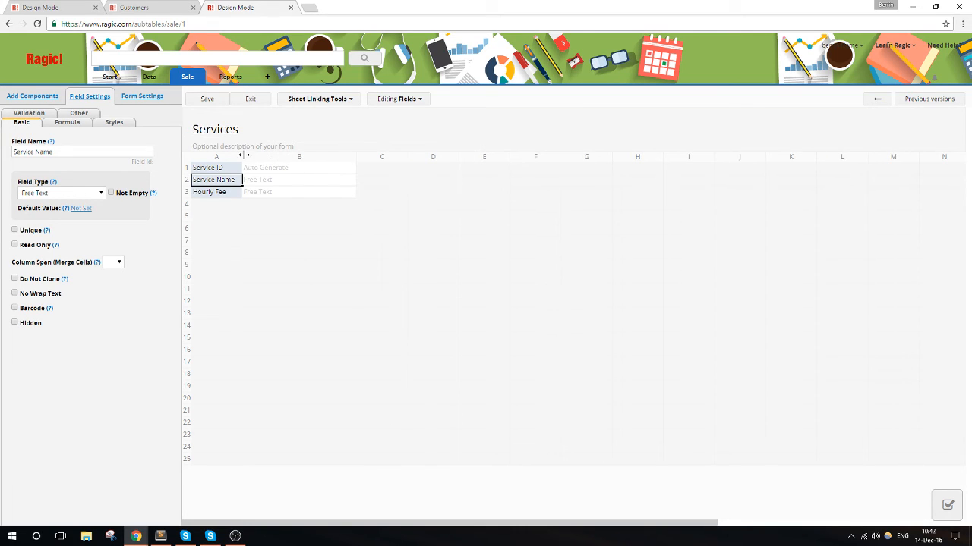
{"action": "left_click_drag", "start_coordinate": [243, 156], "coordinate": [256, 157]}
- Set the Hourly Fee field's type to Money with the format $#,###.##, and save the Services sheet design
{"action": "left_click", "coordinate": [226, 192]}
{"action": "left_click", "coordinate": [76, 193]}
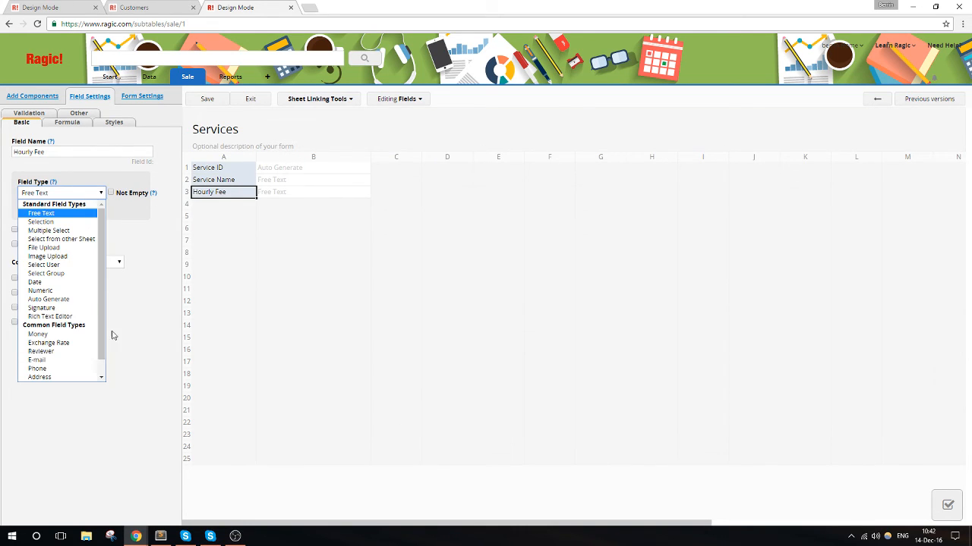
{"action": "left_click", "coordinate": [38, 334]}
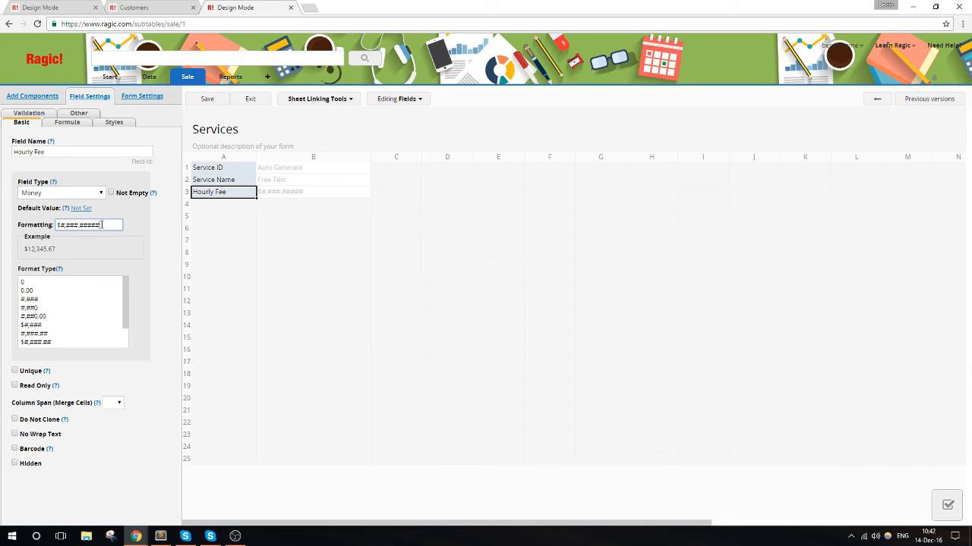
{"action": "left_click_drag", "start_coordinate": [100, 225], "coordinate": [89, 225]}
{"action": "key", "text": "BackSpace"}
{"action": "left_click", "coordinate": [207, 100]}
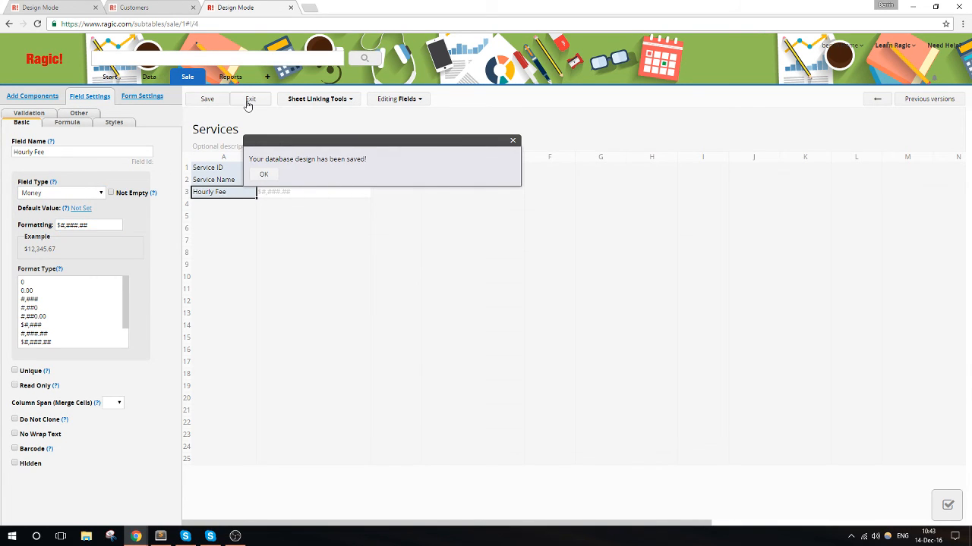
- Leave the Services design and save a new service record named "Cleaning" with an hourly fee of 60
{"action": "left_click", "coordinate": [248, 101]}
{"action": "left_click", "coordinate": [340, 162]}
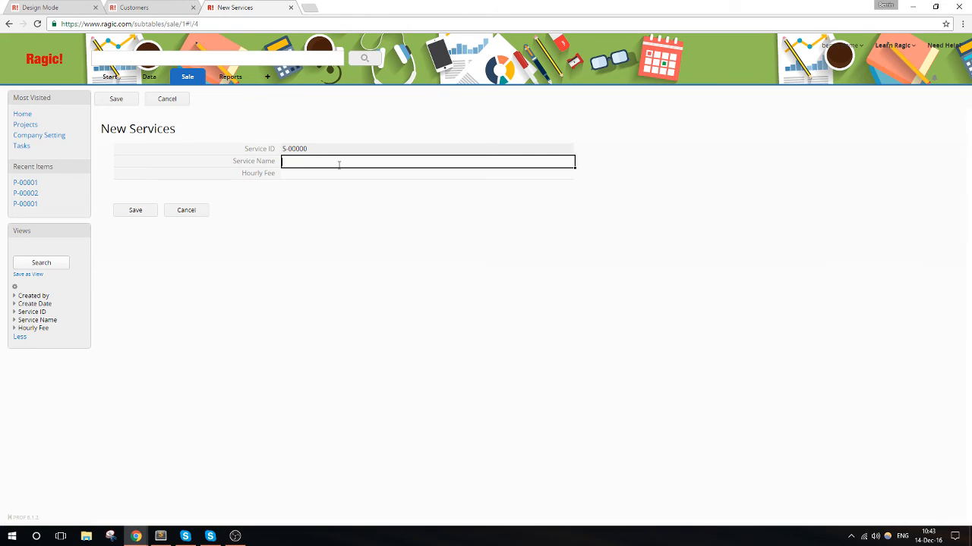
{"action": "type", "text": "Cleaning"}
{"action": "key", "text": "Tab"}
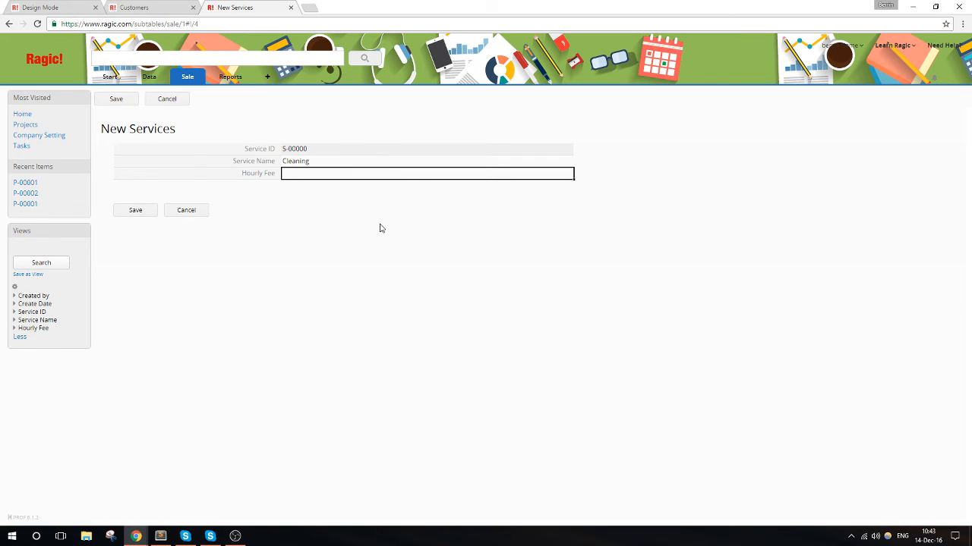
{"action": "type", "text": "20"}
{"action": "left_click", "coordinate": [135, 211]}
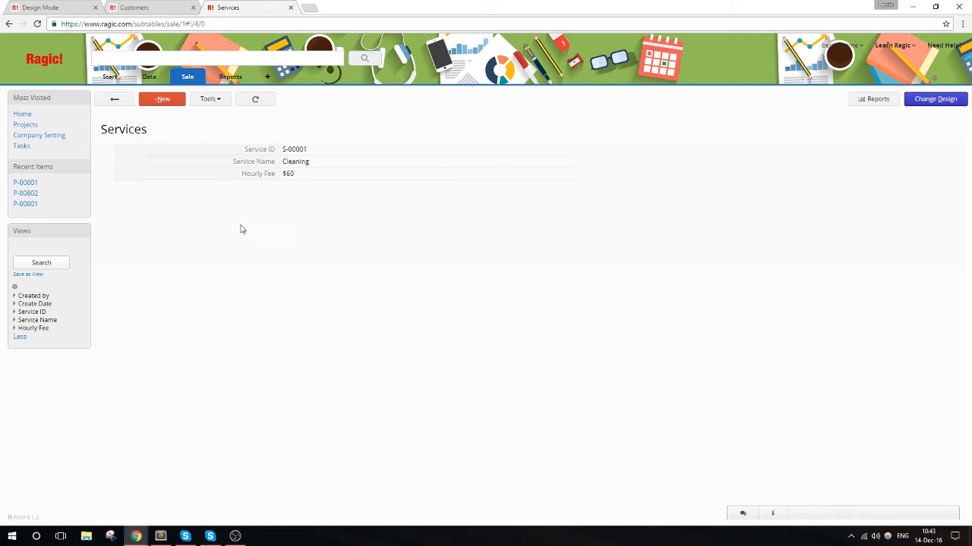
- Add and save a service record named "Moving" with an hourly fee of 90
{"action": "left_click", "coordinate": [163, 109]}
{"action": "left_click", "coordinate": [343, 162]}
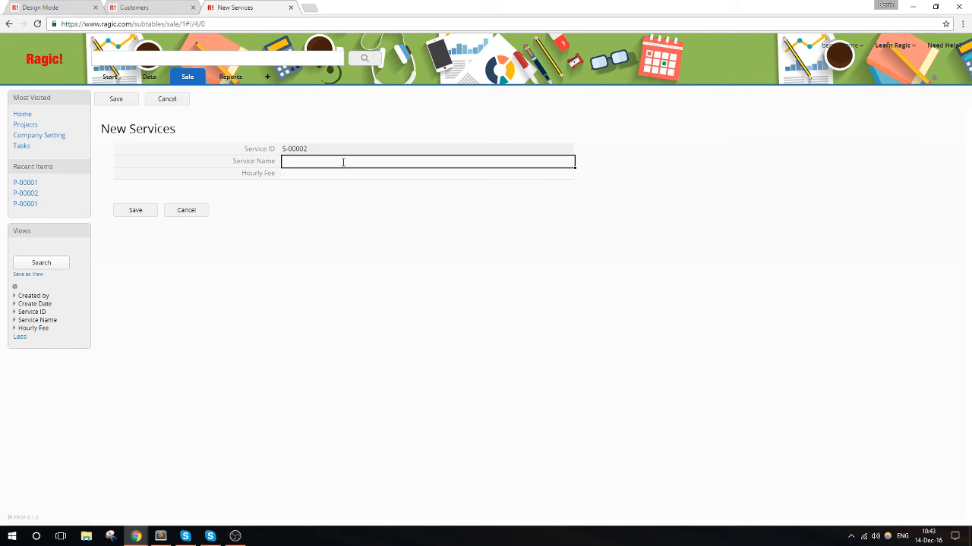
{"action": "type", "text": "Moving"}
{"action": "key", "text": "Tab"}
{"action": "type", "text": "80"}
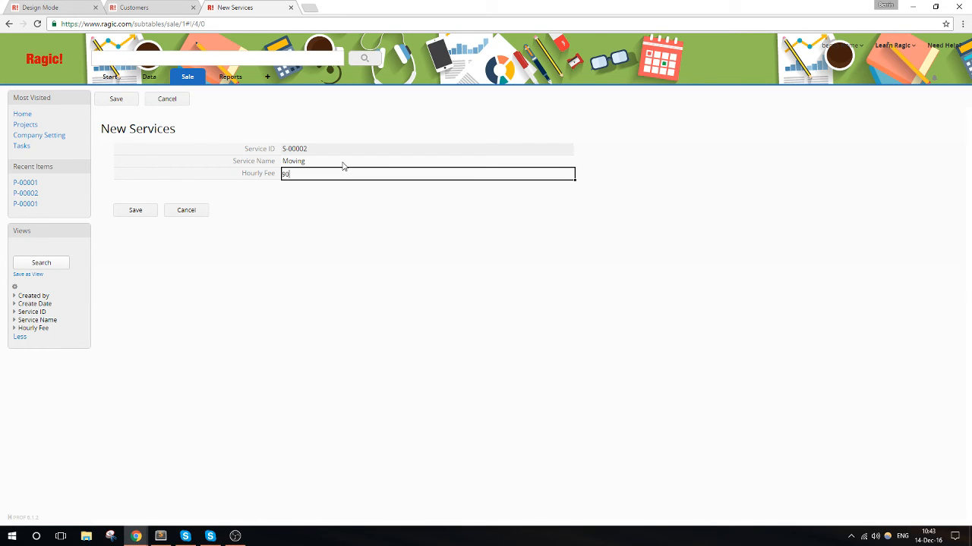
{"action": "left_click", "coordinate": [131, 209]}
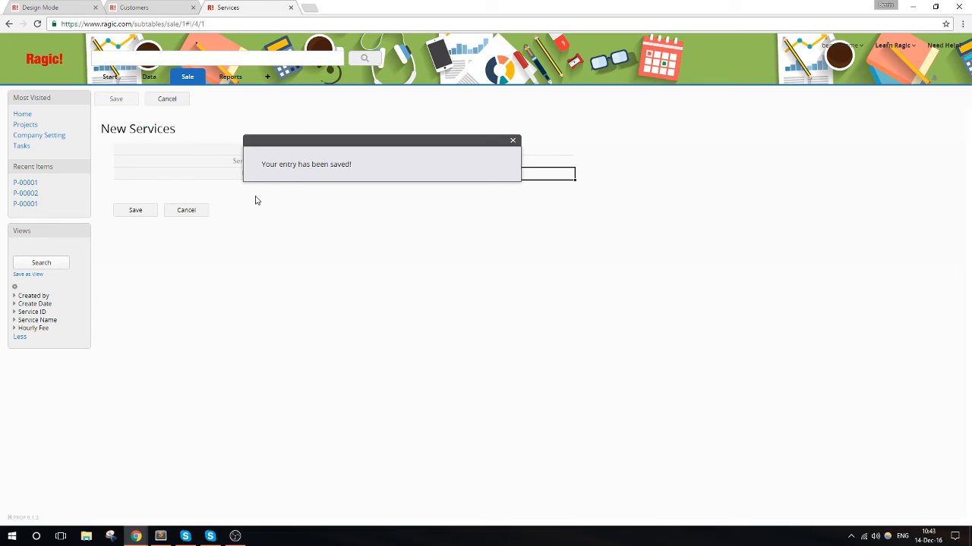
- Add and save a service record named "Coding" with an hourly fee of 150, and return to the list of all services
{"action": "left_click", "coordinate": [154, 103]}
{"action": "left_click", "coordinate": [326, 160]}
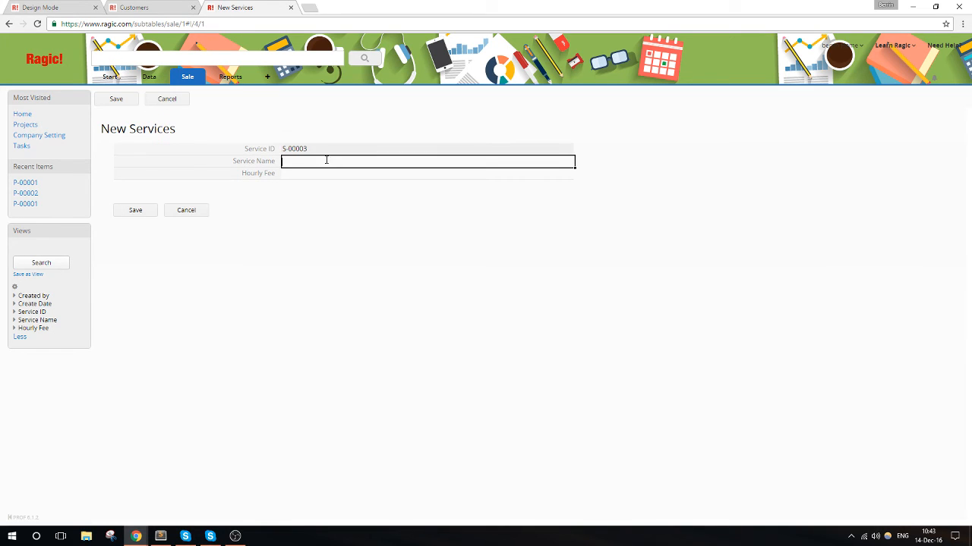
{"action": "type", "text": "Coding"}
{"action": "left_click", "coordinate": [319, 173]}
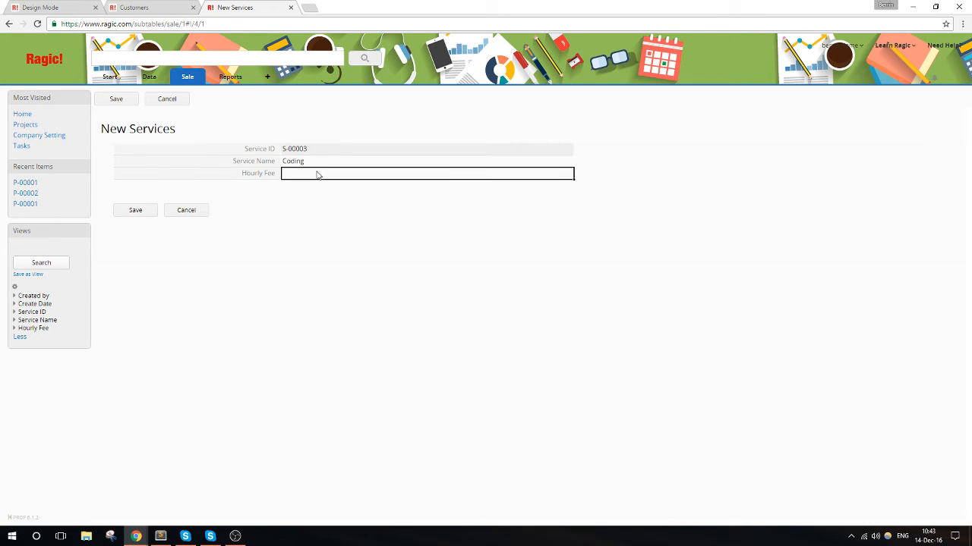
{"action": "type", "text": "150"}
{"action": "left_click", "coordinate": [133, 210]}
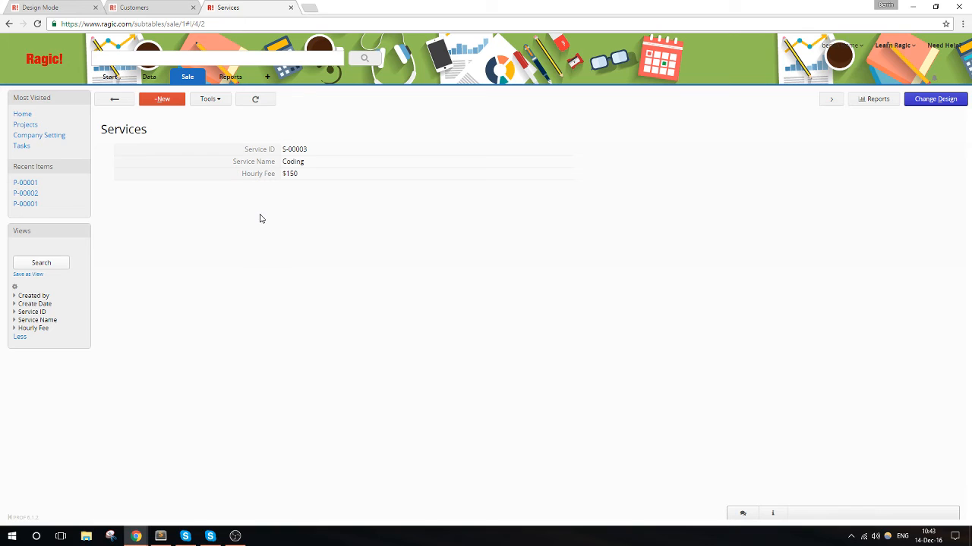
{"action": "left_click", "coordinate": [116, 101]}
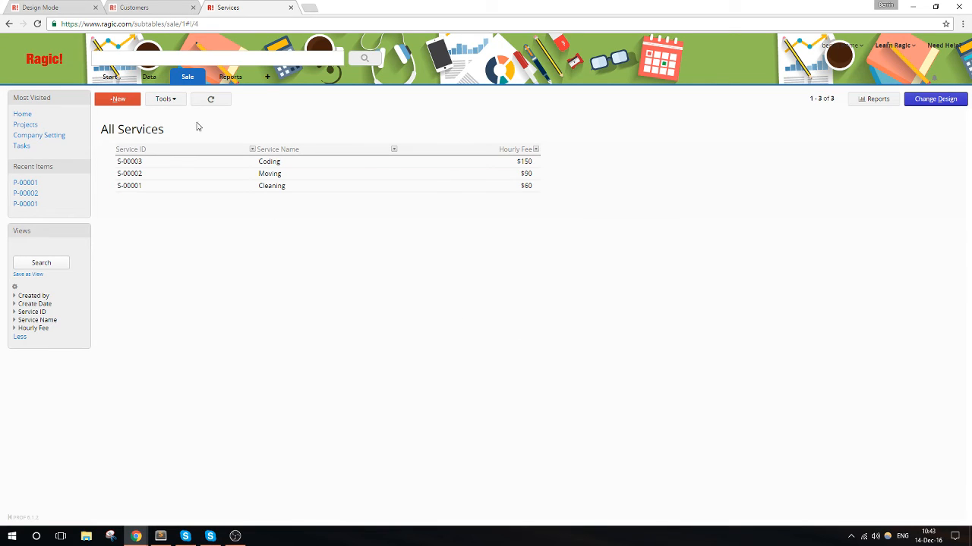
- Create a new sheet named "Service Order" in the Sale group
{"action": "mouse_move", "coordinate": [186, 81]}
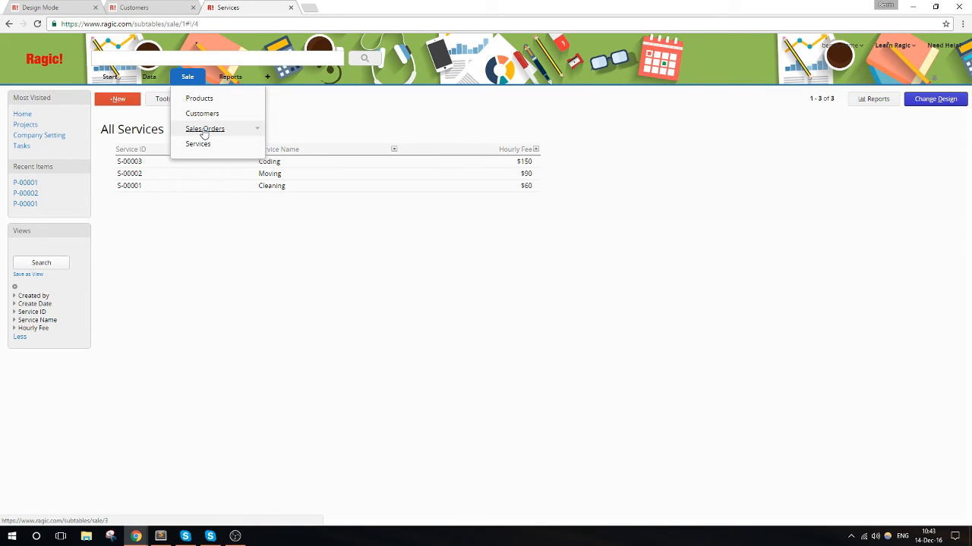
{"action": "left_click", "coordinate": [201, 79]}
{"action": "left_click", "coordinate": [223, 87]}
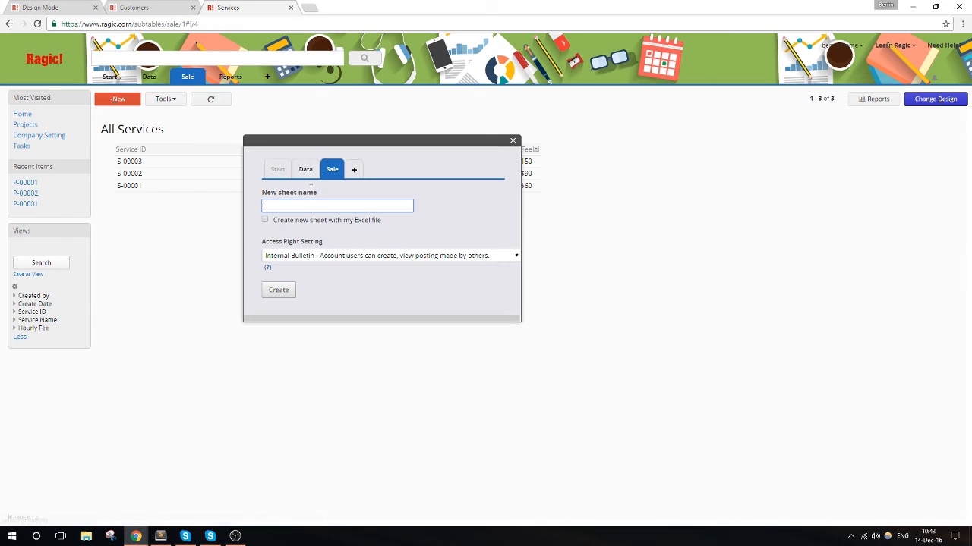
{"action": "type", "text": "Service Order"}
{"action": "left_click", "coordinate": [281, 291]}
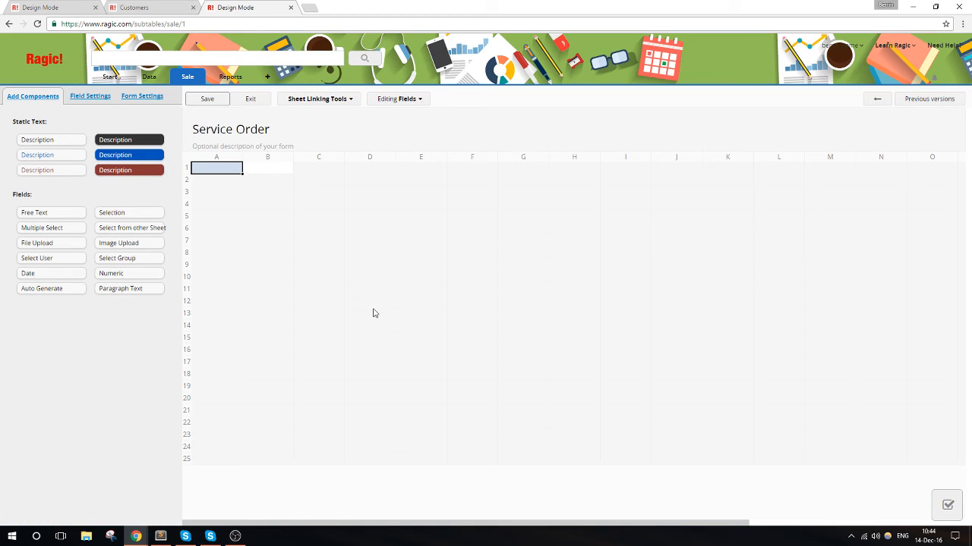
- Add a "Service Order ID" field of type Auto Generate in row 1, and widen column A to about 162 px
{"action": "type", "text": "Ser"}
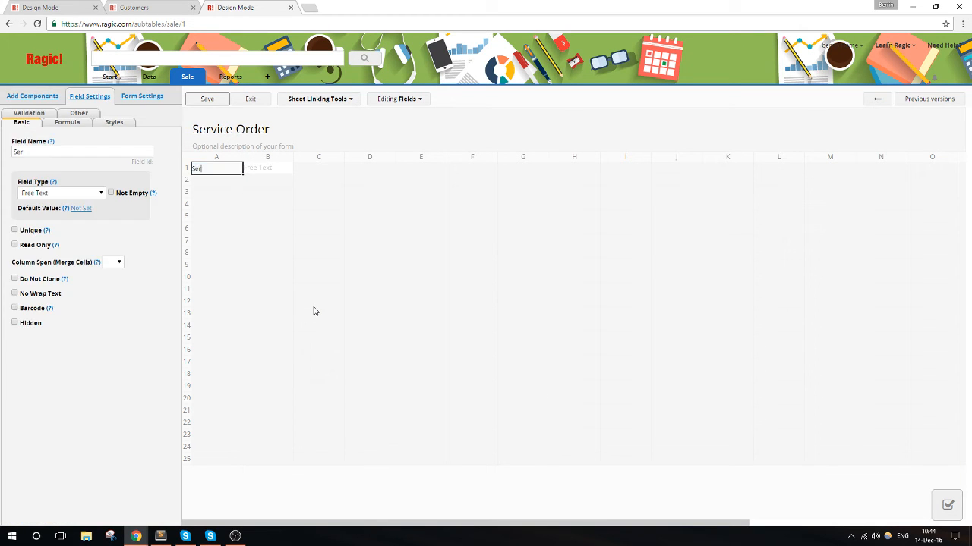
{"action": "type", "text": "vice Order ID"}
{"action": "left_click", "coordinate": [82, 194]}
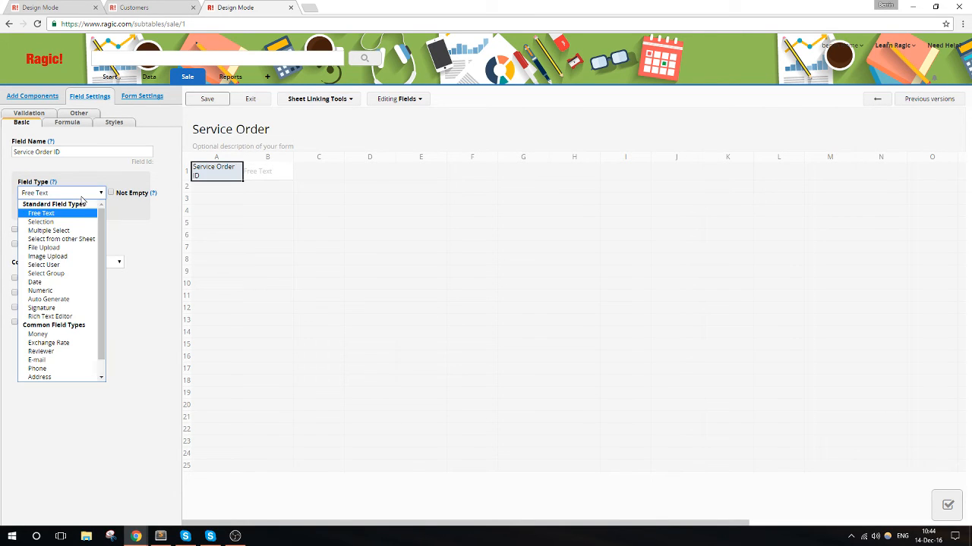
{"action": "left_click", "coordinate": [61, 300]}
{"action": "left_click_drag", "start_coordinate": [245, 155], "coordinate": [273, 156]}
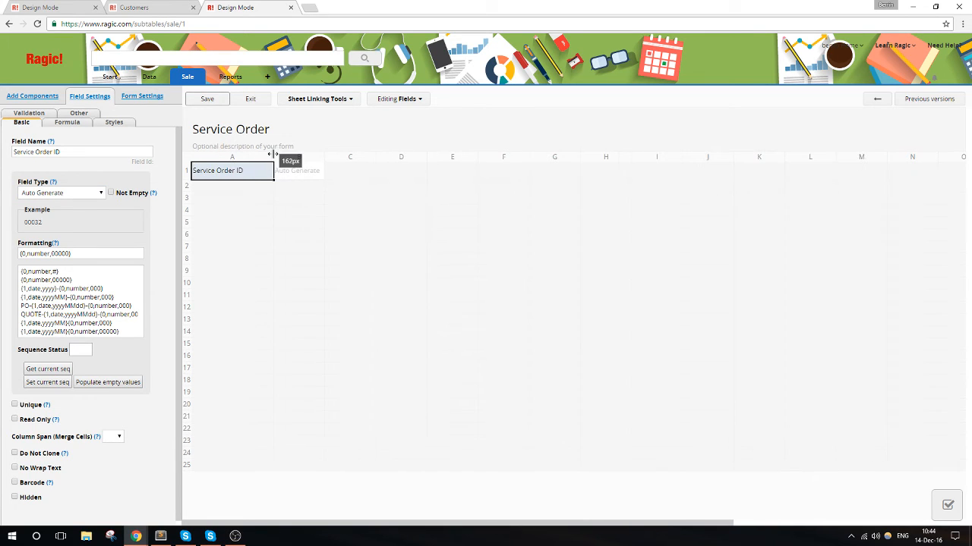
- Set the Service Order ID format to SerO-{1,date,yyyyMMdd}-{0,number,000} and widen column B
{"action": "left_click", "coordinate": [42, 305]}
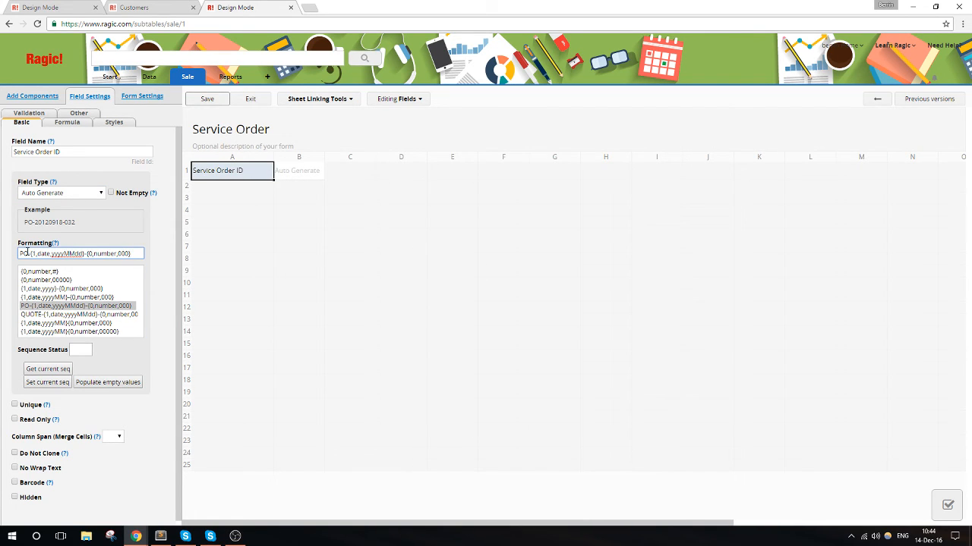
{"action": "left_click_drag", "start_coordinate": [26, 252], "coordinate": [17, 253]}
{"action": "type", "text": "Ser"}
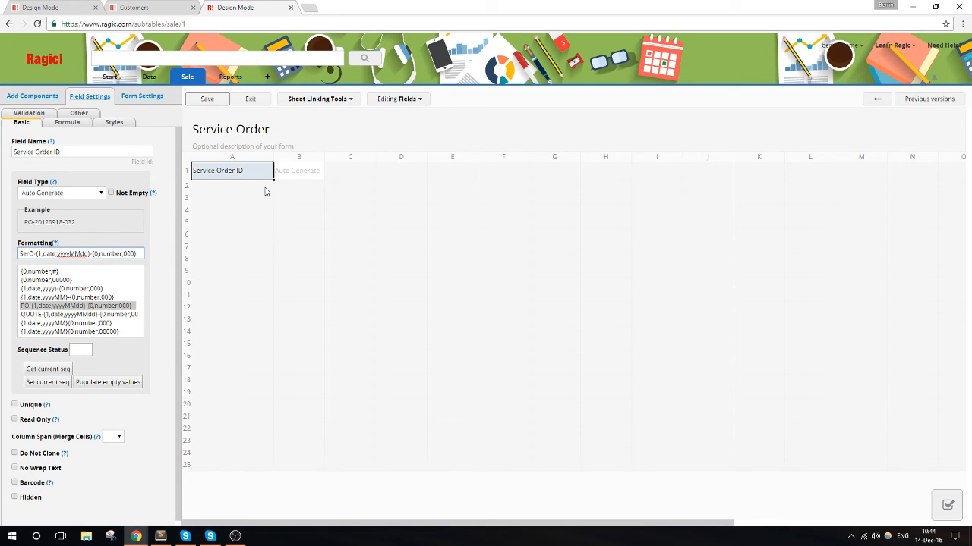
{"action": "left_click_drag", "start_coordinate": [325, 155], "coordinate": [349, 158]}
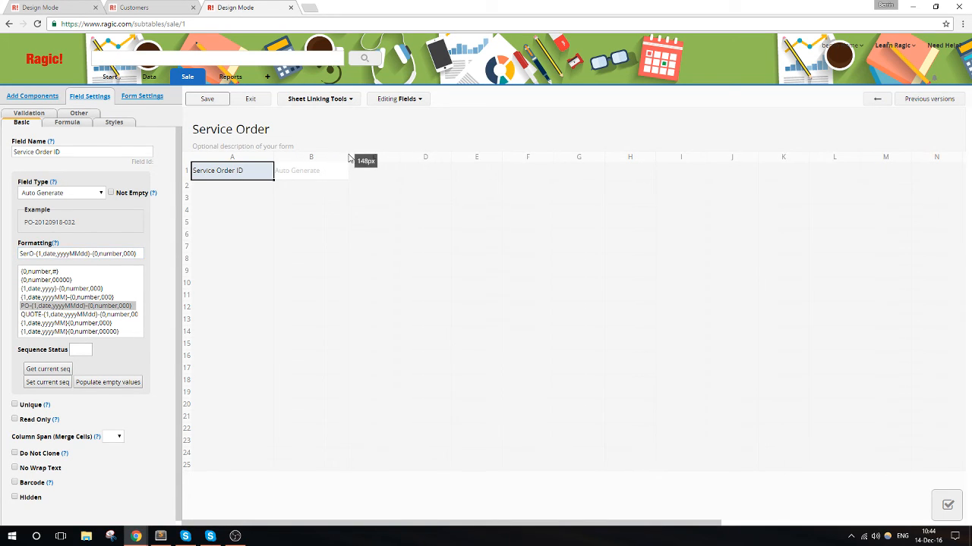
- Try to save the Service Order sheet design, and narrow column A slightly
{"action": "left_click", "coordinate": [220, 190]}
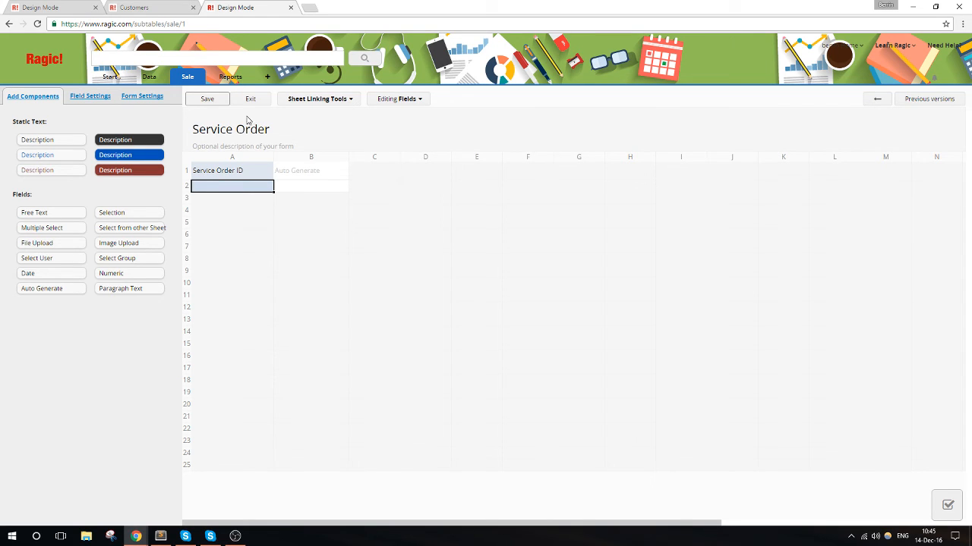
{"action": "left_click", "coordinate": [222, 98]}
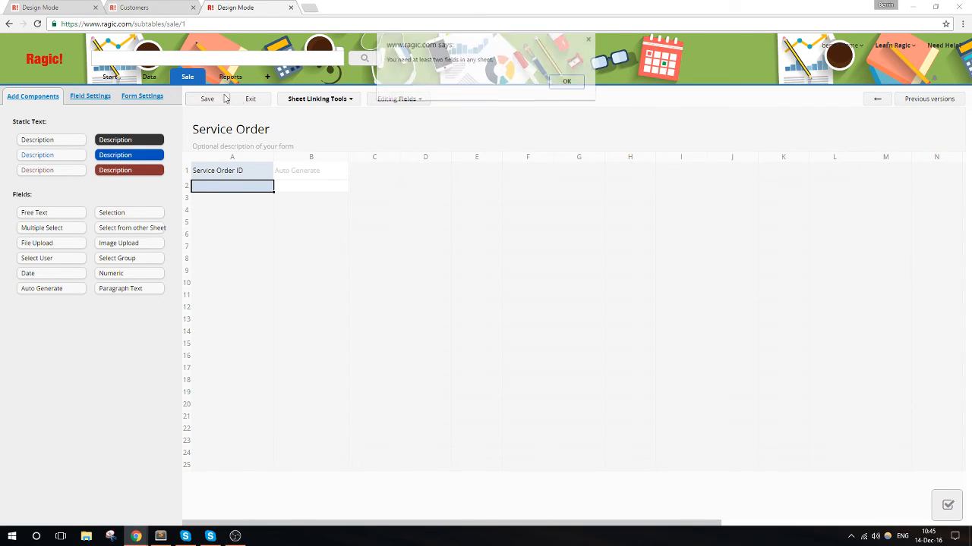
{"action": "left_click", "coordinate": [551, 85]}
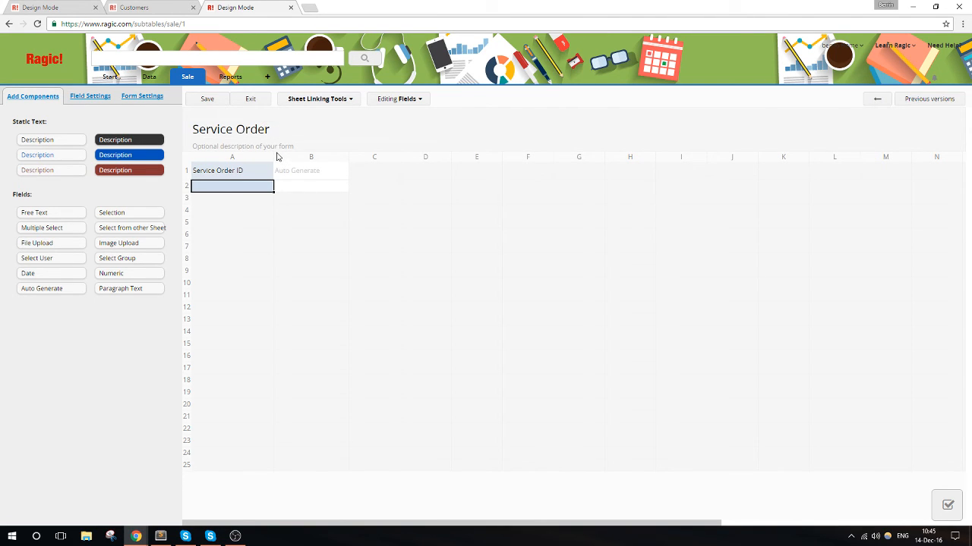
{"action": "left_click_drag", "start_coordinate": [276, 156], "coordinate": [264, 158]}
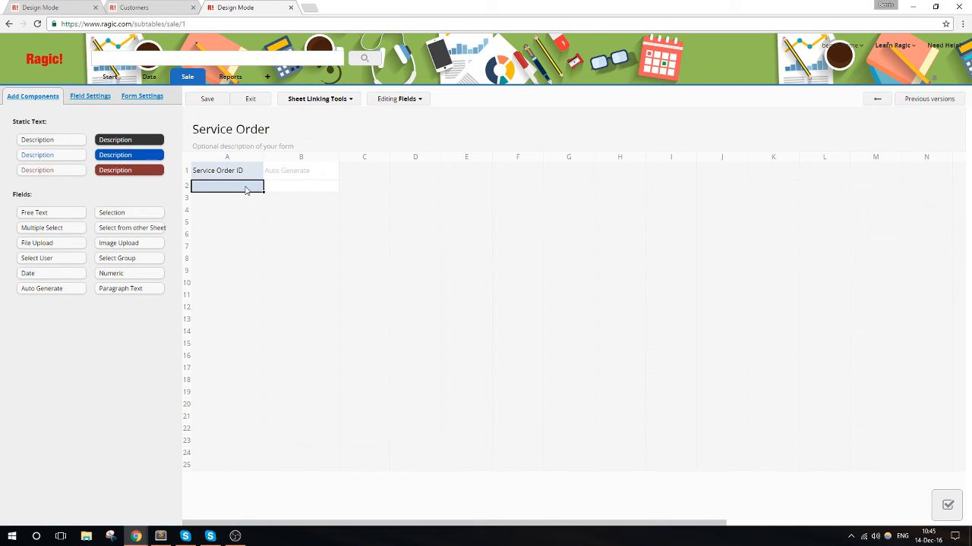
- Create a Link & Load field in row 3 of Service Order, linked to Customer ID in the Customers sheet
{"action": "left_click", "coordinate": [332, 102]}
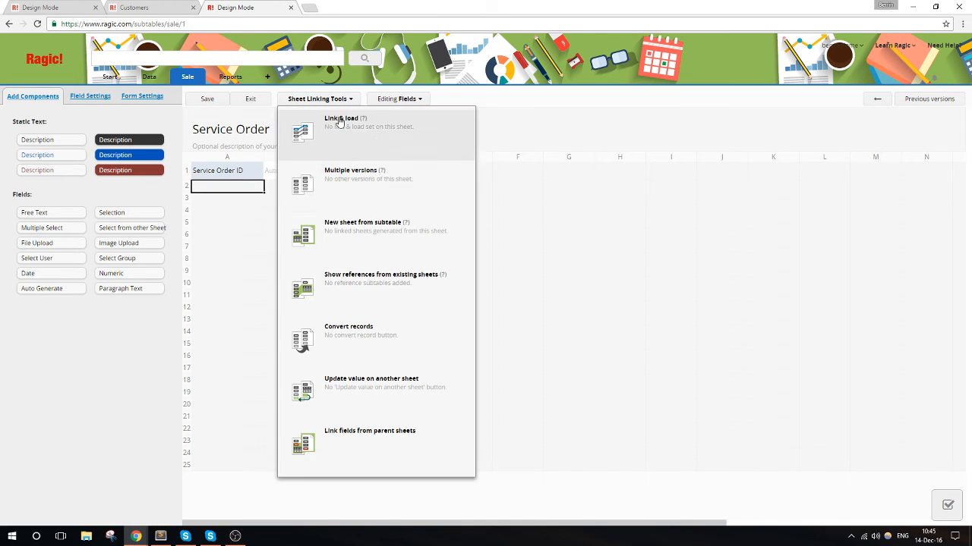
{"action": "left_click", "coordinate": [446, 145]}
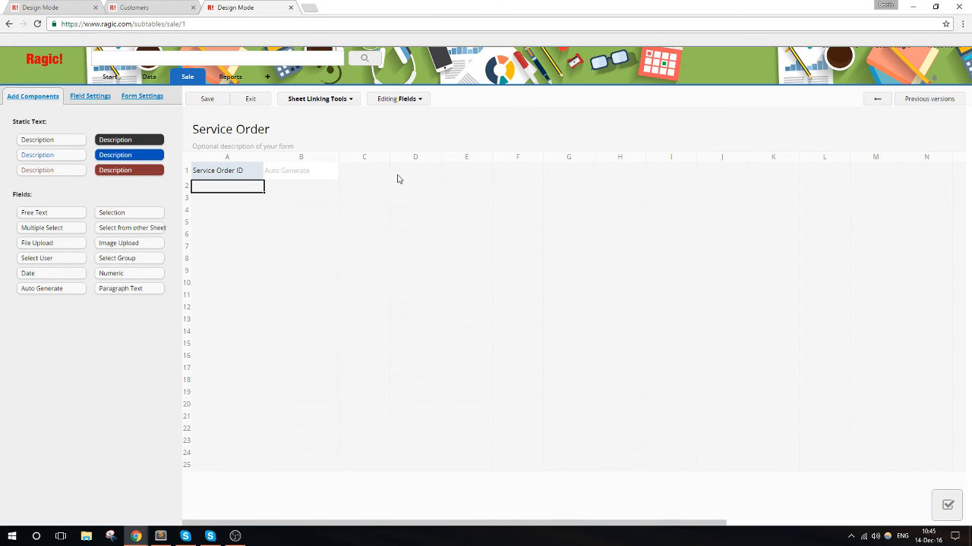
{"action": "left_click", "coordinate": [630, 290]}
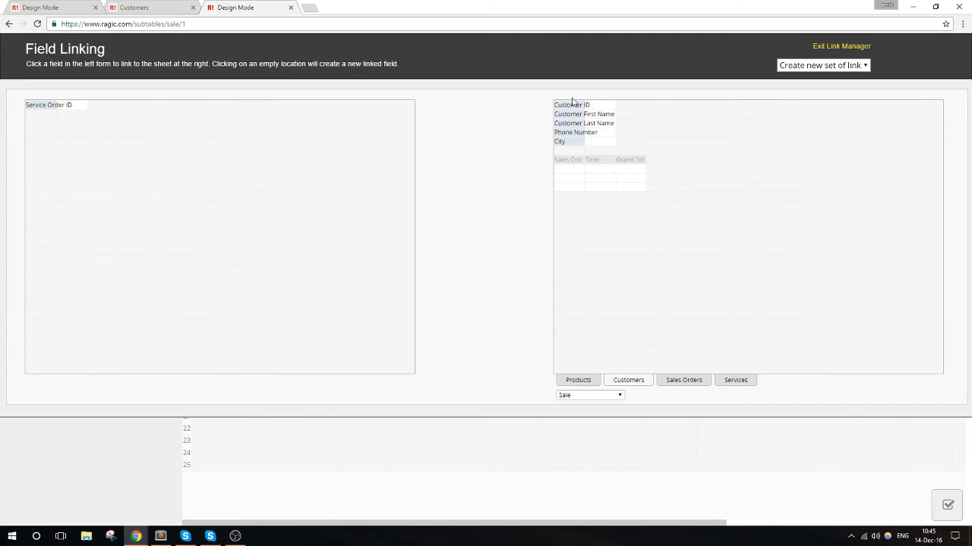
{"action": "left_click", "coordinate": [572, 104]}
{"action": "left_click", "coordinate": [50, 126]}
- Load Customer First Name, Customer Last Name and City into rows 4 to 6 from Customers, and save the sheet design
{"action": "left_click", "coordinate": [569, 114]}
{"action": "left_click", "coordinate": [41, 136]}
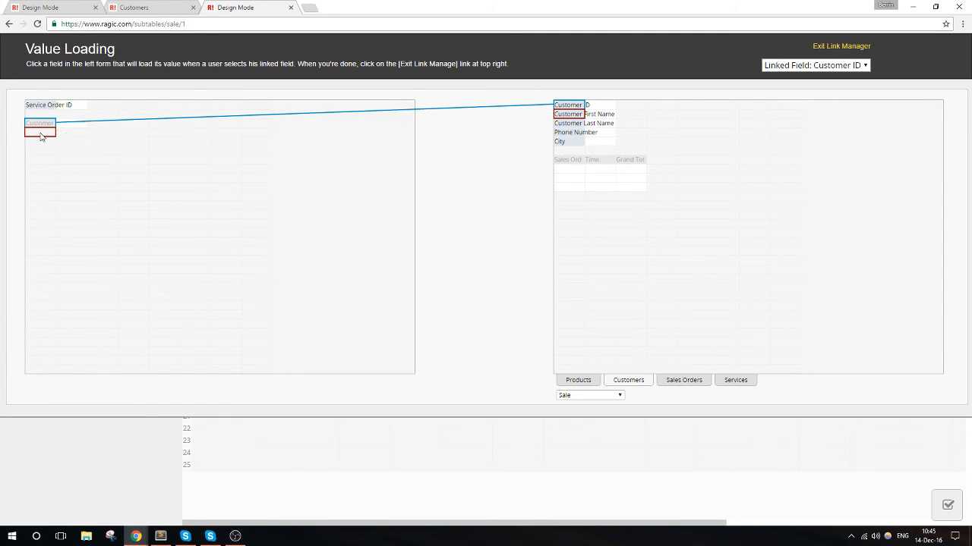
{"action": "left_click", "coordinate": [40, 141]}
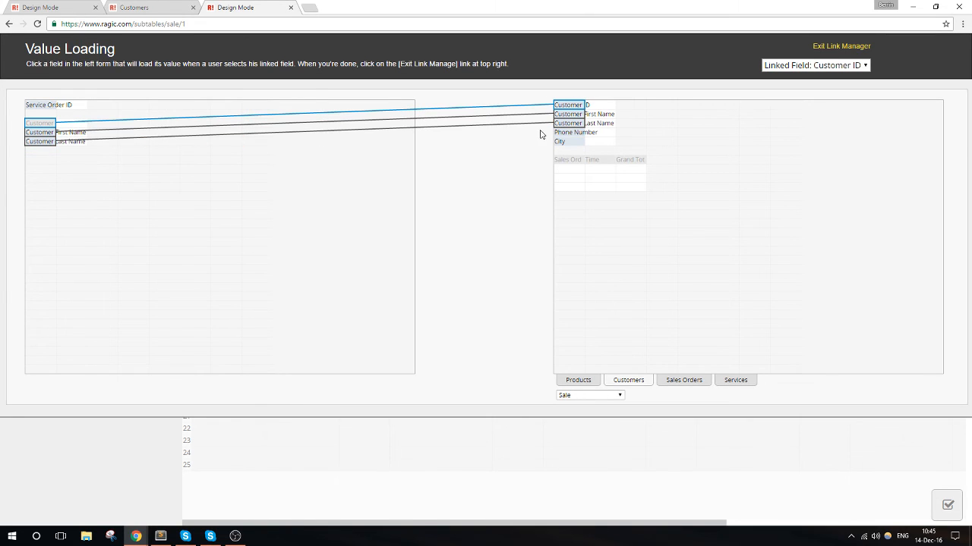
{"action": "left_click", "coordinate": [570, 141]}
{"action": "left_click", "coordinate": [44, 151]}
{"action": "left_click", "coordinate": [837, 47]}
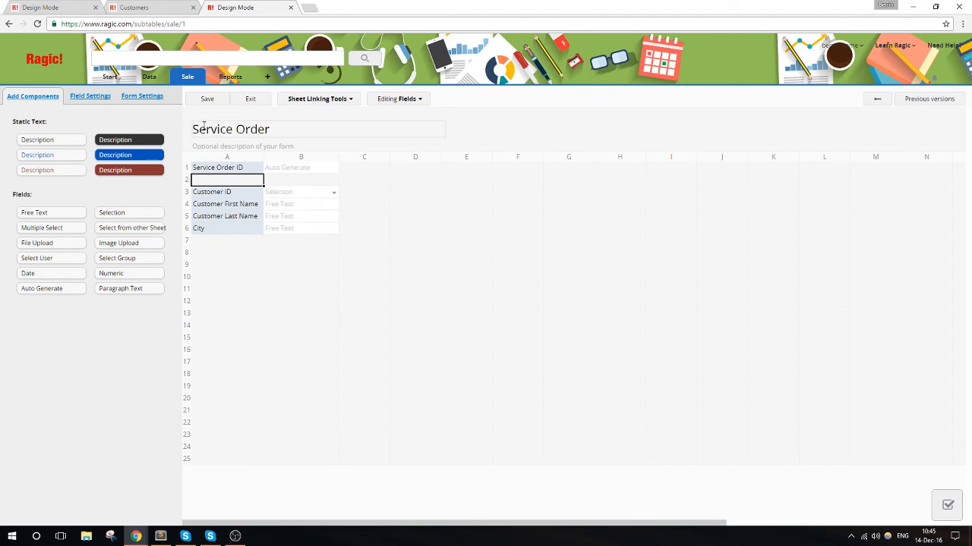
{"action": "left_click", "coordinate": [217, 100]}
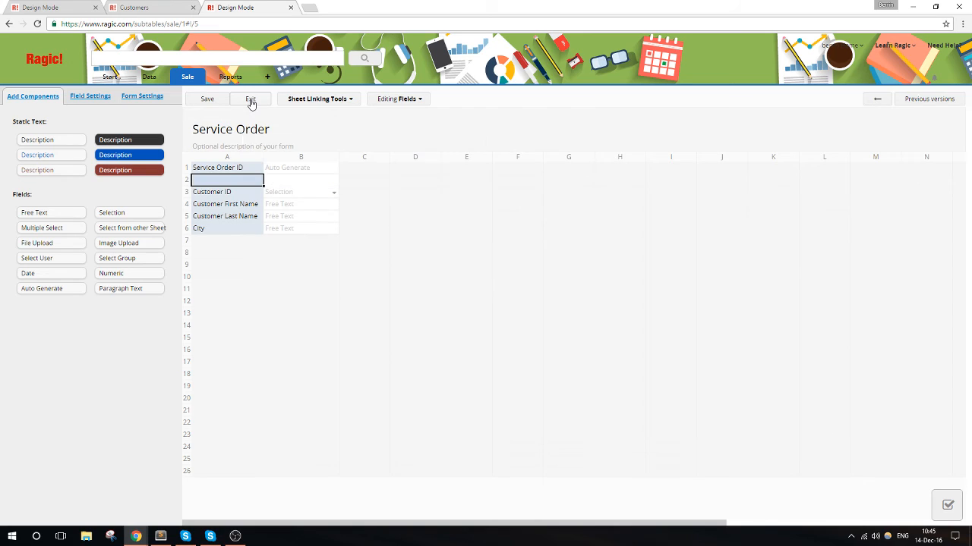
{"action": "left_click", "coordinate": [251, 102]}
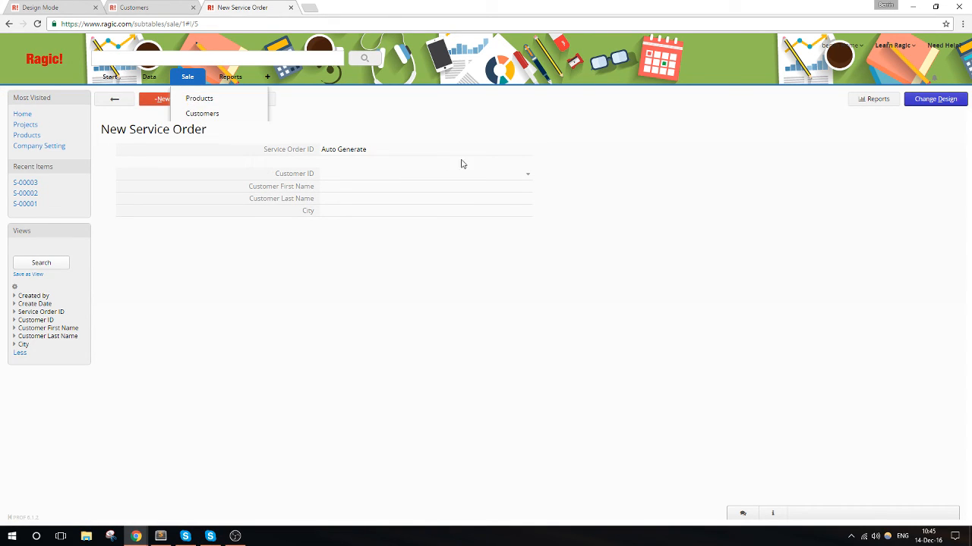
- Reload the Service Order sheet, and open the Coding record in the Services sheet
{"action": "mouse_move", "coordinate": [195, 86]}
{"action": "left_click", "coordinate": [250, 159]}
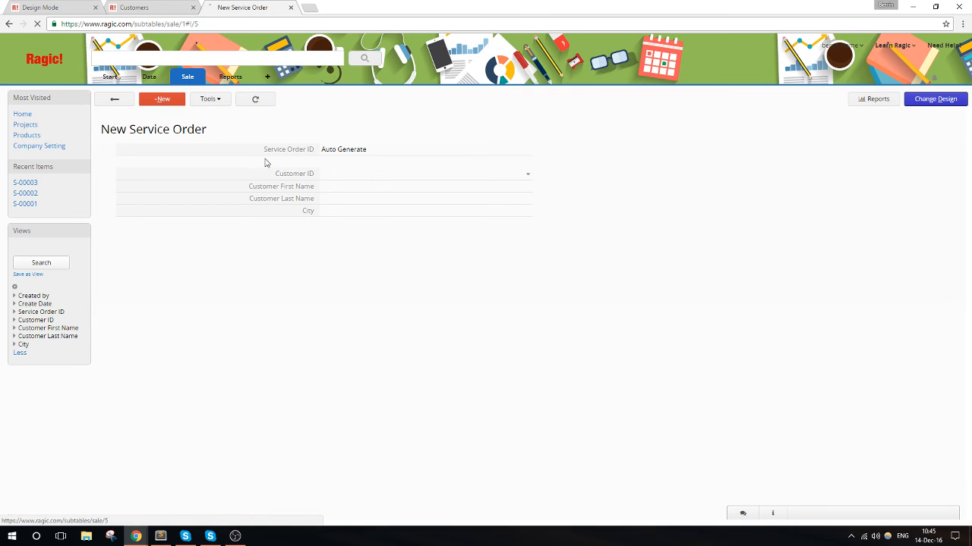
{"action": "mouse_move", "coordinate": [191, 82]}
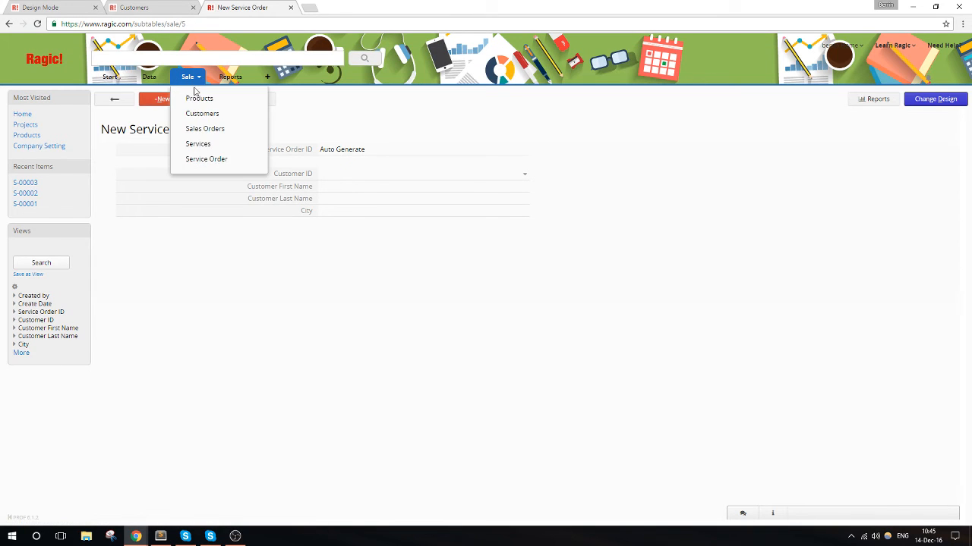
{"action": "left_click", "coordinate": [213, 144]}
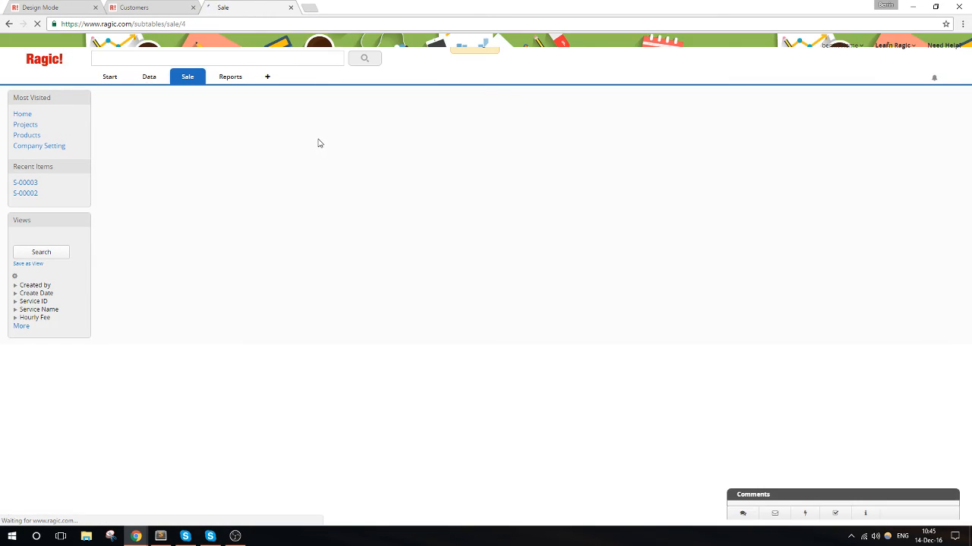
{"action": "left_click", "coordinate": [309, 161]}
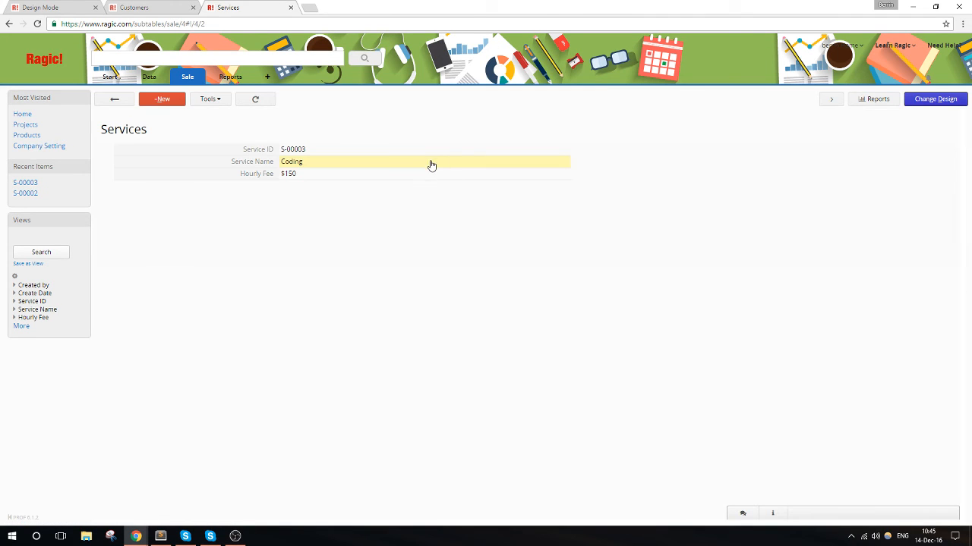
- Try adding a Money field named Discount with format $#,###.## in row 4 of the Services sheet, and discard the design changes
{"action": "left_click", "coordinate": [913, 102]}
{"action": "left_click", "coordinate": [203, 193]}
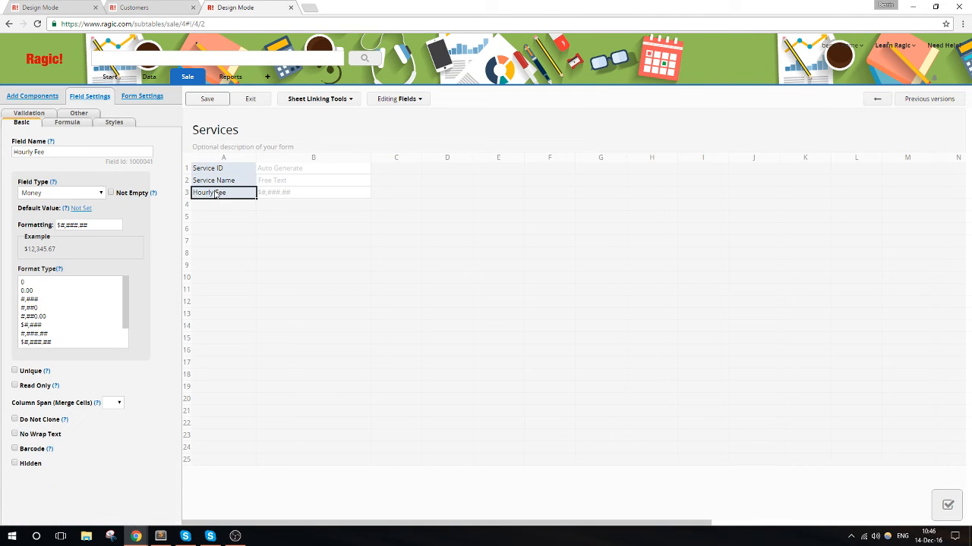
{"action": "left_click_drag", "start_coordinate": [231, 195], "coordinate": [157, 197]}
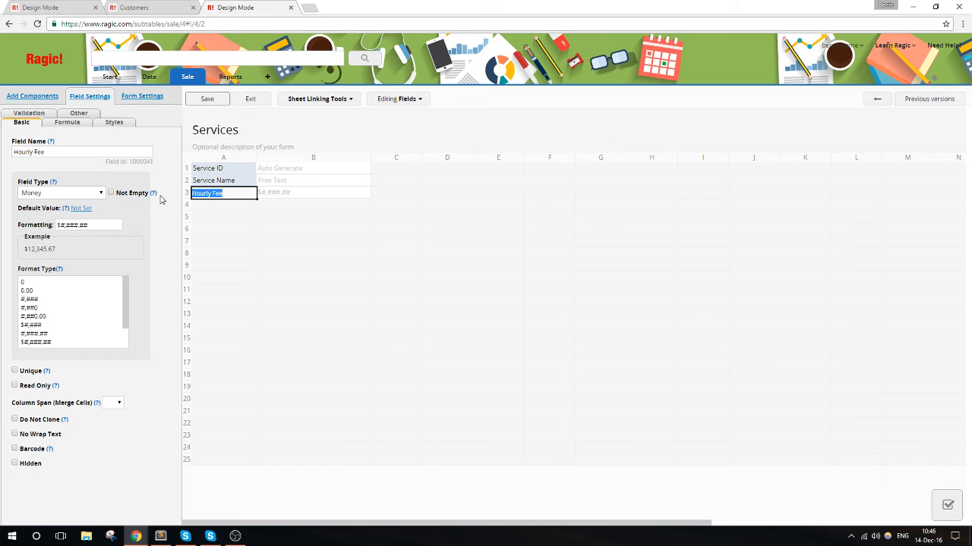
{"action": "left_click", "coordinate": [202, 207]}
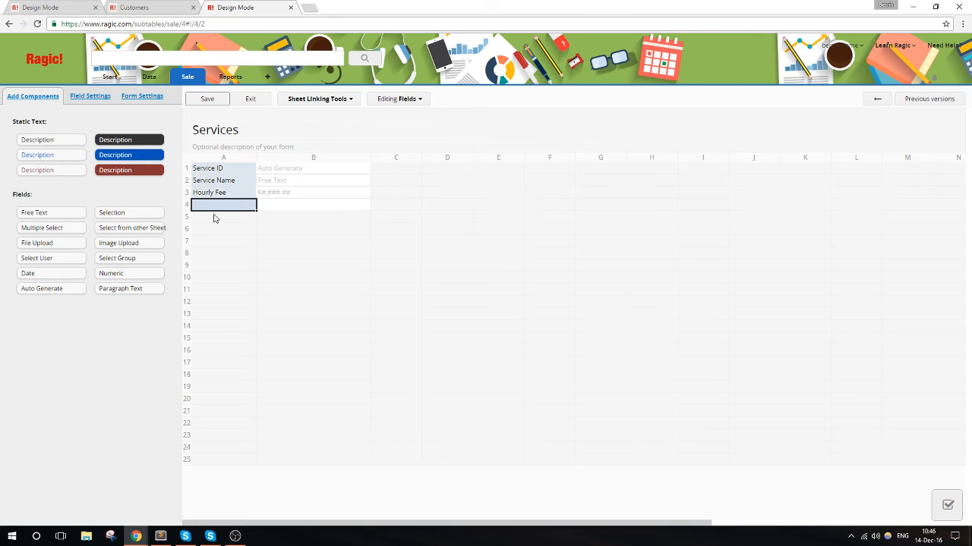
{"action": "type", "text": "Discount"}
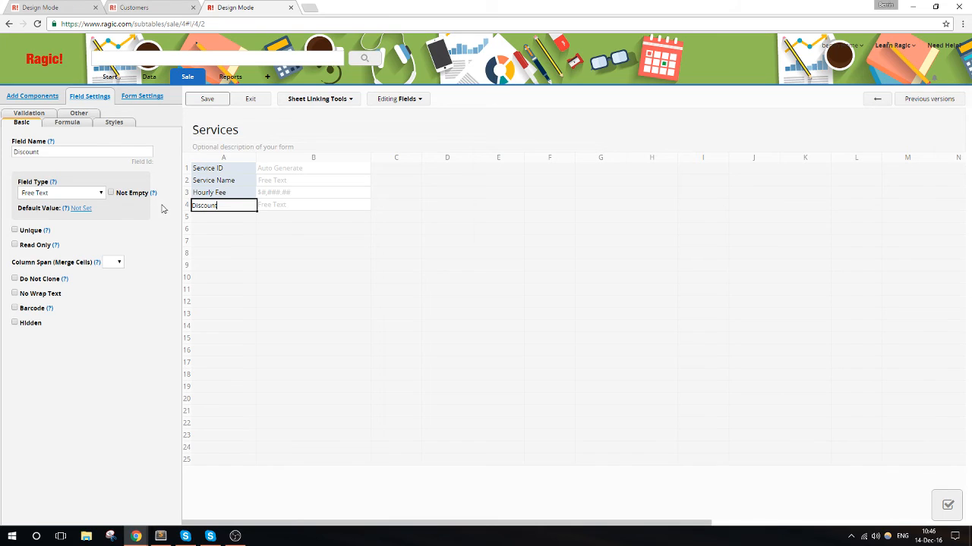
{"action": "left_click", "coordinate": [75, 194]}
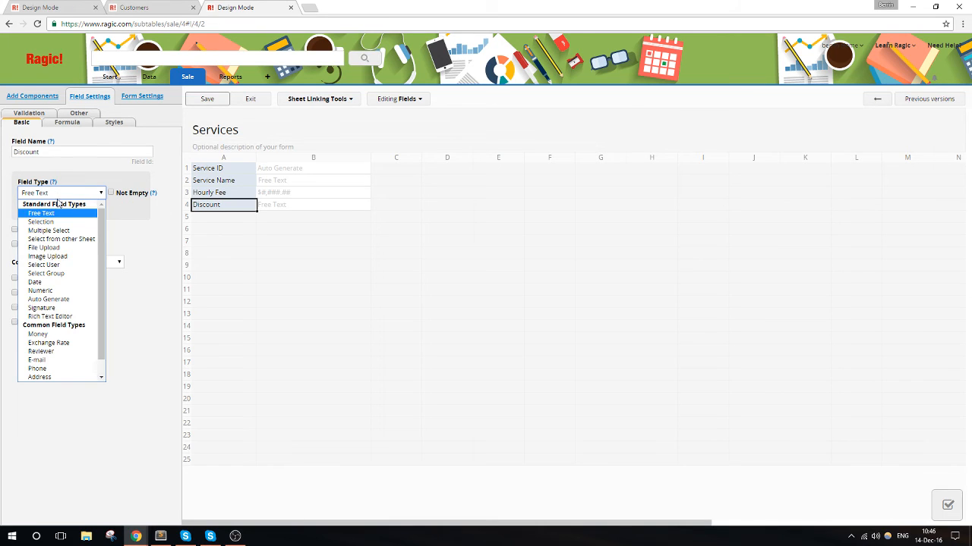
{"action": "left_click", "coordinate": [53, 332]}
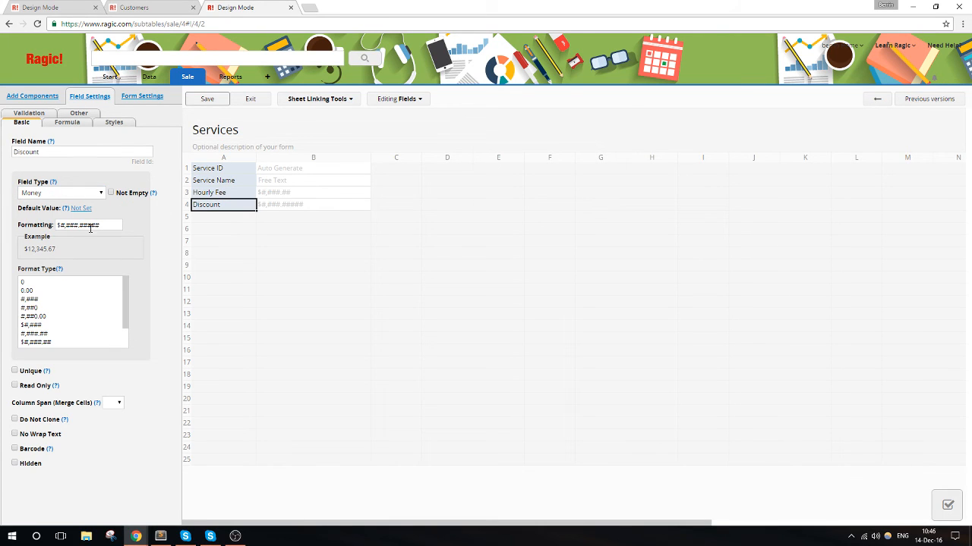
{"action": "left_click_drag", "start_coordinate": [118, 226], "coordinate": [87, 226]}
{"action": "key", "text": "BackSpace"}
{"action": "scroll", "coordinate": [99, 311], "scroll_direction": "down", "scroll_amount": 2}
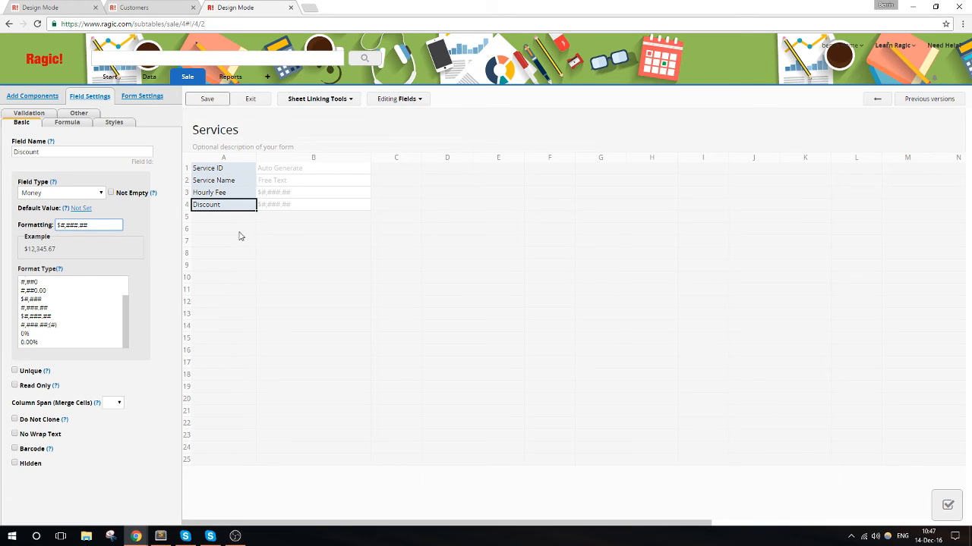
{"action": "left_click", "coordinate": [256, 100]}
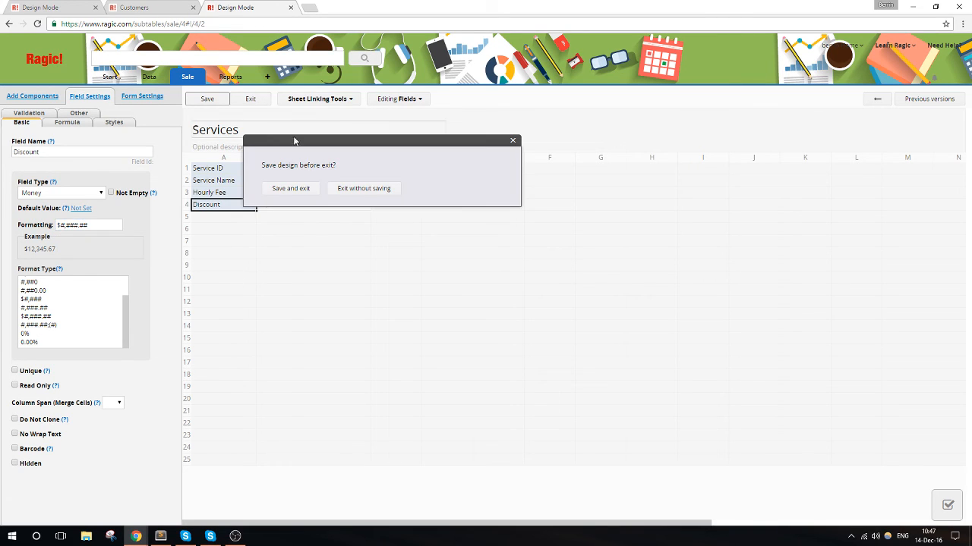
{"action": "left_click", "coordinate": [345, 194]}
- Create a Link & Load field in row 8 of the Service Order design, linked to Service ID in the Services sheet
{"action": "mouse_move", "coordinate": [184, 82]}
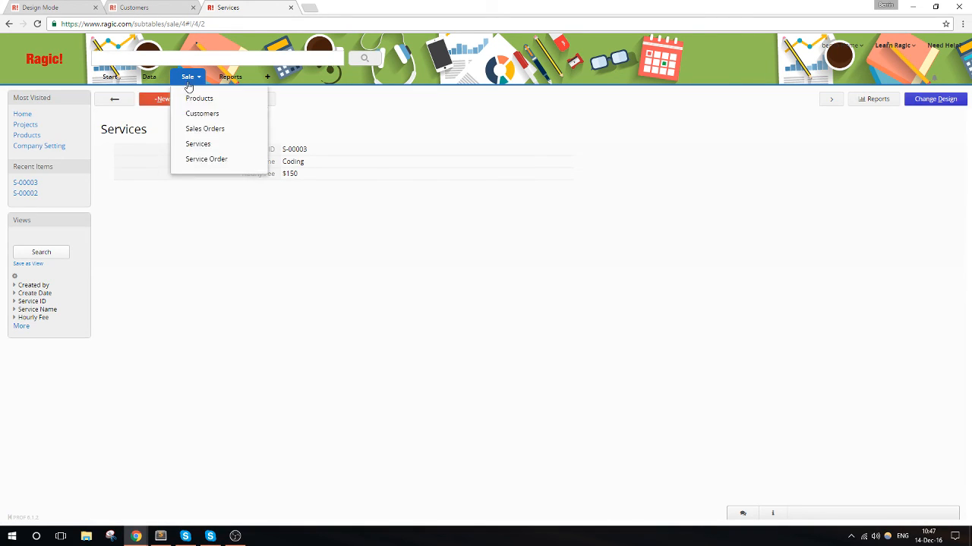
{"action": "left_click", "coordinate": [213, 160]}
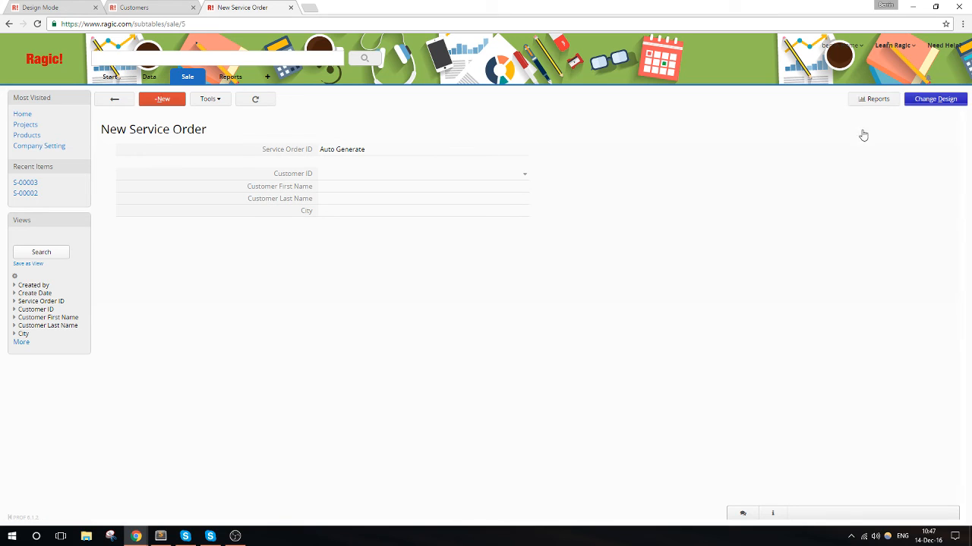
{"action": "left_click", "coordinate": [941, 102]}
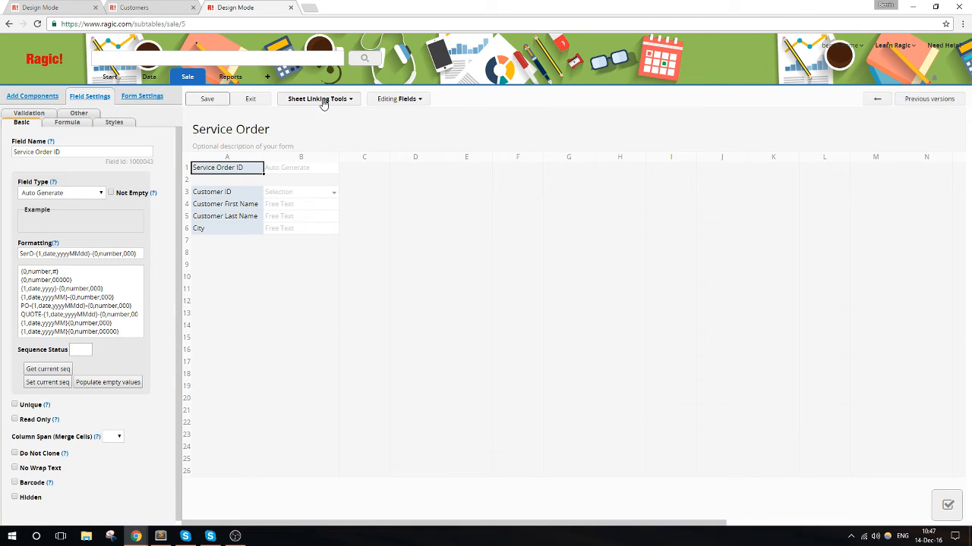
{"action": "left_click", "coordinate": [327, 99]}
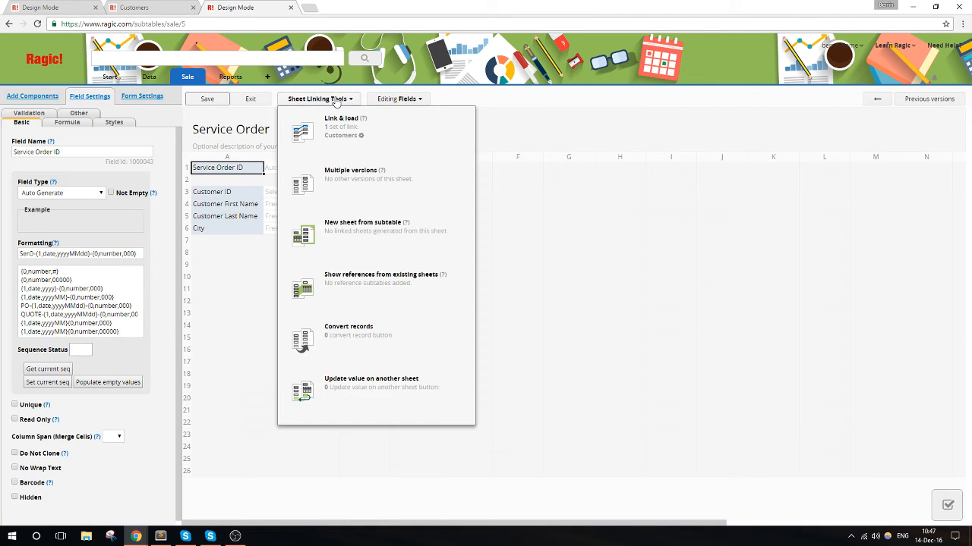
{"action": "left_click", "coordinate": [417, 140]}
{"action": "left_click", "coordinate": [736, 288]}
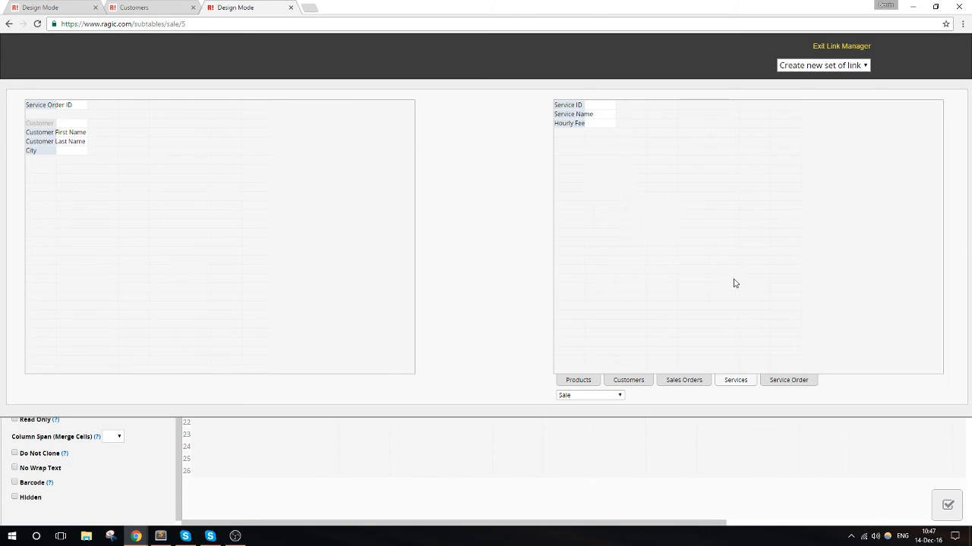
{"action": "left_click", "coordinate": [574, 110]}
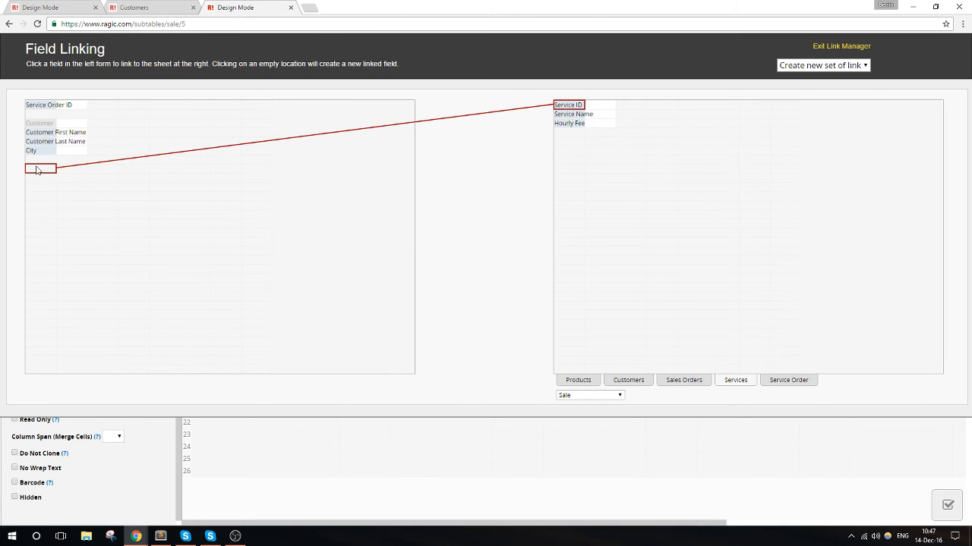
{"action": "left_click", "coordinate": [39, 168]}
- Load Service Name and Hourly Fee from Services into columns B and C of row 8, and exit the link manager
{"action": "left_click", "coordinate": [571, 115]}
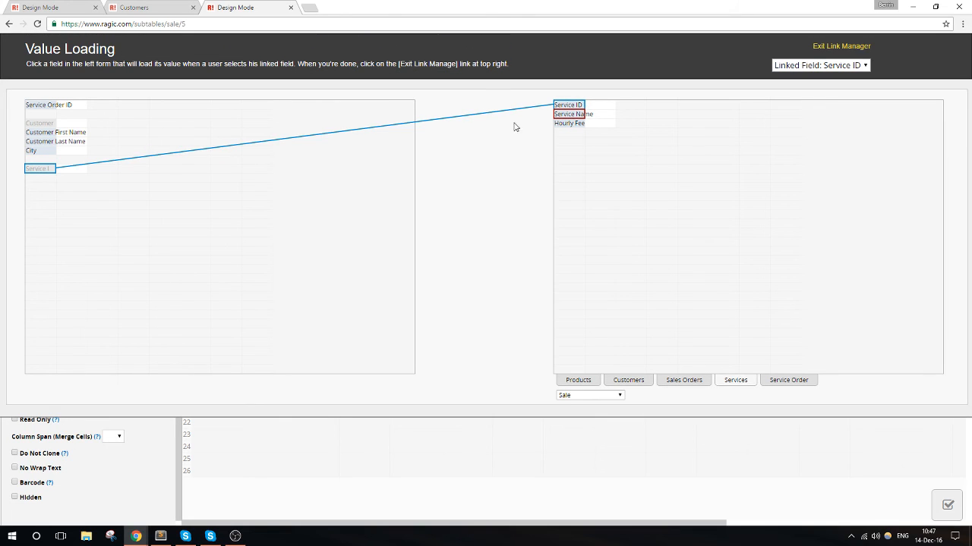
{"action": "left_click", "coordinate": [72, 169]}
{"action": "left_click", "coordinate": [570, 124]}
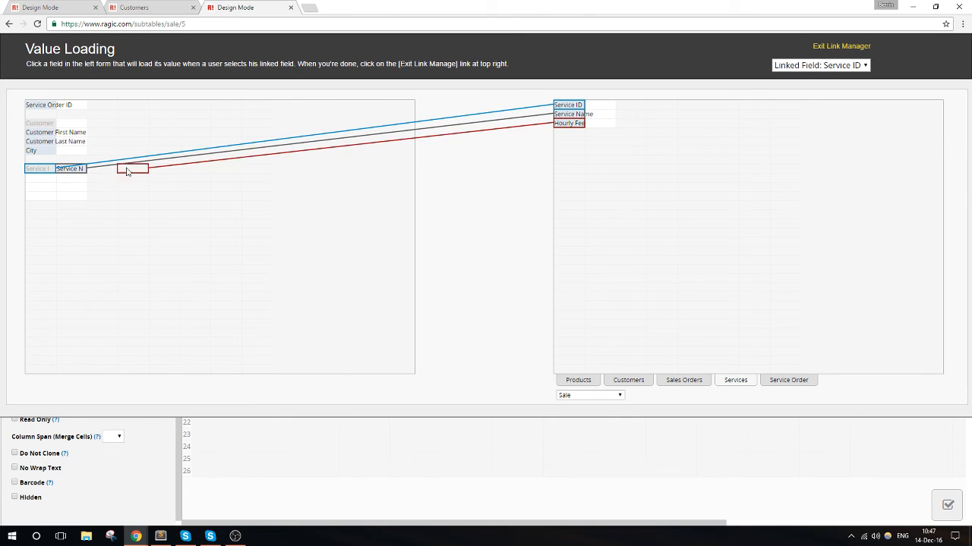
{"action": "left_click", "coordinate": [101, 168]}
{"action": "left_click", "coordinate": [841, 47]}
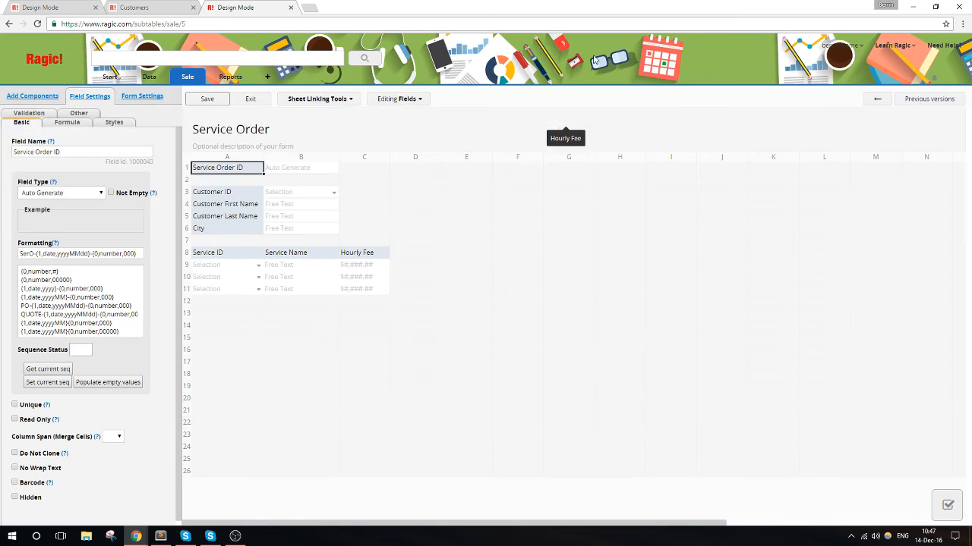
{"action": "left_click", "coordinate": [251, 102]}
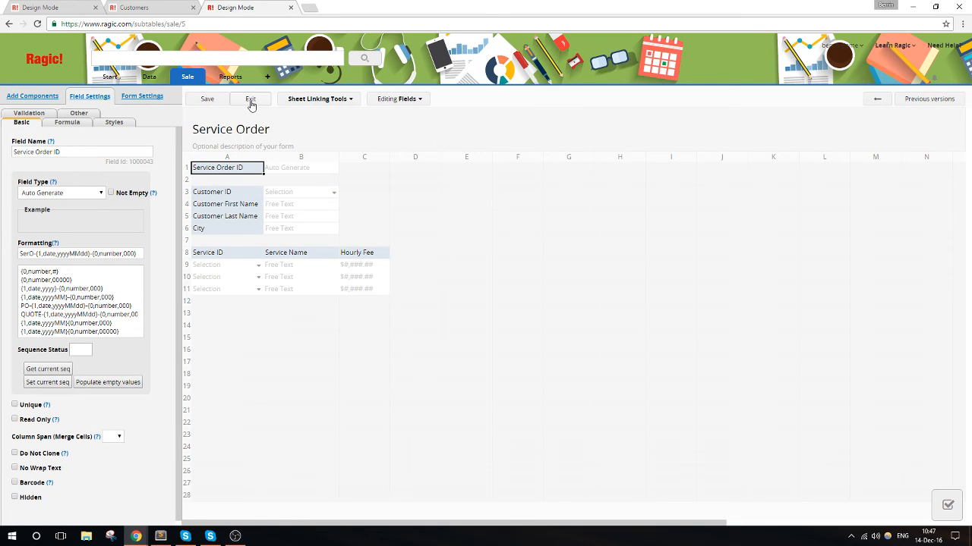
{"action": "left_click", "coordinate": [424, 256]}
{"action": "type", "text": "Di"}
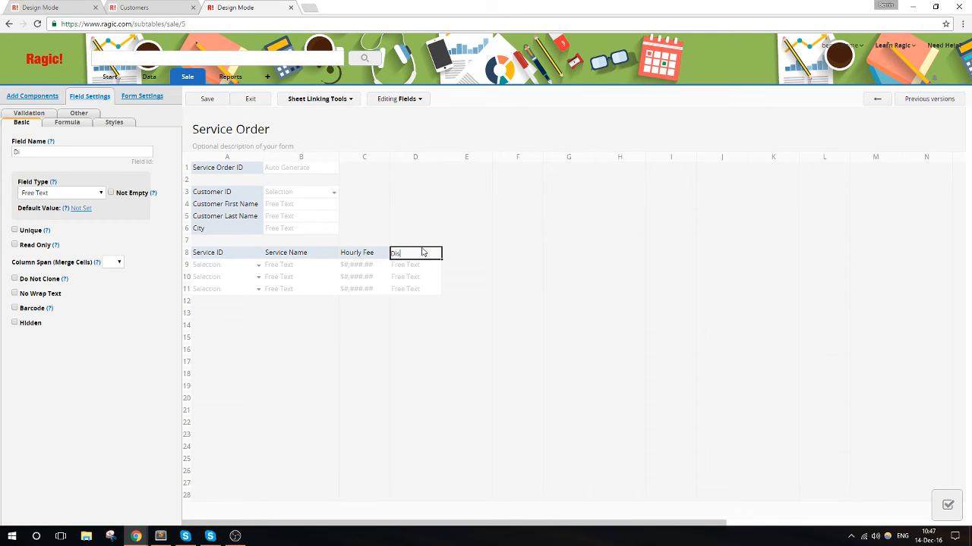
{"action": "type", "text": "scount"}
{"action": "left_click", "coordinate": [76, 195]}
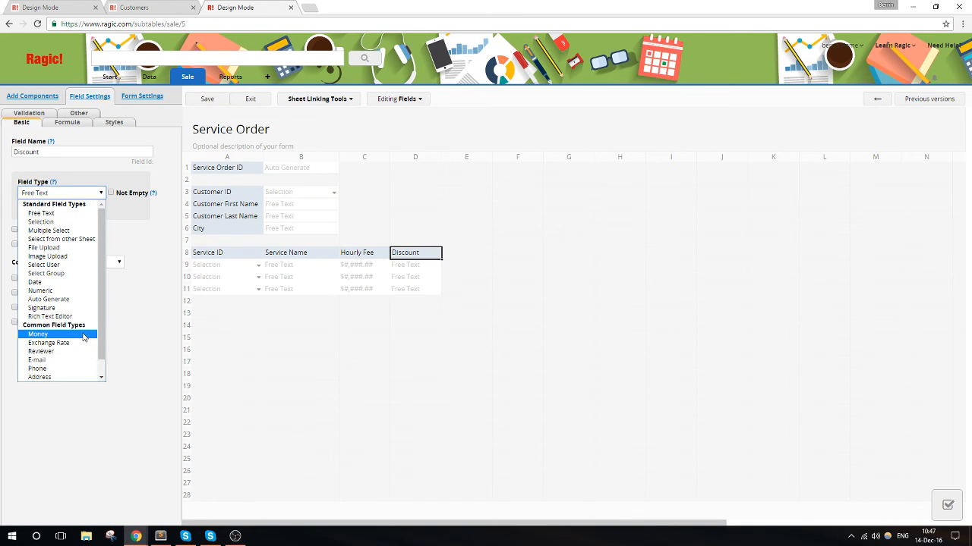
{"action": "scroll", "coordinate": [83, 337], "scroll_direction": "down", "scroll_amount": 1}
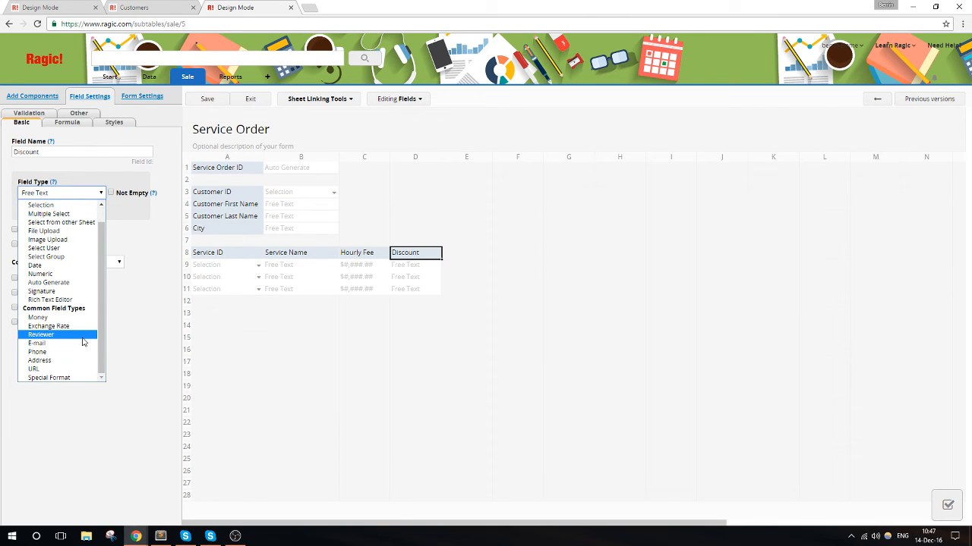
- Name the subtable fields in columns D and E of row 8 Started and Ended
{"action": "left_click", "coordinate": [432, 254]}
{"action": "left_click", "coordinate": [432, 254]}
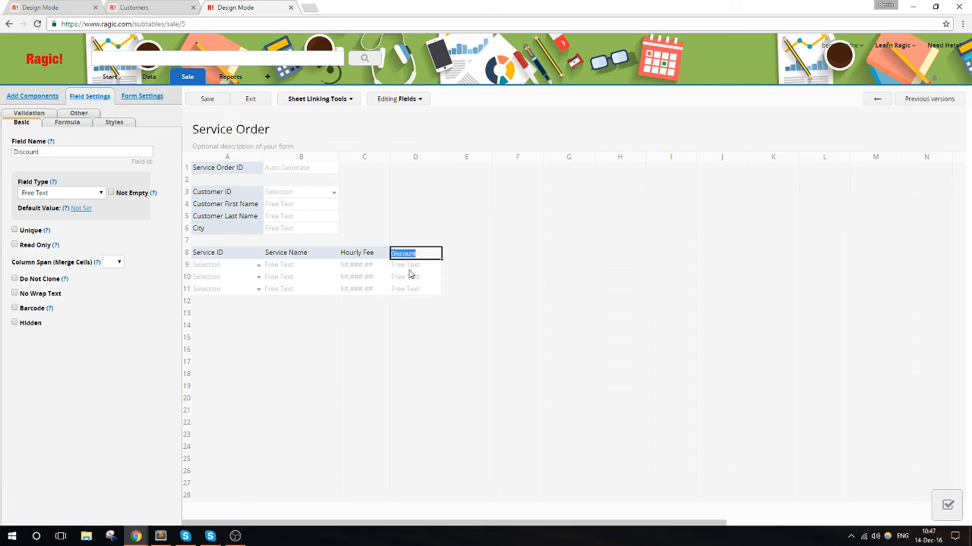
{"action": "type", "text": "Started"}
{"action": "left_click", "coordinate": [464, 255]}
{"action": "type", "text": "Ende"}
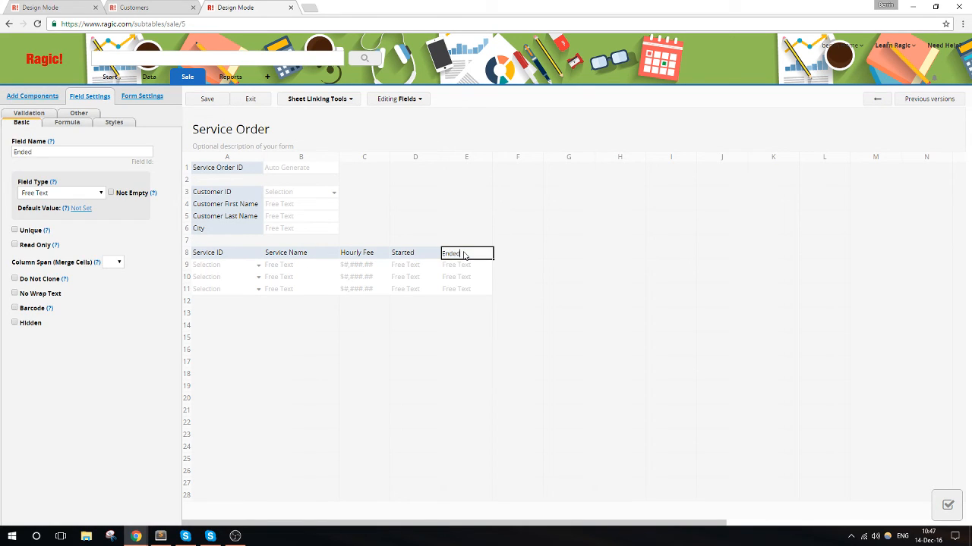
{"action": "type", "text": "d"}
- Add a subtable field named Hours Worked in column F of row 8
{"action": "left_click", "coordinate": [513, 259]}
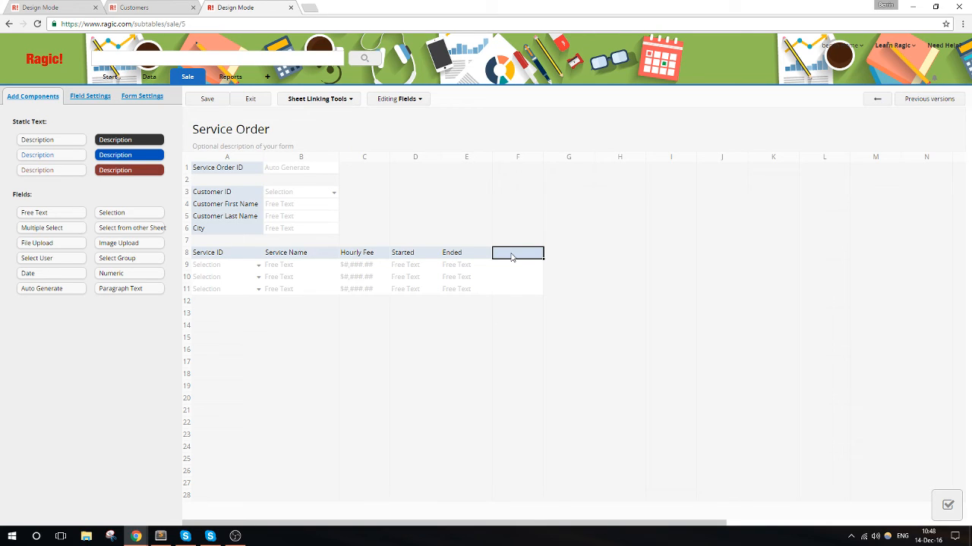
{"action": "type", "text": "Number o"}
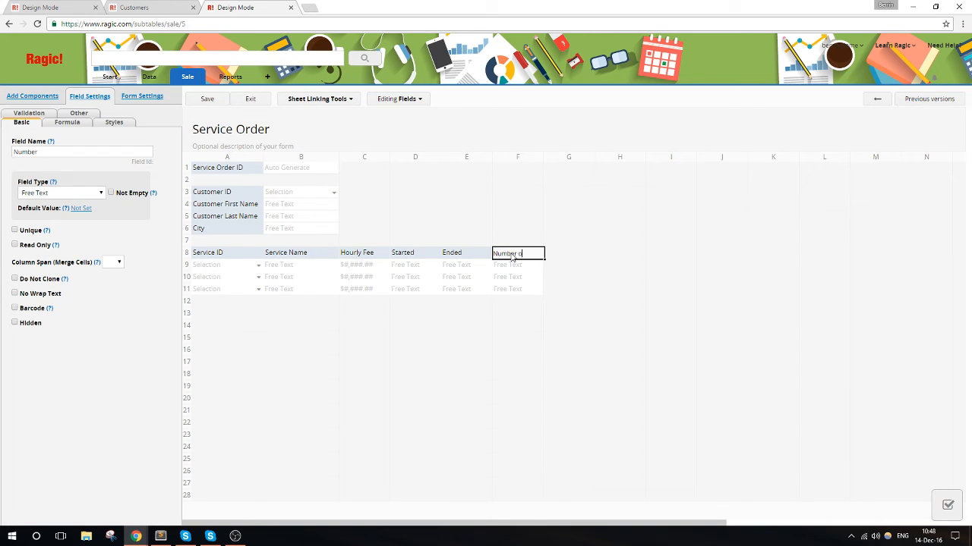
{"action": "type", "text": "f Hou"}
{"action": "key", "text": "BackSpace"}
{"action": "key", "text": "BackSpace"}
{"action": "key", "text": "BackSpace"}
{"action": "key", "text": "BackSpace"}
{"action": "key", "text": "BackSpace"}
{"action": "key", "text": "BackSpace"}
{"action": "key", "text": "BackSpace"}
{"action": "key", "text": "BackSpace"}
{"action": "key", "text": "BackSpace"}
{"action": "key", "text": "BackSpace"}
{"action": "key", "text": "BackSpace"}
{"action": "type", "text": "Hours Worked"}
- Set the Started field to the Date type with the format yyyy/MM/dd HH:mm
{"action": "left_click", "coordinate": [410, 255]}
{"action": "left_click", "coordinate": [80, 192]}
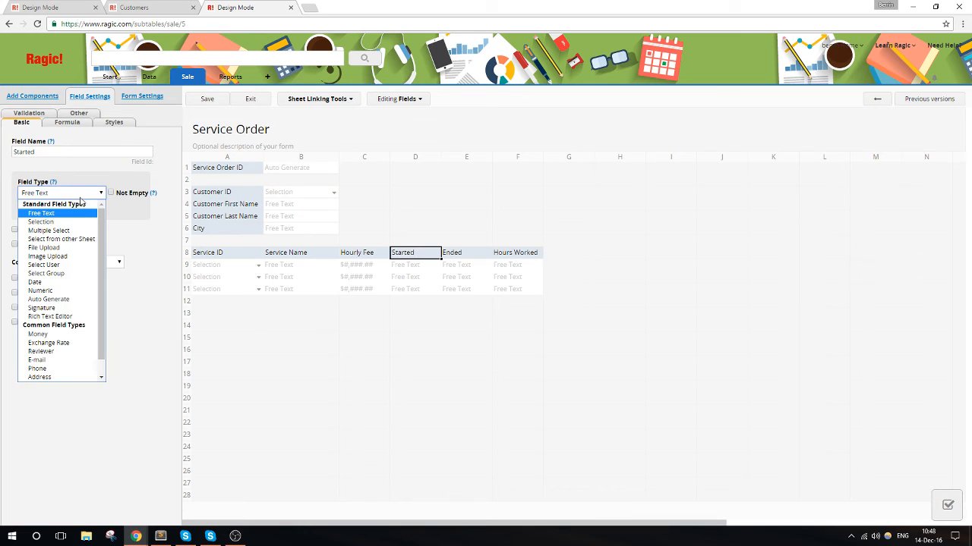
{"action": "scroll", "coordinate": [70, 301], "scroll_direction": "down", "scroll_amount": 1}
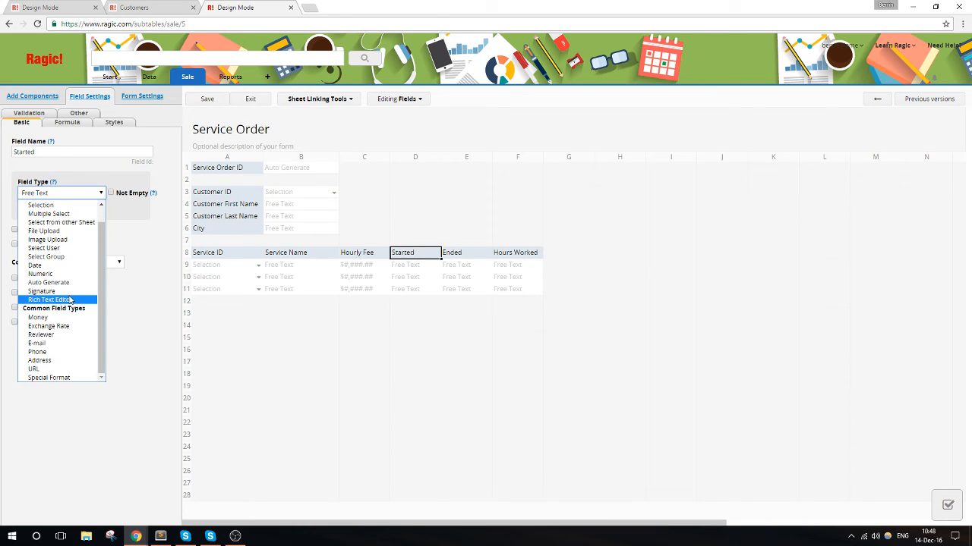
{"action": "left_click", "coordinate": [60, 265]}
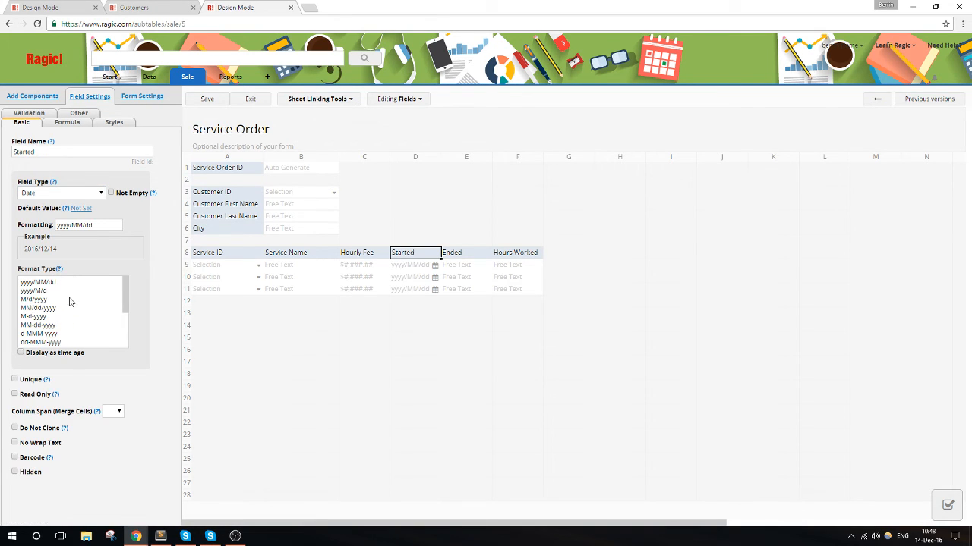
{"action": "scroll", "coordinate": [70, 302], "scroll_direction": "down", "scroll_amount": 3}
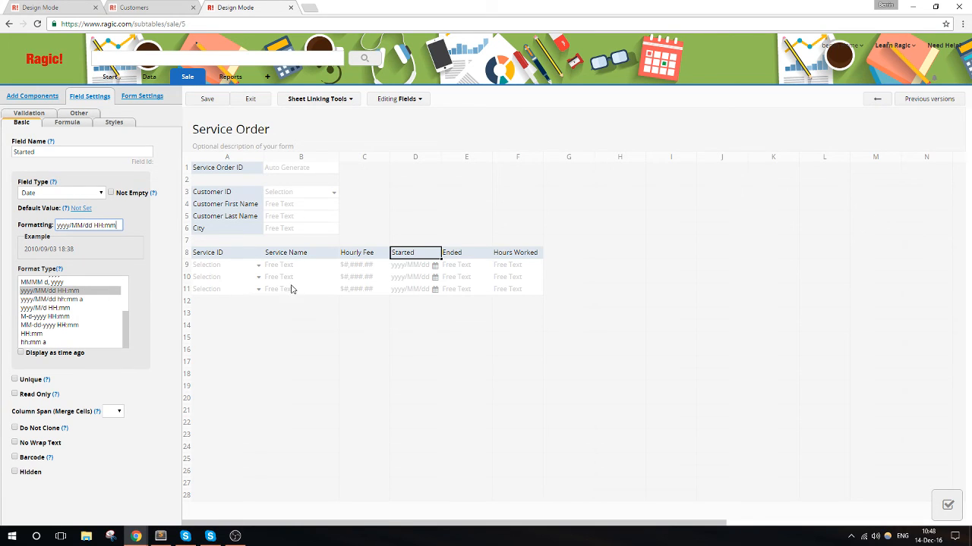
- Set the Ended field to the Date type with a combined date and time format
{"action": "left_click", "coordinate": [465, 248]}
{"action": "left_click", "coordinate": [94, 197]}
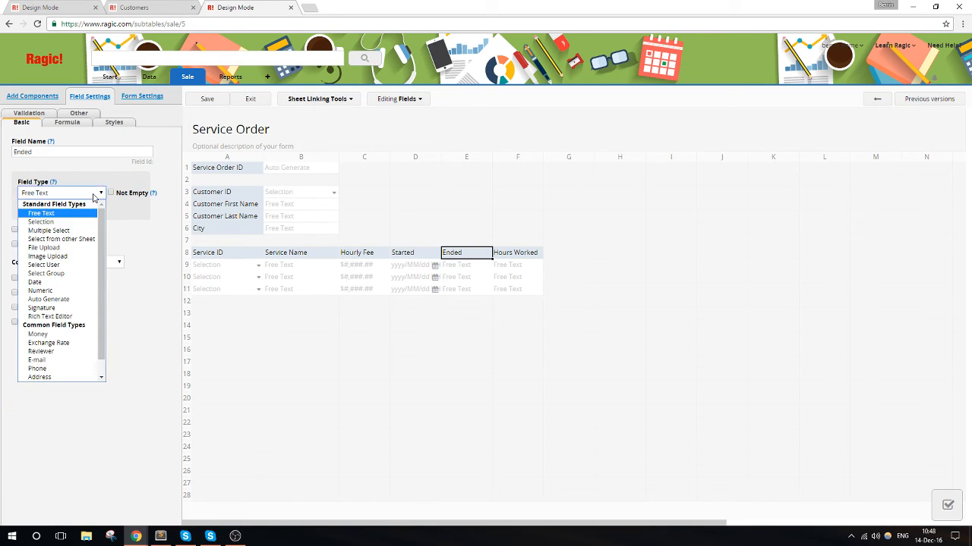
{"action": "left_click", "coordinate": [94, 288]}
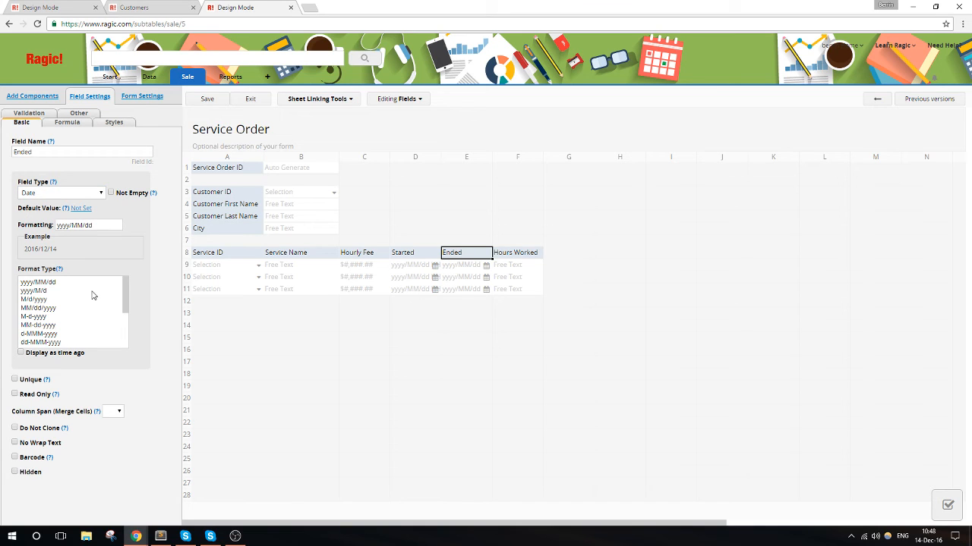
{"action": "scroll", "coordinate": [91, 296], "scroll_direction": "down", "scroll_amount": 5}
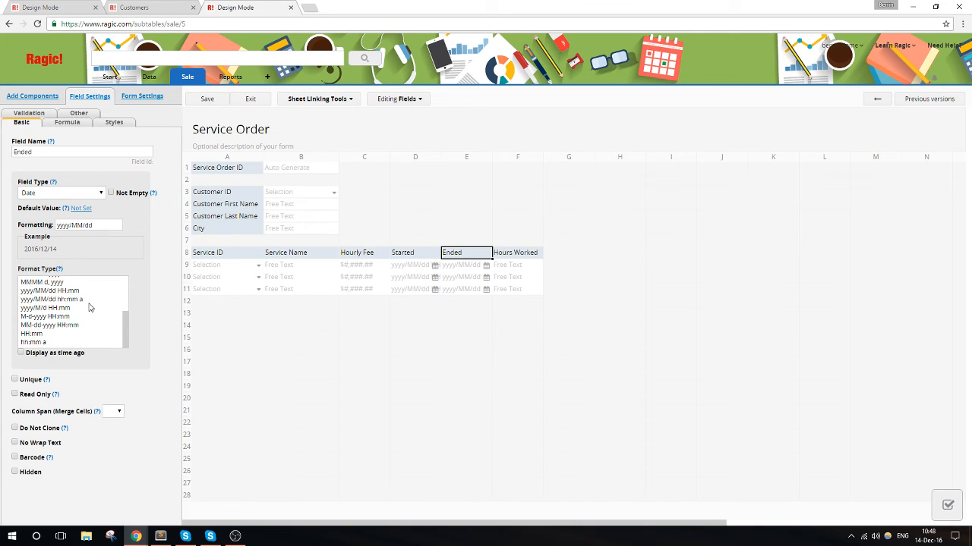
{"action": "left_click", "coordinate": [89, 296]}
- Set the Hours Worked field to the Numeric type with the format 0
{"action": "left_click", "coordinate": [514, 255]}
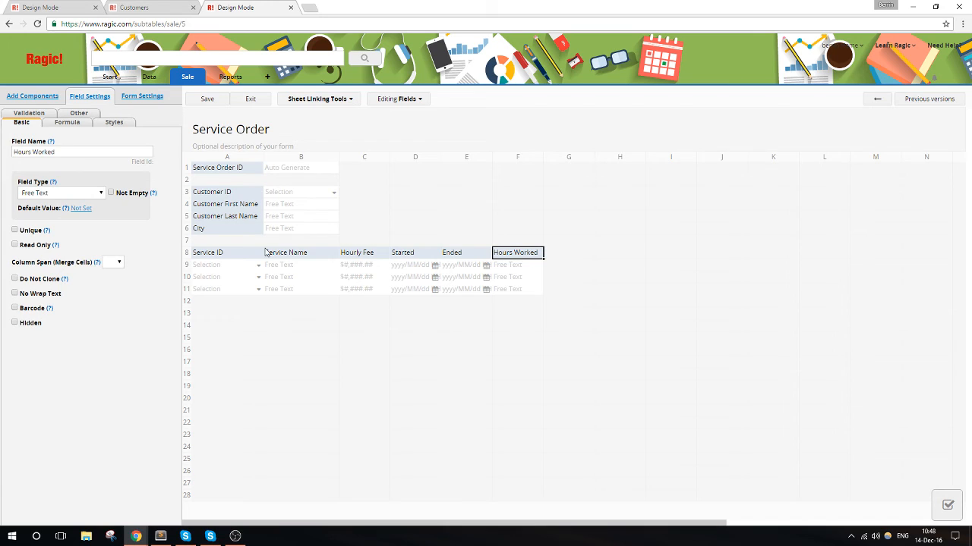
{"action": "left_click", "coordinate": [49, 194]}
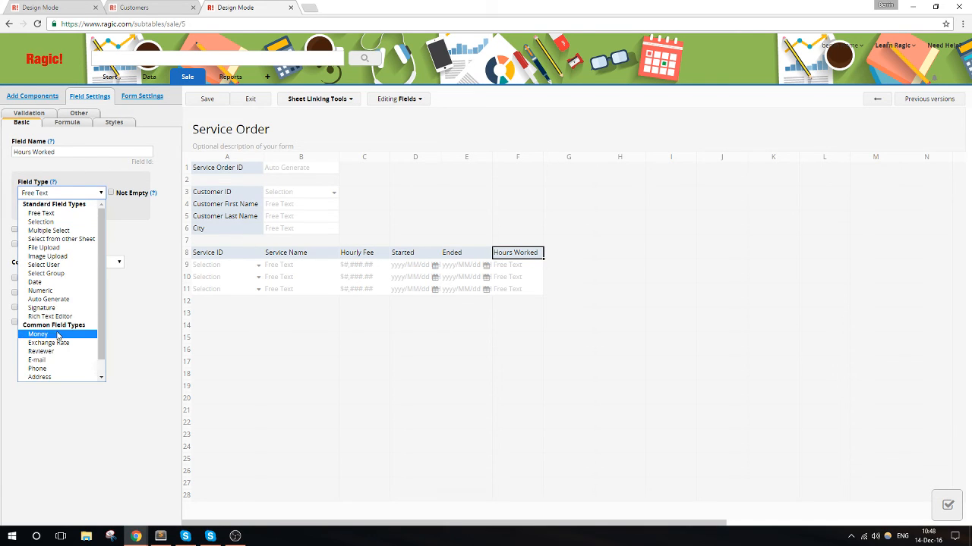
{"action": "scroll", "coordinate": [58, 331], "scroll_direction": "down", "scroll_amount": 1}
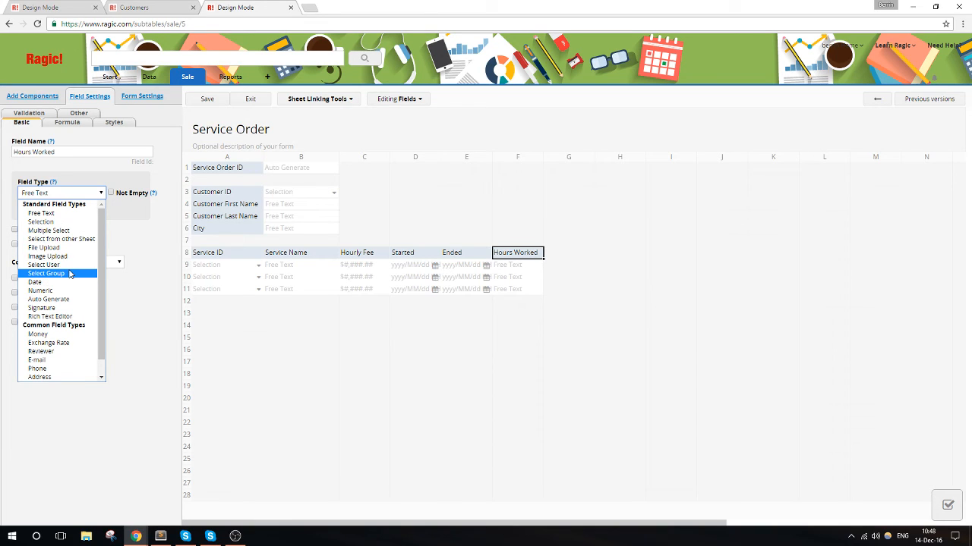
{"action": "left_click", "coordinate": [69, 274]}
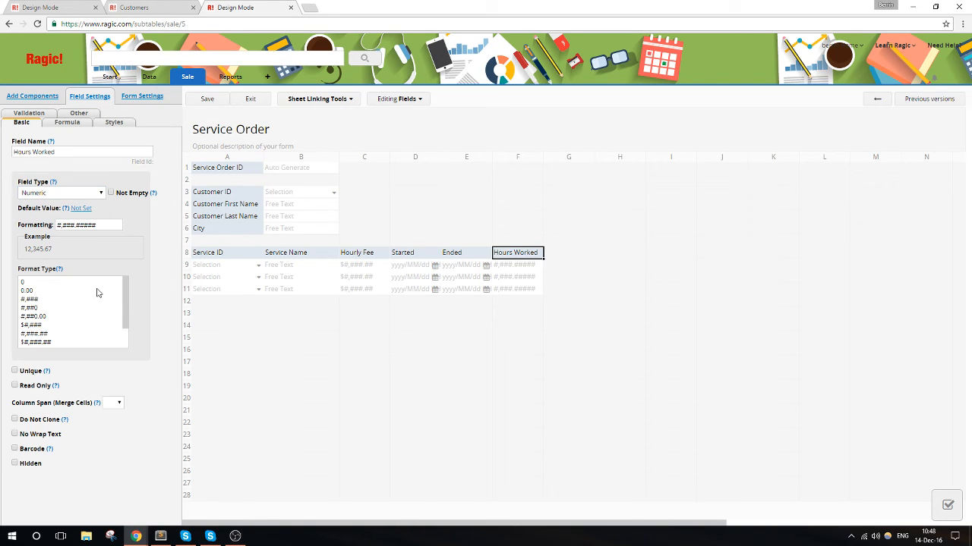
{"action": "left_click", "coordinate": [43, 283]}
- Give the Hours Worked field the formula E8-D8, then save the design and leave design mode
{"action": "left_click", "coordinate": [67, 124]}
{"action": "left_click", "coordinate": [72, 152]}
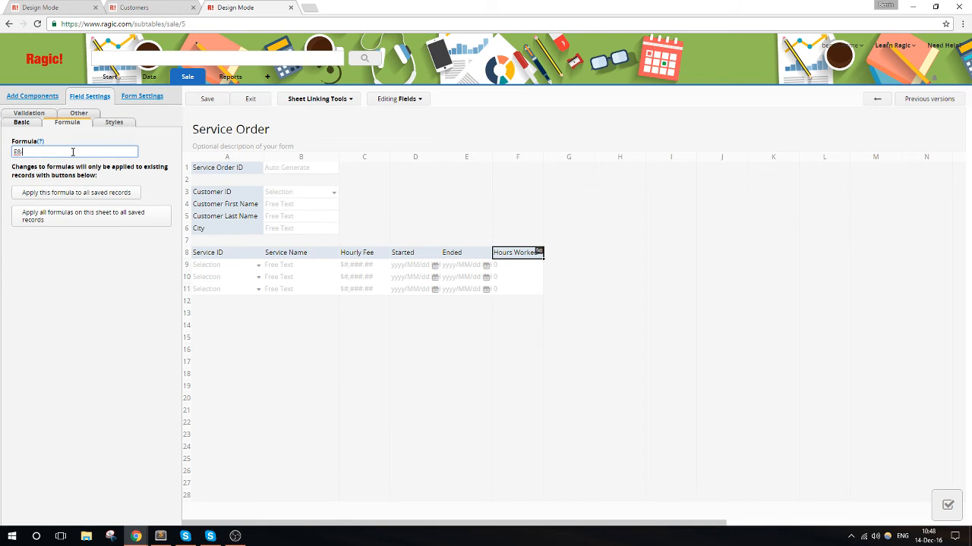
{"action": "type", "text": "E8-D8"}
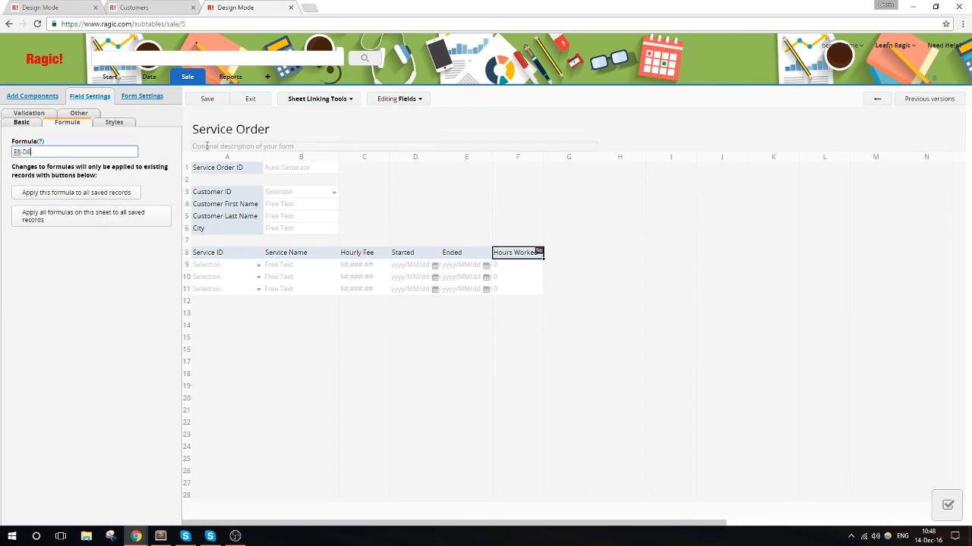
{"action": "left_click", "coordinate": [200, 99]}
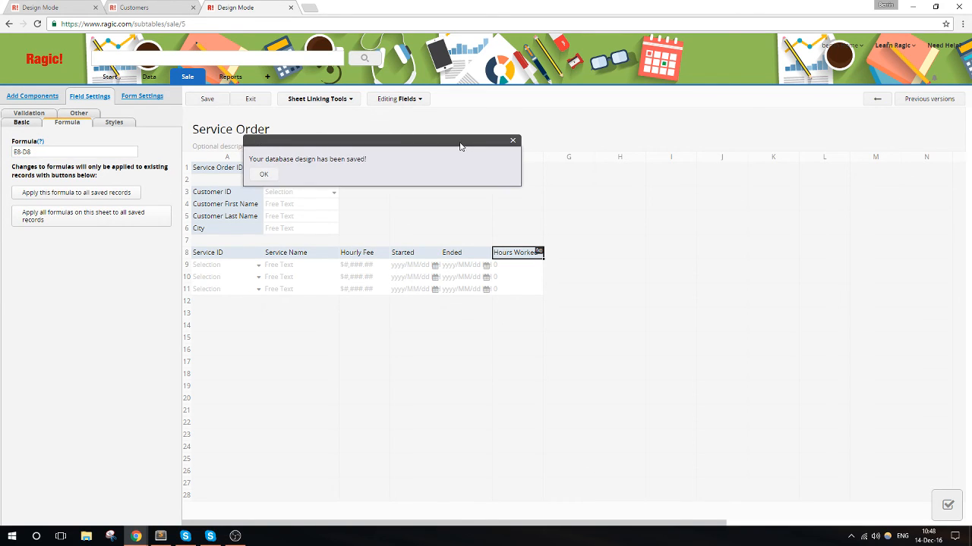
{"action": "left_click", "coordinate": [251, 100]}
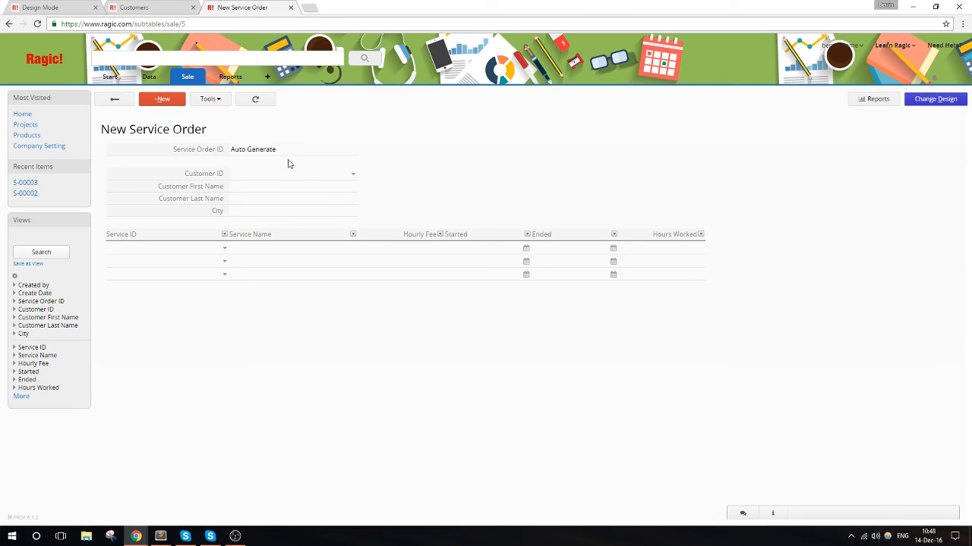
- Start a new service order by picking a linked customer and adding the Coding service to the first subtable row
{"action": "left_click", "coordinate": [356, 176]}
{"action": "left_click", "coordinate": [217, 182]}
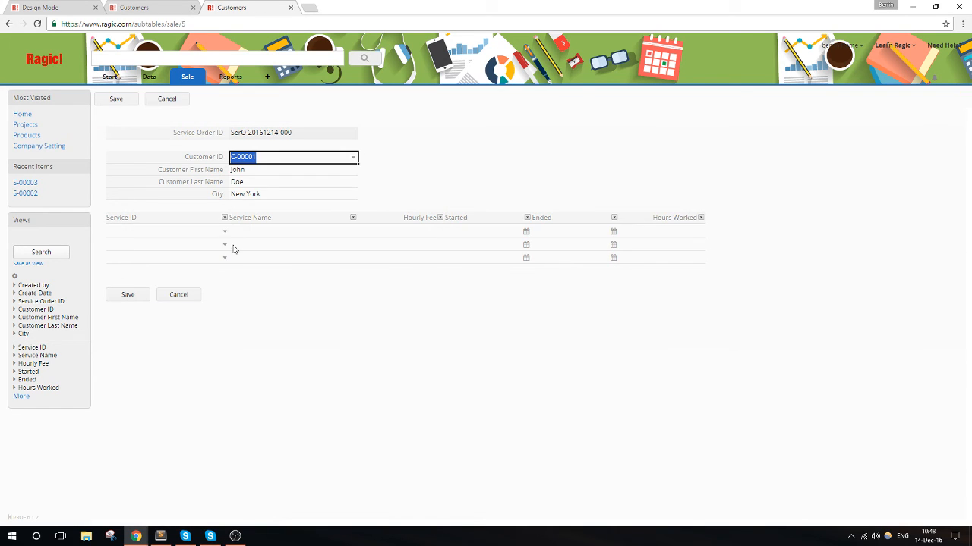
{"action": "left_click", "coordinate": [224, 233]}
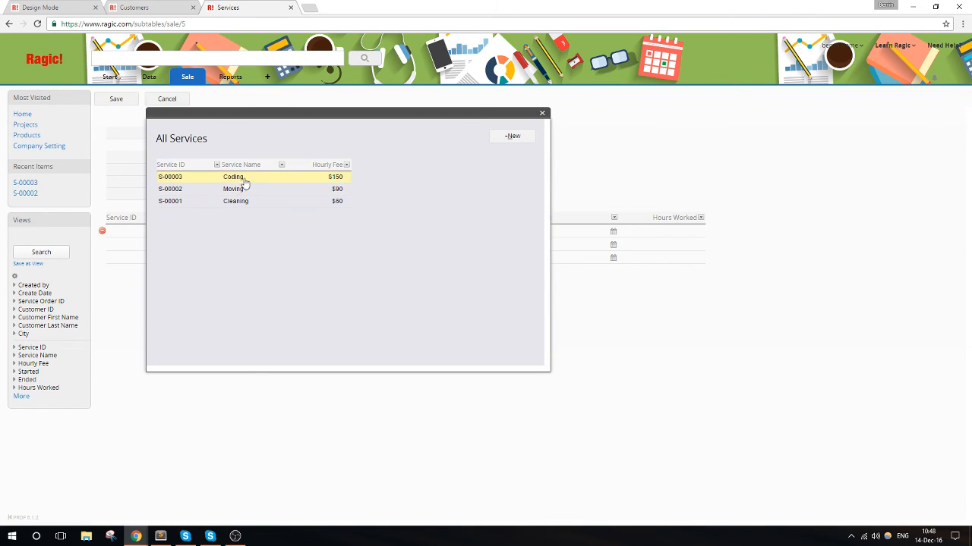
{"action": "left_click", "coordinate": [244, 179]}
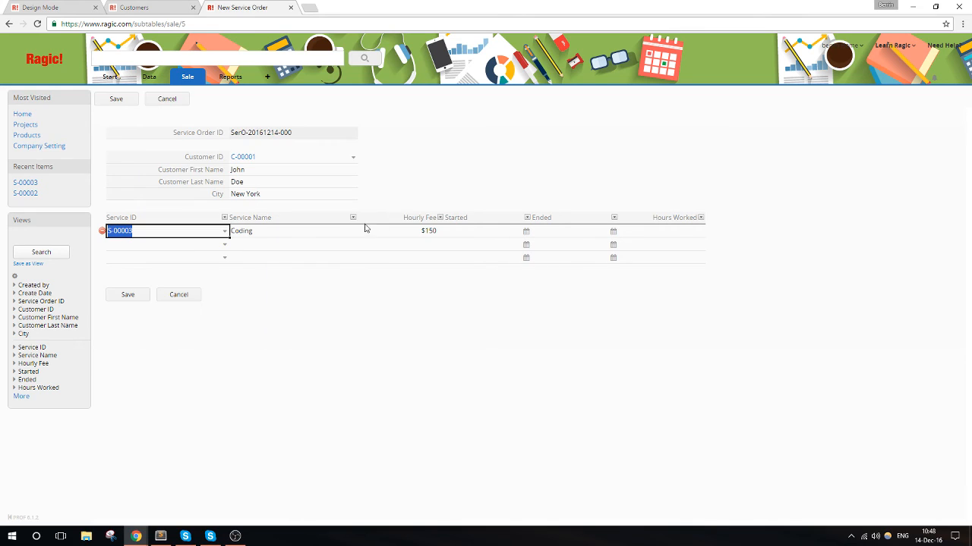
- Set the Coding row's Started time to 2016/12/14 10:00 and Ended to 2016/12/14 12:00, and save the service order
{"action": "left_click", "coordinate": [504, 233]}
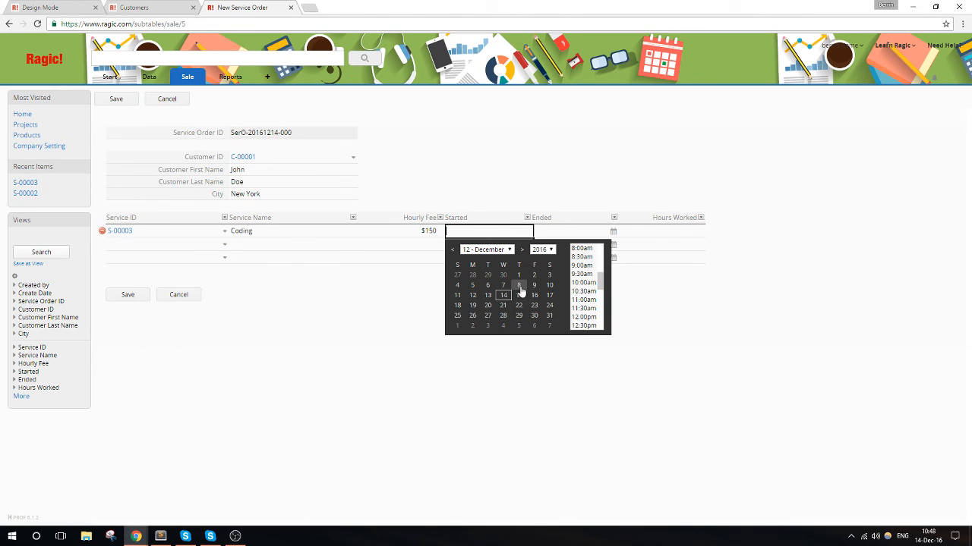
{"action": "left_click", "coordinate": [589, 283]}
{"action": "left_click", "coordinate": [561, 237]}
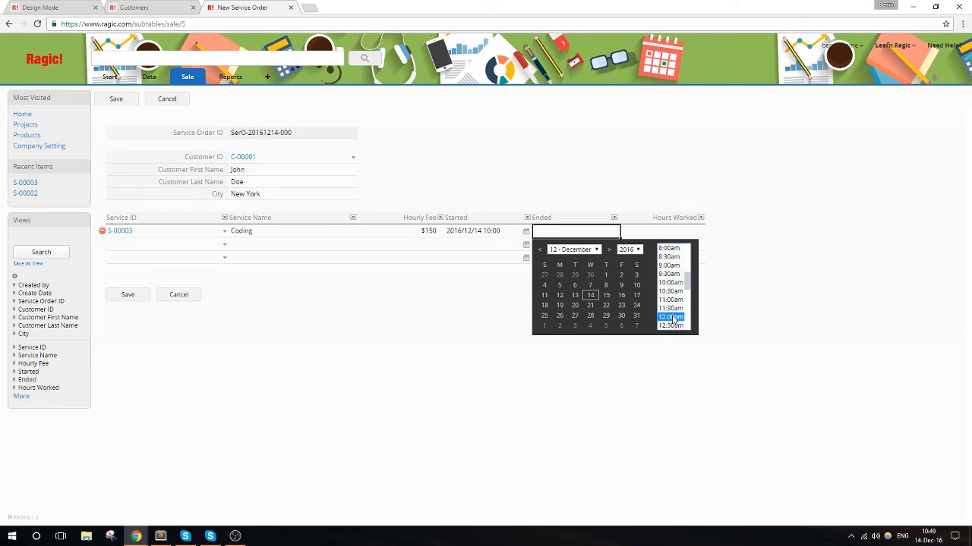
{"action": "left_click", "coordinate": [672, 318]}
{"action": "left_click", "coordinate": [126, 296]}
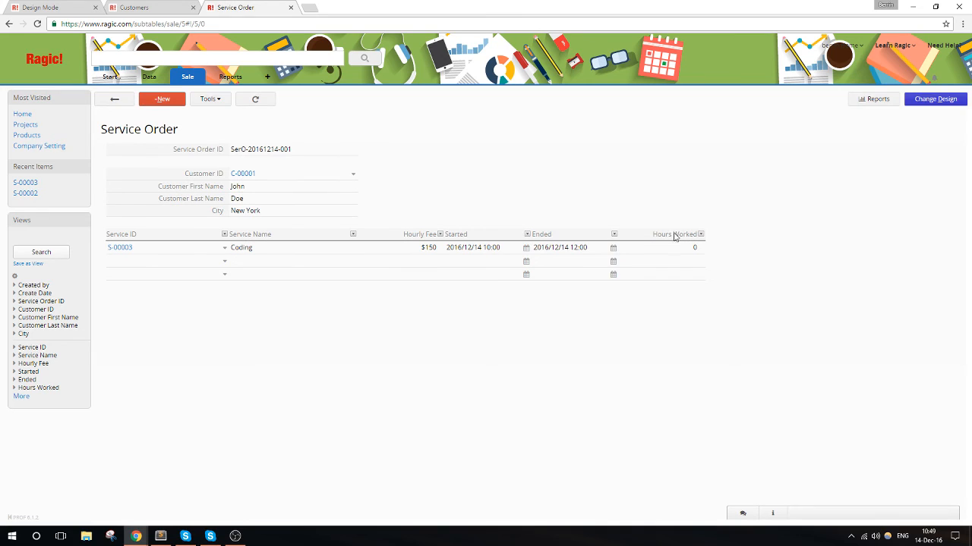
- Change the Hours Worked formula to (E8-D8)/24 in the saved sheet design and apply it to all saved records
{"action": "left_click", "coordinate": [935, 98]}
{"action": "left_click", "coordinate": [538, 252]}
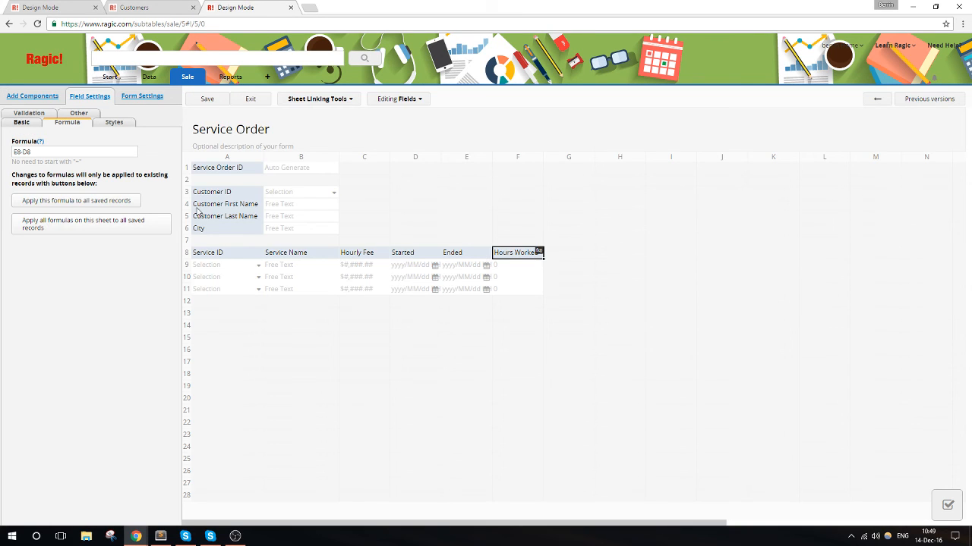
{"action": "left_click", "coordinate": [48, 154]}
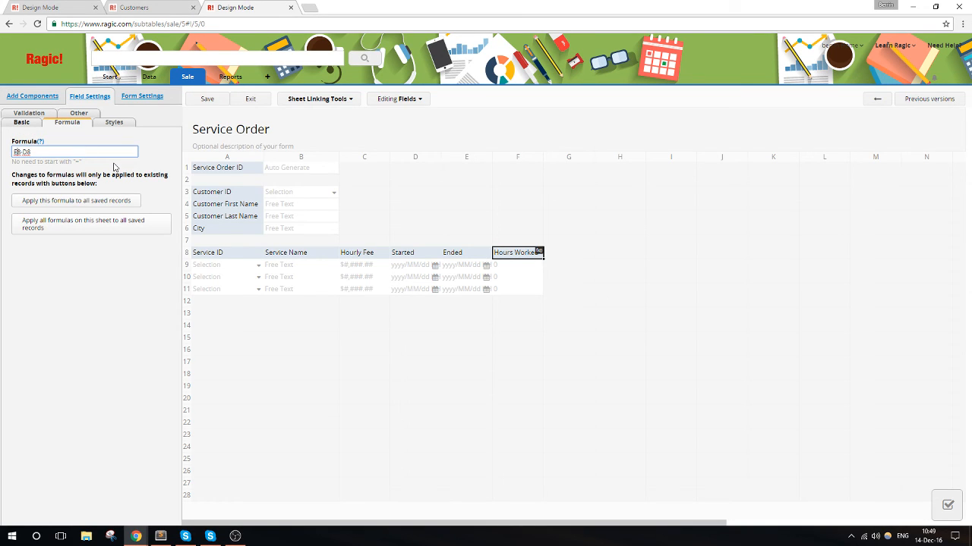
{"action": "type", "text": "("}
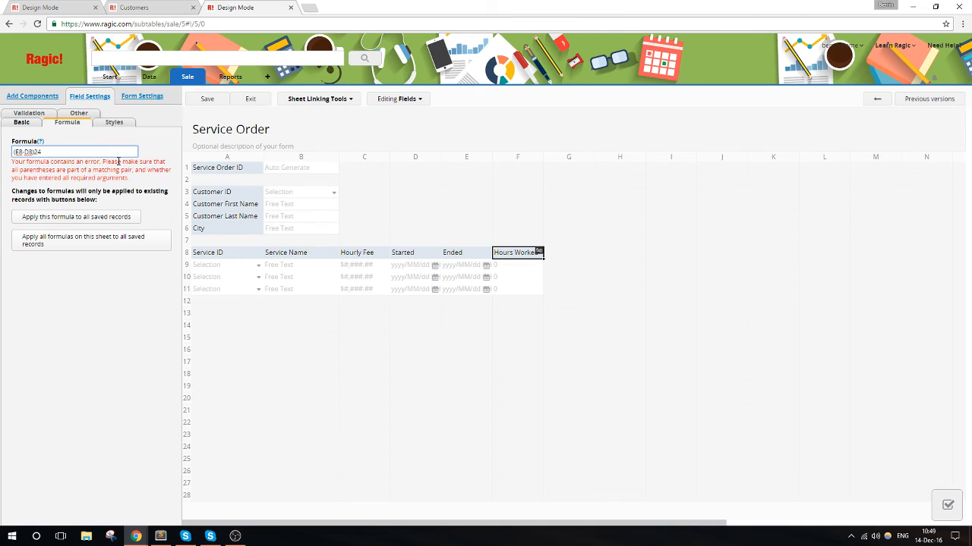
{"action": "type", "text": ")"}
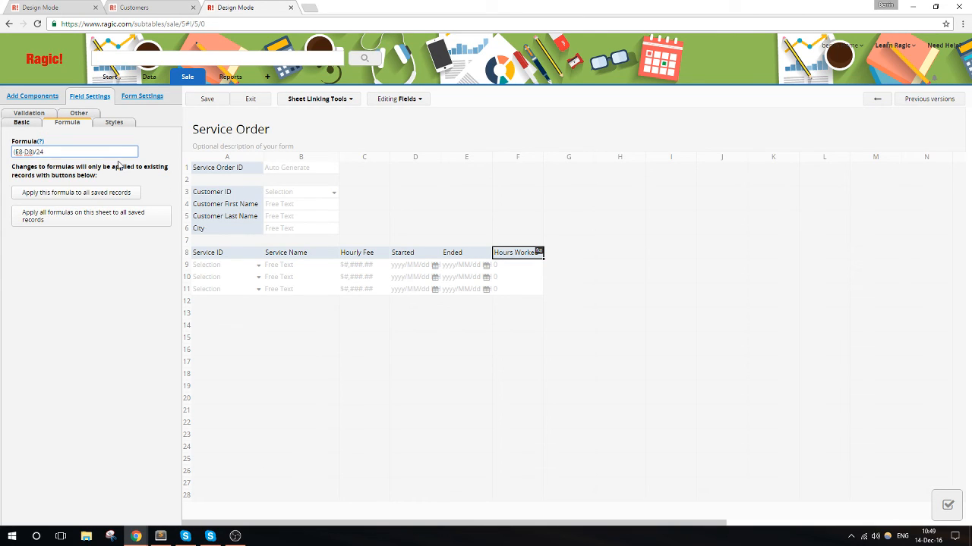
{"action": "left_click", "coordinate": [203, 100]}
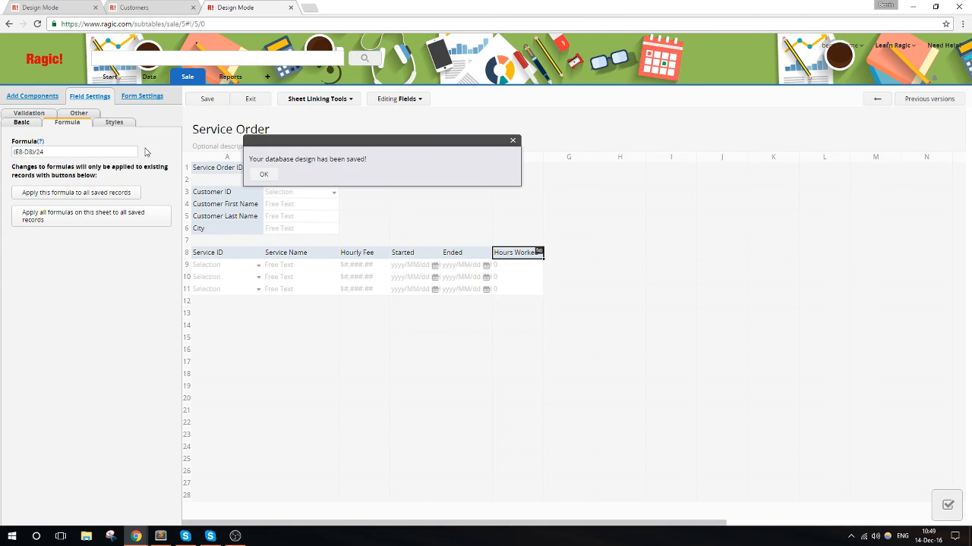
{"action": "left_click", "coordinate": [126, 200]}
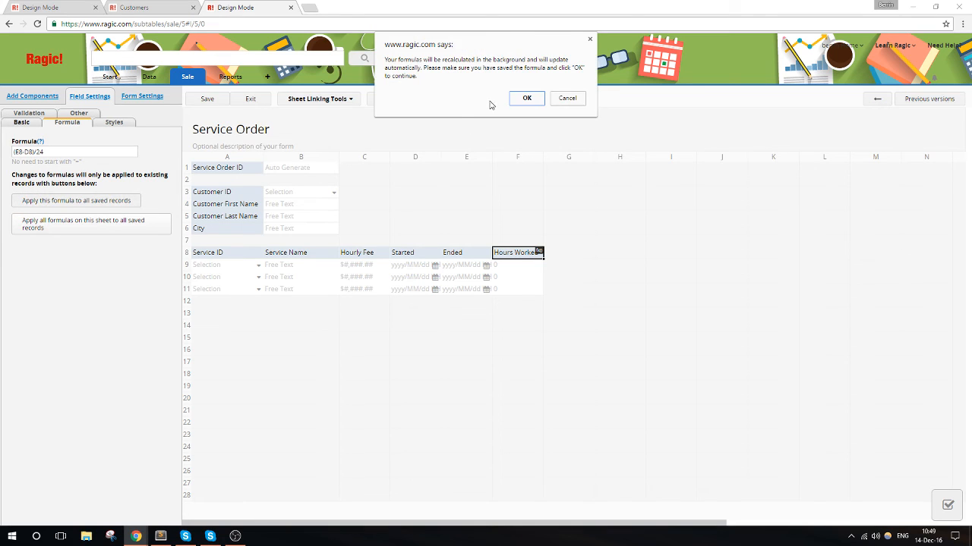
{"action": "left_click", "coordinate": [531, 104]}
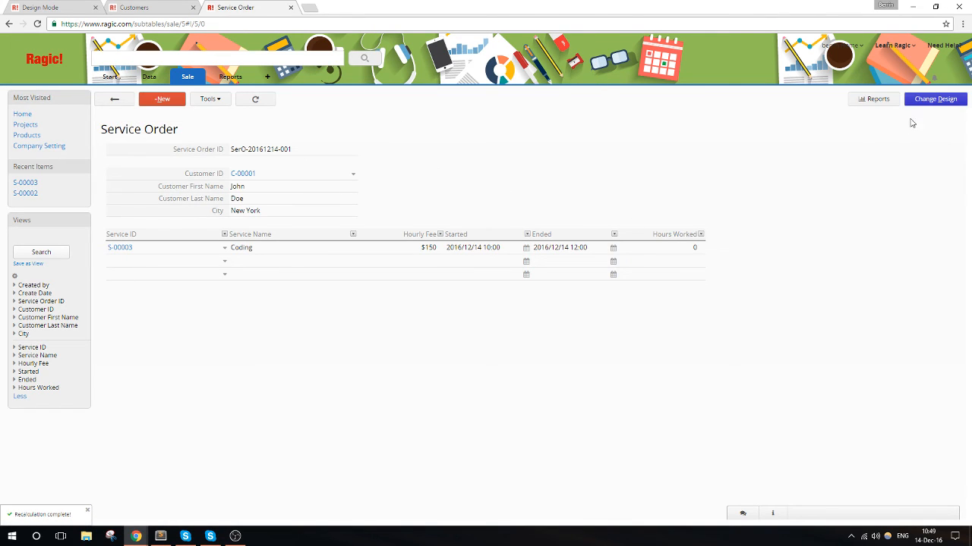
- Change the Started field's date format to HH:mm in the Service Order design
{"action": "left_click", "coordinate": [929, 101]}
{"action": "left_click", "coordinate": [521, 252]}
{"action": "left_click", "coordinate": [452, 253]}
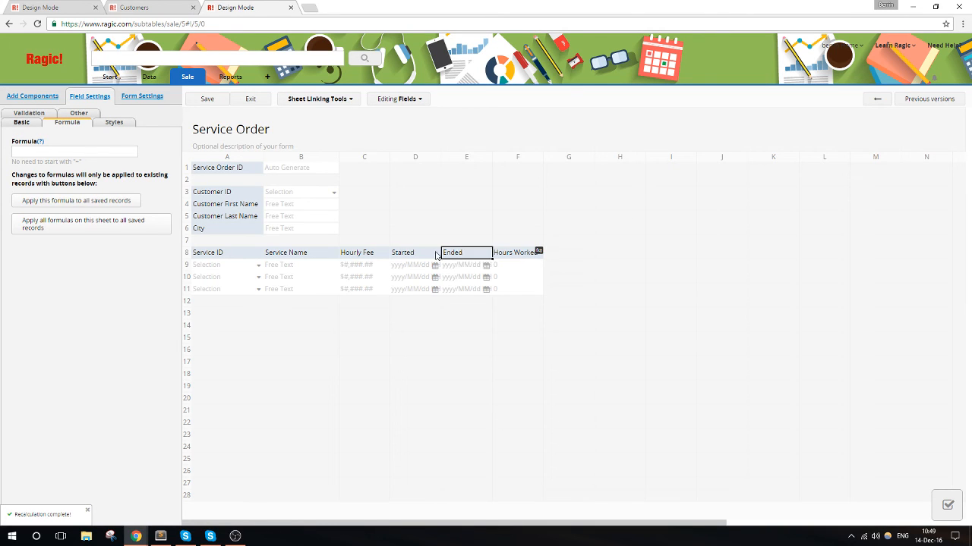
{"action": "left_click", "coordinate": [397, 254]}
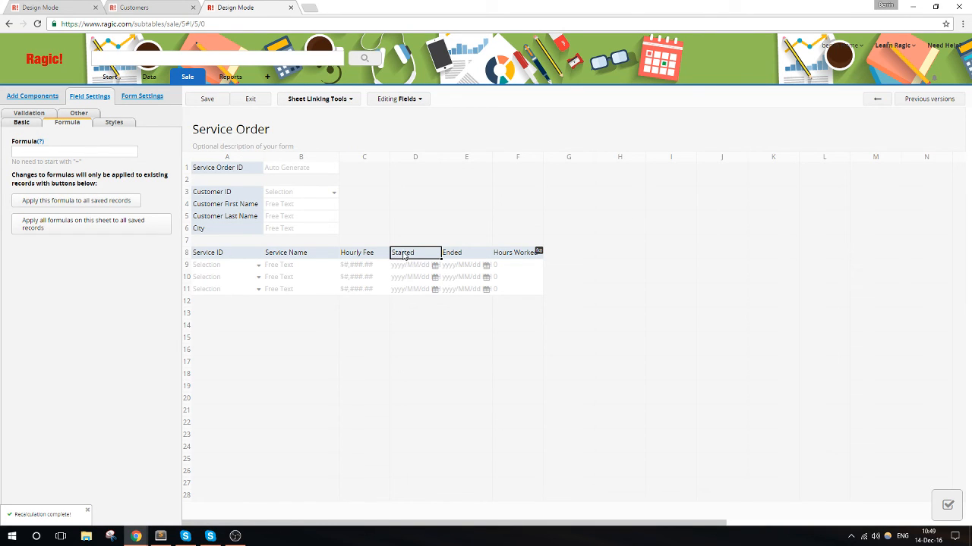
{"action": "left_click", "coordinate": [22, 124]}
{"action": "scroll", "coordinate": [121, 305], "scroll_direction": "down", "scroll_amount": 3}
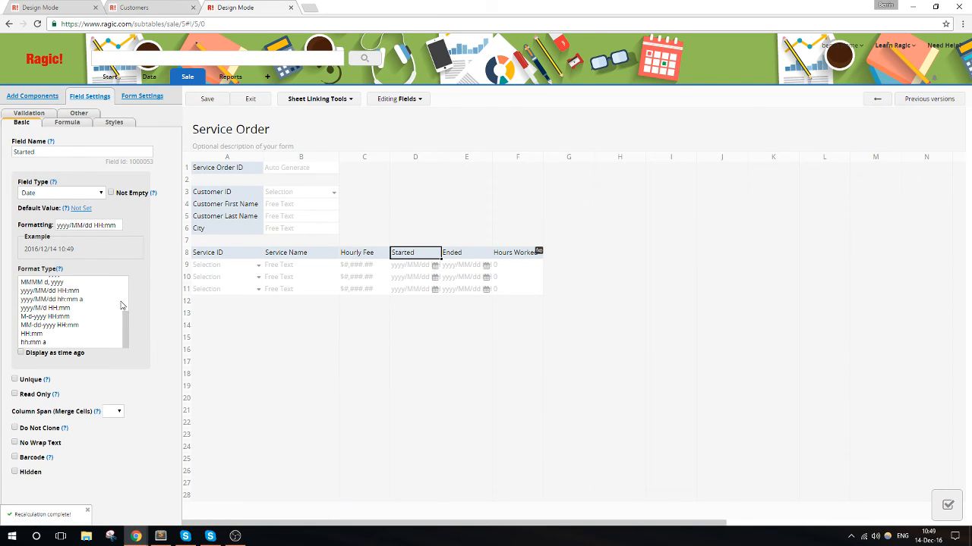
{"action": "left_click", "coordinate": [32, 334]}
- Change the Ended field's date format to HH:mm
{"action": "left_click", "coordinate": [470, 252]}
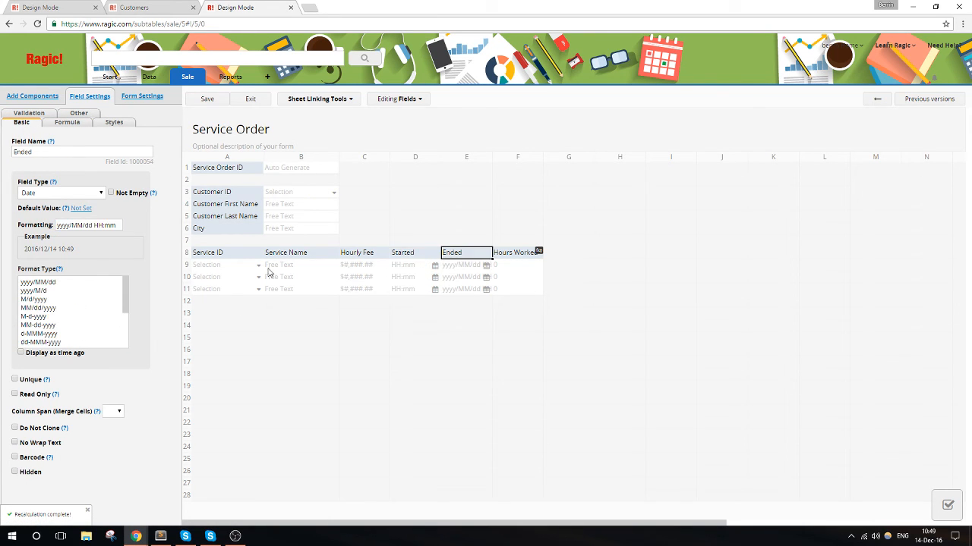
{"action": "scroll", "coordinate": [76, 300], "scroll_direction": "down", "scroll_amount": 5}
{"action": "left_click", "coordinate": [43, 334]}
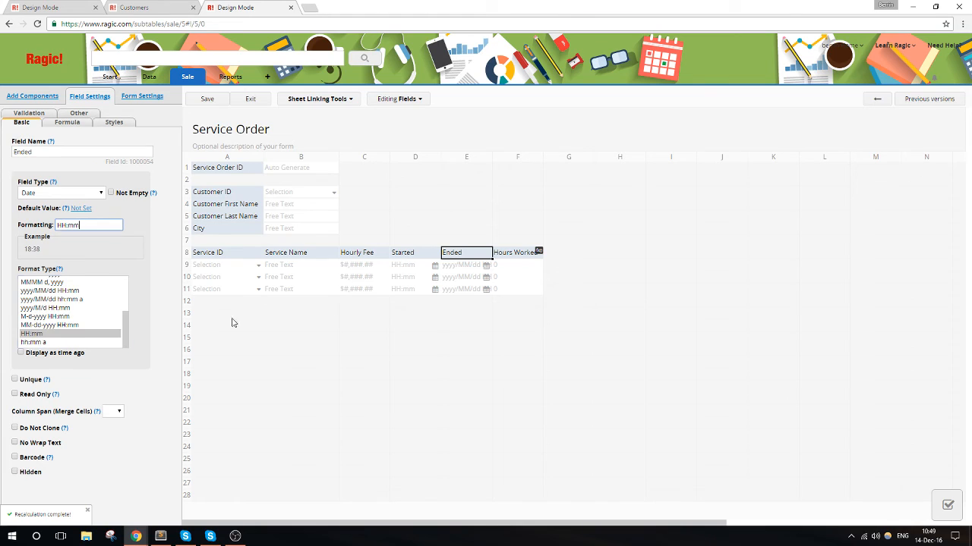
- Replace the Hours Worked formula with E8-D8, save the design and return to the service order record
{"action": "left_click", "coordinate": [521, 254]}
{"action": "left_click", "coordinate": [58, 124]}
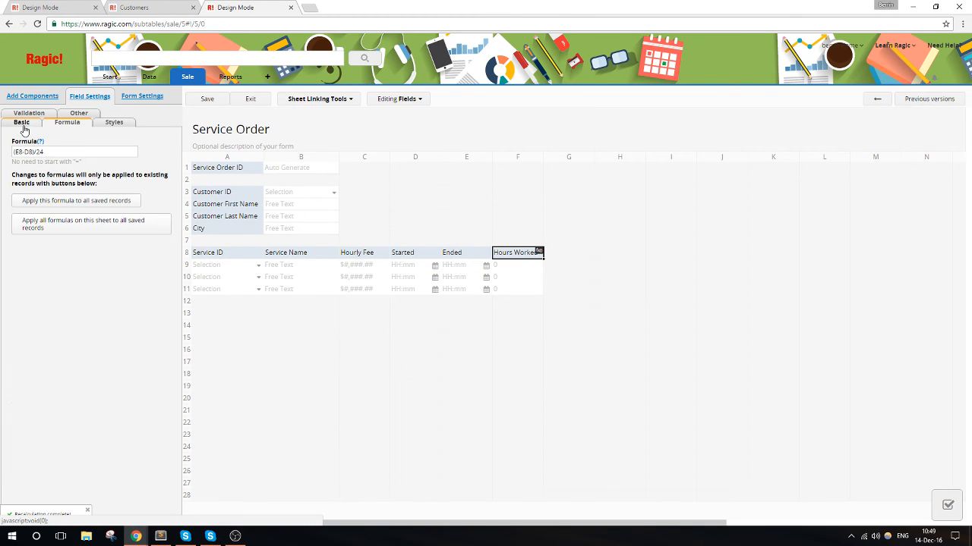
{"action": "left_click_drag", "start_coordinate": [44, 152], "coordinate": [9, 158]}
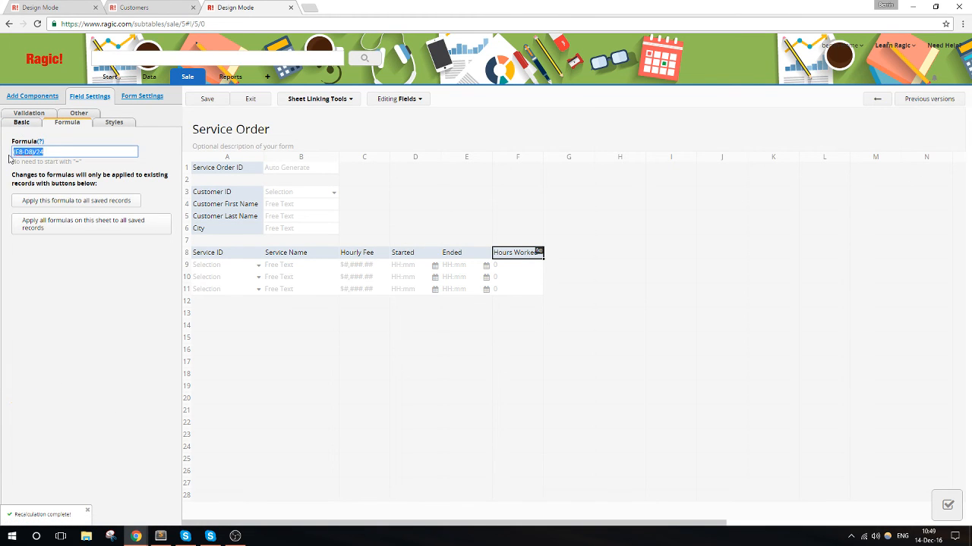
{"action": "type", "text": "E8-D8"}
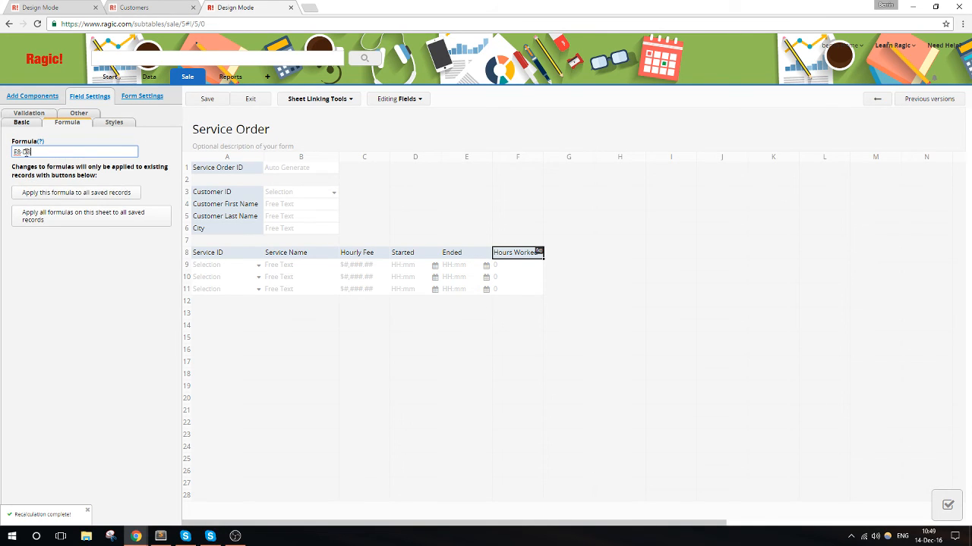
{"action": "left_click", "coordinate": [203, 101]}
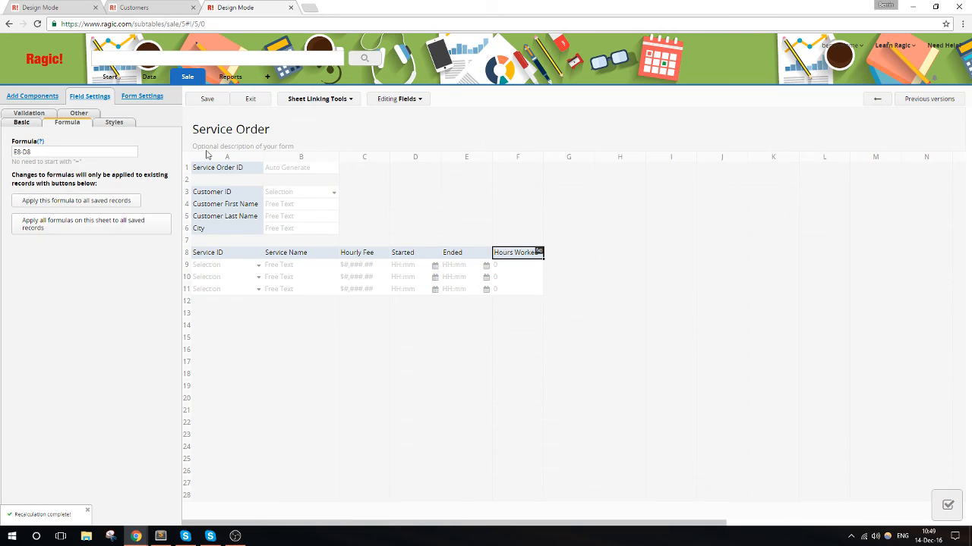
{"action": "left_click", "coordinate": [258, 102]}
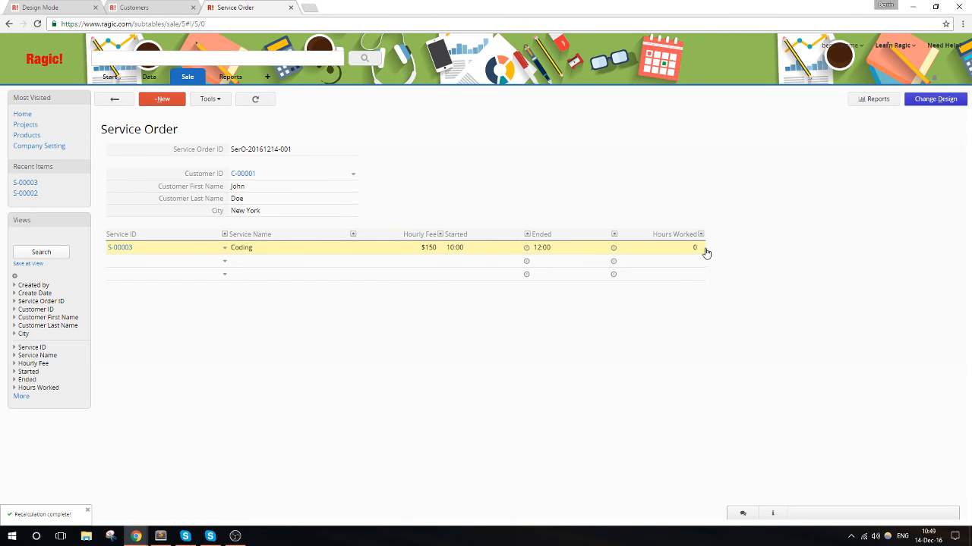
- Apply the Hours Worked formula to all saved records and return to the service order record
{"action": "left_click", "coordinate": [935, 99]}
{"action": "left_click", "coordinate": [531, 253]}
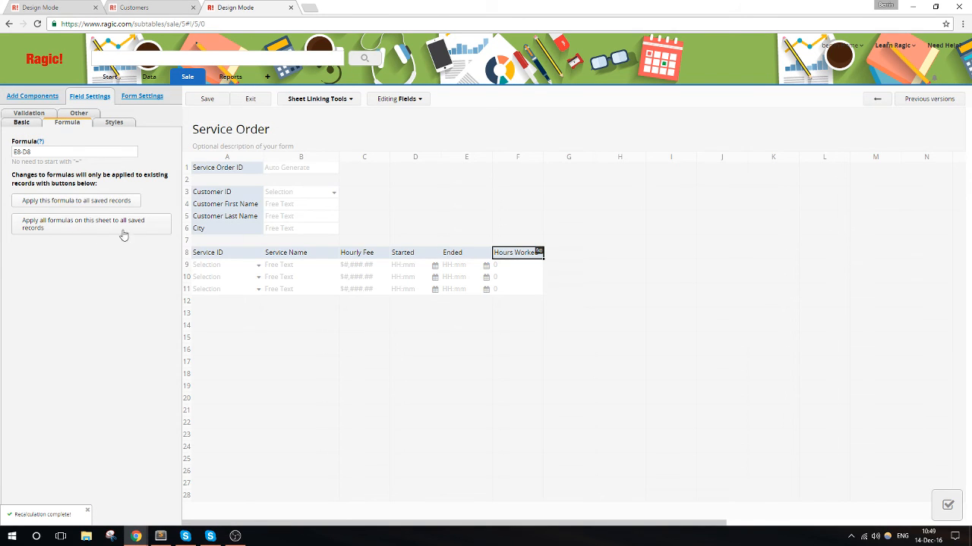
{"action": "left_click", "coordinate": [80, 201]}
{"action": "left_click", "coordinate": [522, 117]}
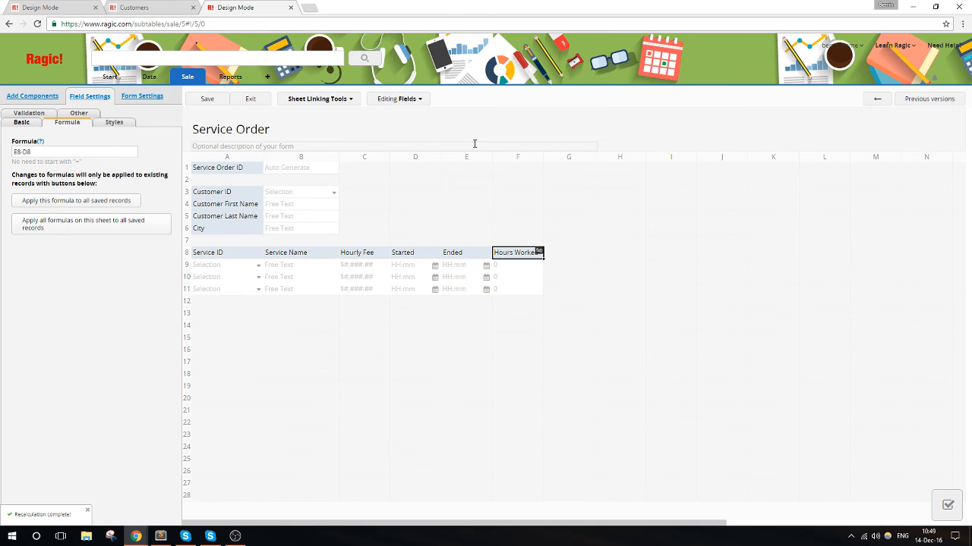
{"action": "left_click", "coordinate": [251, 100]}
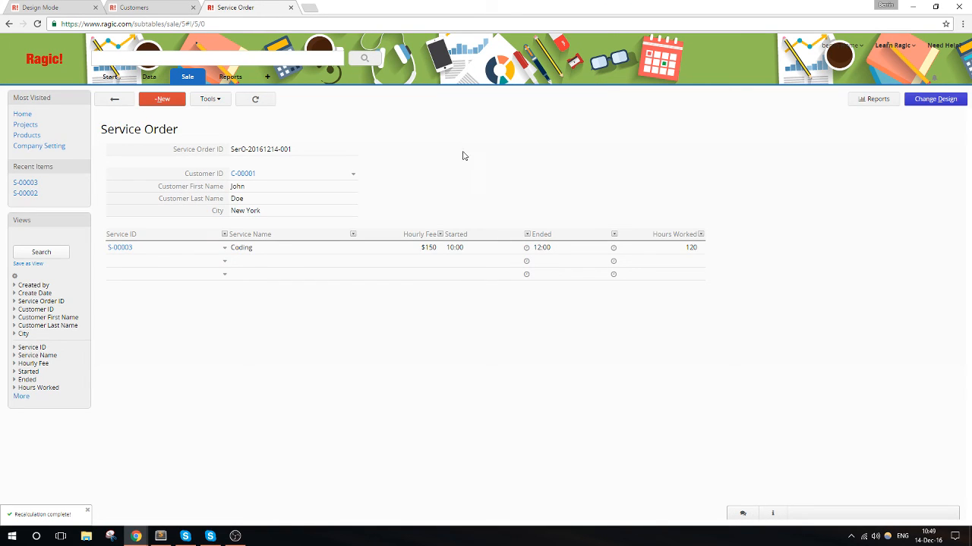
- Change the Hours Worked formula in the Service Order design to (E8-D8)/60 and save the design
{"action": "left_click", "coordinate": [920, 102]}
{"action": "left_click", "coordinate": [505, 256]}
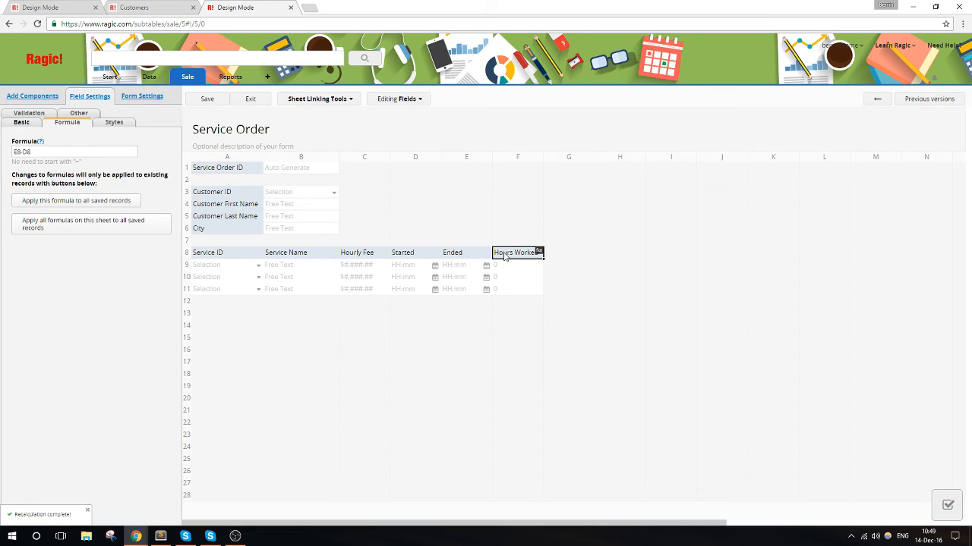
{"action": "left_click", "coordinate": [43, 154]}
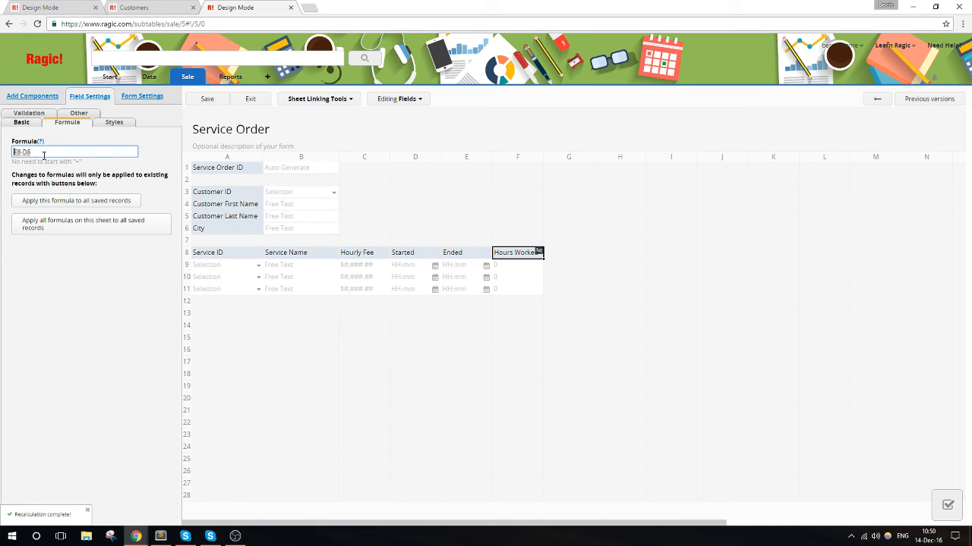
{"action": "key", "text": "Home"}
{"action": "type", "text": "("}
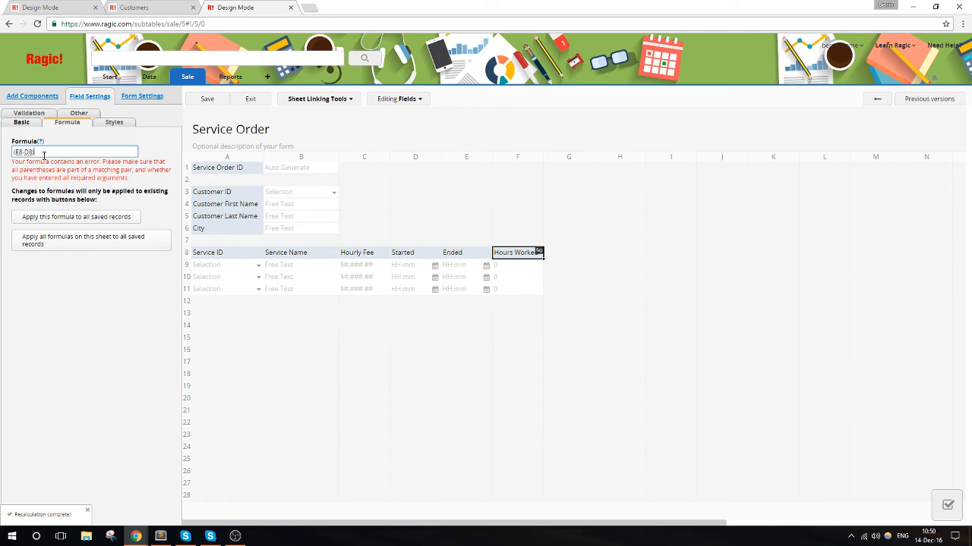
{"action": "left_click", "coordinate": [205, 99]}
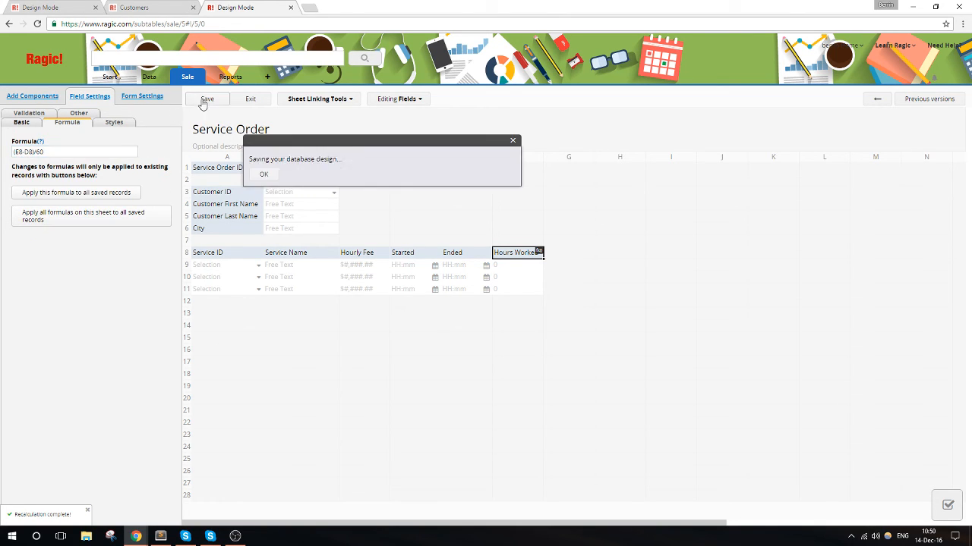
- Recalculate the Hours Worked formula for all saved records and return to the service order record
{"action": "left_click", "coordinate": [120, 198]}
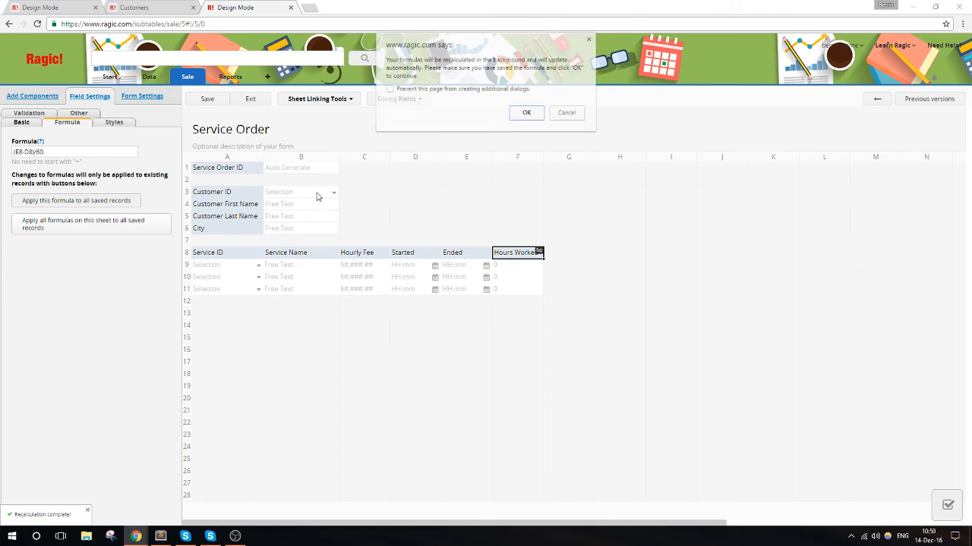
{"action": "left_click", "coordinate": [521, 114]}
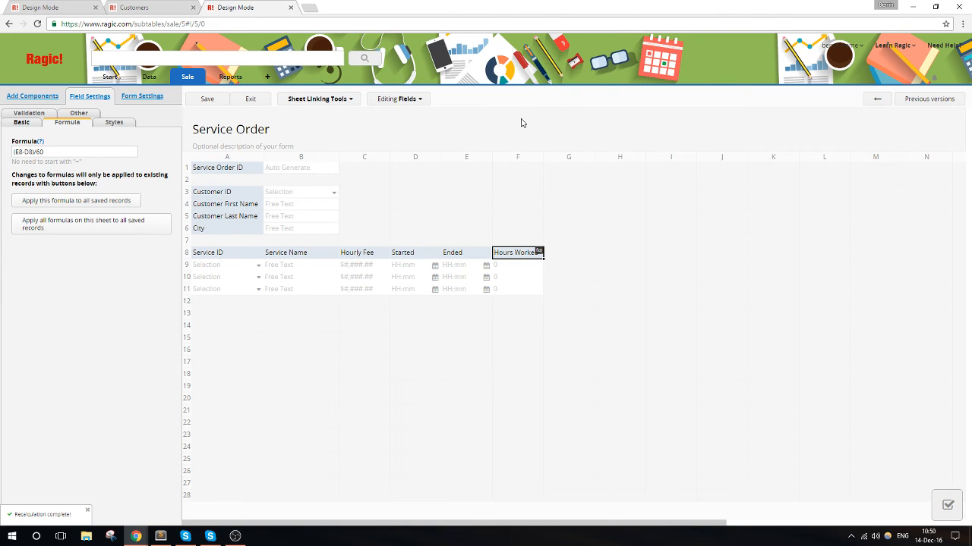
{"action": "left_click", "coordinate": [253, 101]}
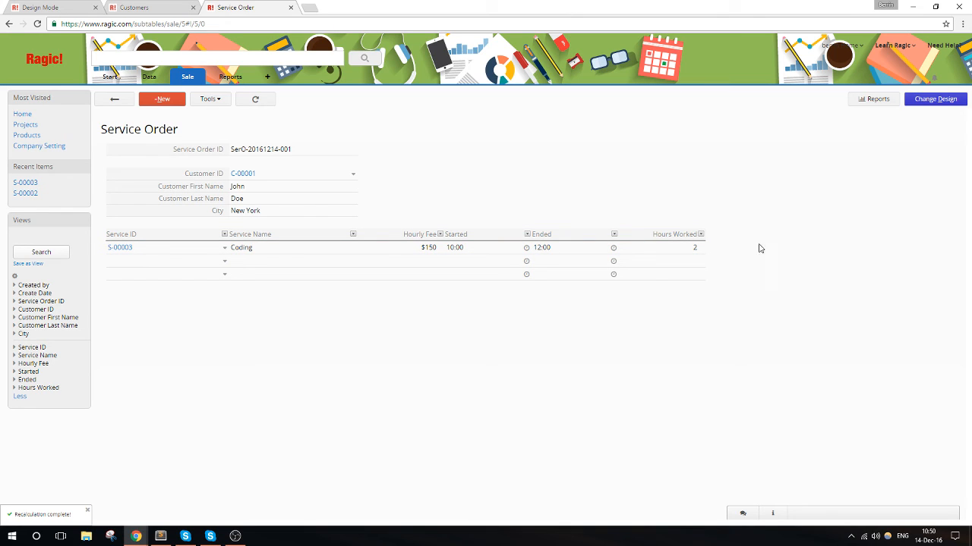
- Add a Numeric field named Discount to the services subtable, directly after Hours Worked
{"action": "left_click", "coordinate": [930, 104]}
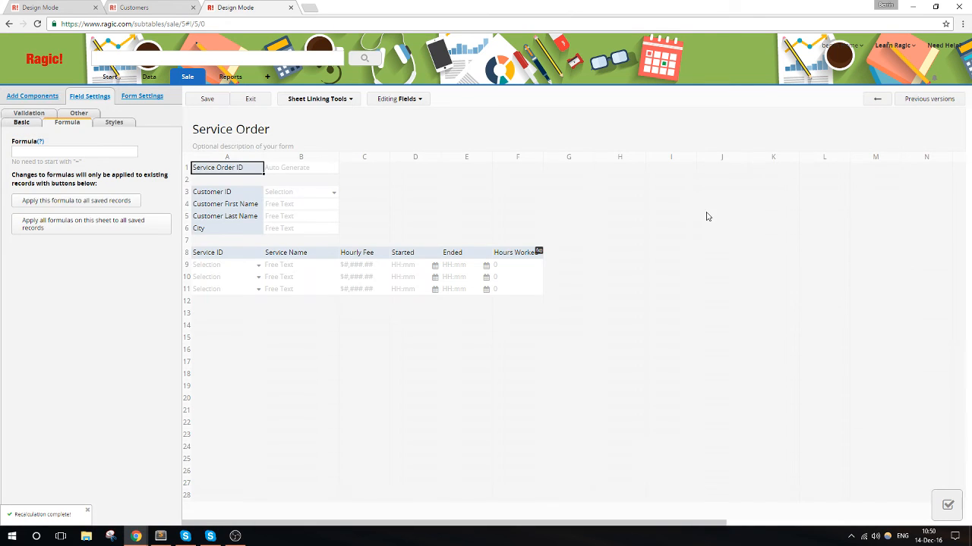
{"action": "left_click", "coordinate": [593, 257]}
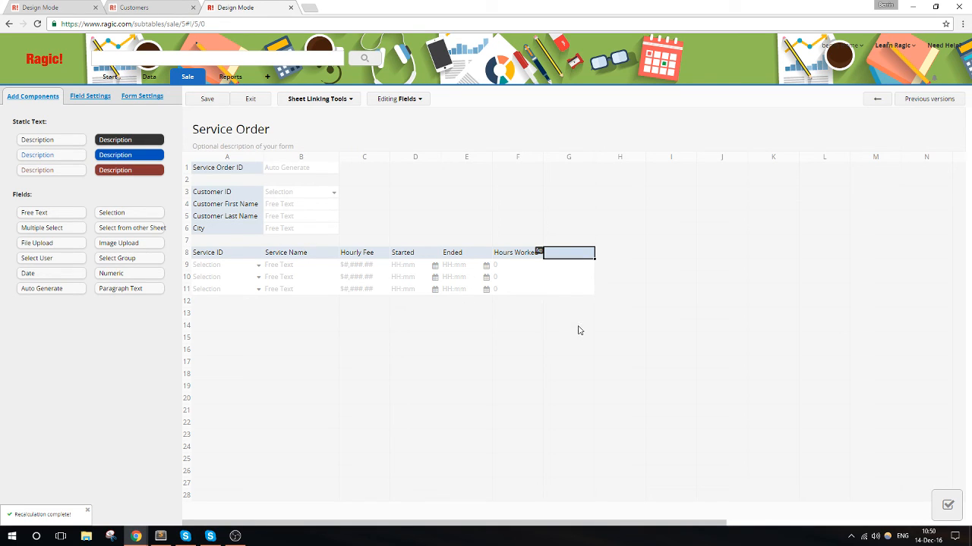
{"action": "left_click", "coordinate": [88, 97]}
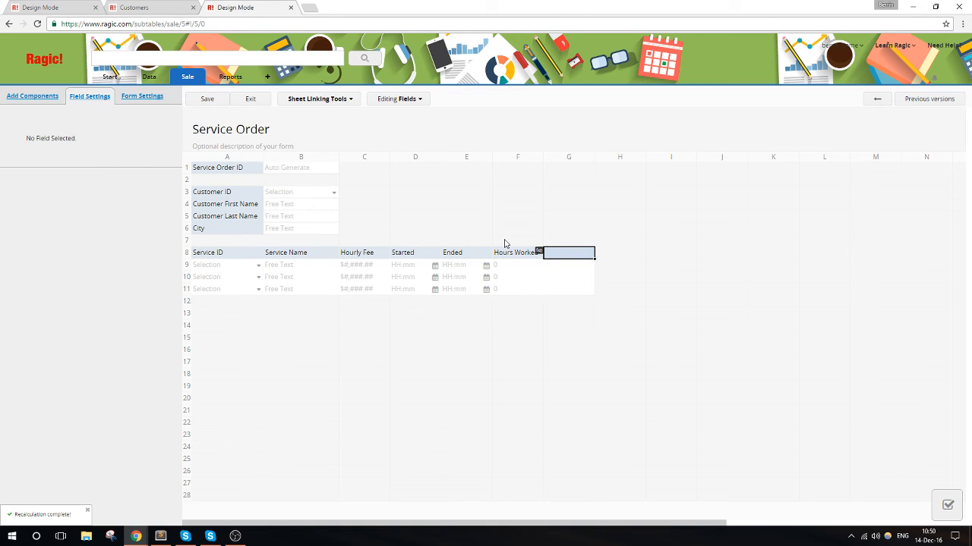
{"action": "type", "text": "Discount"}
{"action": "left_click", "coordinate": [61, 193]}
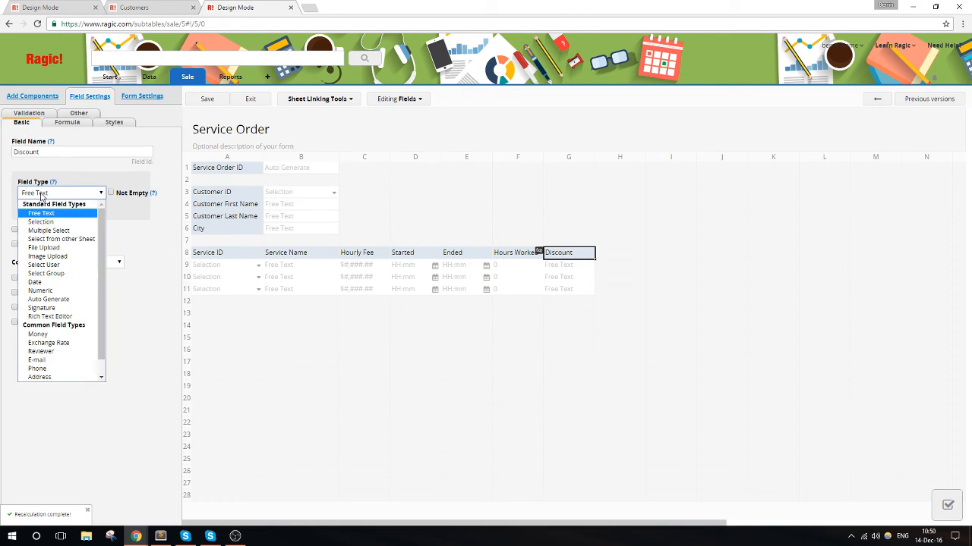
{"action": "left_click", "coordinate": [71, 291]}
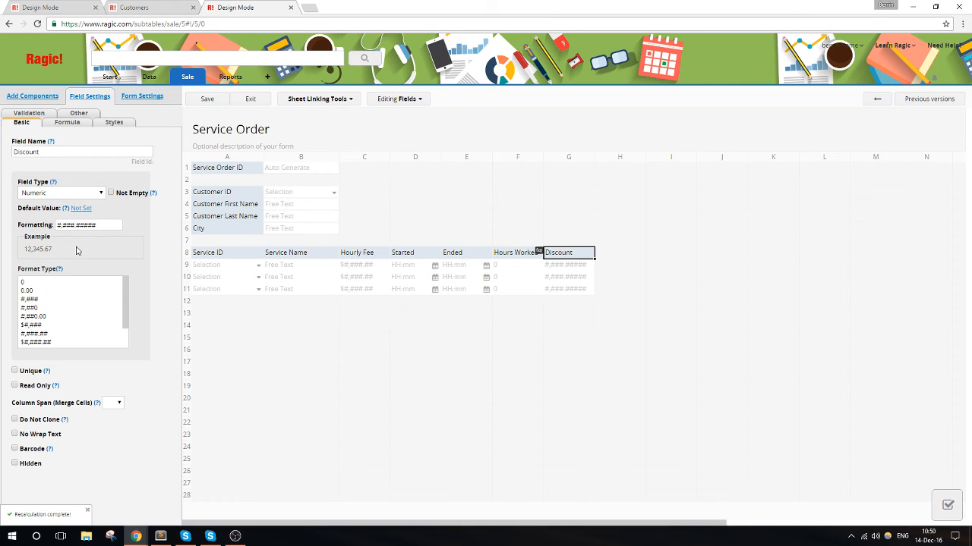
- Change the Discount field's type to Money and shorten its formatting to $#,###.##
{"action": "left_click", "coordinate": [61, 124]}
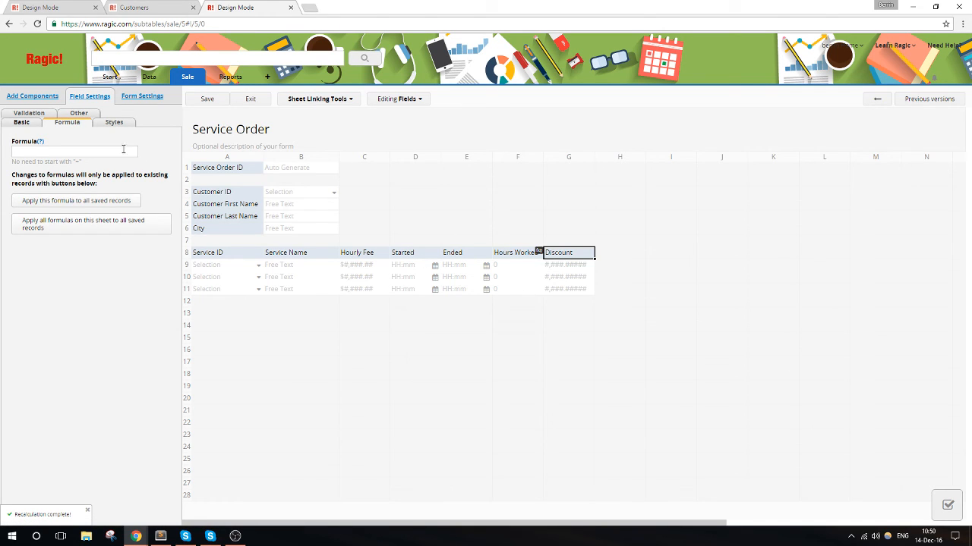
{"action": "left_click", "coordinate": [23, 123]}
{"action": "left_click", "coordinate": [82, 193]}
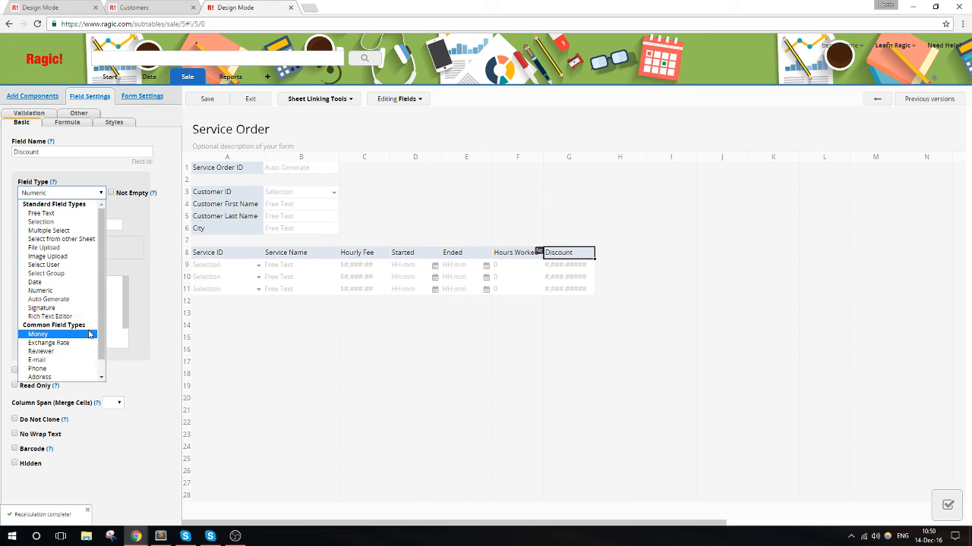
{"action": "scroll", "coordinate": [60, 327], "scroll_direction": "down", "scroll_amount": 1}
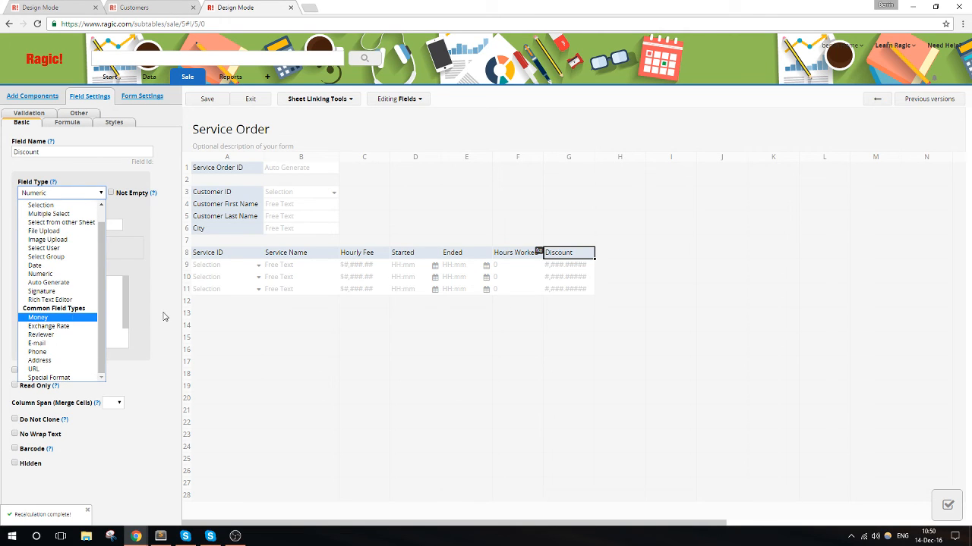
{"action": "left_click", "coordinate": [66, 319]}
{"action": "left_click", "coordinate": [102, 224]}
{"action": "left_click_drag", "start_coordinate": [102, 224], "coordinate": [84, 225]}
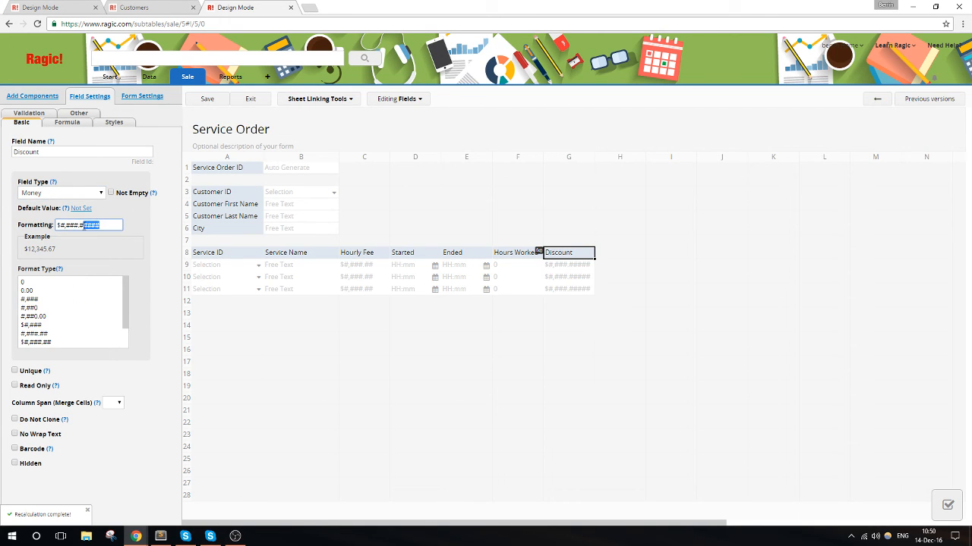
{"action": "key", "text": "BackSpace"}
{"action": "left_click", "coordinate": [87, 191]}
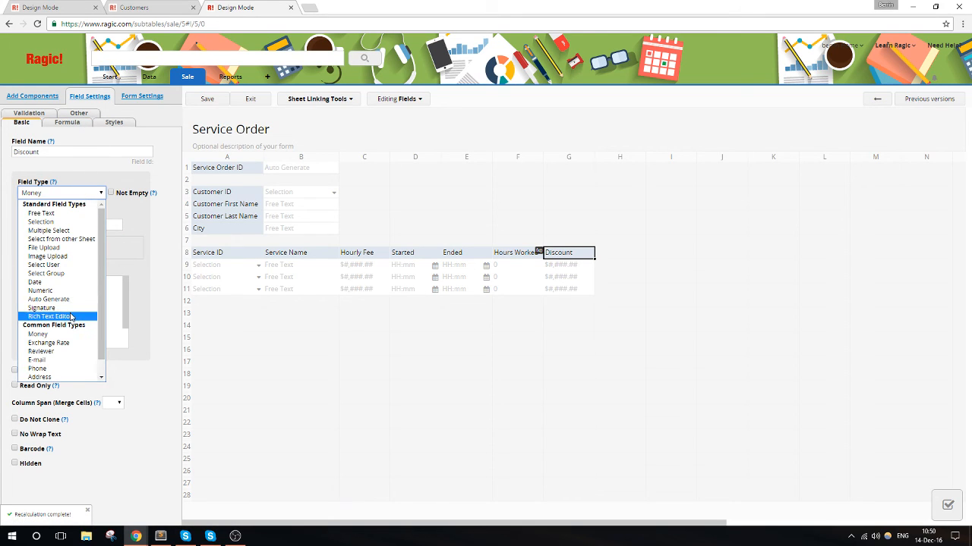
{"action": "scroll", "coordinate": [70, 317], "scroll_direction": "down", "scroll_amount": 1}
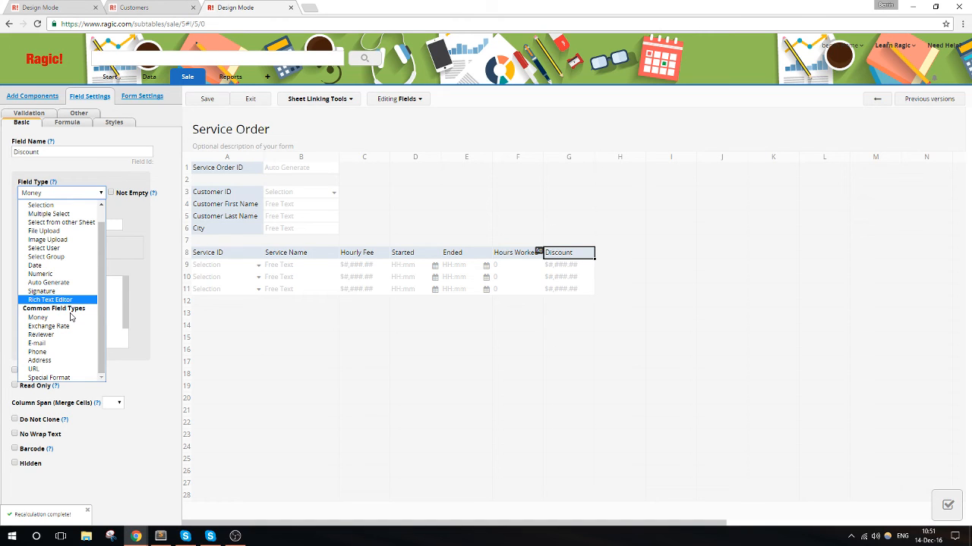
{"action": "left_click", "coordinate": [155, 268]}
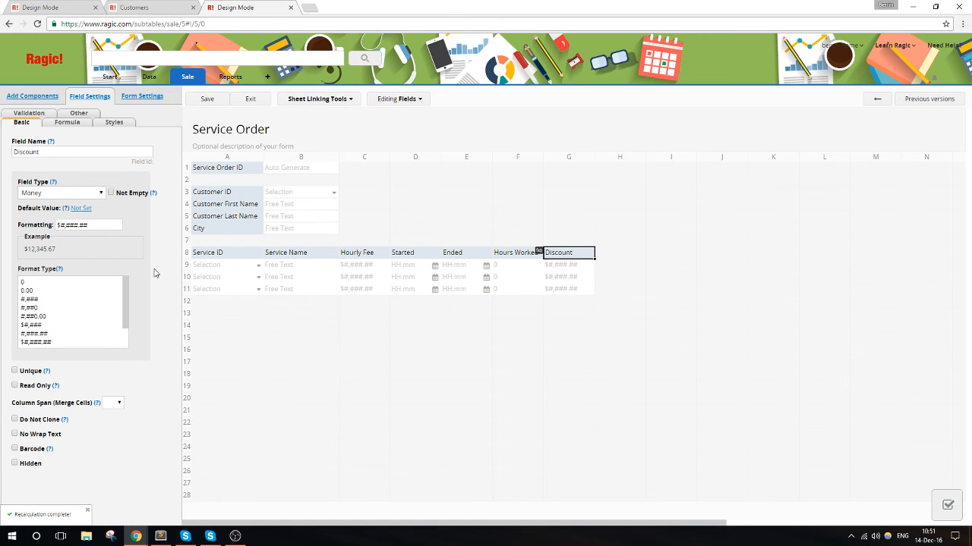
- Open the Discount field's formula for editing
{"action": "left_click", "coordinate": [66, 123]}
{"action": "left_click", "coordinate": [49, 152]}
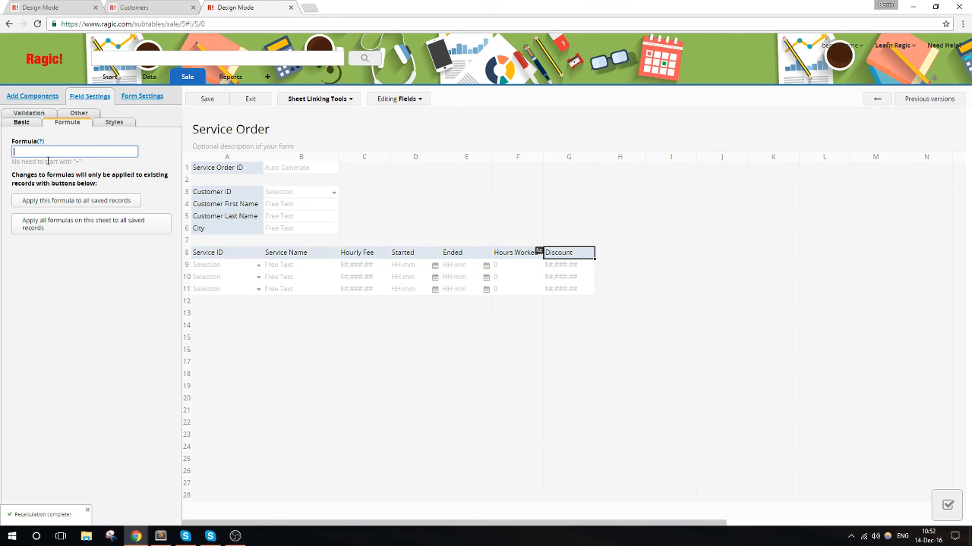
- Switch to Sublime Text, start a new untitled note and write the first discount tier as "%5 - 2~4"
{"action": "left_click", "coordinate": [160, 536]}
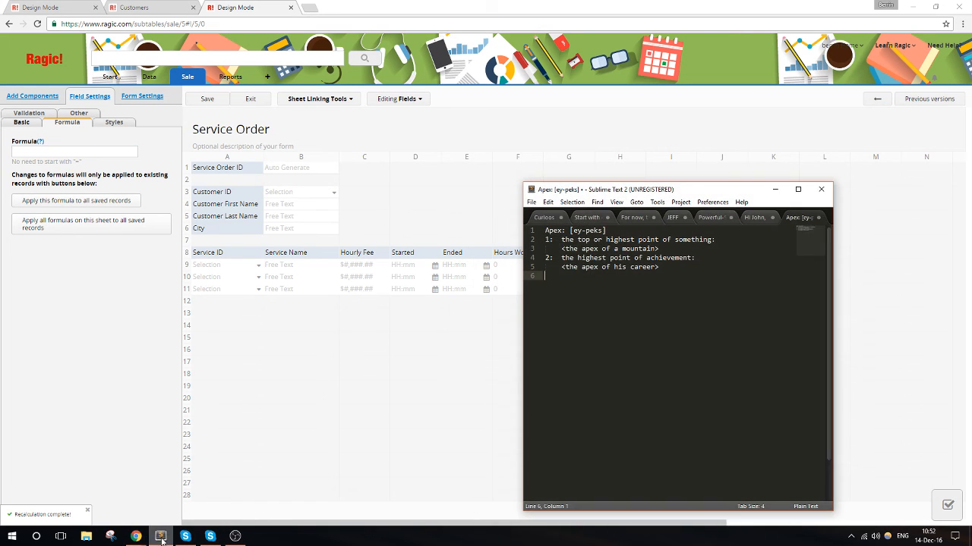
{"action": "double_click", "coordinate": [829, 220]}
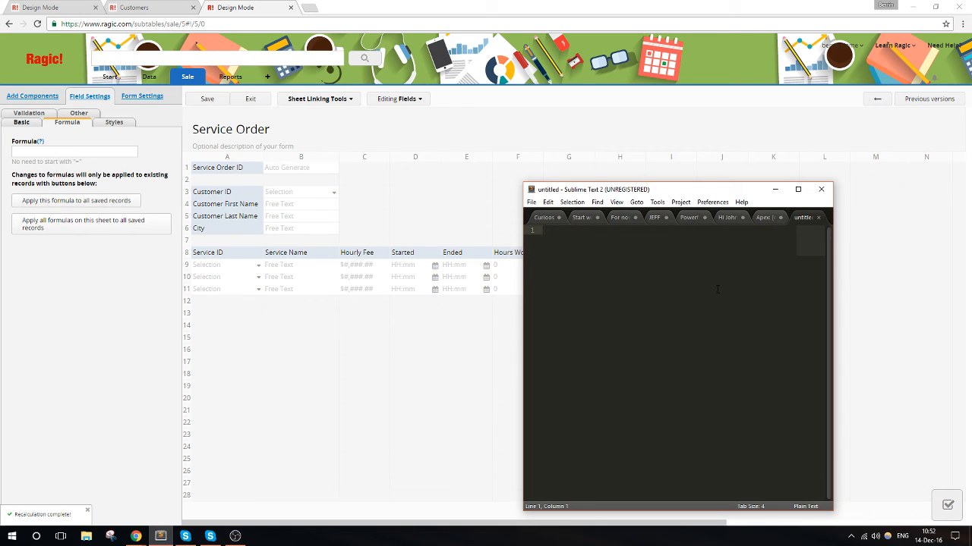
{"action": "type", "text": "%5 - "}
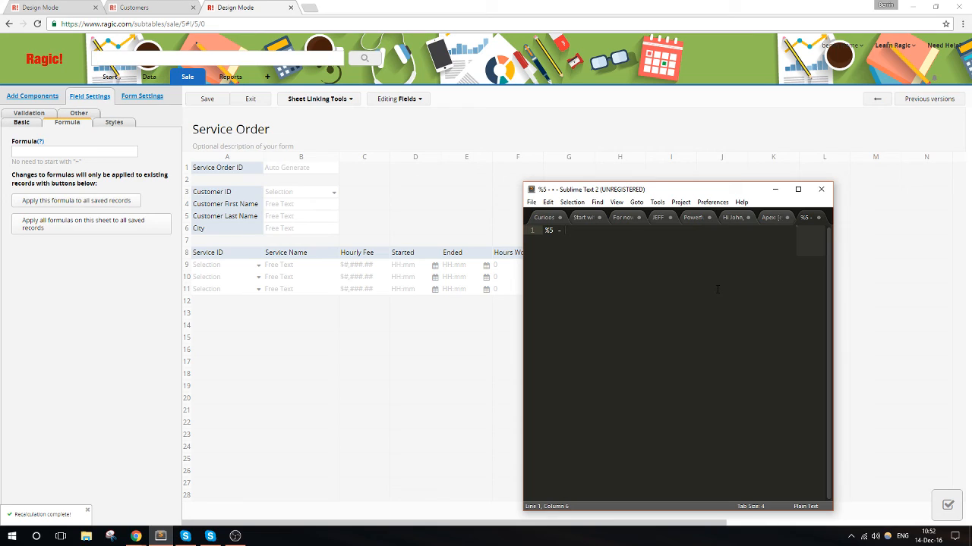
{"action": "type", "text": "2-4"}
{"action": "key", "text": "Return"}
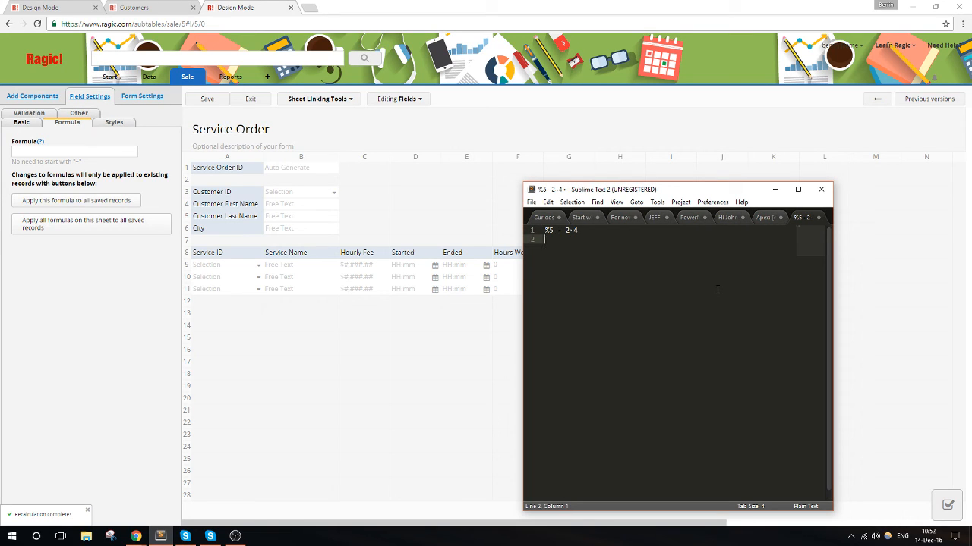
- Add the discount tiers "%10 - 4~10" and "%15 - 10+" to the note on separate lines
{"action": "type", "text": "%10 - 4~10"}
{"action": "key", "text": "Return"}
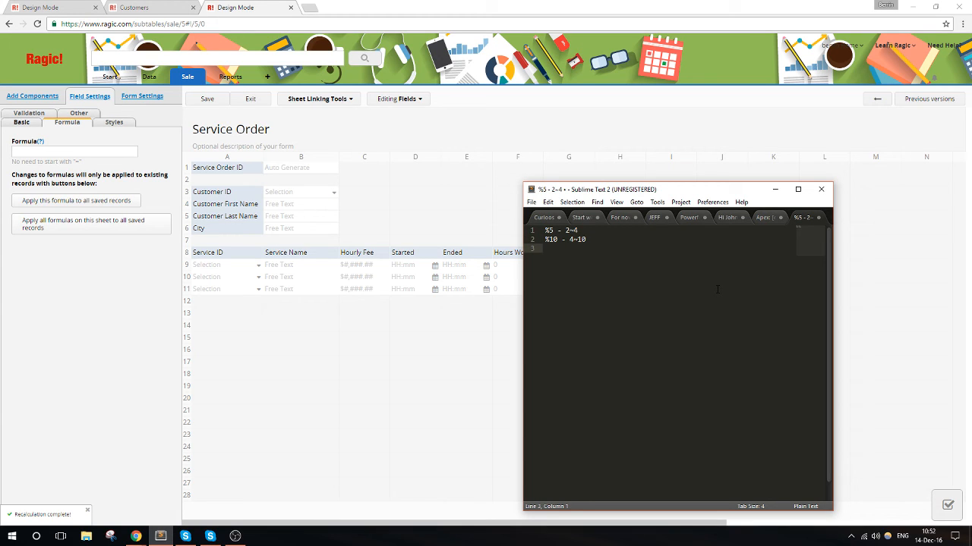
{"action": "type", "text": "%15 -"}
{"action": "key", "text": "BackSpace"}
{"action": "type", "text": "10+"}
- Insert the line "No discount for less than 2 hours" above the discount tiers in the note
{"action": "key", "text": "Up"}
{"action": "key", "text": "Up"}
{"action": "key", "text": "Left"}
{"action": "key", "text": "Left"}
{"action": "key", "text": "Left"}
{"action": "key", "text": "Left"}
{"action": "key", "text": "Return"}
{"action": "key", "text": "Up"}
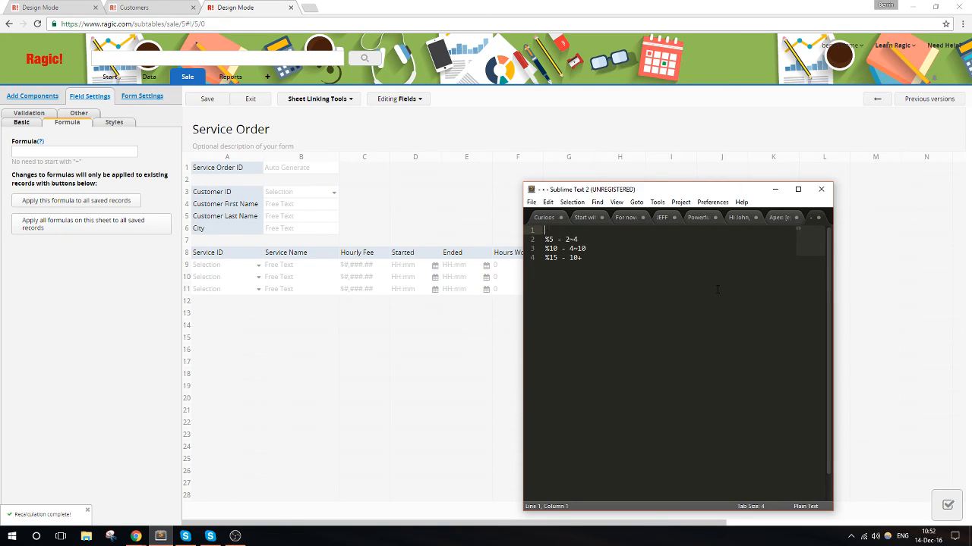
{"action": "type", "text": "No di"}
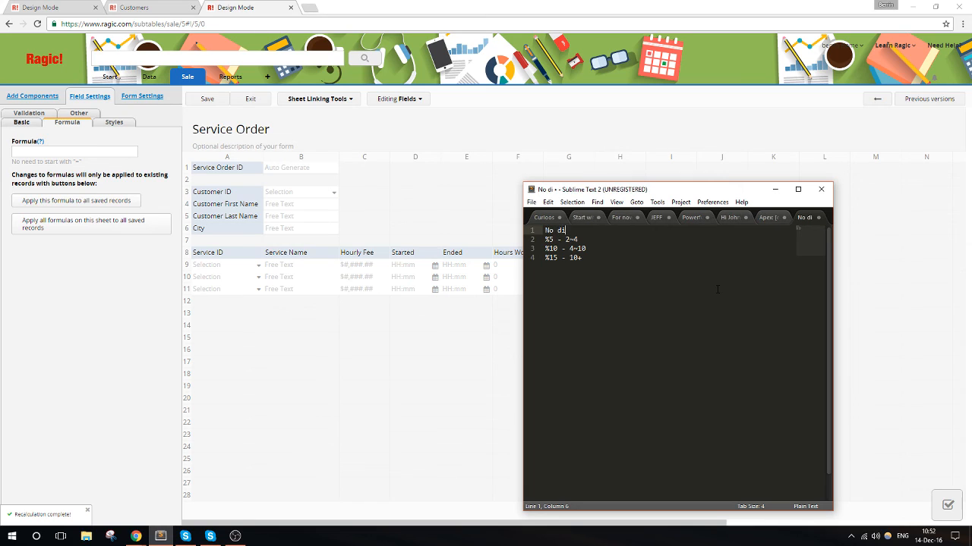
{"action": "type", "text": "scount for "}
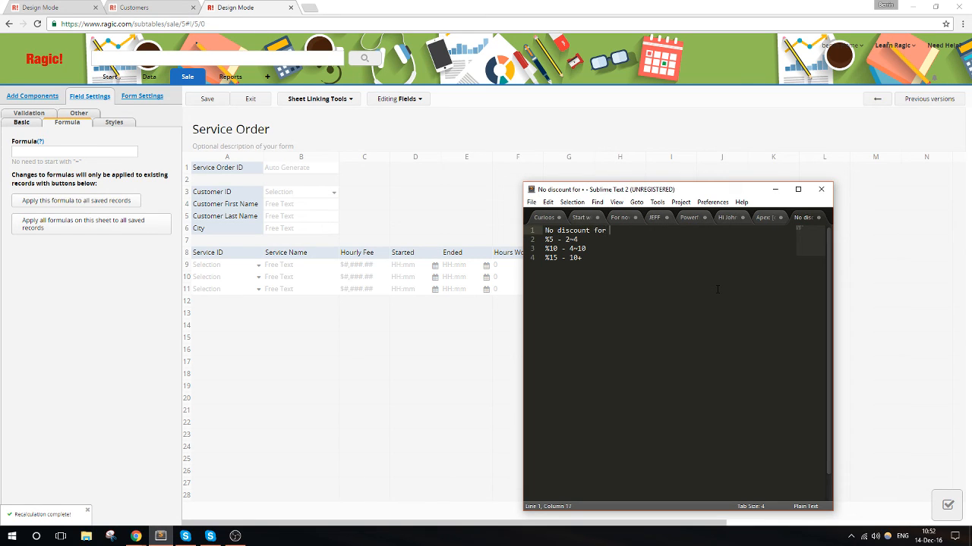
{"action": "type", "text": "less than 2 hours"}
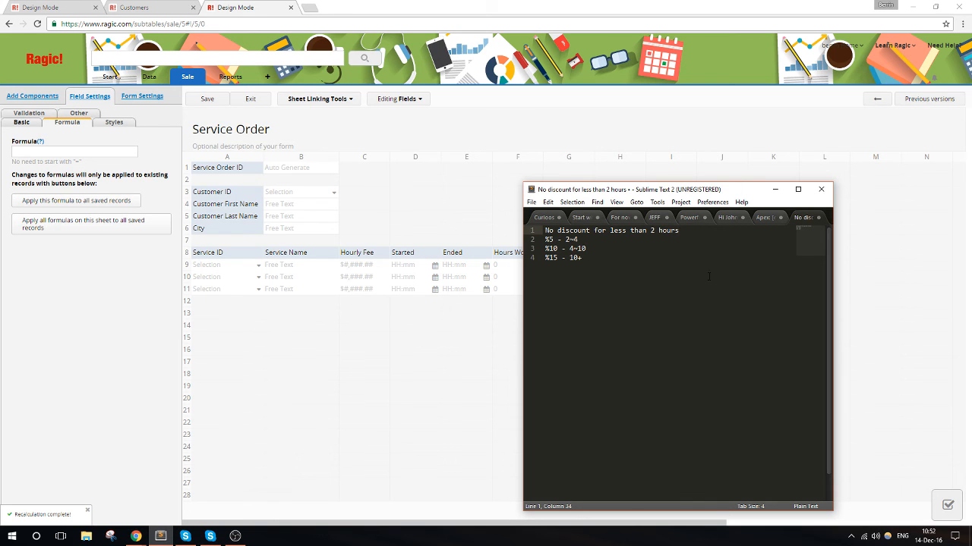
- Open Ragic's Formulas documentation in a second browser window beside the Service Order design and find the LOOKUP function under Conditional formulas
{"action": "left_click_drag", "start_coordinate": [532, 4], "coordinate": [1, 125]}
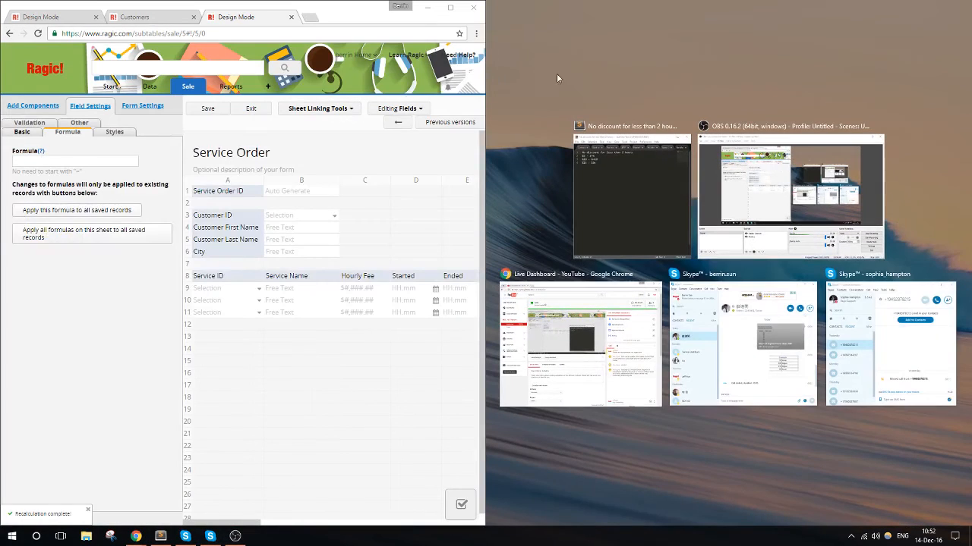
{"action": "left_click", "coordinate": [312, 17]}
{"action": "left_click_drag", "start_coordinate": [313, 17], "coordinate": [970, 84]}
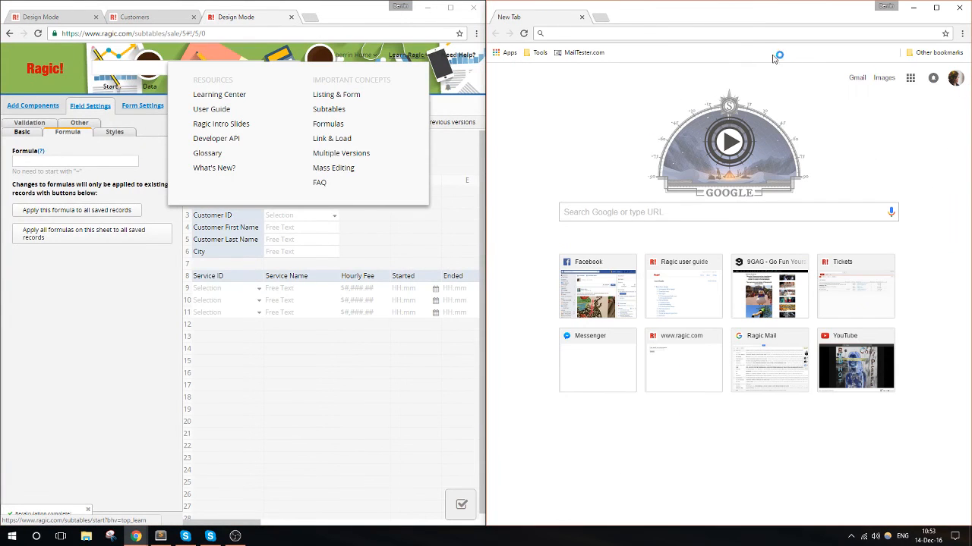
{"action": "type", "text": "formulas"}
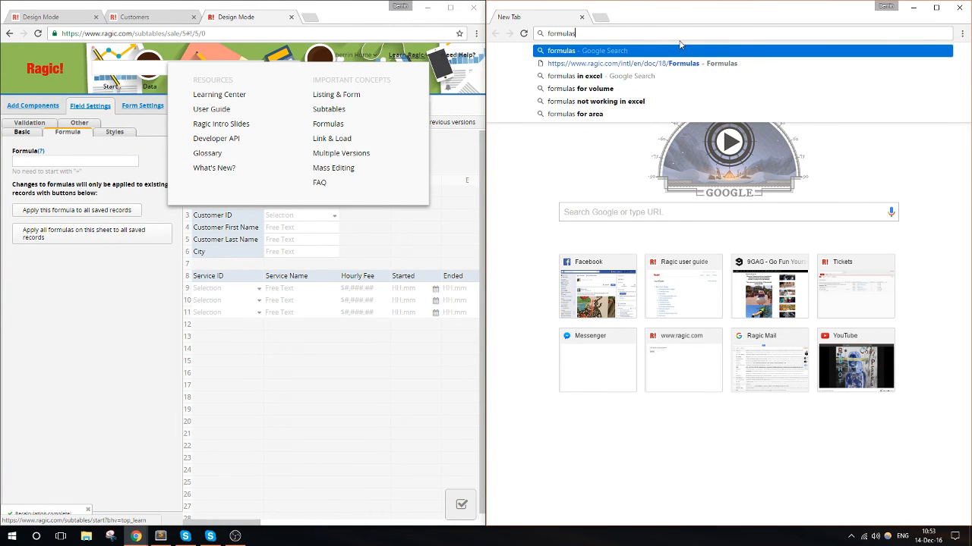
{"action": "key", "text": "Down"}
{"action": "key", "text": "Return"}
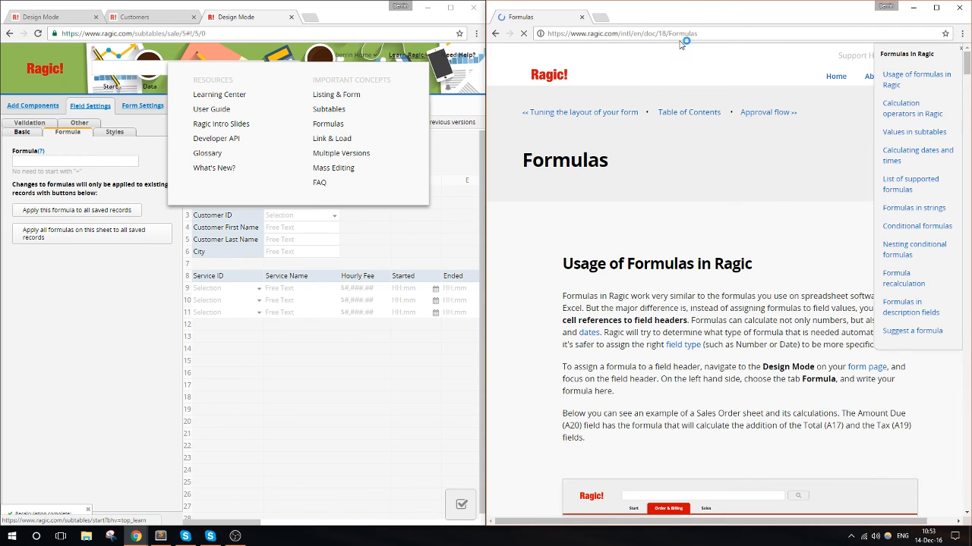
{"action": "left_click", "coordinate": [916, 226]}
{"action": "scroll", "coordinate": [854, 254], "scroll_direction": "down", "scroll_amount": 3}
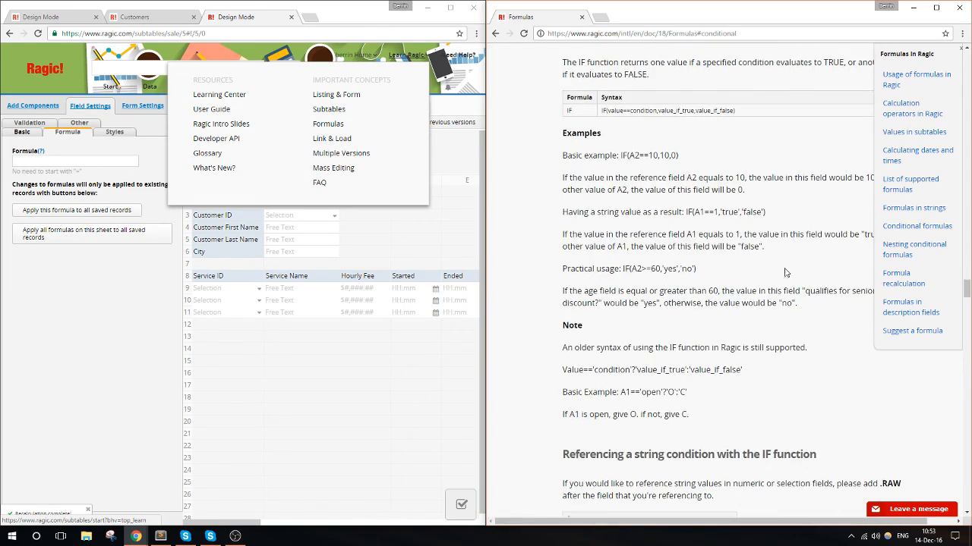
{"action": "scroll", "coordinate": [730, 294], "scroll_direction": "down", "scroll_amount": 3}
{"action": "scroll", "coordinate": [731, 294], "scroll_direction": "down", "scroll_amount": 5}
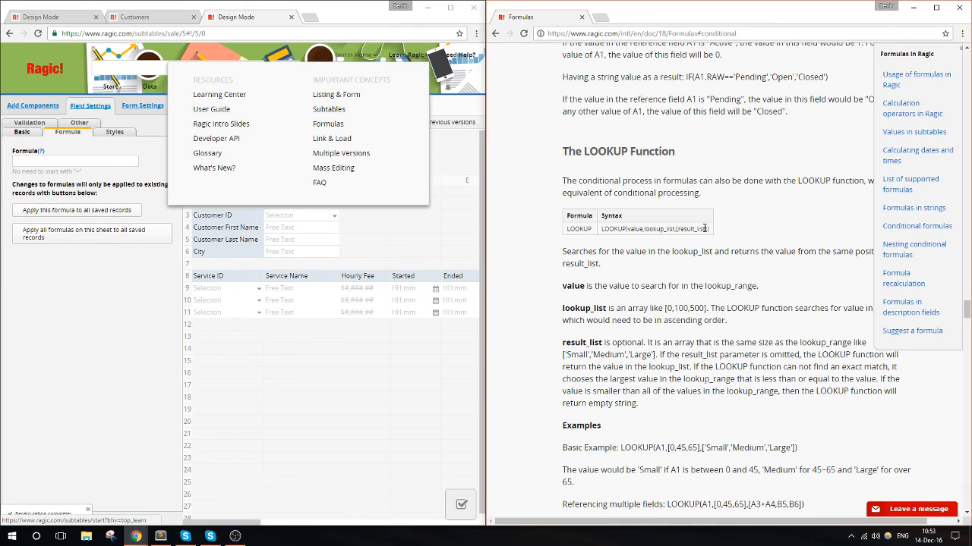
{"action": "scroll", "coordinate": [705, 228], "scroll_direction": "down", "scroll_amount": 1}
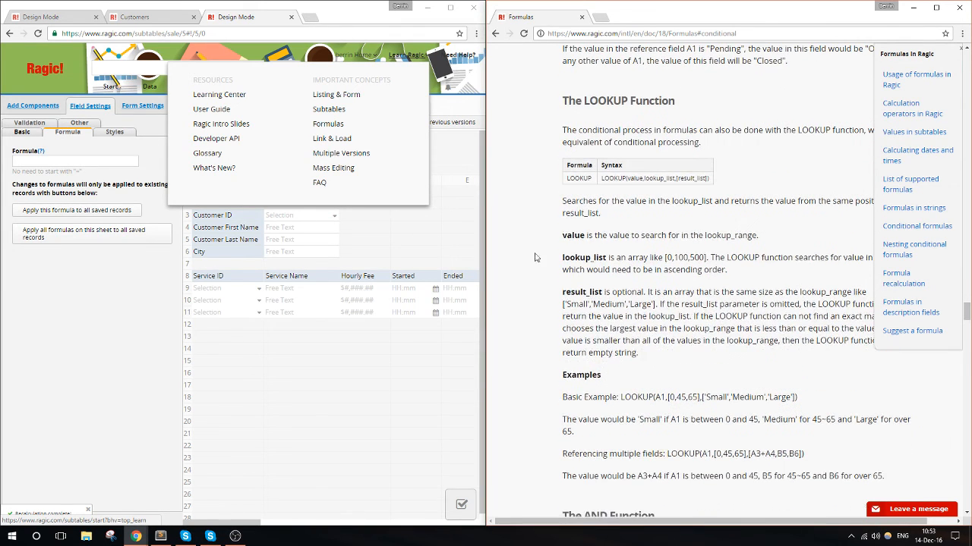
- Select the Discount field, check its format settings and return to its formula
{"action": "left_click", "coordinate": [405, 279]}
{"action": "left_click", "coordinate": [470, 279]}
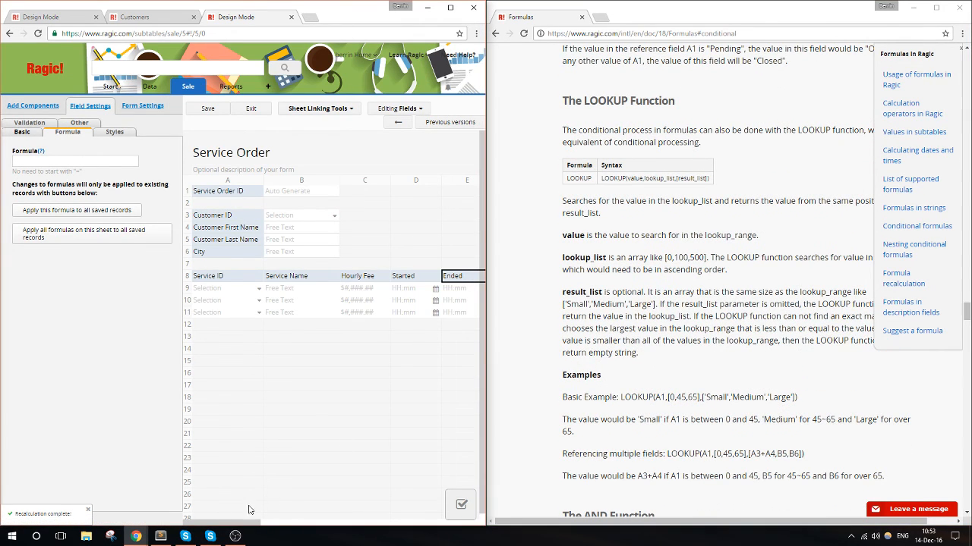
{"action": "left_click_drag", "start_coordinate": [234, 523], "coordinate": [283, 522]}
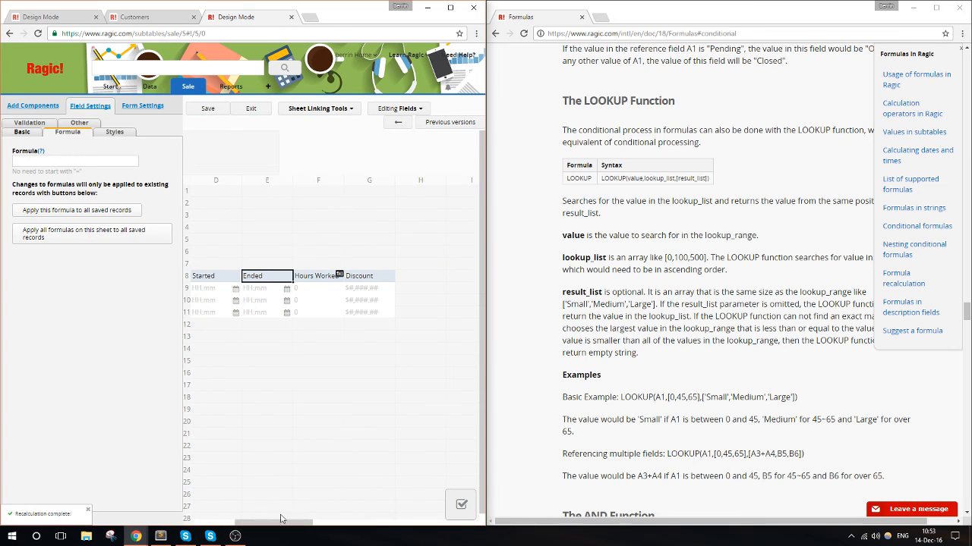
{"action": "left_click", "coordinate": [365, 279]}
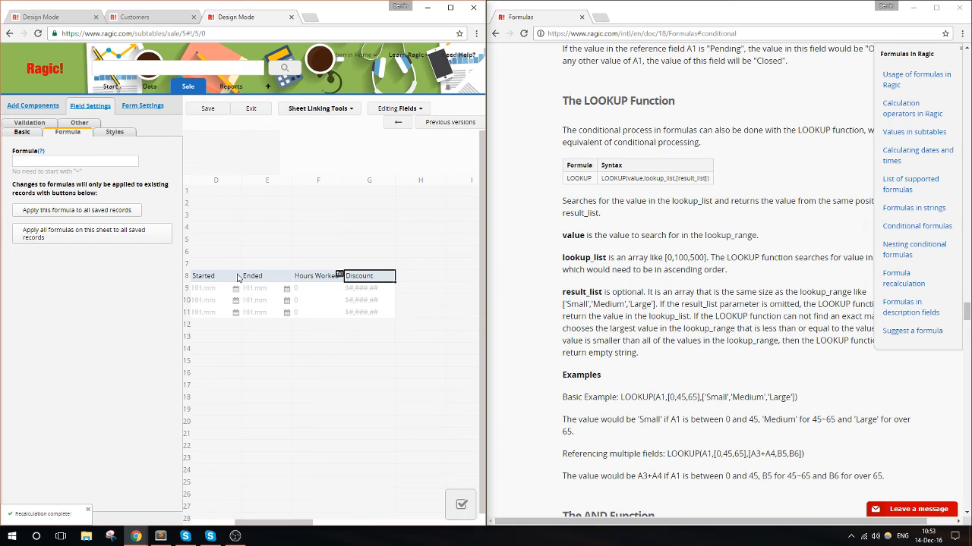
{"action": "left_click", "coordinate": [22, 132]}
{"action": "scroll", "coordinate": [120, 313], "scroll_direction": "down", "scroll_amount": 2}
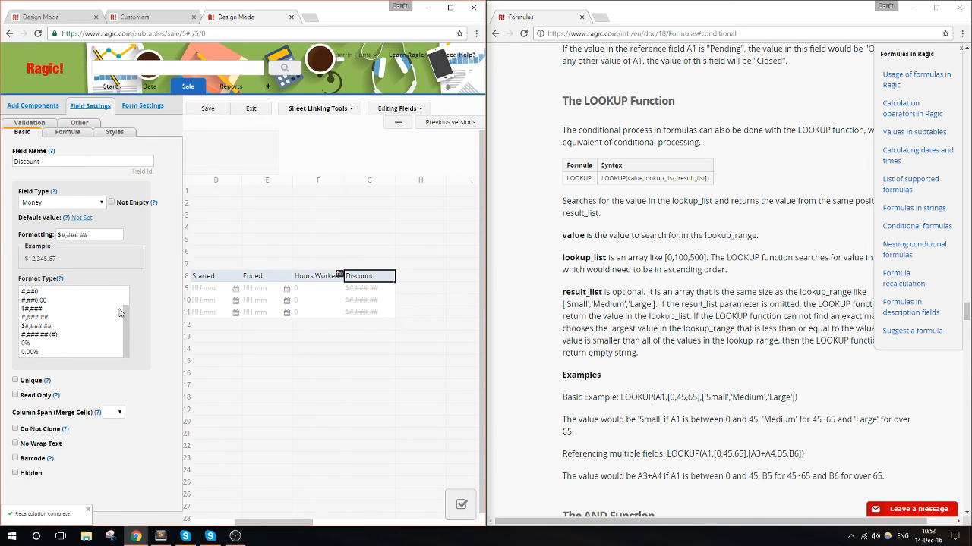
{"action": "left_click", "coordinate": [69, 132]}
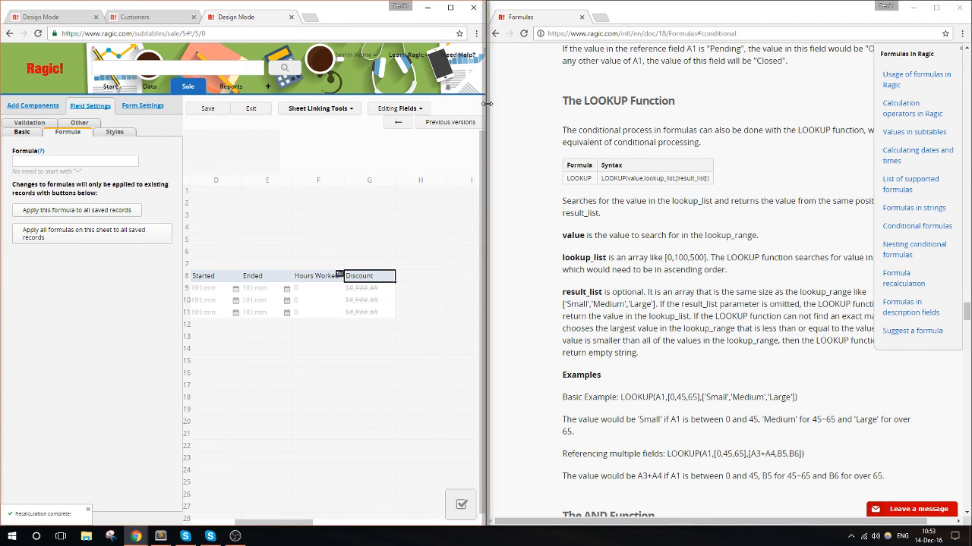
- Widen the Service Order design window and begin the Discount formula with "LOOKUP(F7"
{"action": "left_click_drag", "start_coordinate": [487, 104], "coordinate": [656, 119]}
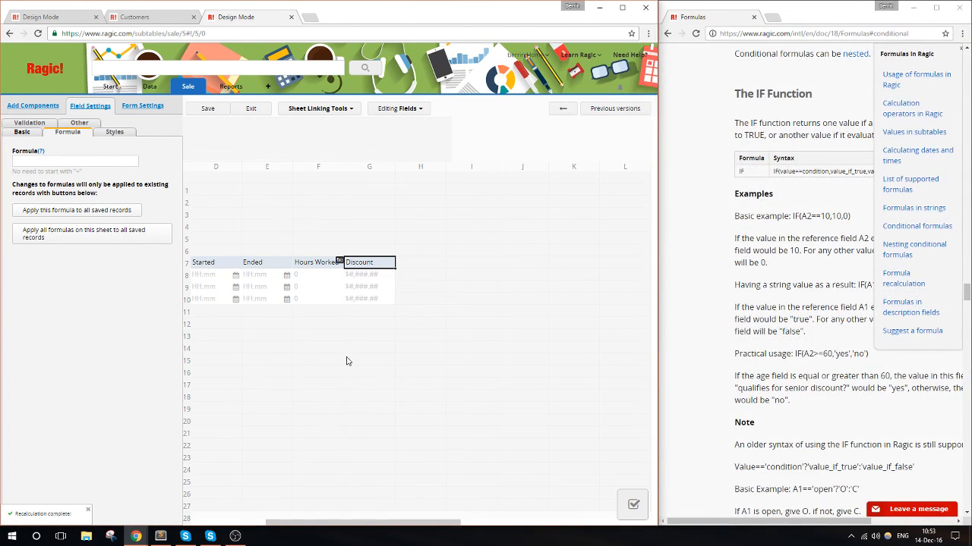
{"action": "left_click", "coordinate": [160, 537]}
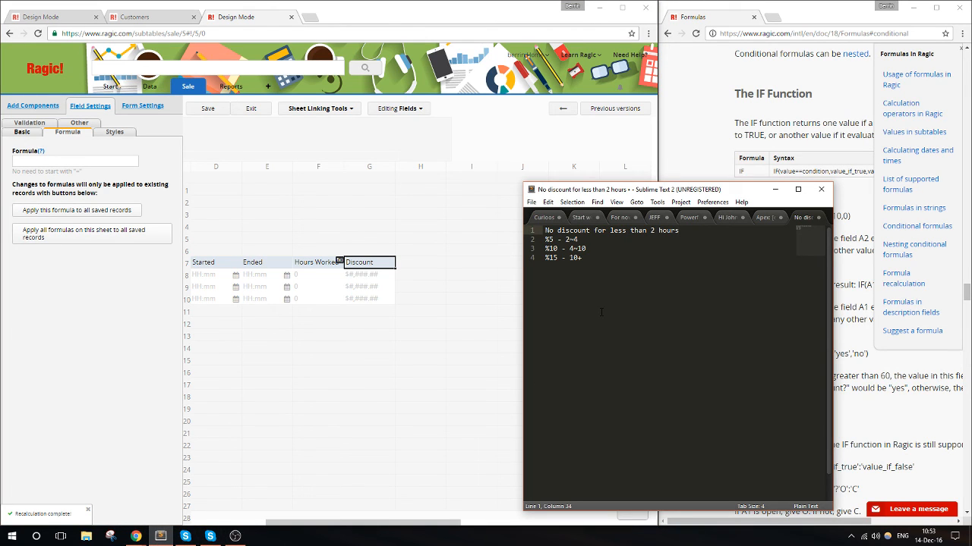
{"action": "left_click", "coordinate": [90, 163]}
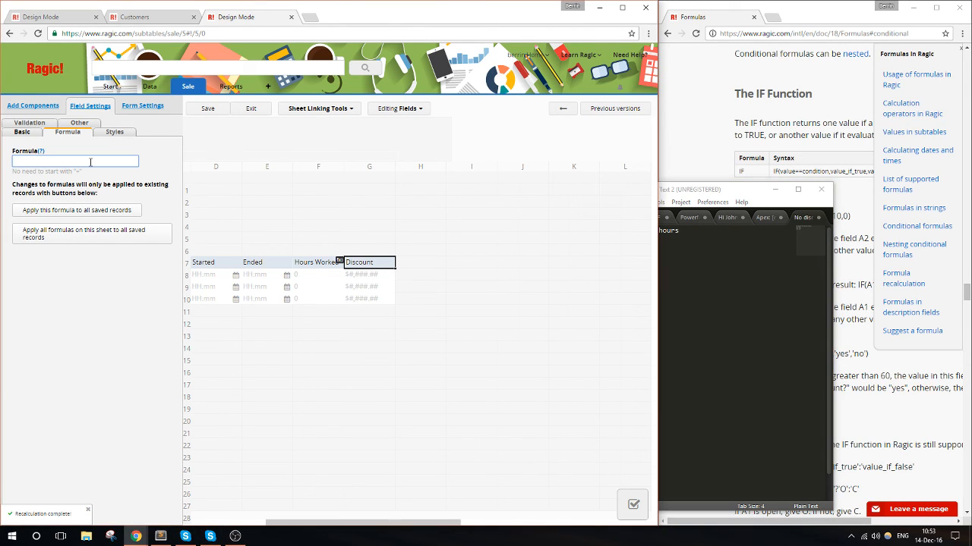
{"action": "type", "text": "LOOKUP("}
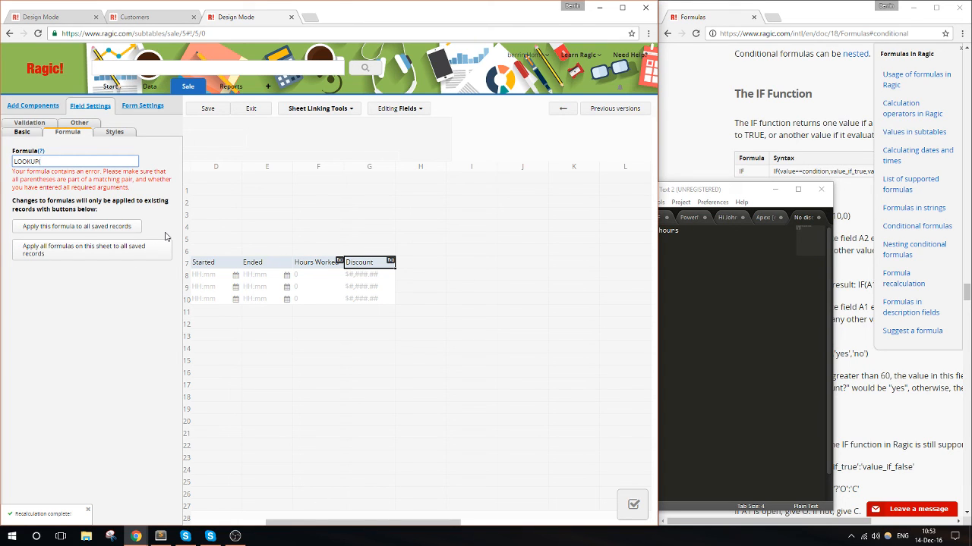
{"action": "type", "text": "F7"}
- Consult the LOOKUP syntax in the documentation and extend the Discount formula with the lookup list to read "LOOKUP(F7,[2,4,10]"
{"action": "left_click", "coordinate": [761, 182]}
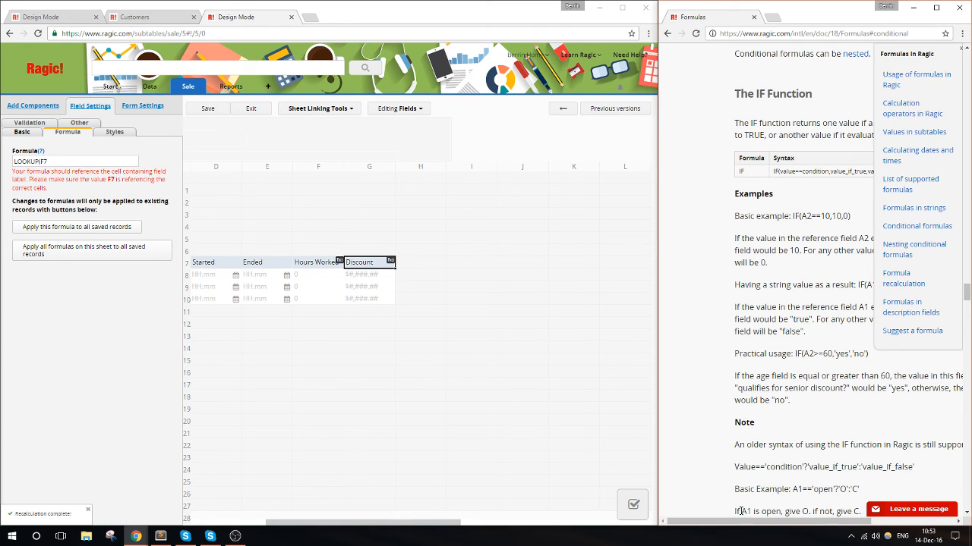
{"action": "scroll", "coordinate": [759, 488], "scroll_direction": "down", "scroll_amount": 4}
{"action": "scroll", "coordinate": [744, 458], "scroll_direction": "down", "scroll_amount": 4}
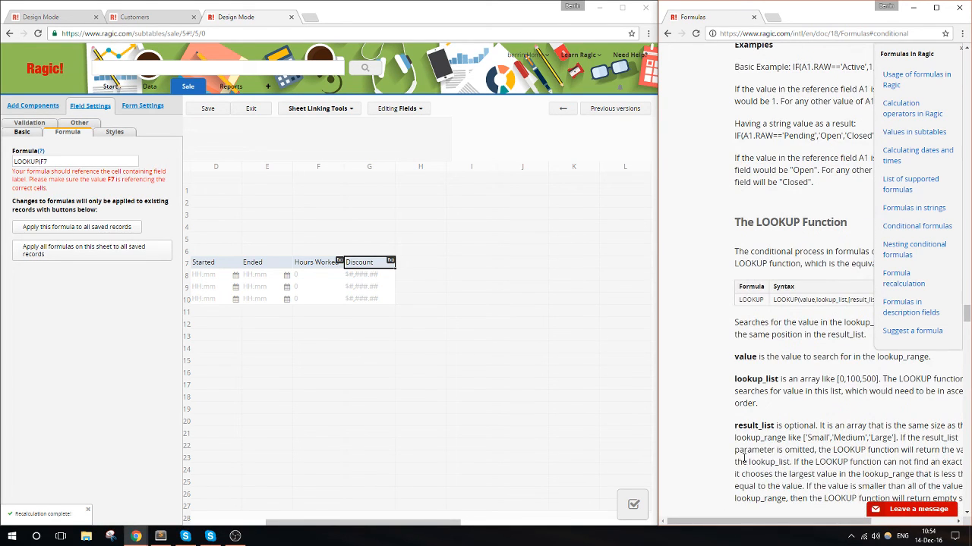
{"action": "left_click_drag", "start_coordinate": [703, 522], "coordinate": [734, 518]}
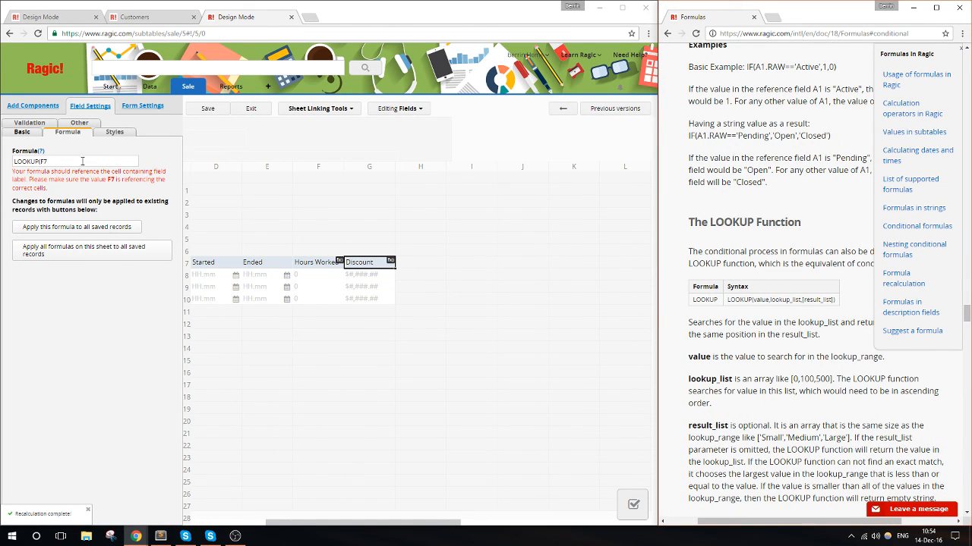
{"action": "left_click", "coordinate": [77, 161]}
{"action": "type", "text": ","}
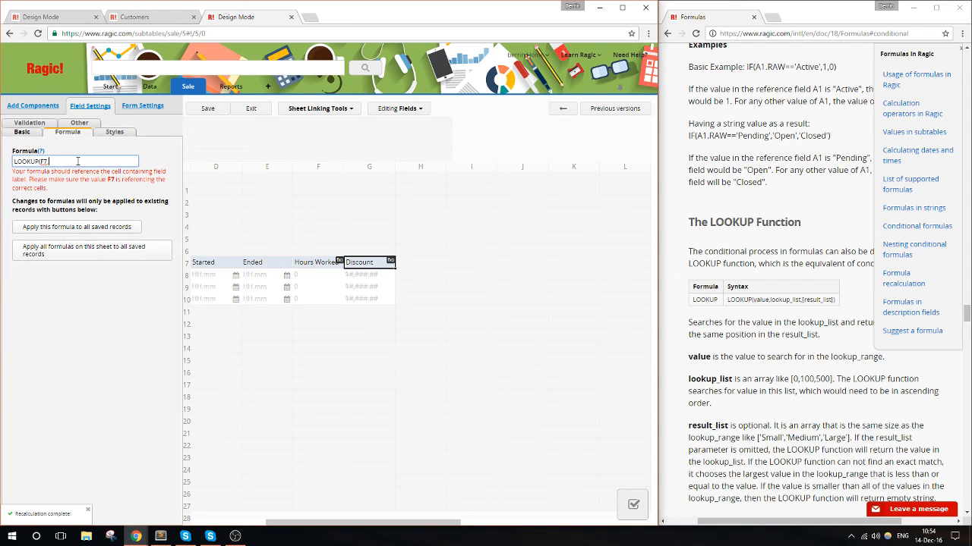
{"action": "type", "text": "[0,2,4,10"}
{"action": "left_click", "coordinate": [57, 162]}
{"action": "key", "text": "BackSpace"}
{"action": "key", "text": "BackSpace"}
- Recheck the discount tiers in the Sublime Text note and begin the Discount formula's result list with ",["
{"action": "left_click", "coordinate": [160, 536]}
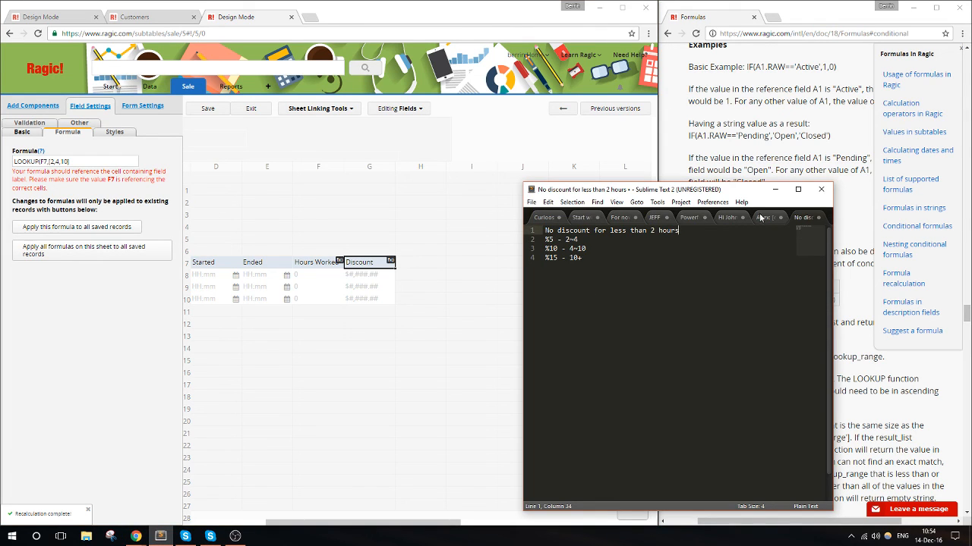
{"action": "left_click", "coordinate": [774, 190]}
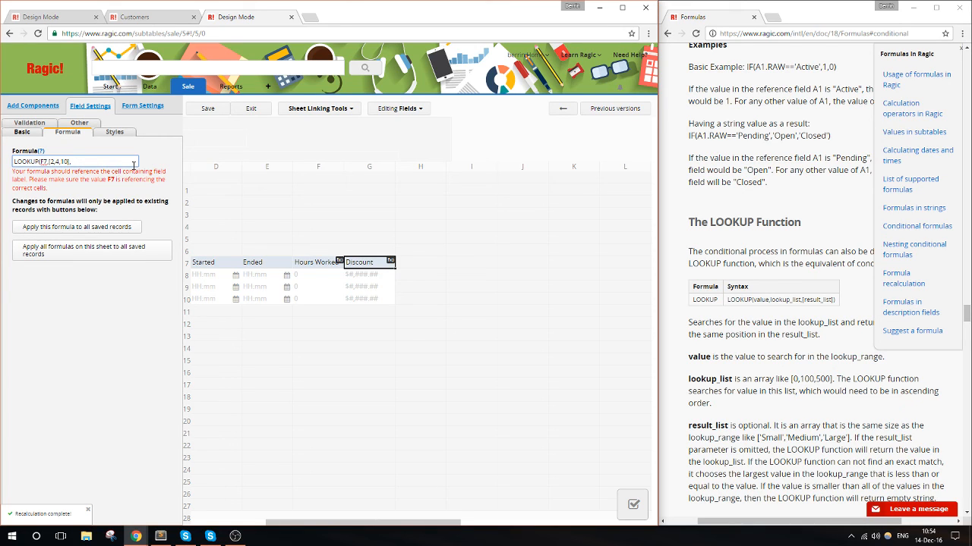
{"action": "type", "text": "["}
- Add a field named Total without Discount to the services subtable, directly after Discount
{"action": "left_click_drag", "start_coordinate": [284, 523], "coordinate": [232, 526]}
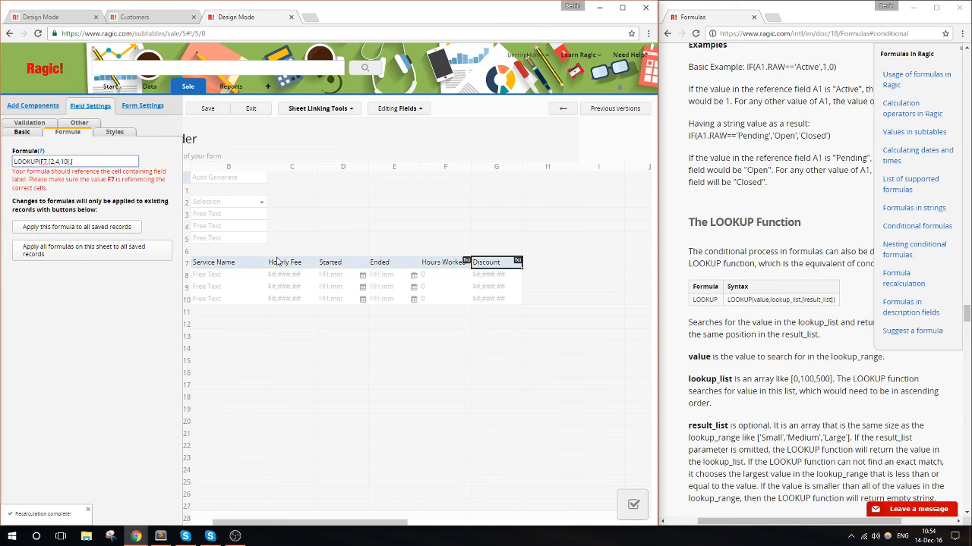
{"action": "mouse_move", "coordinate": [464, 266]}
{"action": "left_click", "coordinate": [535, 264]}
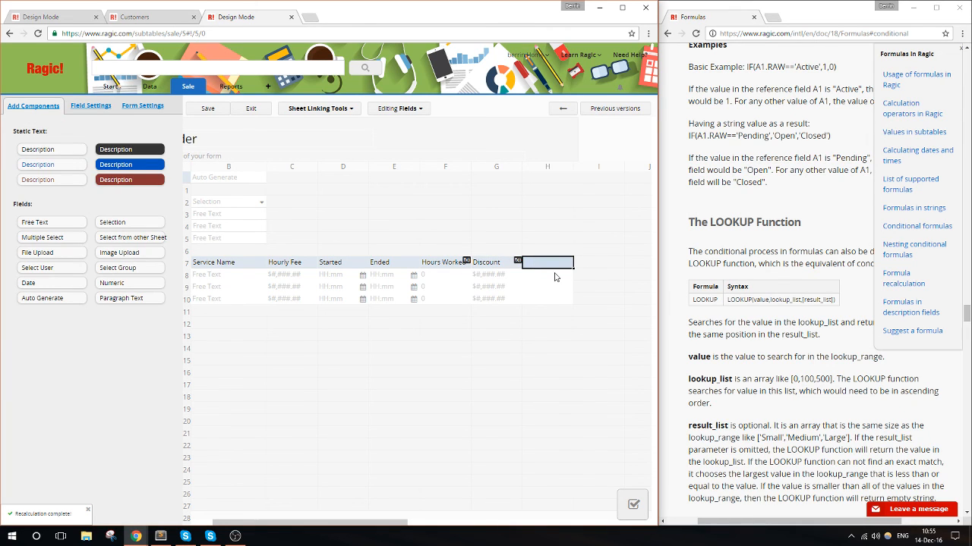
{"action": "type", "text": "Total"}
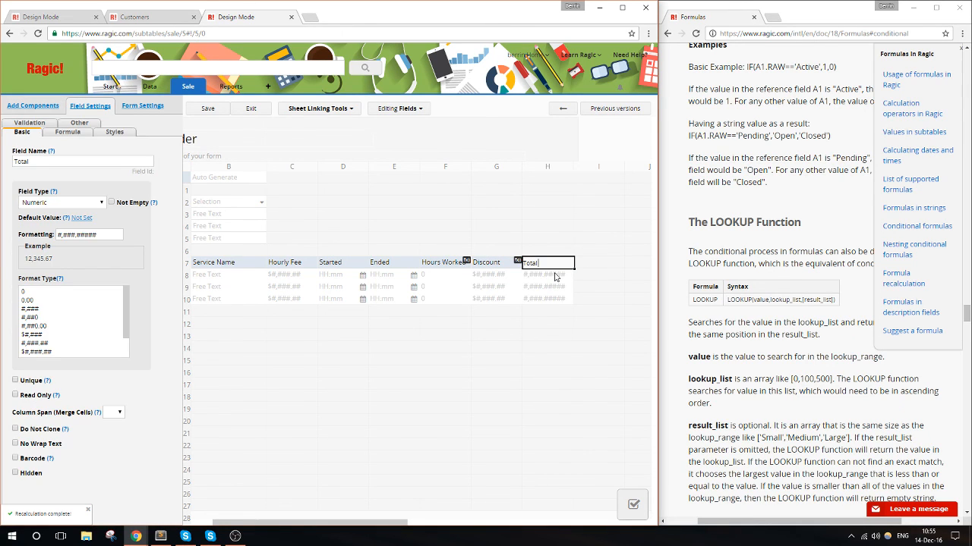
{"action": "type", "text": " without Discount"}
- Set the Total without Discount field to the Money type with the format $#,###.##
{"action": "left_click", "coordinate": [75, 202]}
{"action": "left_click", "coordinate": [38, 344]}
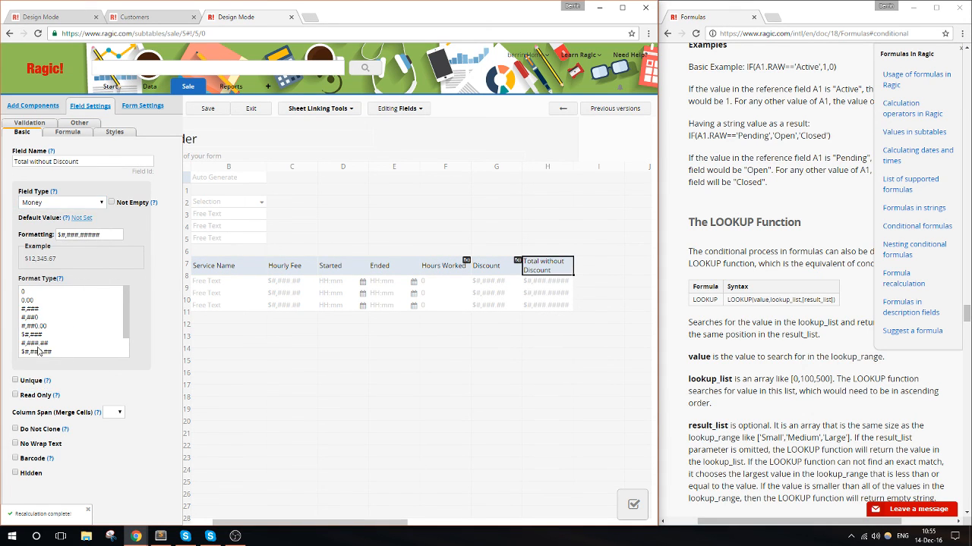
{"action": "left_click_drag", "start_coordinate": [100, 236], "coordinate": [90, 236]}
{"action": "key", "text": "BackSpace"}
- Enter the formula C7*F7 for the Total without Discount field and save the design
{"action": "left_click", "coordinate": [67, 132]}
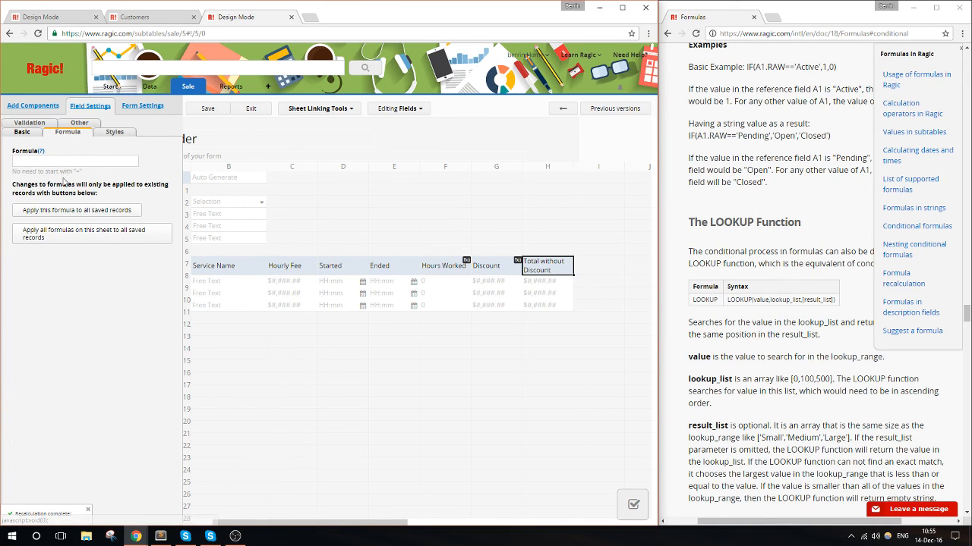
{"action": "left_click", "coordinate": [72, 158]}
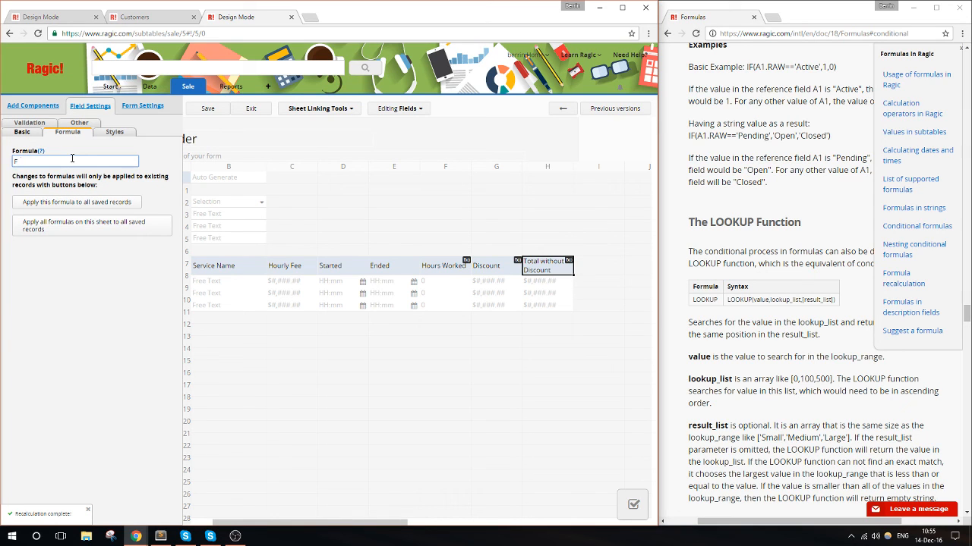
{"action": "type", "text": "F7*"}
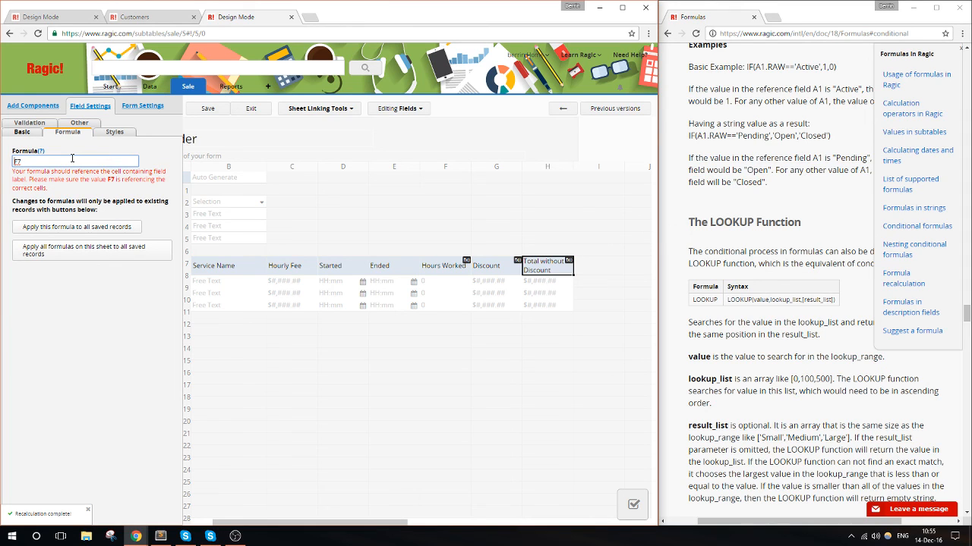
{"action": "type", "text": "C7*"}
{"action": "left_click", "coordinate": [34, 201]}
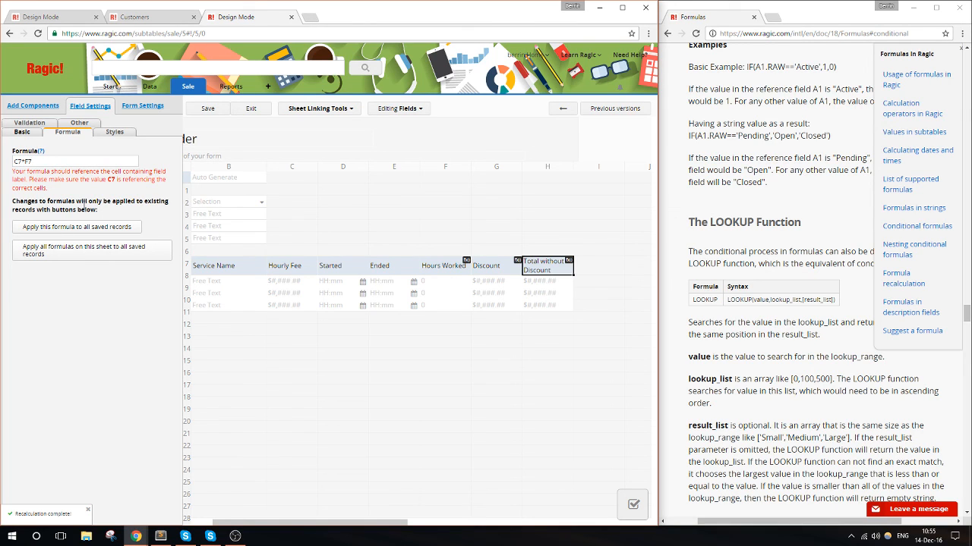
{"action": "left_click", "coordinate": [192, 111]}
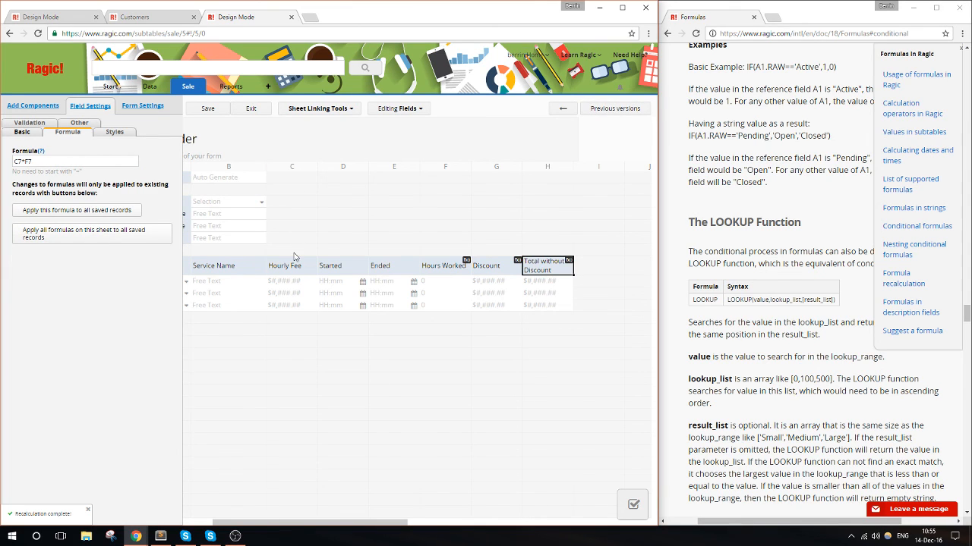
- Correct the row references in the Total without Discount formula to read C8*F8 and save the design
{"action": "left_click_drag", "start_coordinate": [367, 525], "coordinate": [250, 524]}
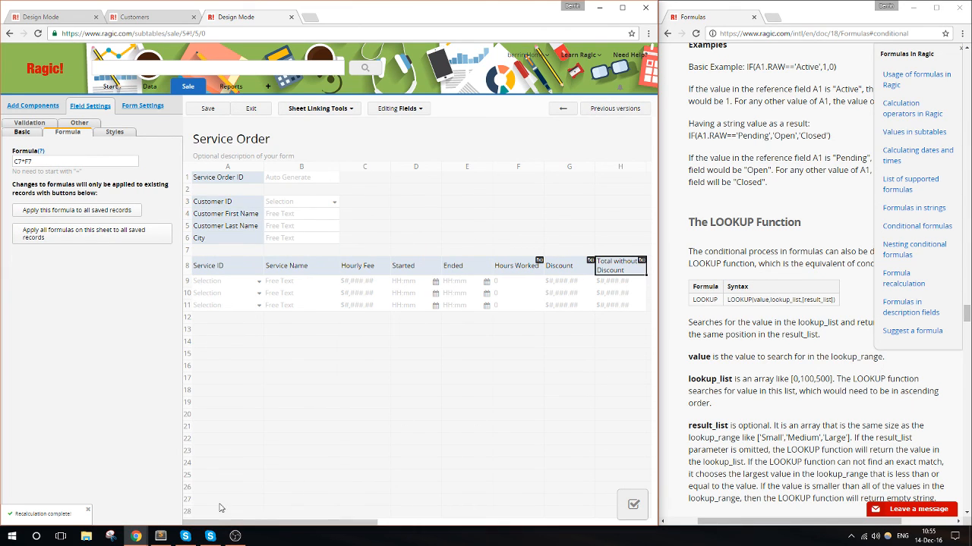
{"action": "left_click", "coordinate": [22, 161]}
{"action": "key", "text": "BackSpace"}
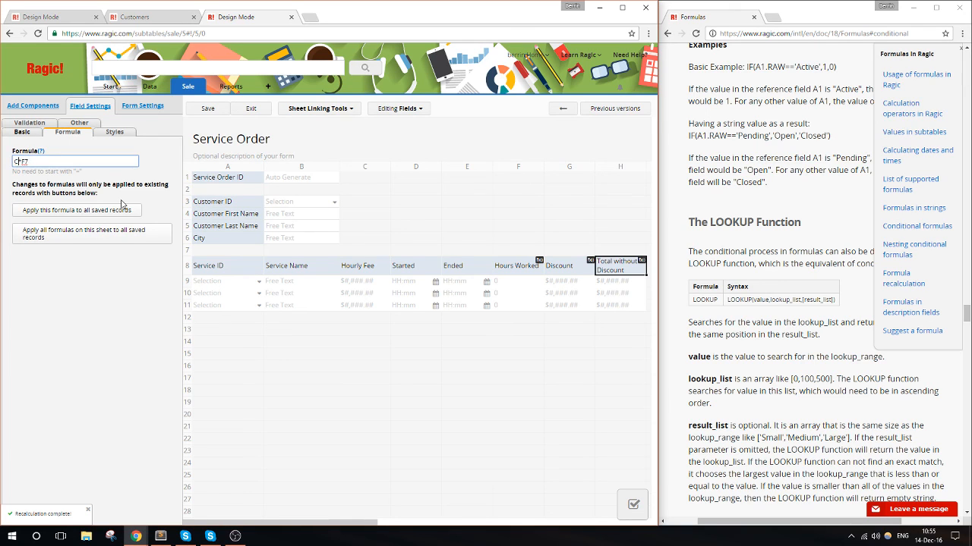
{"action": "type", "text": "8"}
{"action": "key", "text": "BackSpace"}
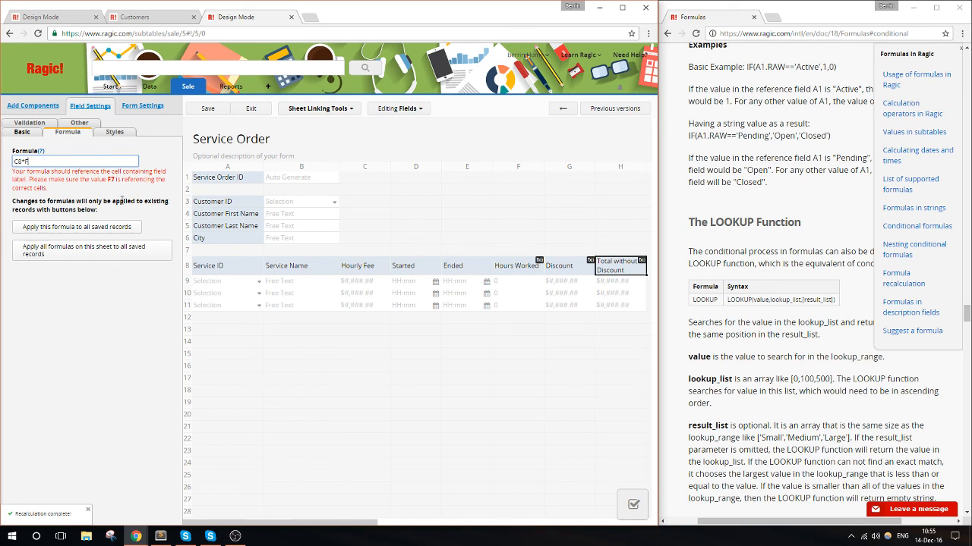
{"action": "type", "text": "8"}
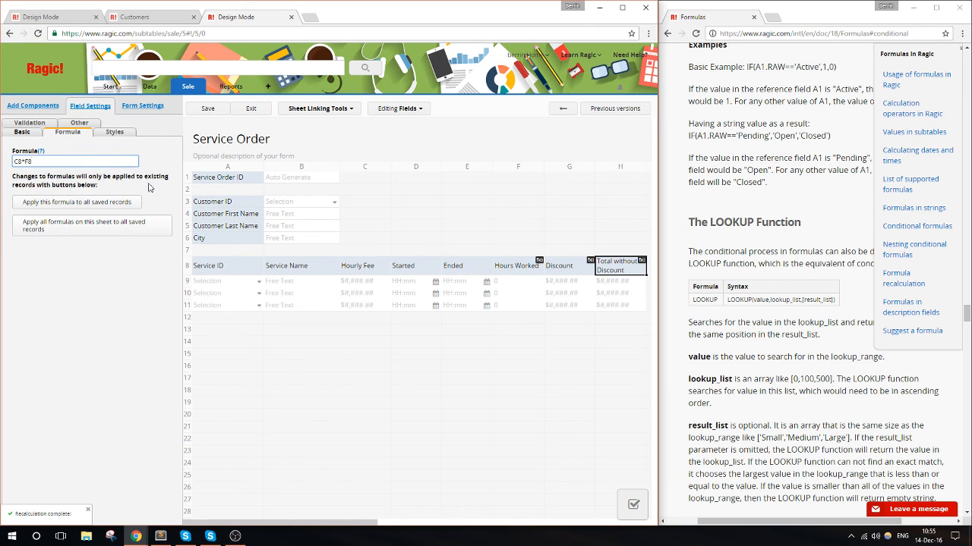
{"action": "left_click", "coordinate": [208, 108]}
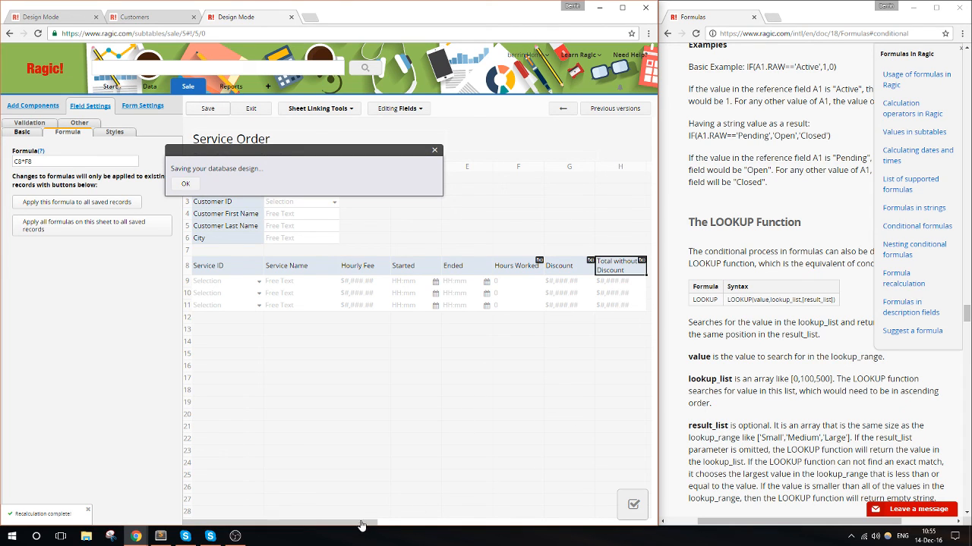
- Move the Total without Discount field ahead of Discount in the services subtable
{"action": "left_click_drag", "start_coordinate": [362, 524], "coordinate": [423, 523]}
{"action": "left_click_drag", "start_coordinate": [430, 270], "coordinate": [461, 268]}
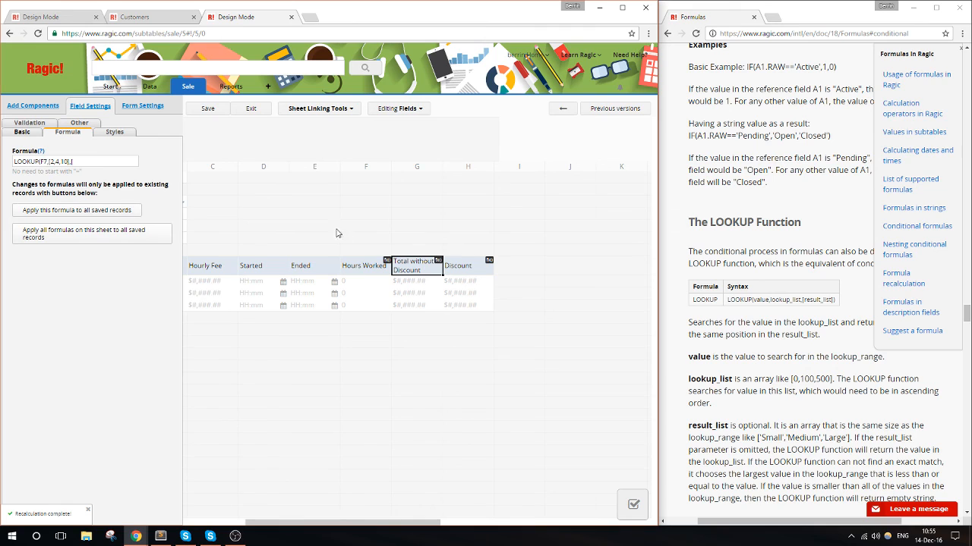
{"action": "left_click", "coordinate": [419, 272]}
{"action": "mouse_move", "coordinate": [420, 272]}
{"action": "left_mouse_down"}
{"action": "mouse_move", "coordinate": [474, 270]}
{"action": "mouse_move", "coordinate": [430, 270]}
{"action": "left_mouse_up"}
{"action": "left_click", "coordinate": [469, 267]}
{"action": "left_click", "coordinate": [418, 273]}
- Extend the Discount formula's result list with "G8*" and recheck the discount tiers in the Sublime Text note
{"action": "left_click", "coordinate": [462, 272]}
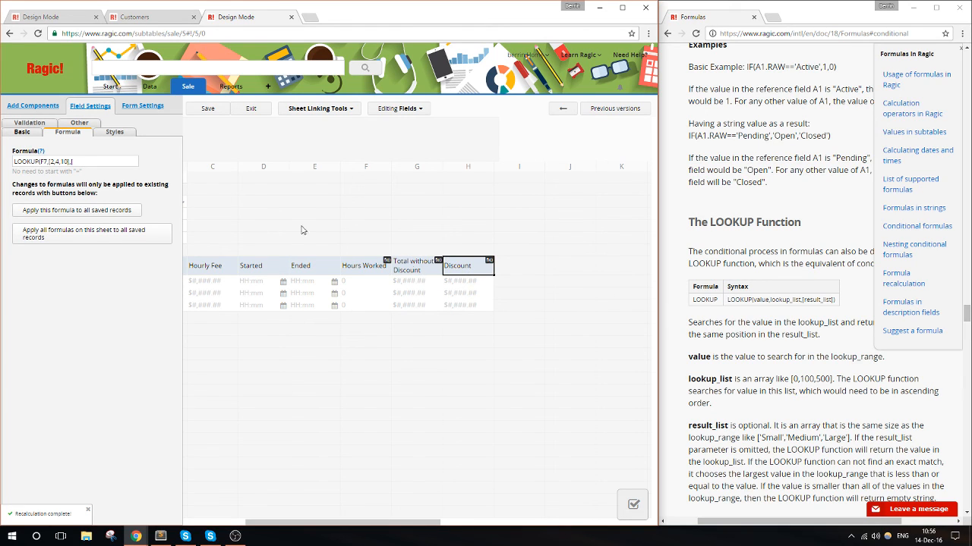
{"action": "left_click", "coordinate": [127, 163]}
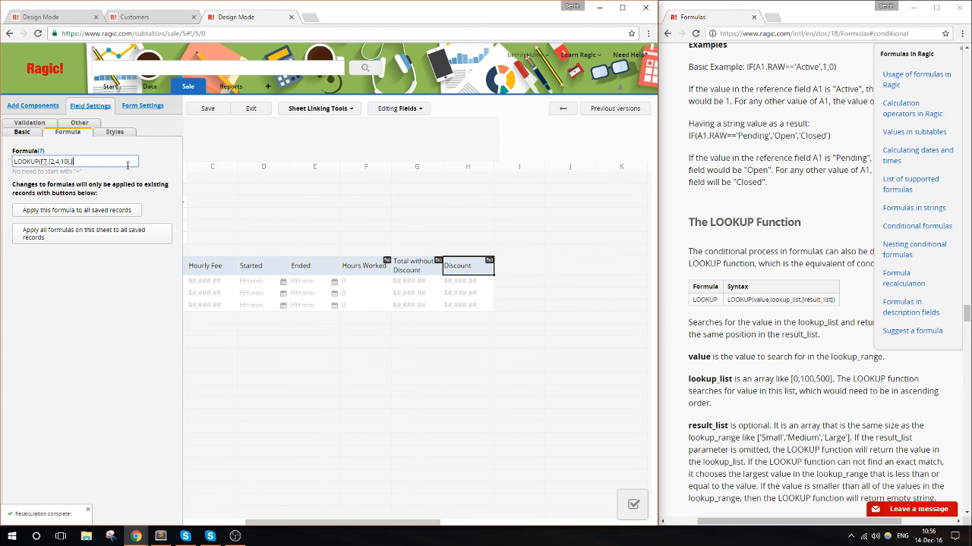
{"action": "type", "text": "["}
{"action": "left_click_drag", "start_coordinate": [368, 526], "coordinate": [323, 522]}
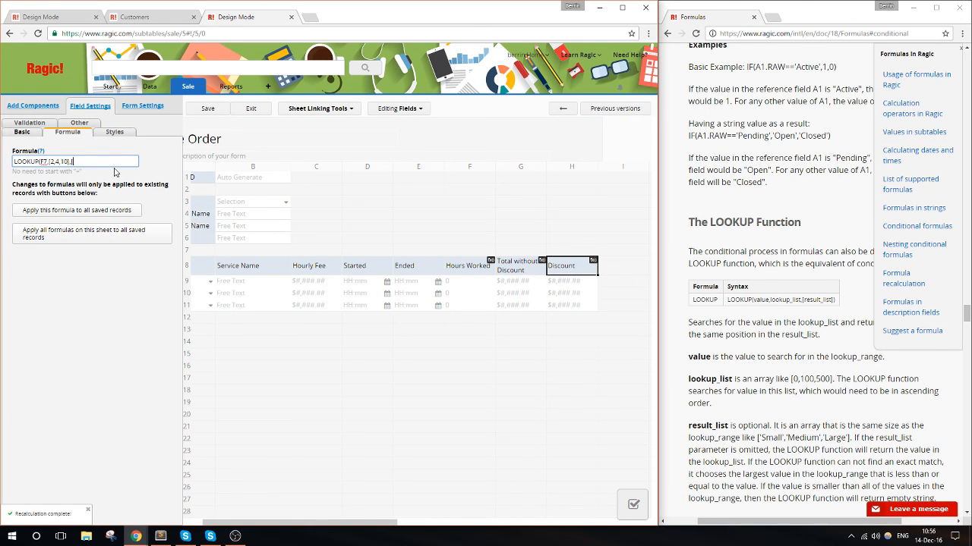
{"action": "type", "text": "G"}
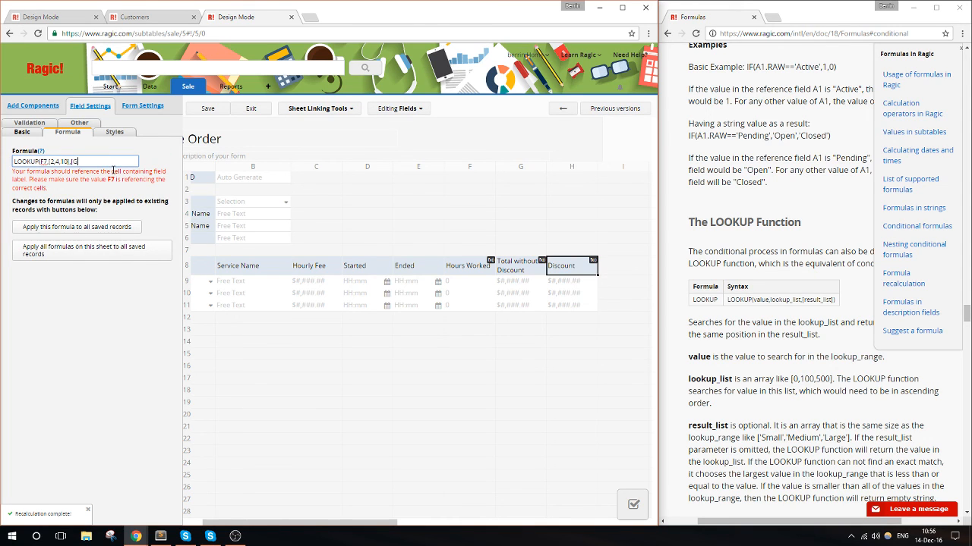
{"action": "type", "text": "8*"}
{"action": "left_click", "coordinate": [160, 536]}
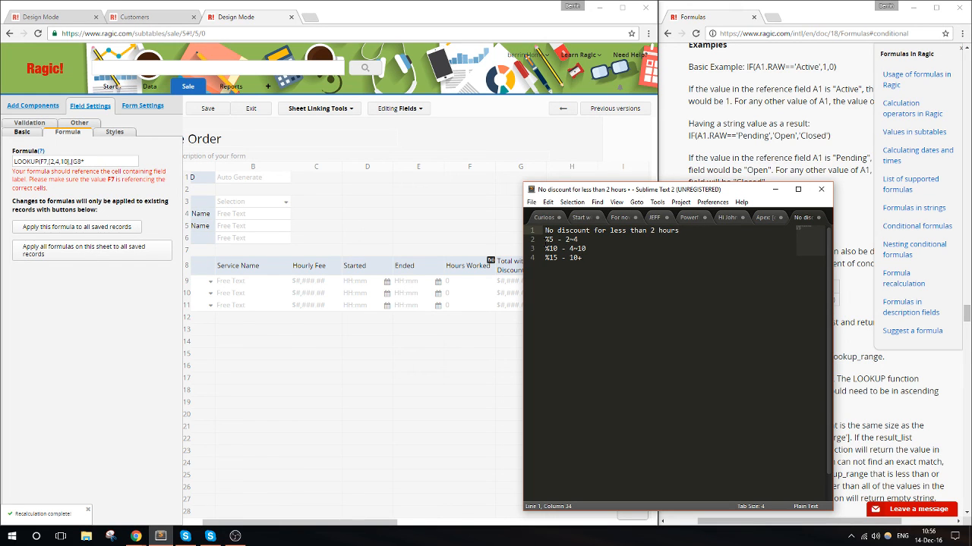
{"action": "key", "text": "alt+Tab"}
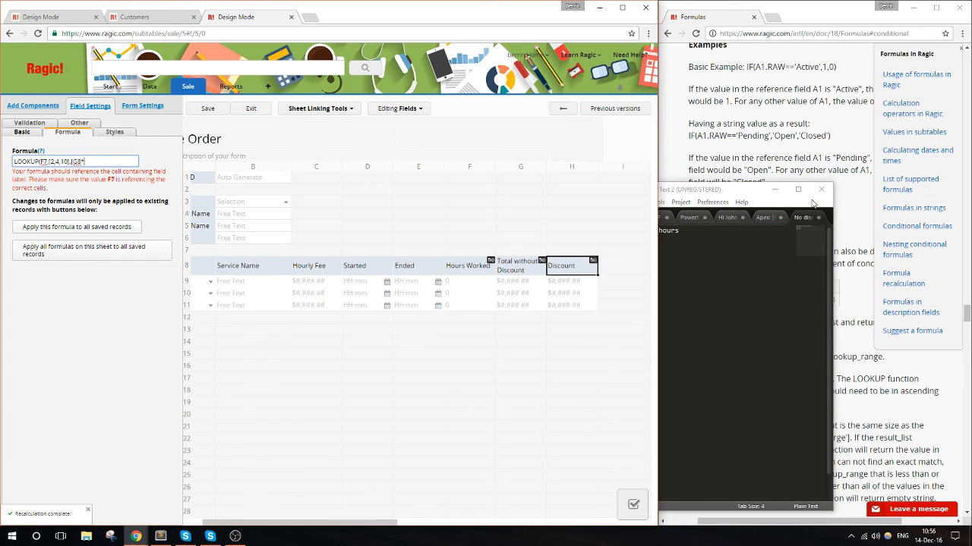
{"action": "left_click", "coordinate": [775, 189]}
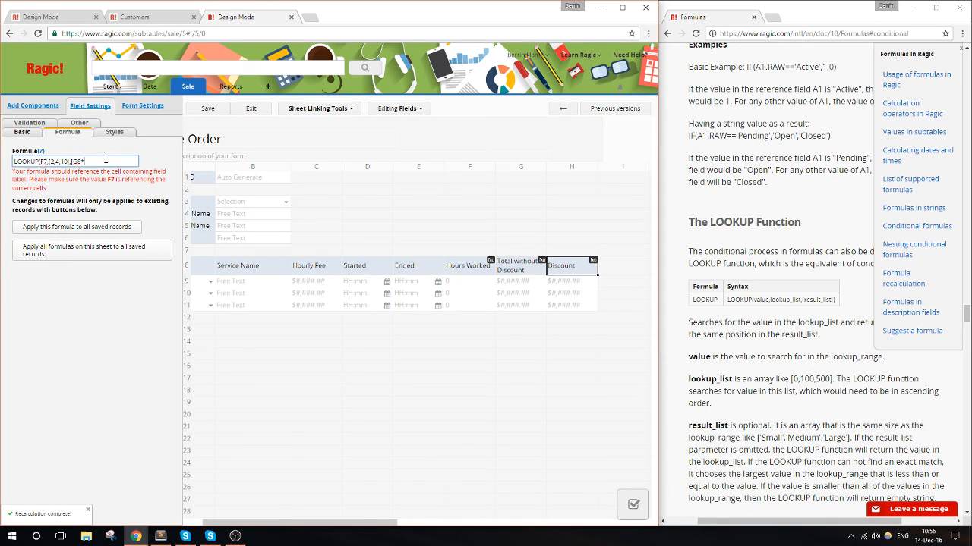
- Start both lists of the Discount formula with 0 and add G8*0.95 as the second result
{"action": "key", "text": "BackSpace"}
{"action": "key", "text": "BackSpace"}
{"action": "type", "text": "0"}
{"action": "type", "text": "0,"}
{"action": "type", "text": "G8*"}
{"action": "type", "text": ".95"}
{"action": "key", "text": "Left"}
{"action": "type", "text": "0,G8*0.90],08*0."}
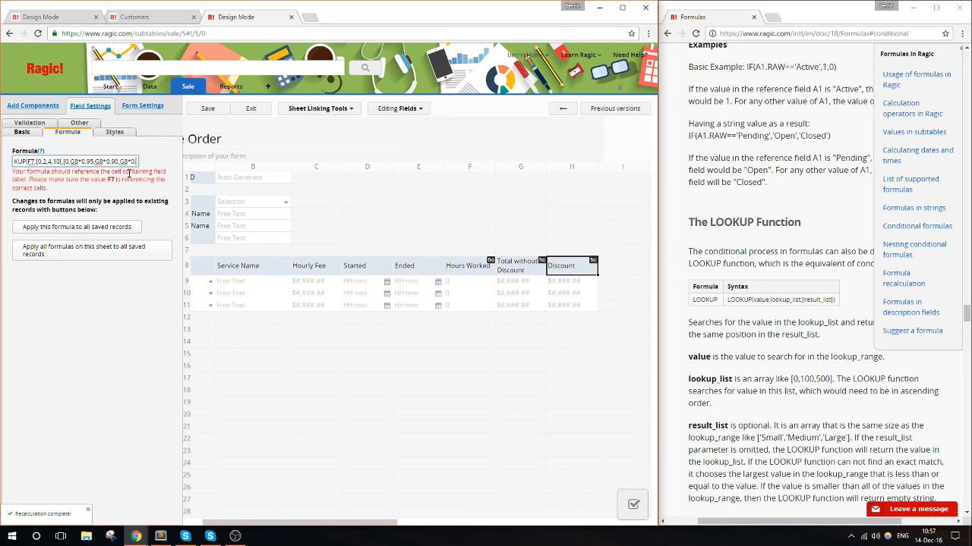
- Recheck the discount tiers in the Sublime Text note and close the Discount formula with the last result G8*0.85
{"action": "left_click", "coordinate": [160, 536]}
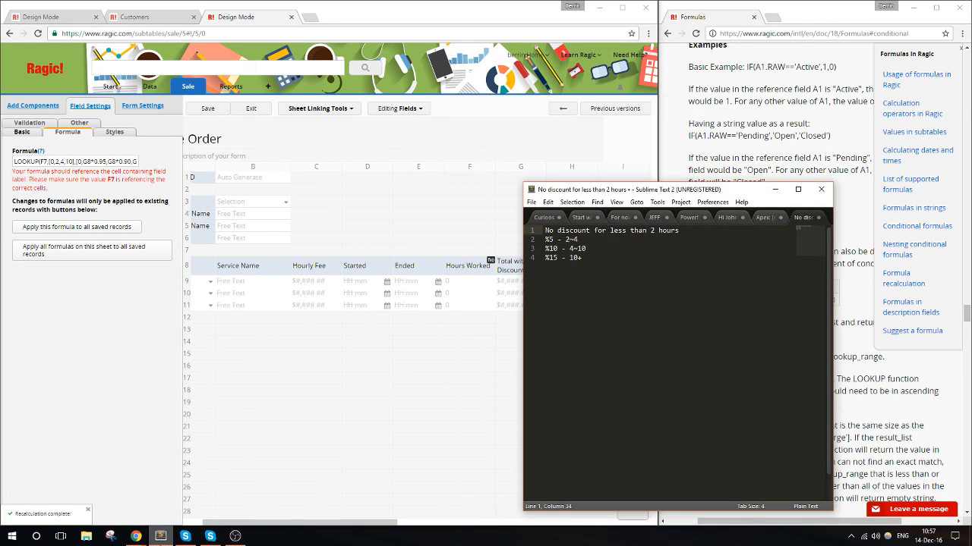
{"action": "left_click", "coordinate": [160, 537]}
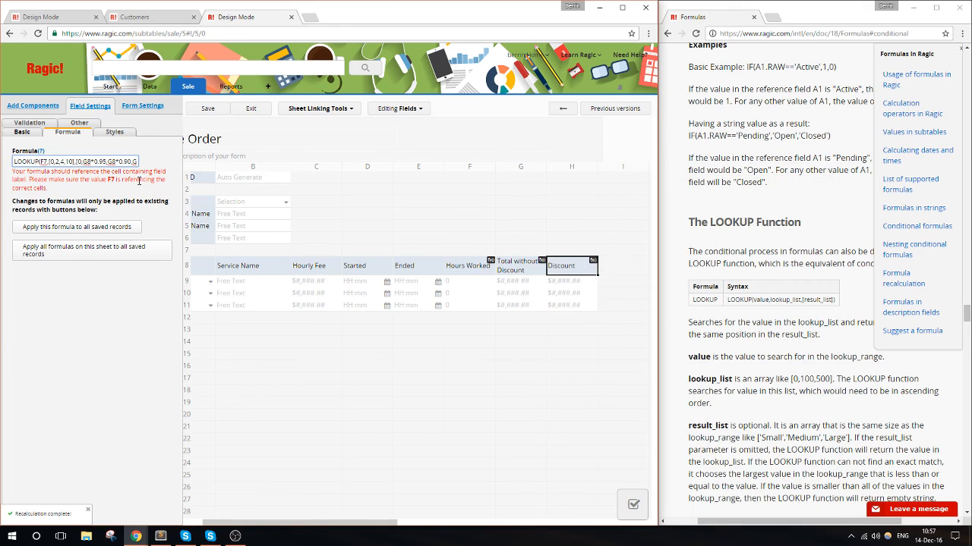
{"action": "left_click", "coordinate": [134, 163]}
{"action": "type", "text": "8*0"}
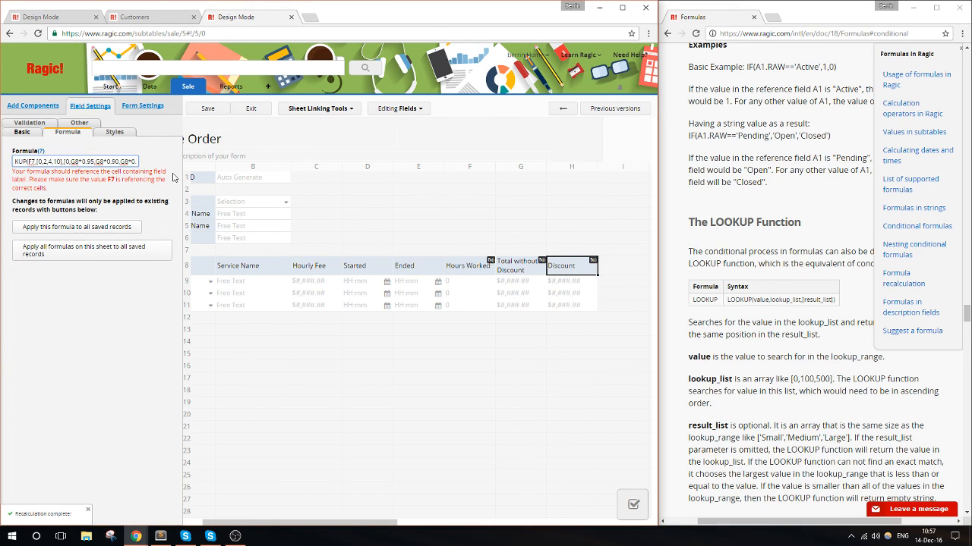
{"action": "type", "text": ".8"}
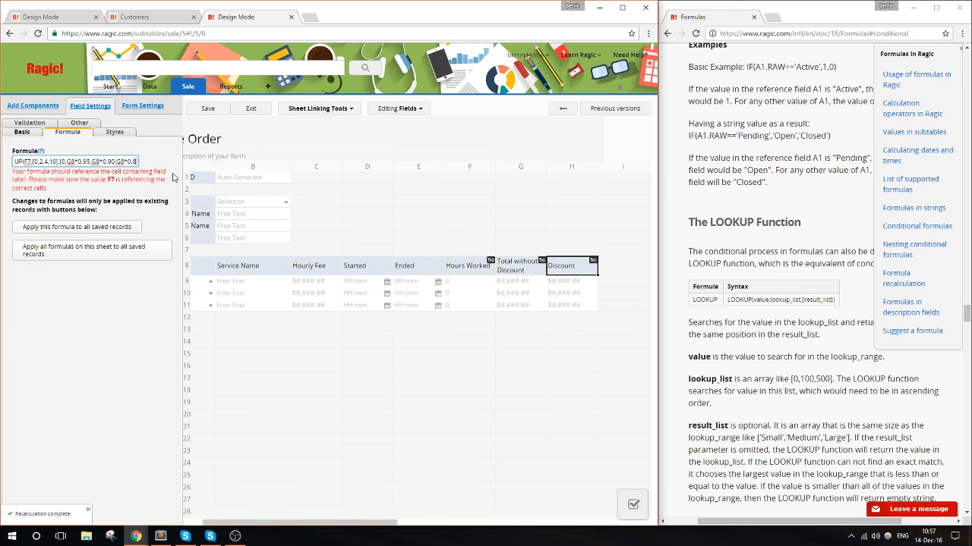
{"action": "type", "text": "5])"}
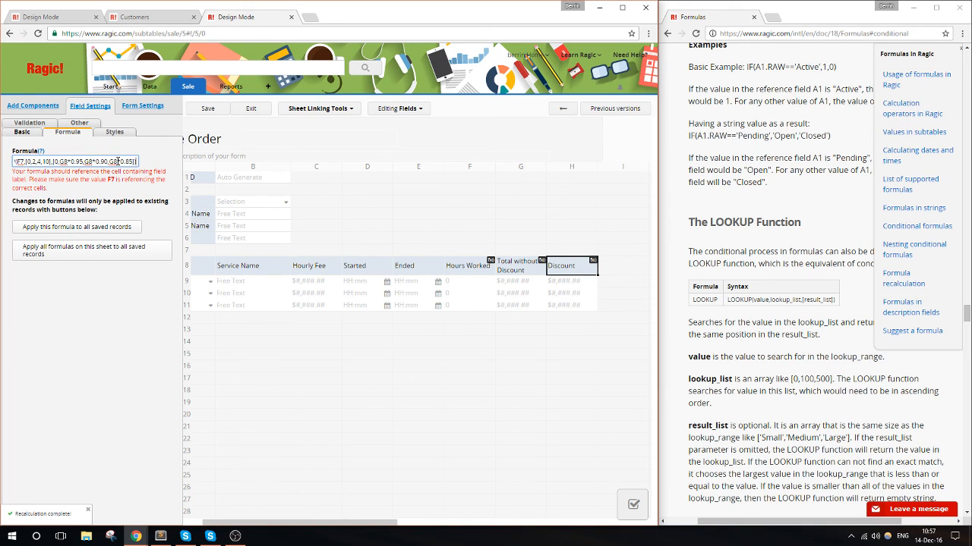
- Change the Discount formula's lookup value to F8, save the design and return to the Service Order record
{"action": "double_click", "coordinate": [21, 161]}
{"action": "type", "text": "F8"}
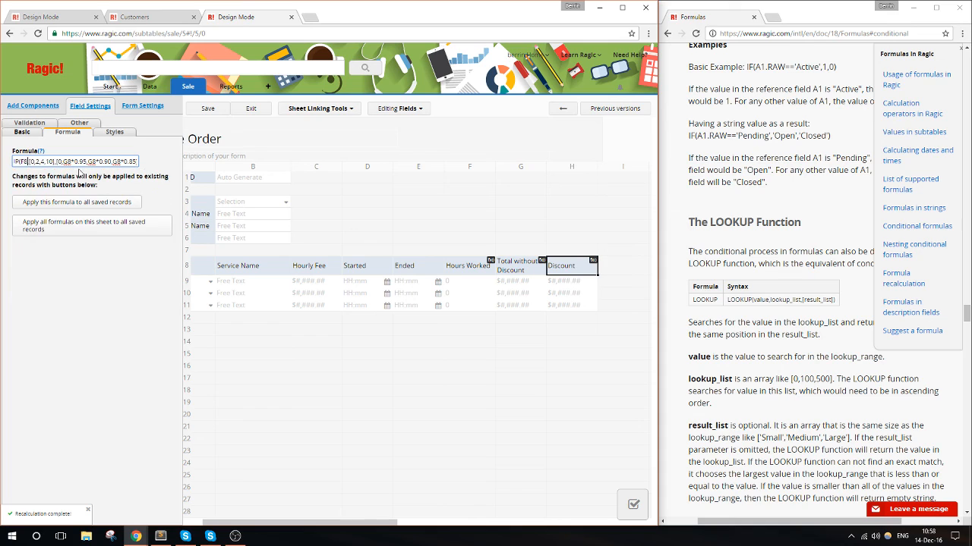
{"action": "left_click", "coordinate": [210, 111]}
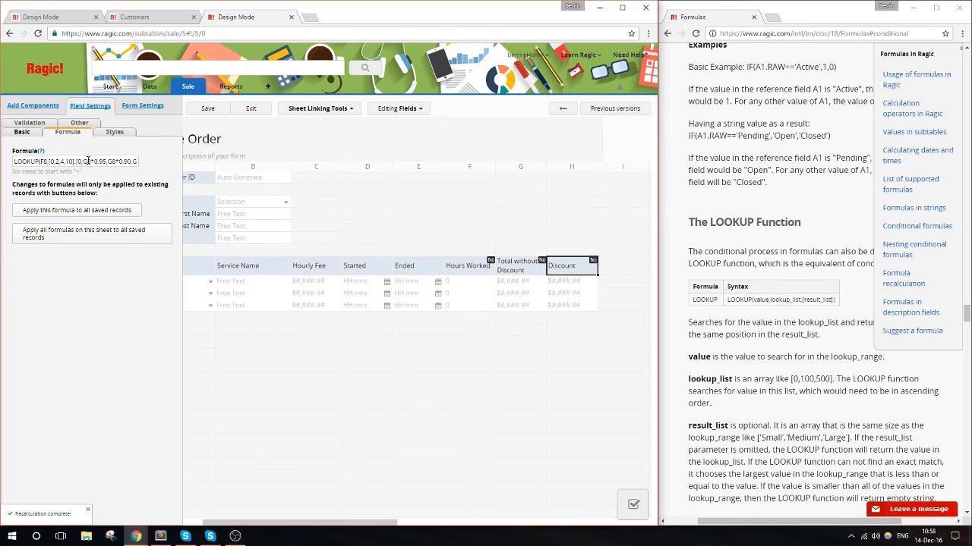
{"action": "left_click_drag", "start_coordinate": [87, 160], "coordinate": [154, 165]}
{"action": "left_click", "coordinate": [138, 160]}
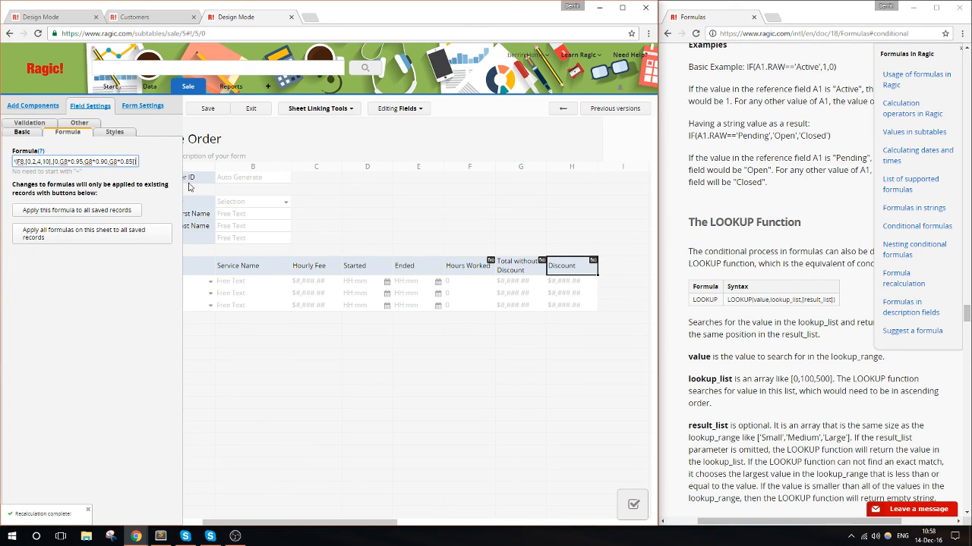
{"action": "left_click", "coordinate": [222, 107]}
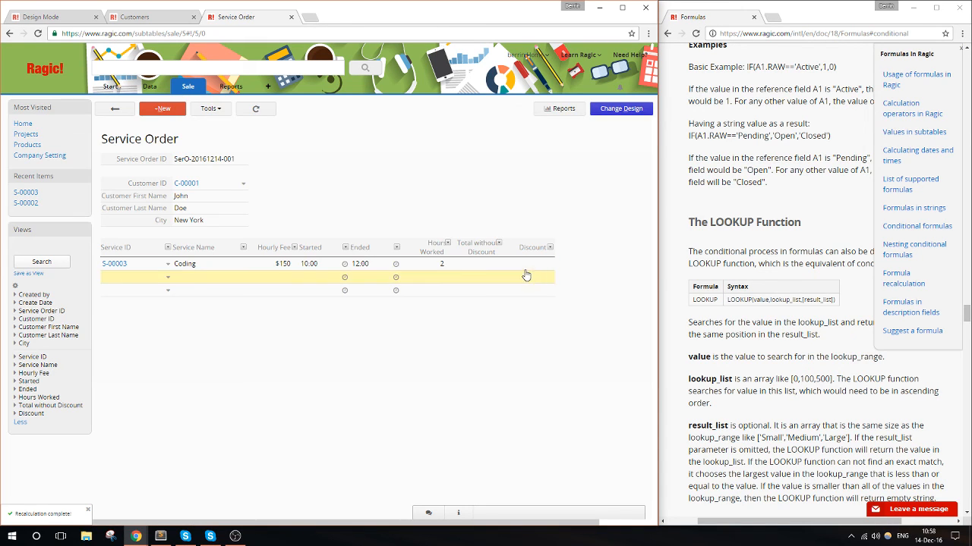
- Examine the Coding line's Hourly Fee, Total without Discount and Discount, and verify the discounted amount of 300 in Calculator
{"action": "left_click", "coordinate": [502, 267]}
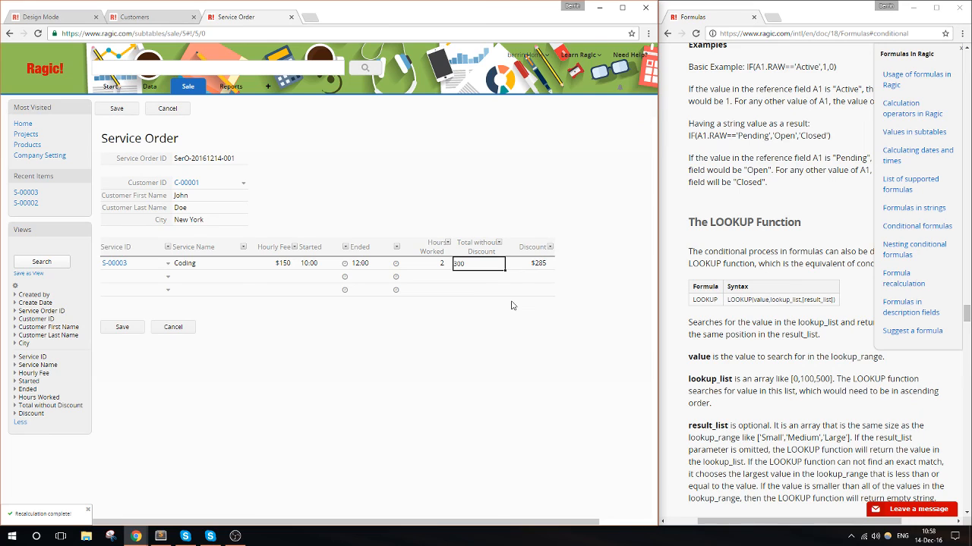
{"action": "left_click", "coordinate": [505, 287]}
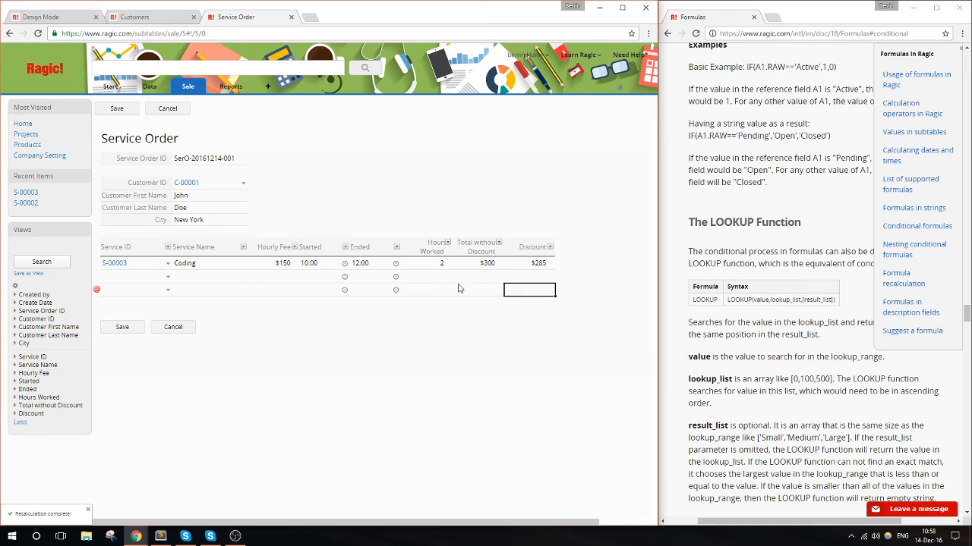
{"action": "left_click", "coordinate": [277, 267]}
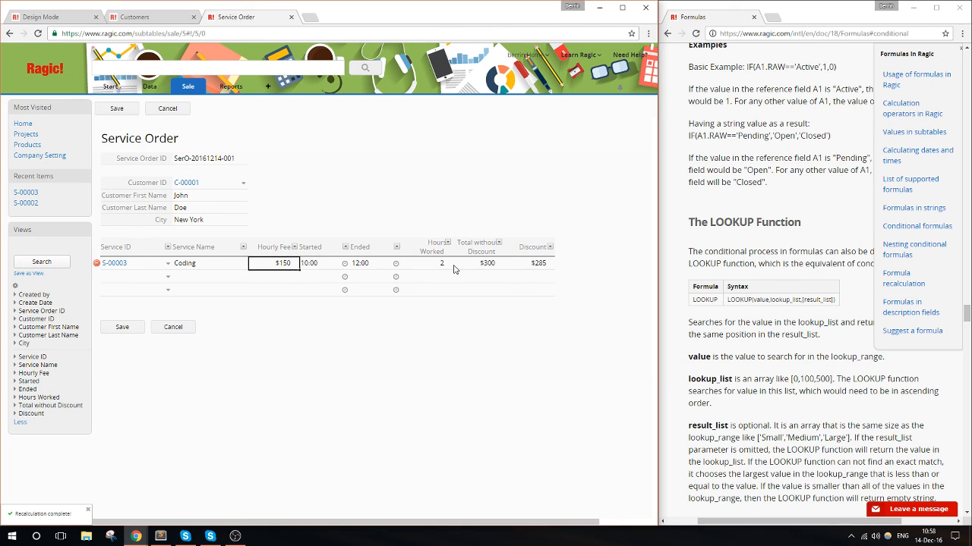
{"action": "left_click", "coordinate": [482, 267]}
{"action": "left_click", "coordinate": [521, 269]}
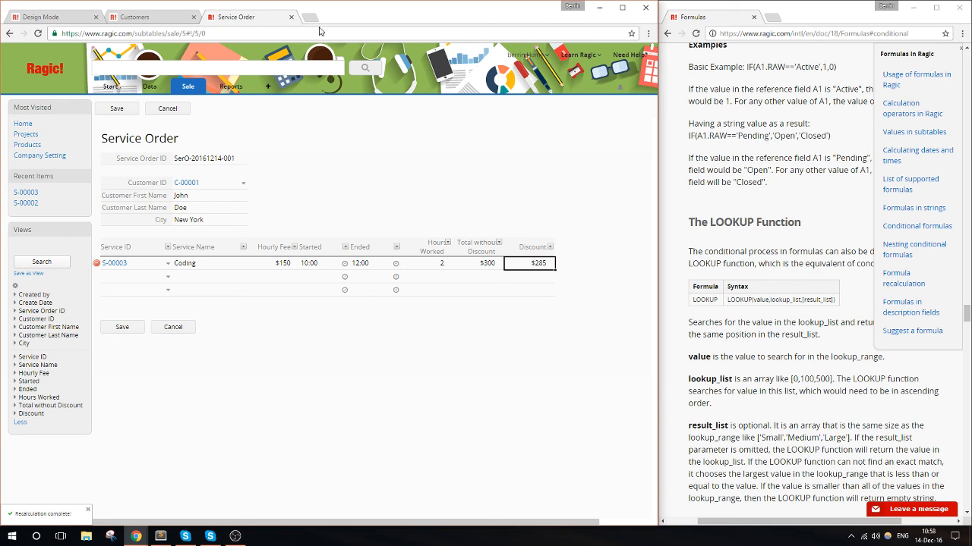
{"action": "left_click", "coordinate": [36, 537]}
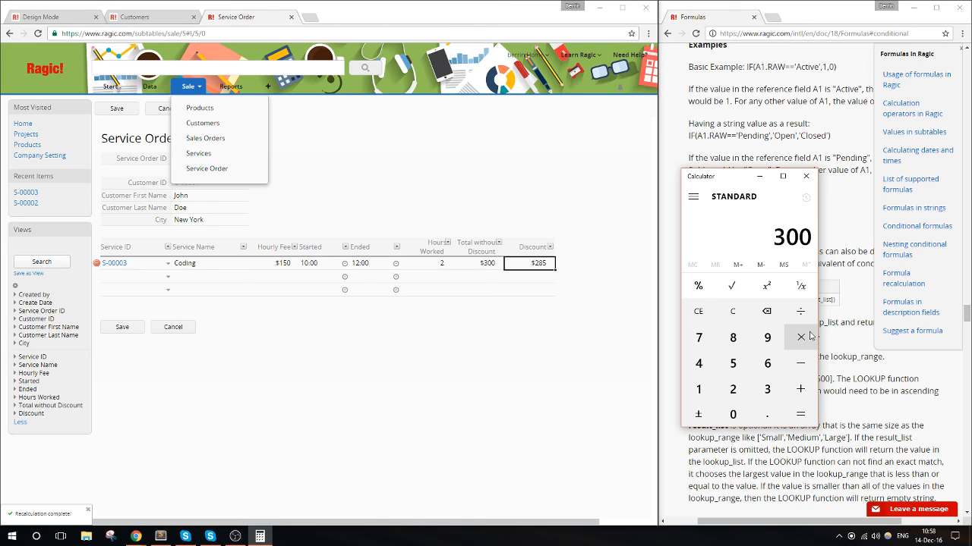
{"action": "left_click", "coordinate": [800, 415]}
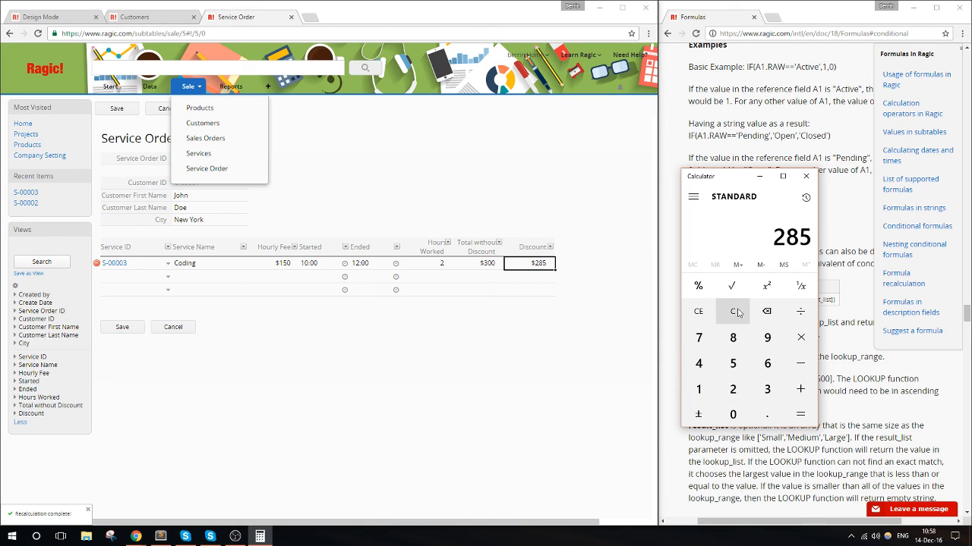
- Add the Moving service as the second line of the Service Order's services subtable
{"action": "left_click", "coordinate": [538, 380]}
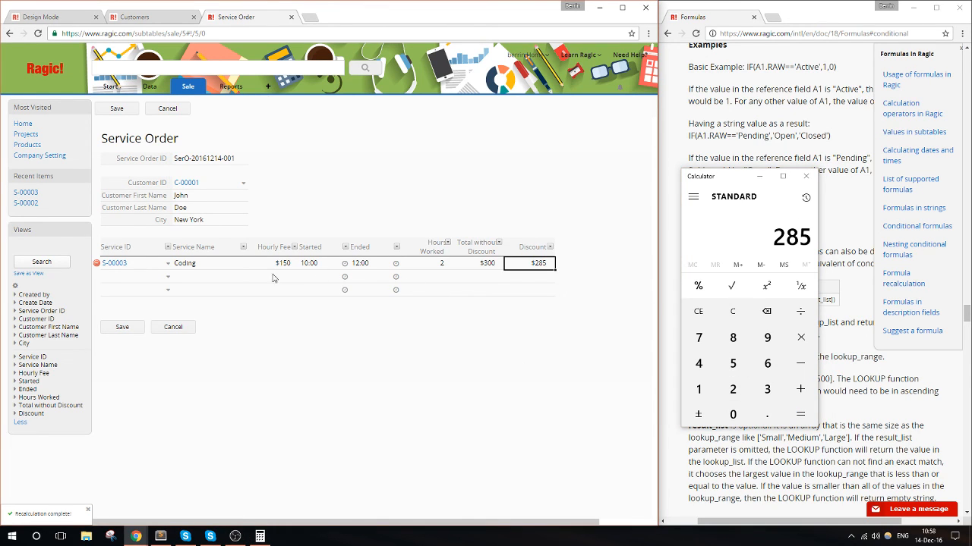
{"action": "left_click", "coordinate": [168, 278]}
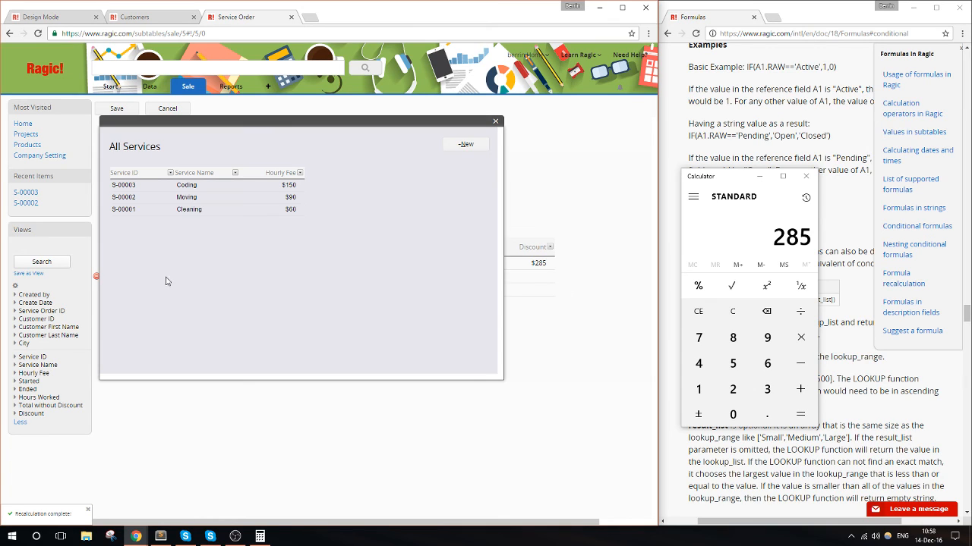
{"action": "left_click", "coordinate": [186, 197]}
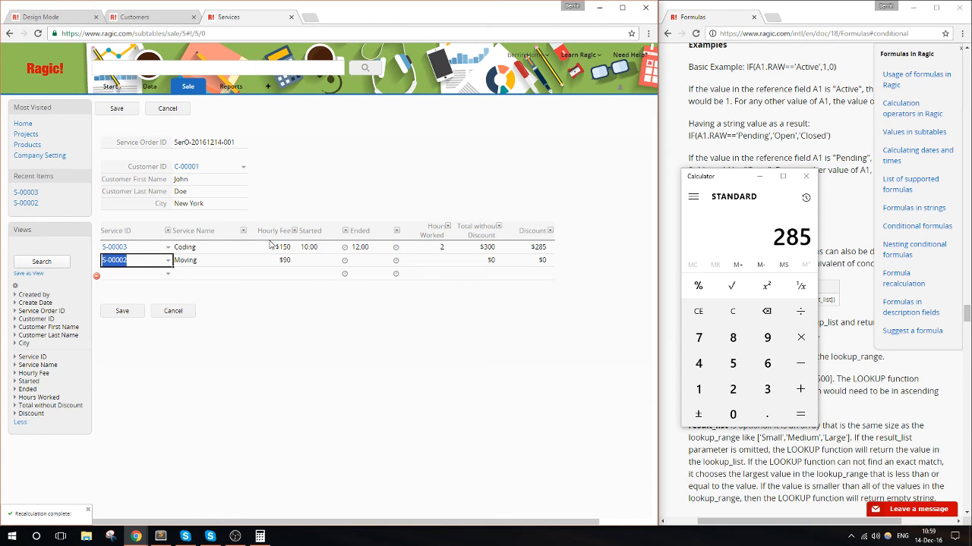
- Set the Moving line's Started time to 08:00 and its Ended time to 20:00
{"action": "left_click", "coordinate": [345, 261]}
{"action": "left_click", "coordinate": [345, 261]}
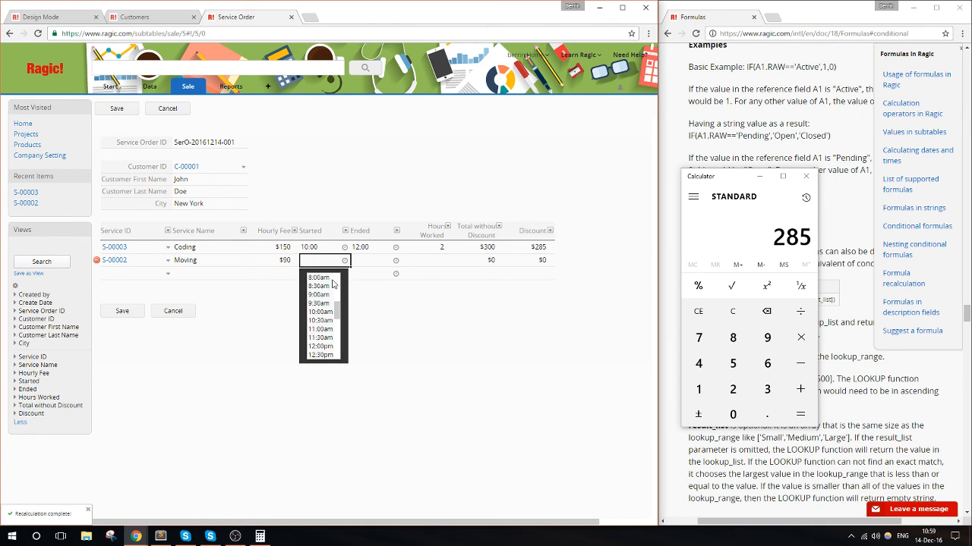
{"action": "left_click", "coordinate": [332, 282]}
{"action": "left_click", "coordinate": [395, 262]}
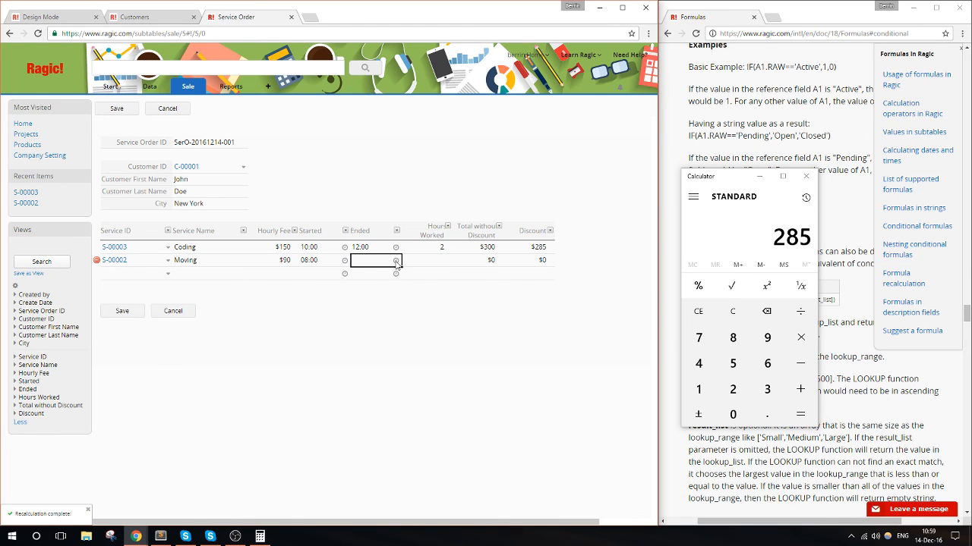
{"action": "left_click", "coordinate": [396, 262]}
{"action": "scroll", "coordinate": [385, 304], "scroll_direction": "down", "scroll_amount": 5}
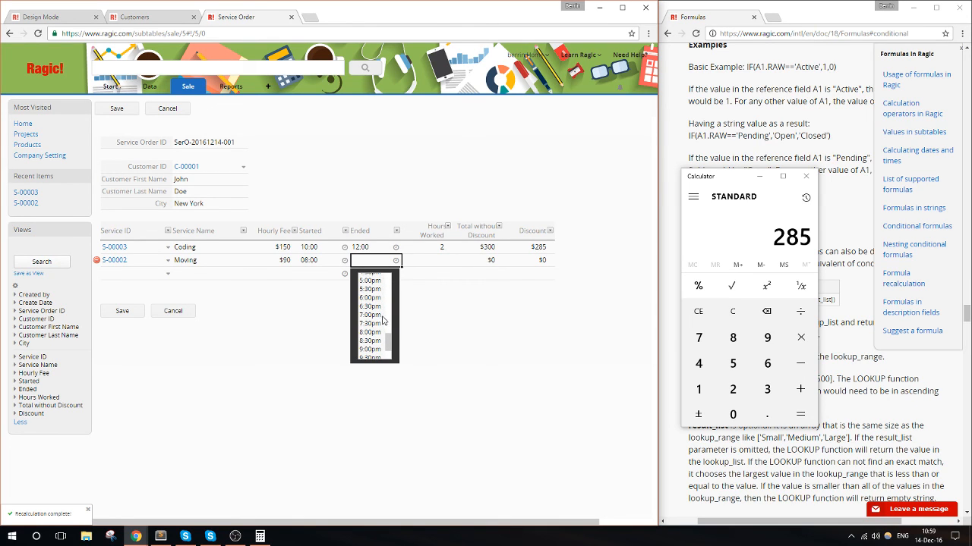
{"action": "left_click", "coordinate": [378, 335]}
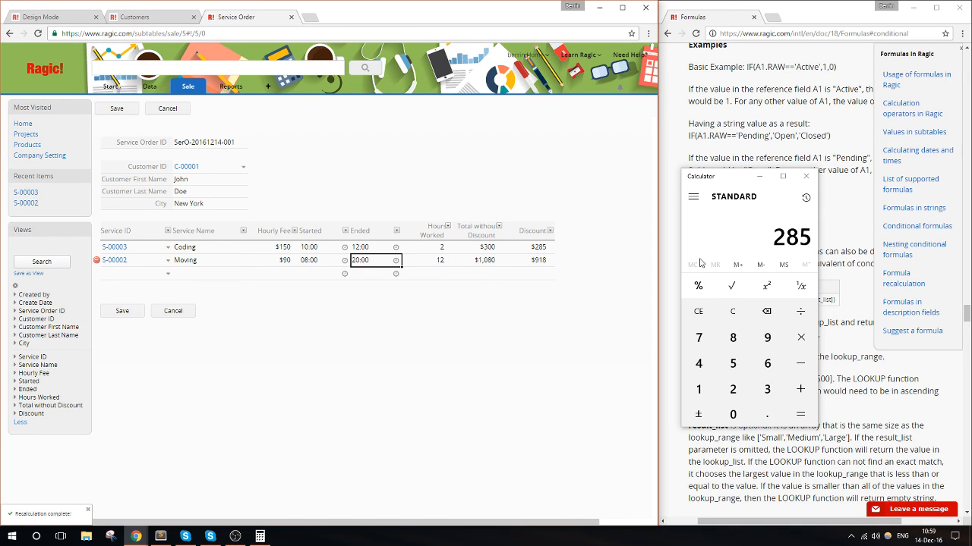
- Verify the Moving line's discount by computing 1080 × 0.85 in Calculator, and save the Service Order record
{"action": "left_click", "coordinate": [697, 311]}
{"action": "left_click", "coordinate": [710, 391]}
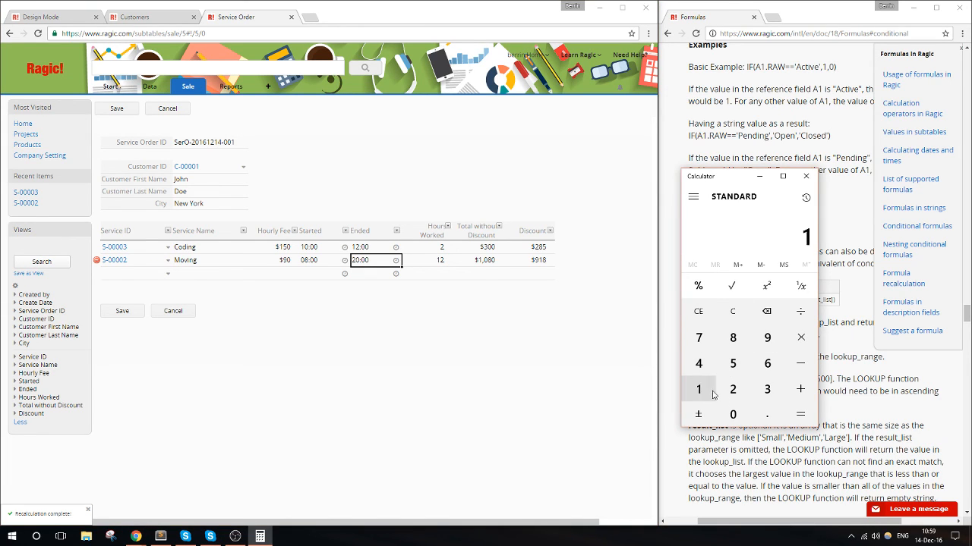
{"action": "left_click", "coordinate": [733, 414]}
{"action": "left_click", "coordinate": [733, 337]}
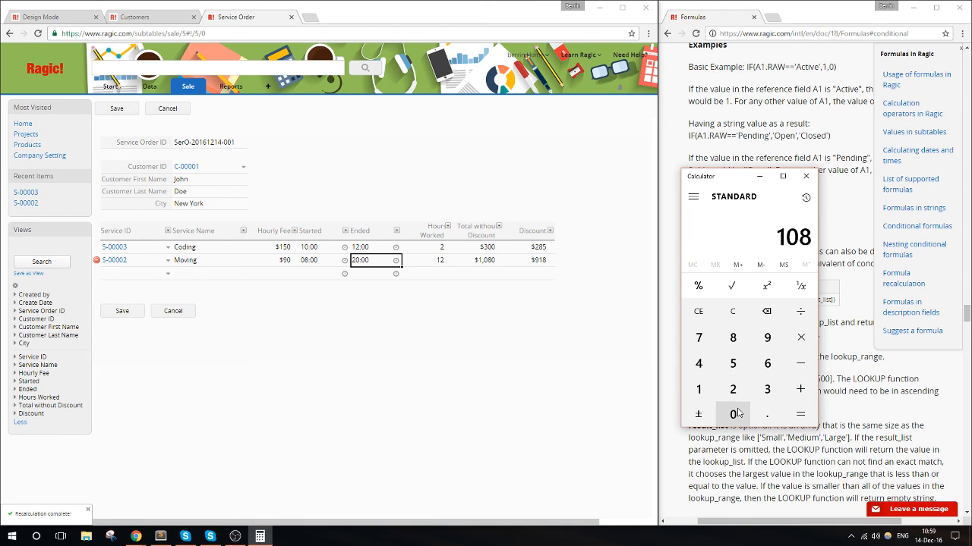
{"action": "left_click", "coordinate": [735, 414]}
{"action": "left_click", "coordinate": [800, 337]}
{"action": "left_click", "coordinate": [767, 414]}
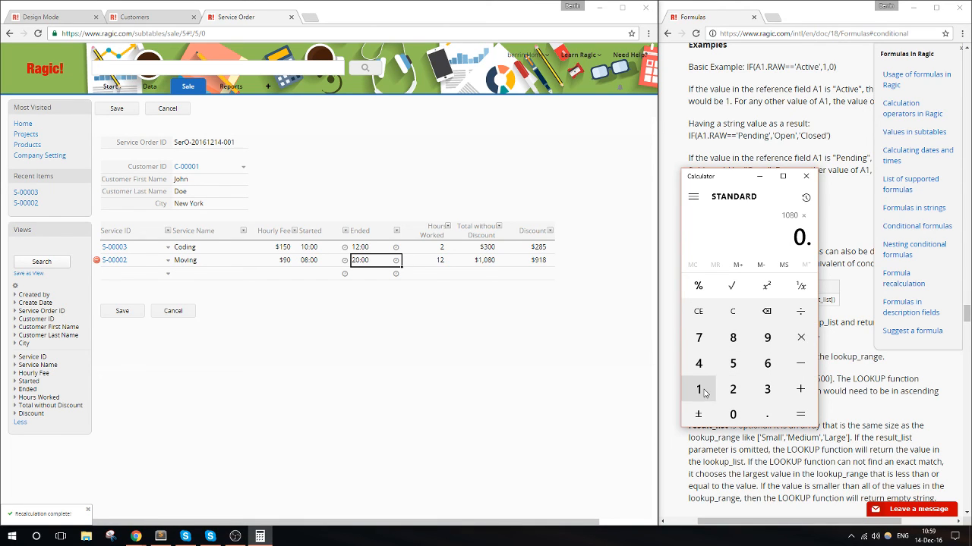
{"action": "left_click", "coordinate": [732, 337]}
{"action": "left_click", "coordinate": [733, 364]}
{"action": "left_click", "coordinate": [800, 415]}
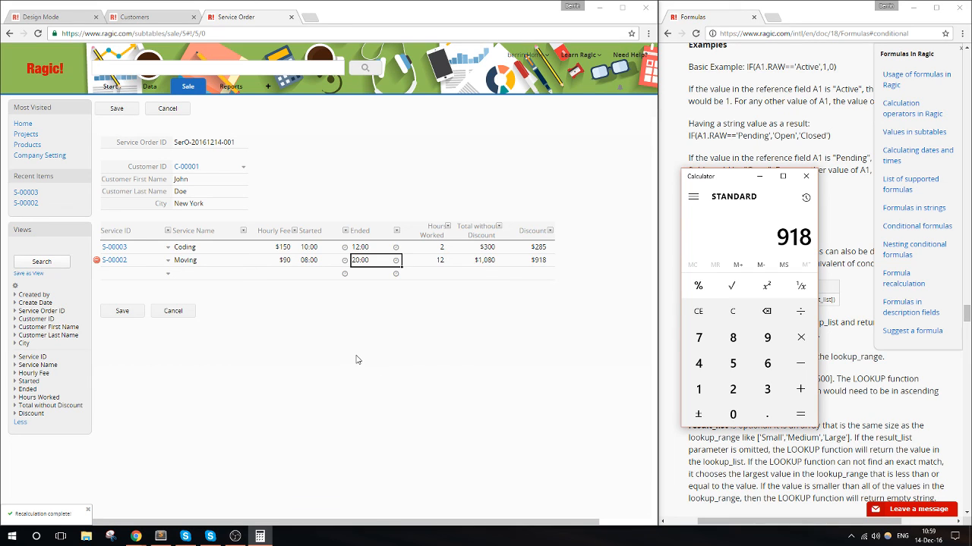
{"action": "left_click", "coordinate": [112, 314]}
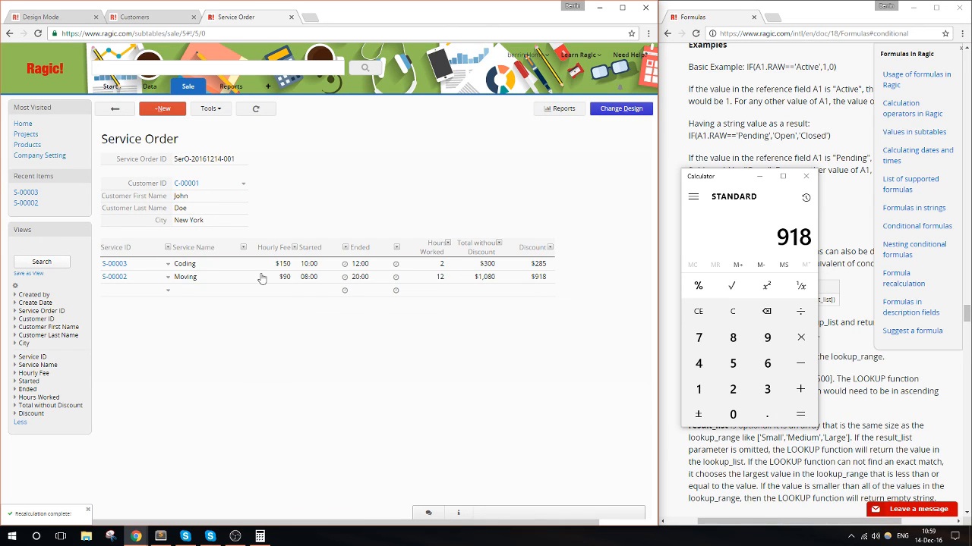
- Rename the Discount field to "Discounted Price" in the sheet design and return to the Service Order record
{"action": "left_click", "coordinate": [621, 108]}
{"action": "left_click", "coordinate": [625, 271]}
{"action": "double_click", "coordinate": [626, 269]}
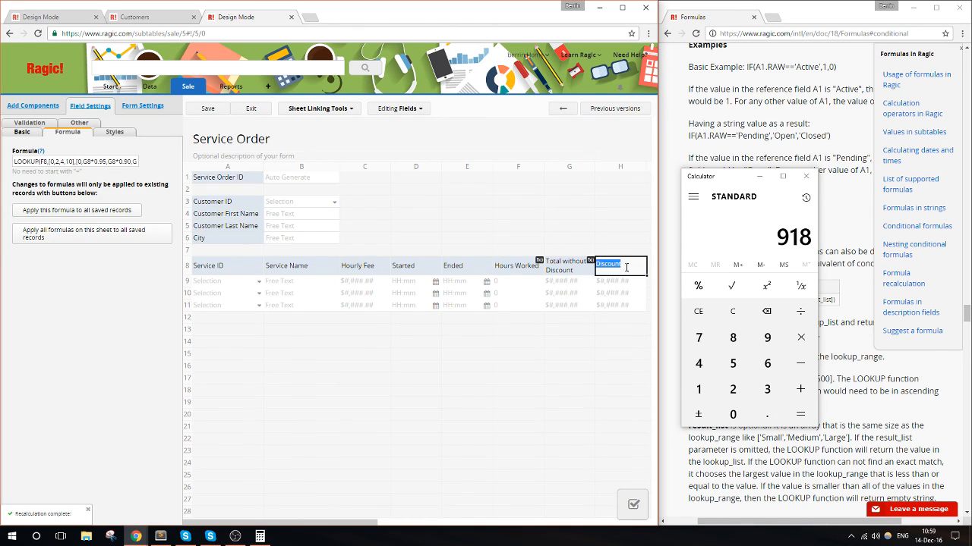
{"action": "left_click", "coordinate": [630, 263]}
{"action": "type", "text": "ed"}
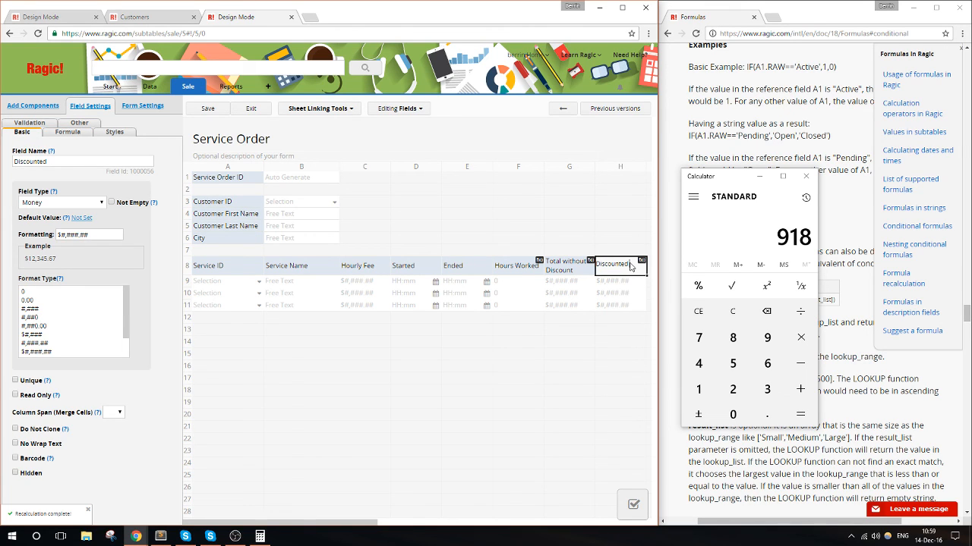
{"action": "type", "text": " Pri"}
{"action": "key", "text": "F11"}
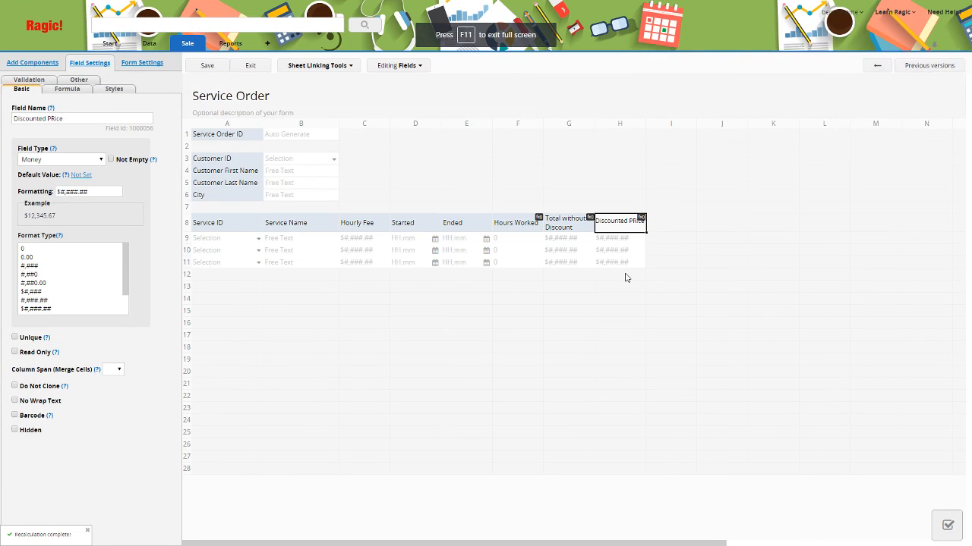
{"action": "key", "text": "BackSpace"}
{"action": "key", "text": "BackSpace"}
{"action": "key", "text": "BackSpace"}
{"action": "type", "text": "rice"}
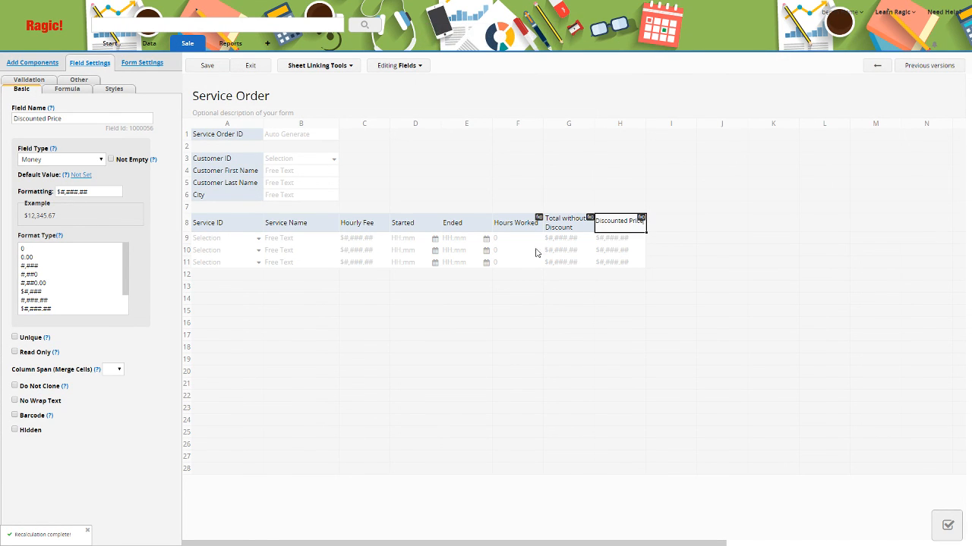
{"action": "left_click", "coordinate": [250, 66]}
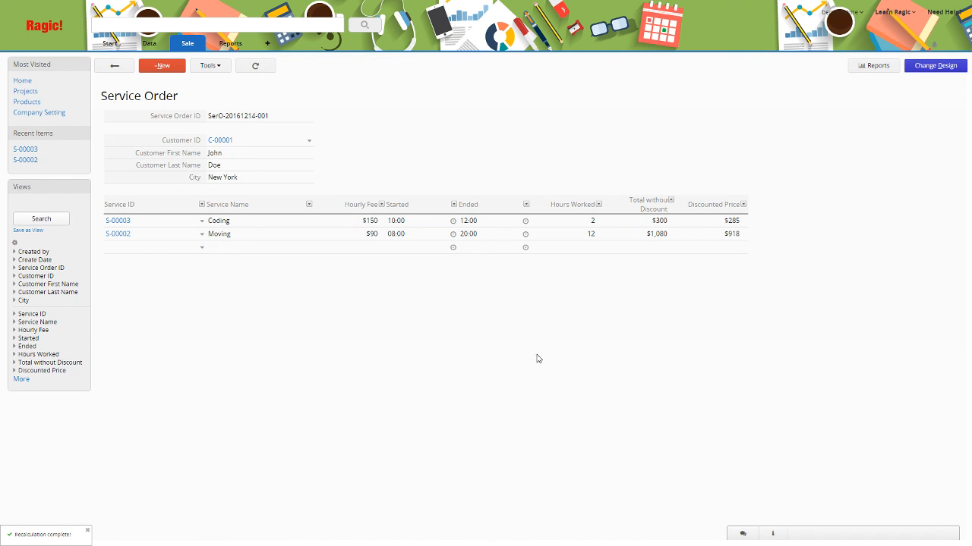
{"action": "key", "text": "ctrl+a"}
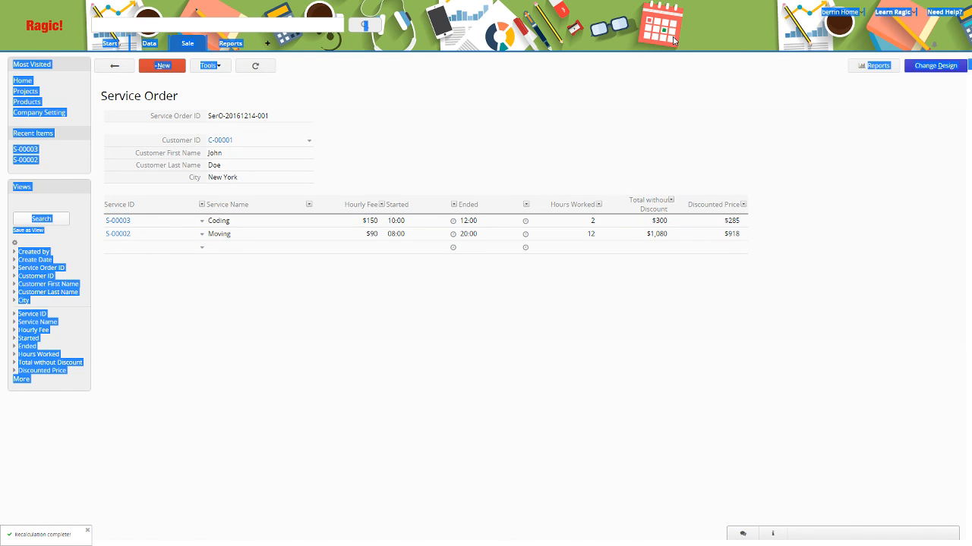
{"action": "left_click", "coordinate": [672, 41]}
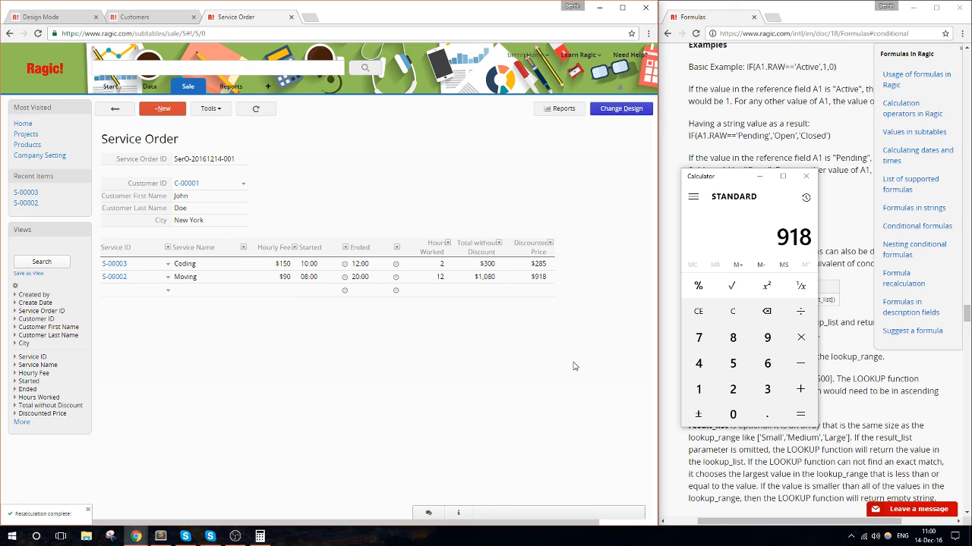
- Highlight lookup_list in the LOOKUP syntax on the Formulas documentation page and switch to OBS
{"action": "left_click", "coordinate": [741, 120]}
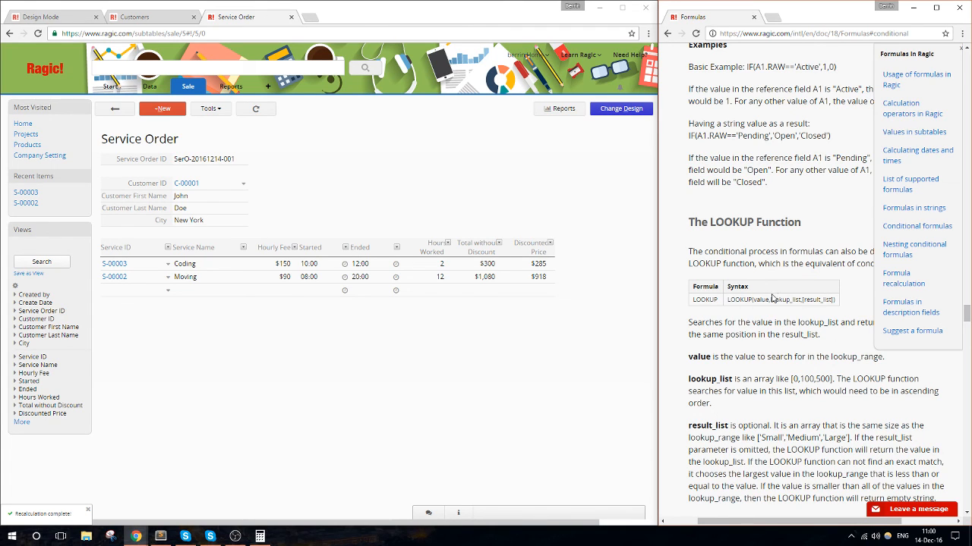
{"action": "mouse_move", "coordinate": [771, 299]}
{"action": "left_mouse_down"}
{"action": "mouse_move", "coordinate": [806, 301]}
{"action": "mouse_move", "coordinate": [768, 301]}
{"action": "left_mouse_up"}
{"action": "left_click", "coordinate": [235, 537]}
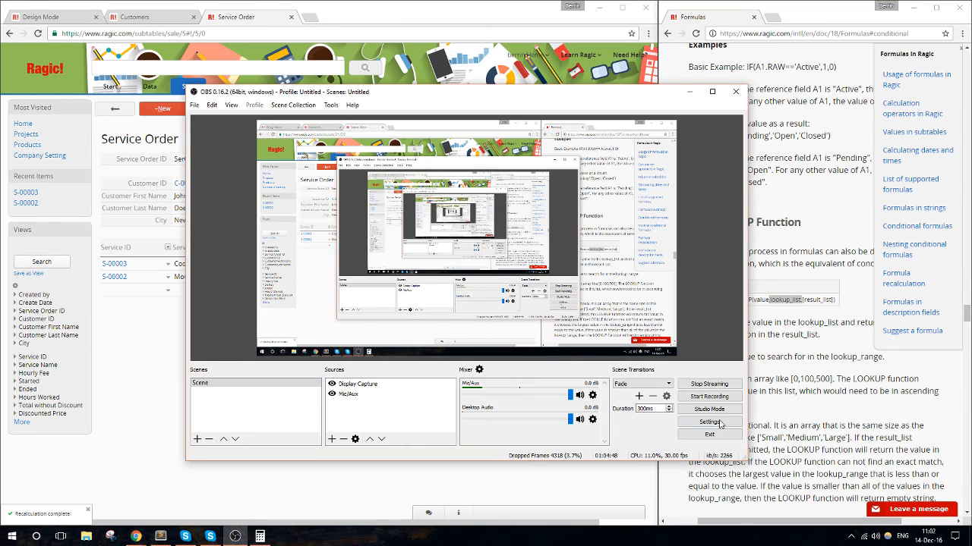